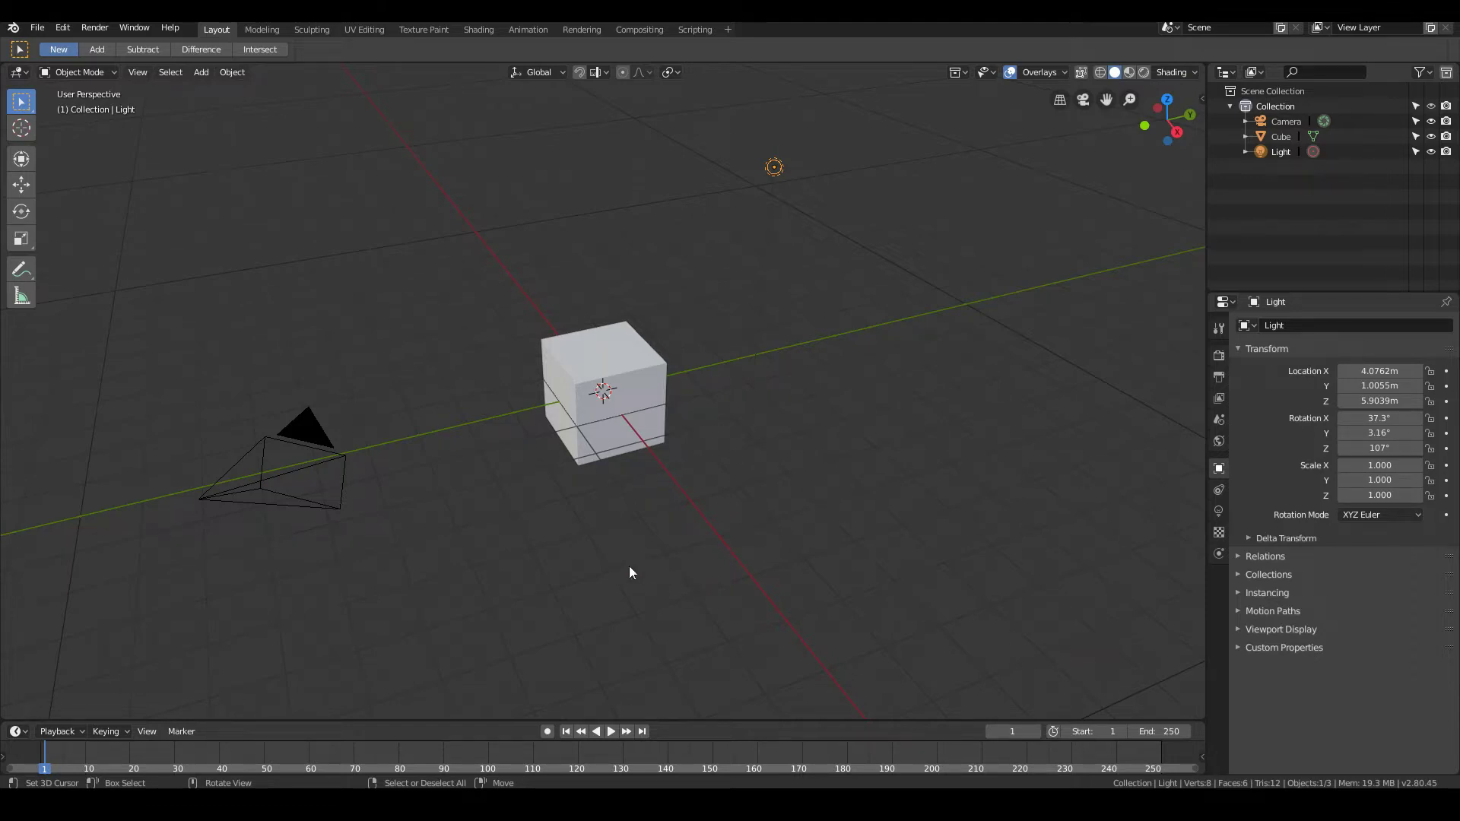
- Hide the Light and Camera from the viewport in the Outliner
middle_drag(572, 561, 725, 553)
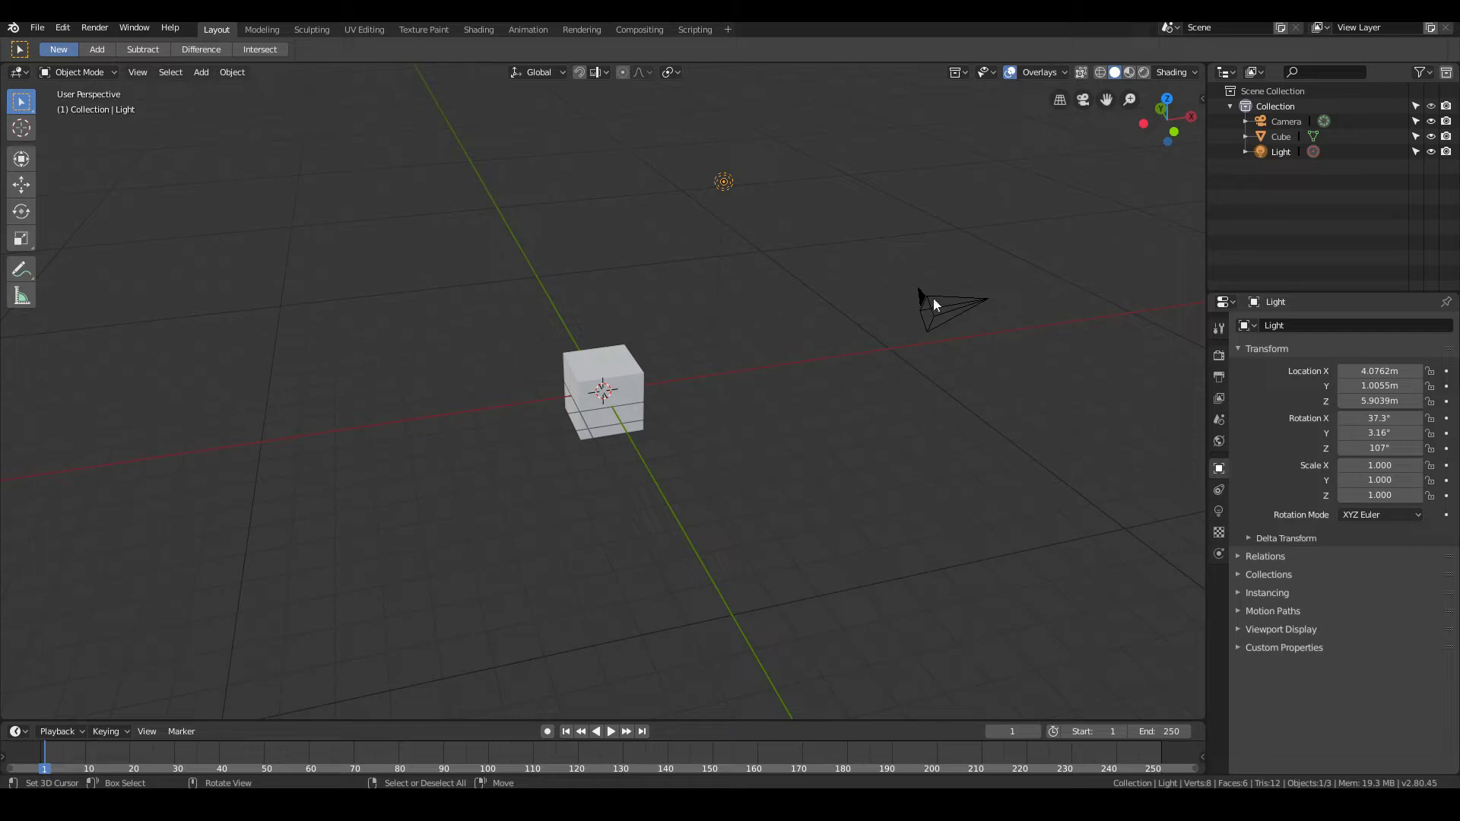
click(1430, 152)
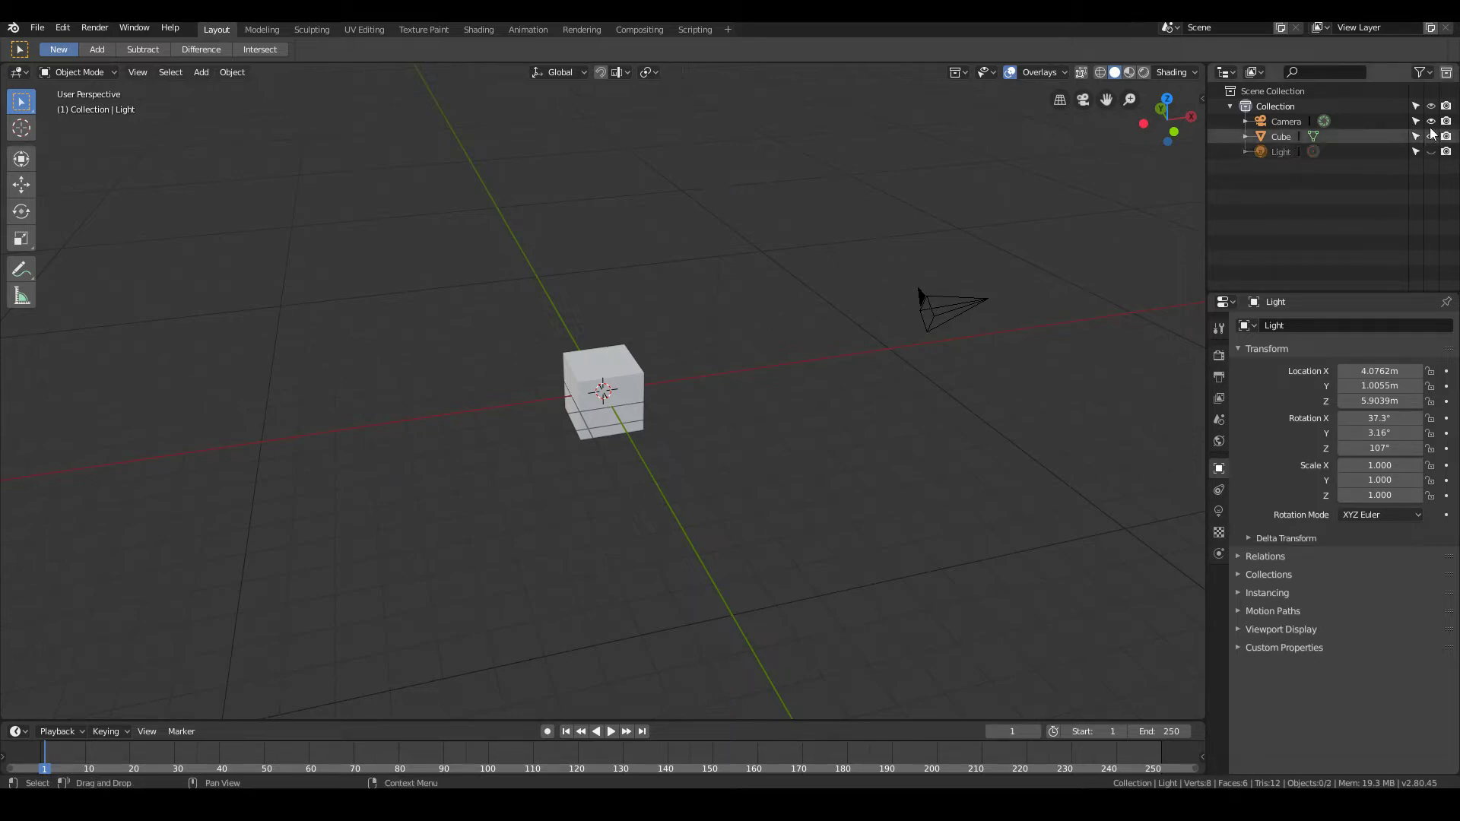
click(1430, 121)
- Delete the default Cube
click(605, 381)
scroll(605, 381, up, 5)
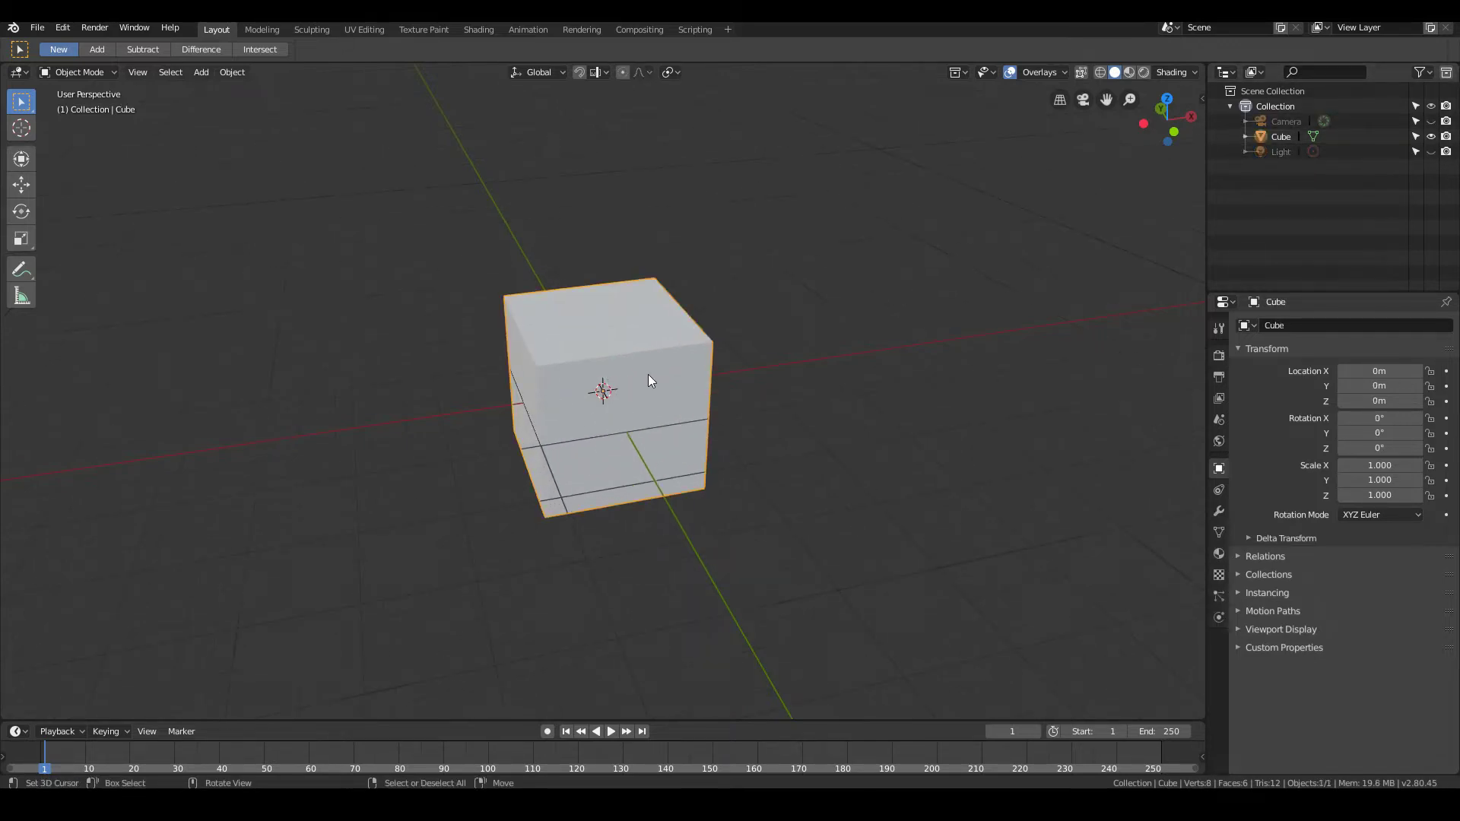
middle_drag(770, 416, 628, 384)
key(x)
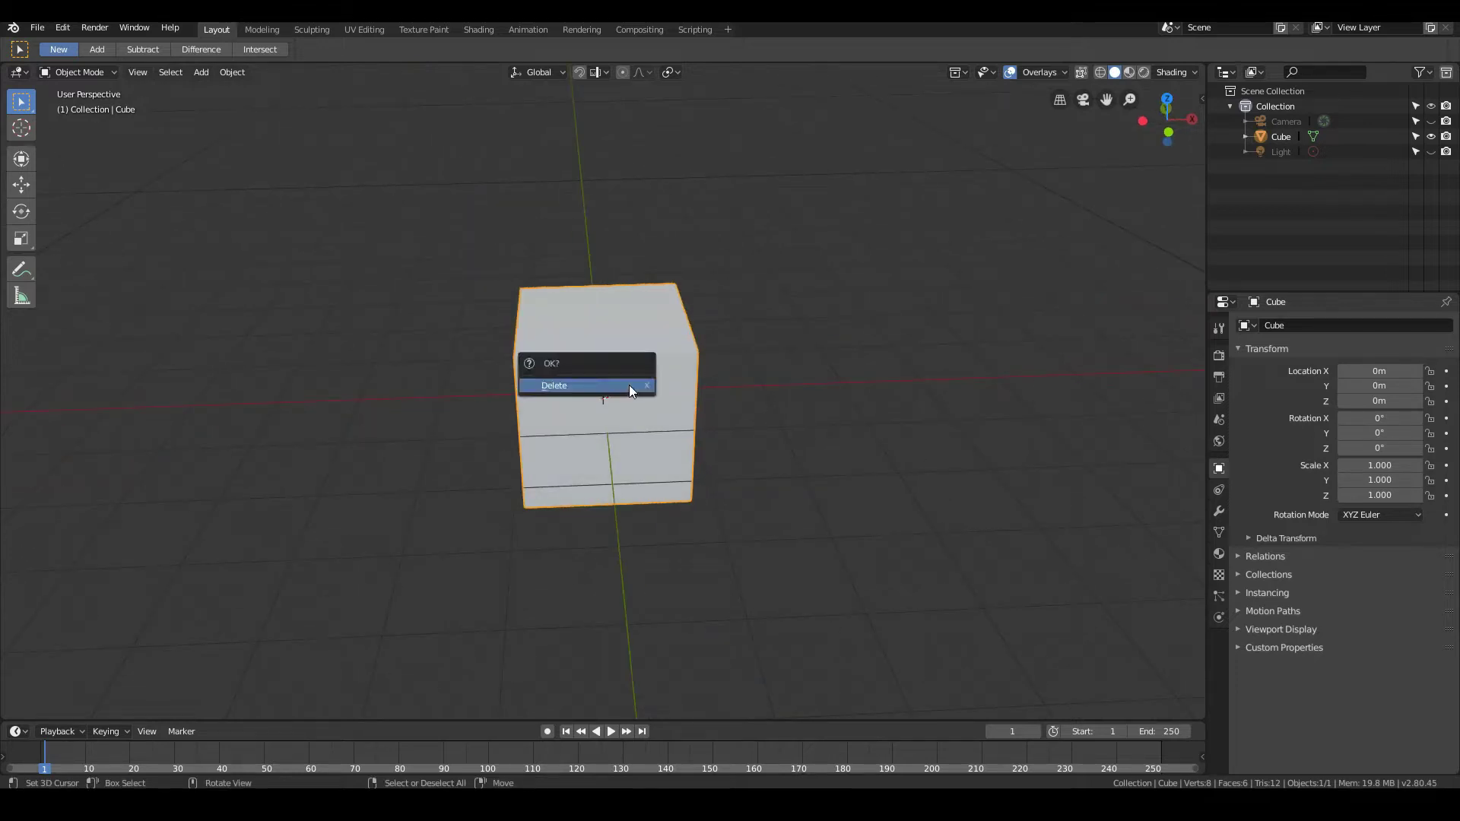
click(595, 385)
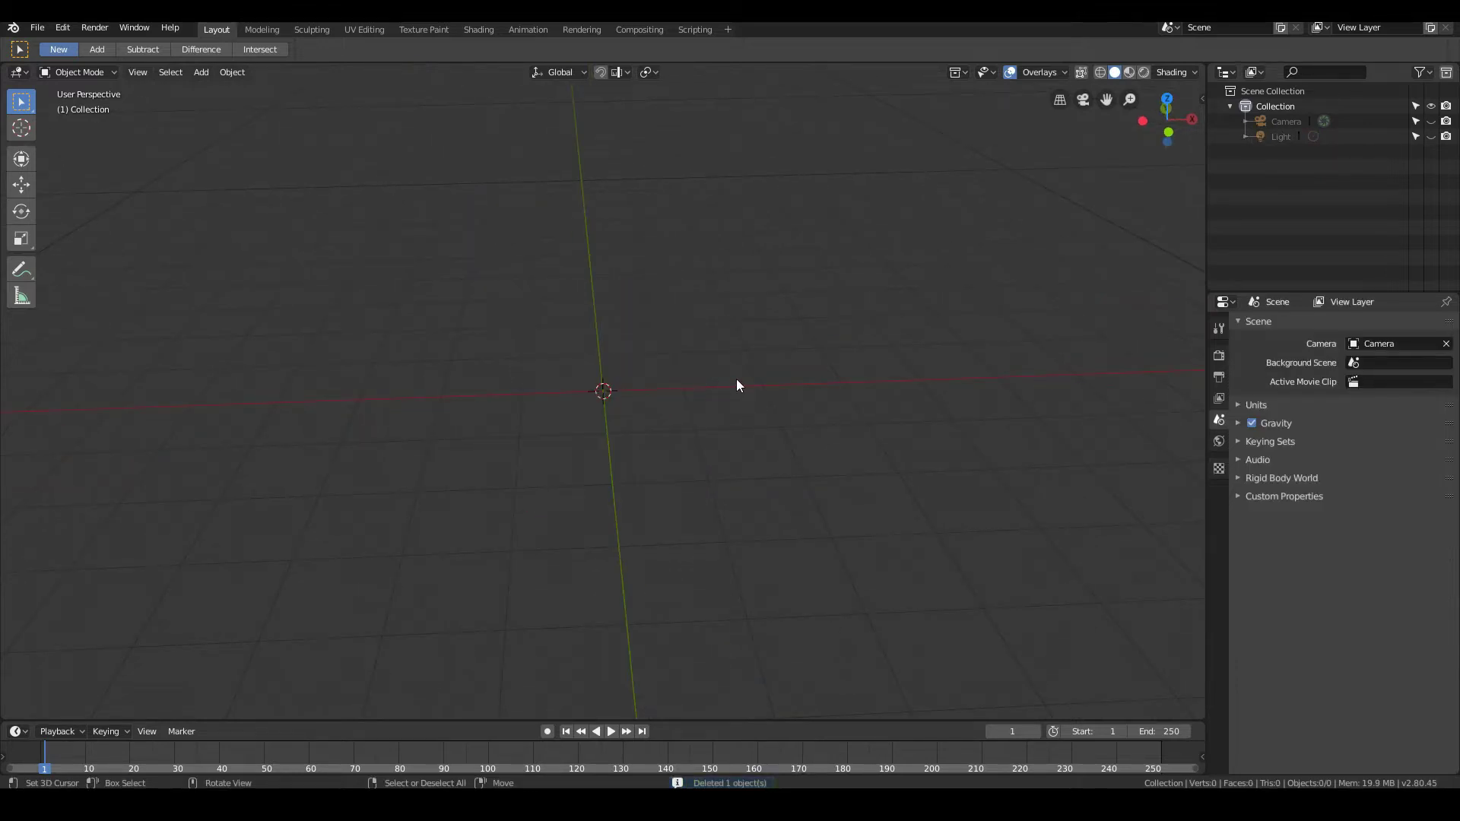
- Add a 32-vertex, 1 m mesh circle with Ngon fill, then enter Edit Mode on it
key(shift+a)
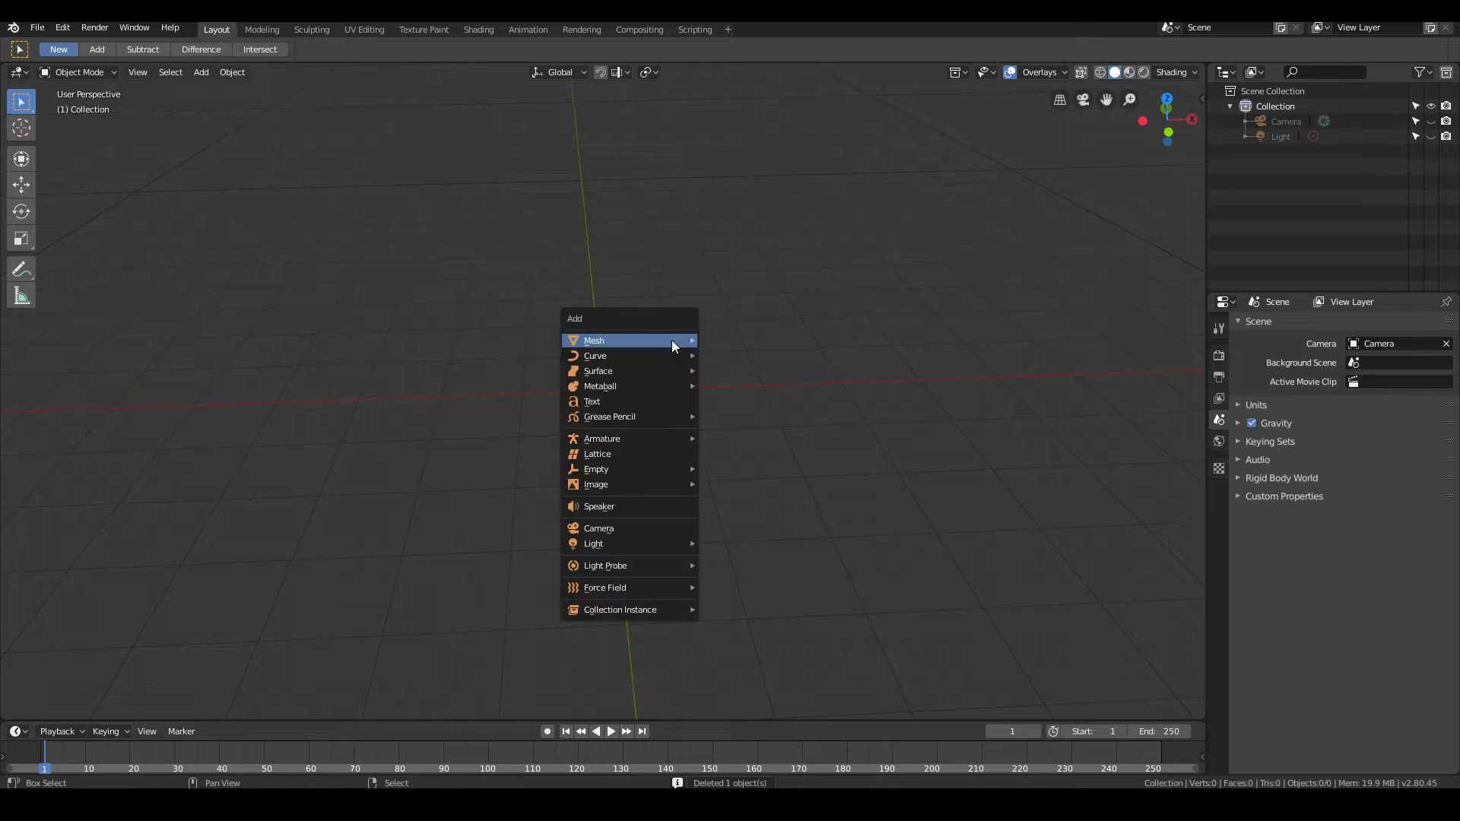
mouse_move(672, 342)
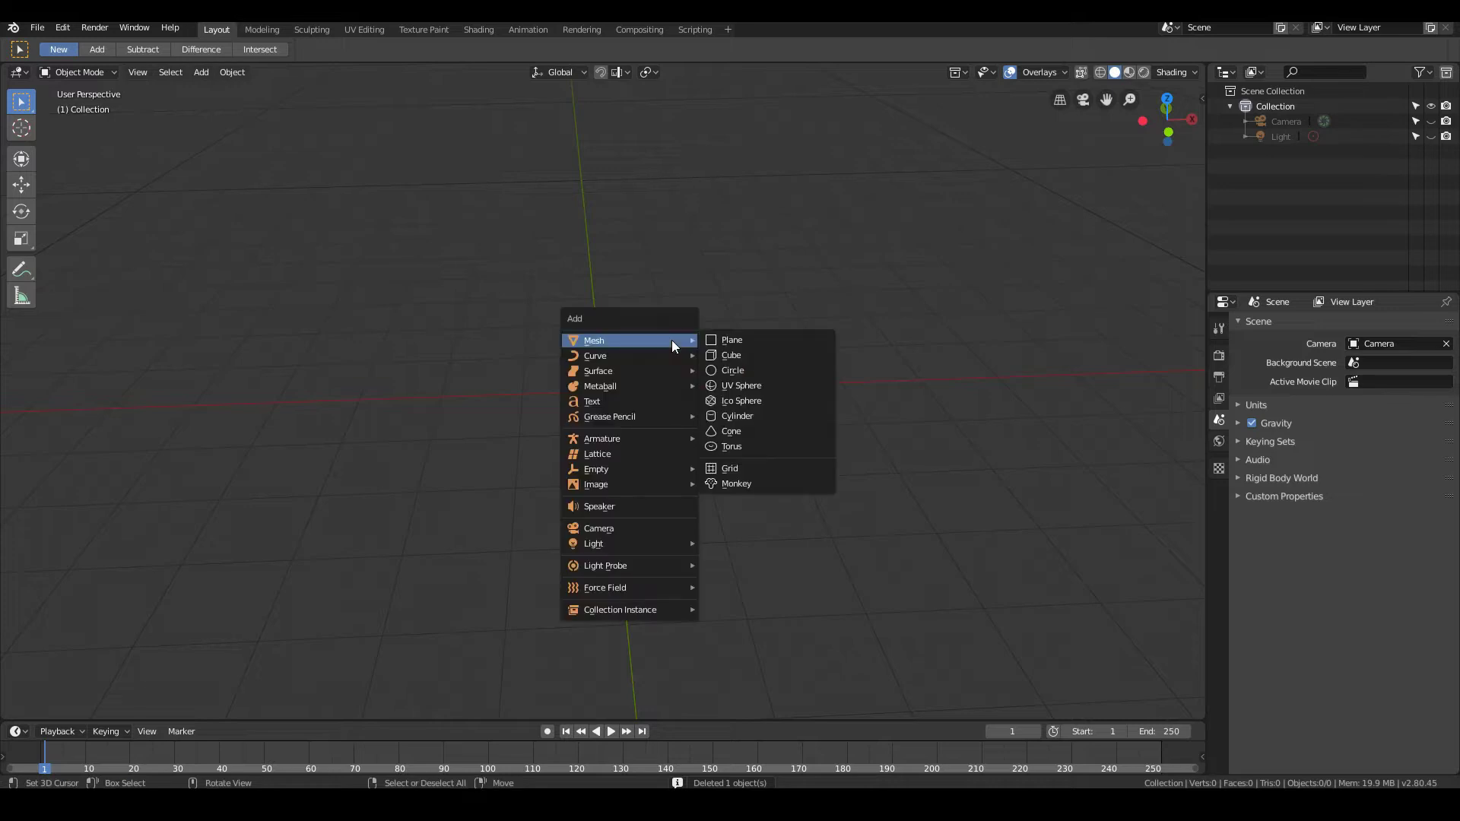
click(737, 370)
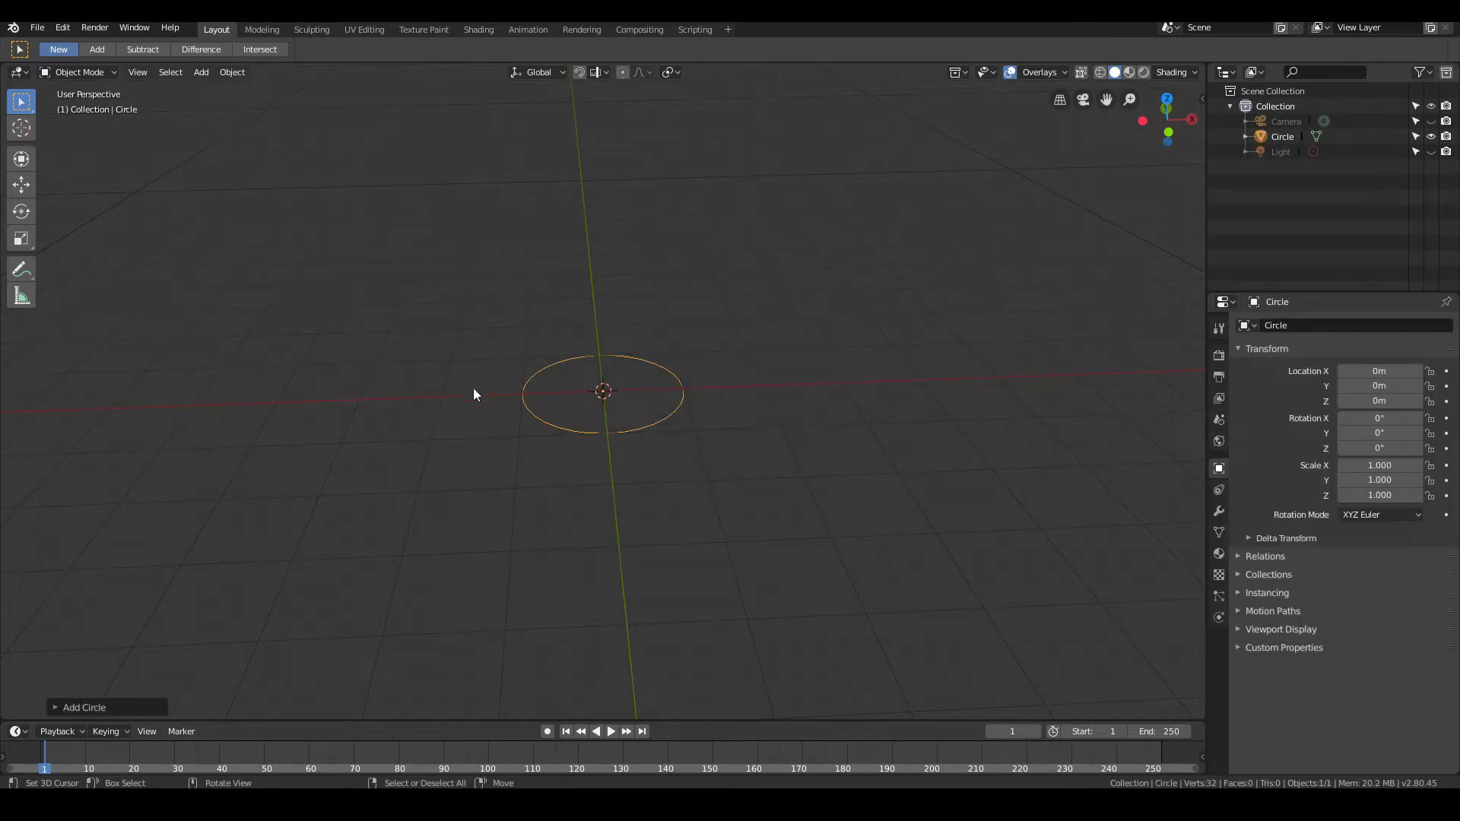
click(56, 707)
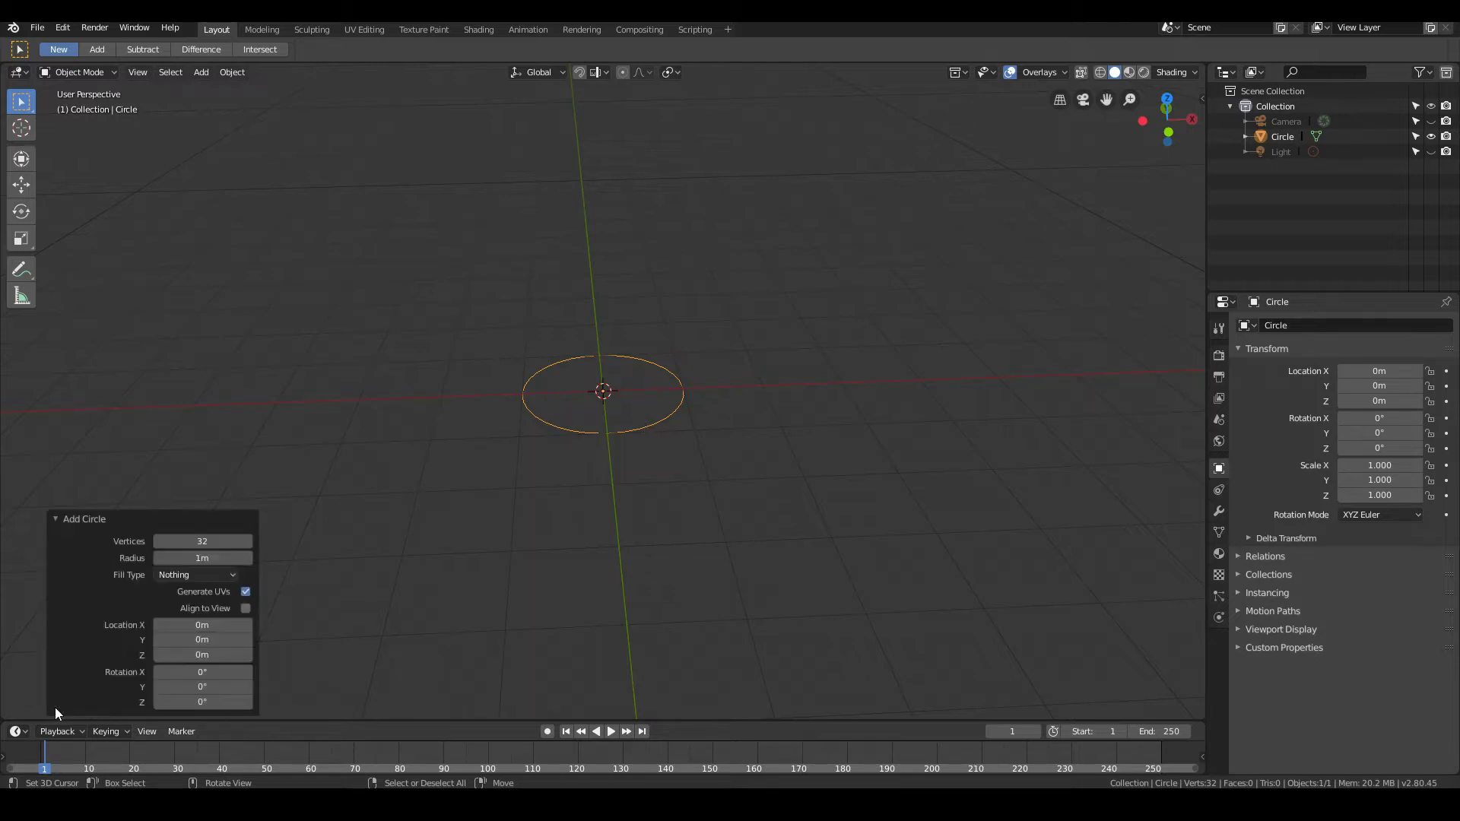
click(175, 578)
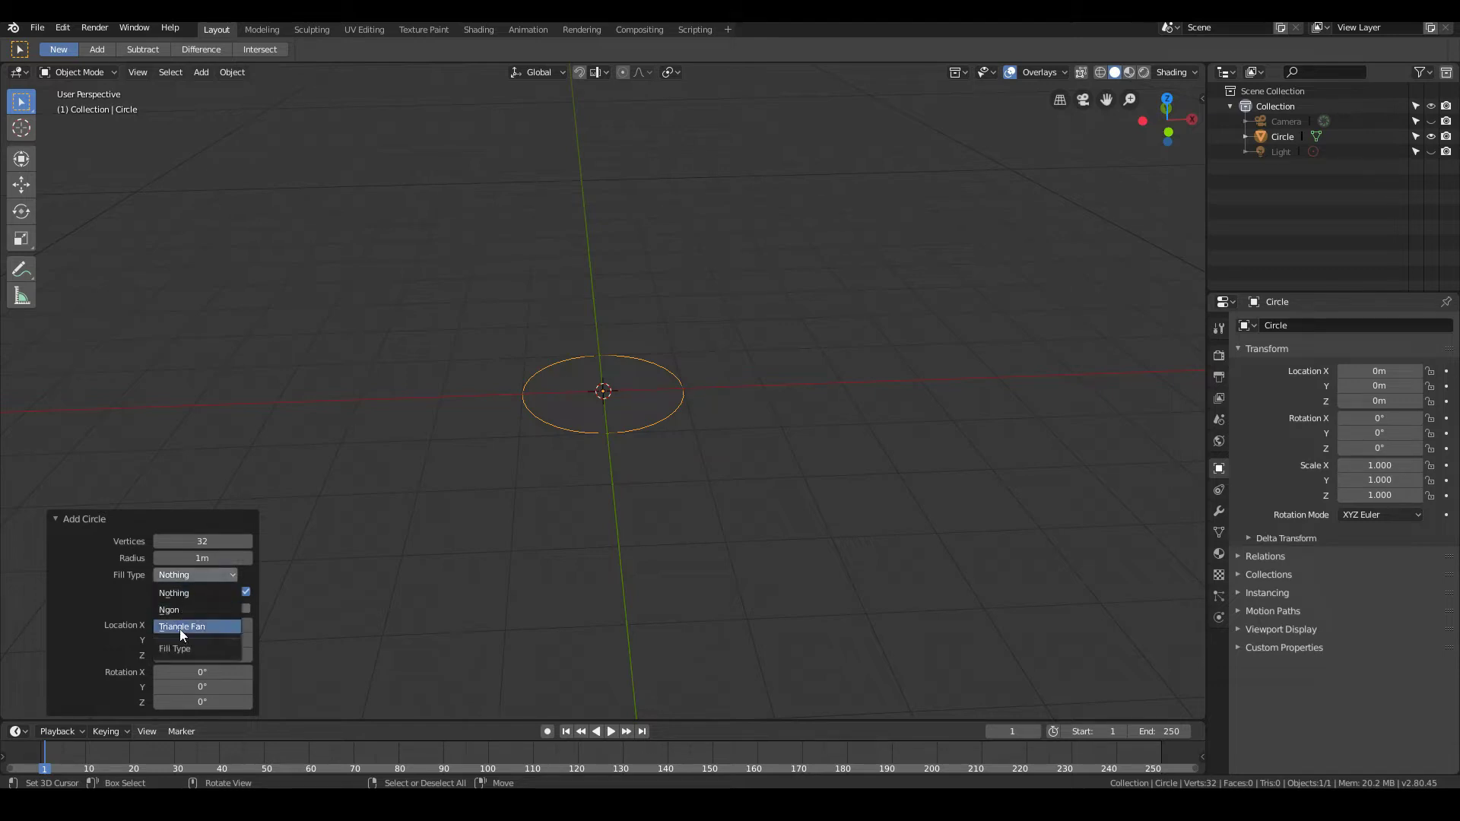
click(177, 609)
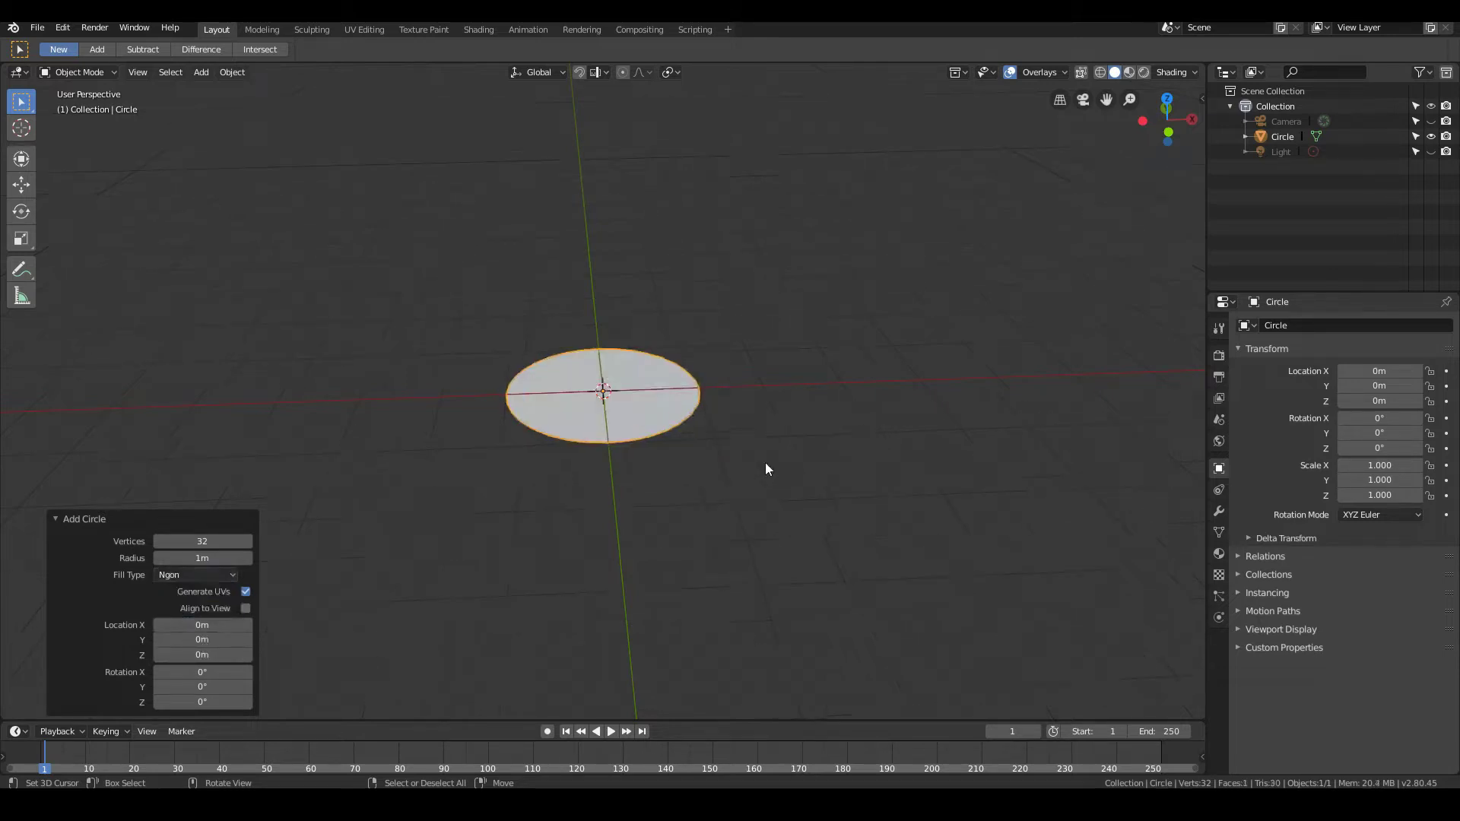
scroll(765, 468, up, 3)
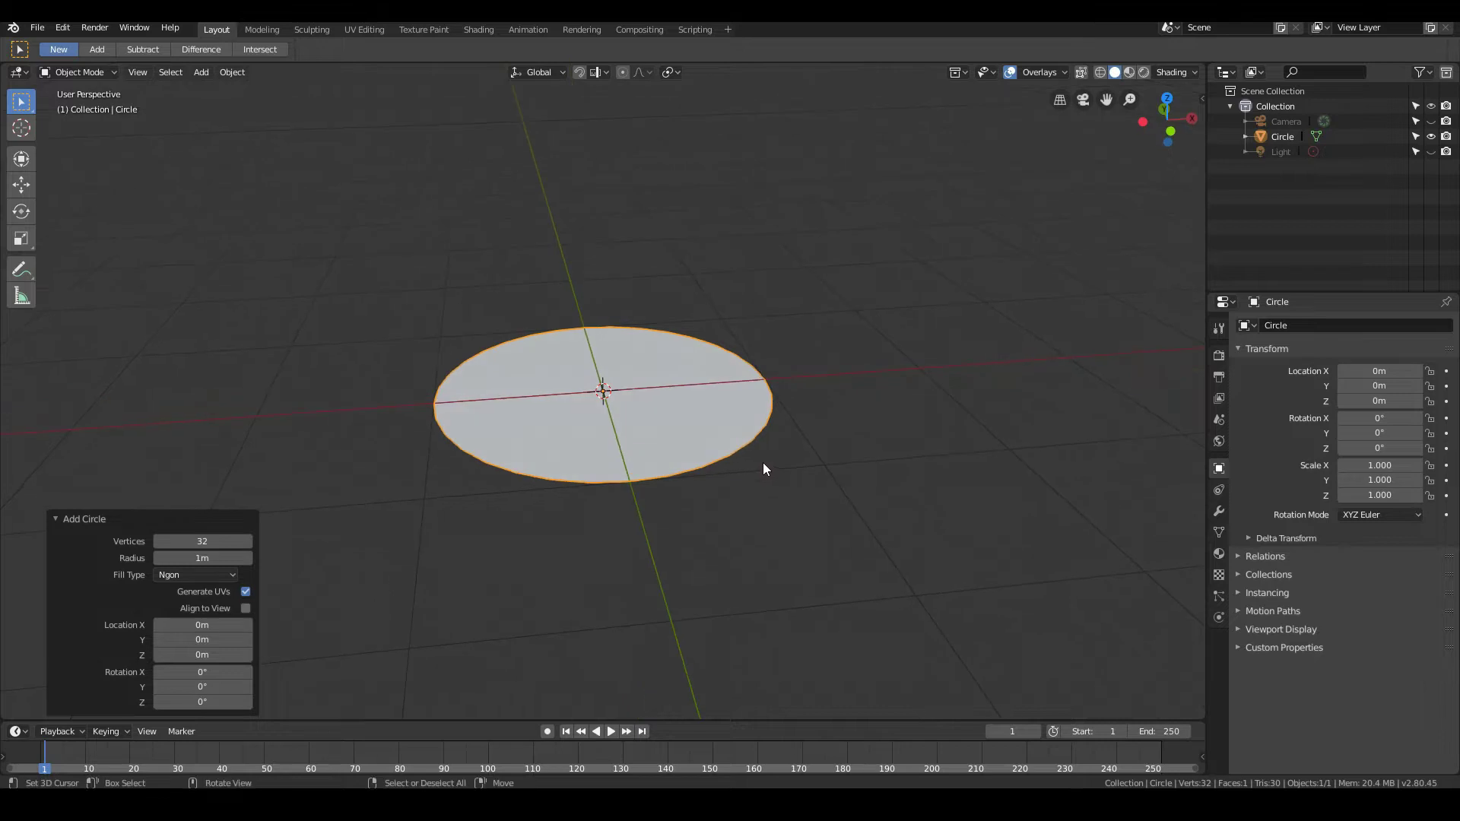
key(Tab)
scroll(764, 468, down, 1)
- In front view, extrude the circle up into a wall and widen its top ring to 1.664
middle_drag(712, 441, 619, 476)
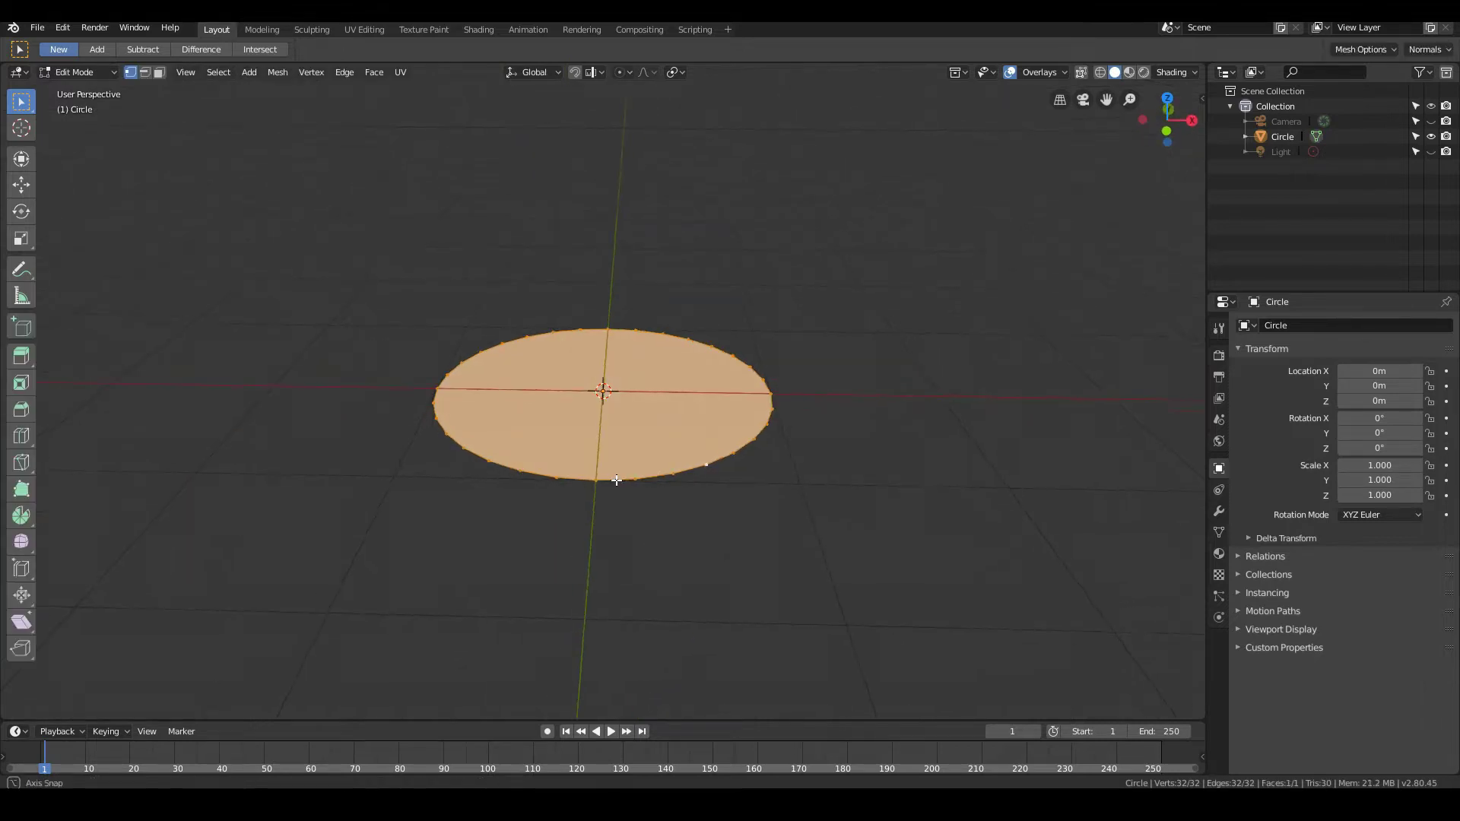
middle_drag(707, 461, 708, 449)
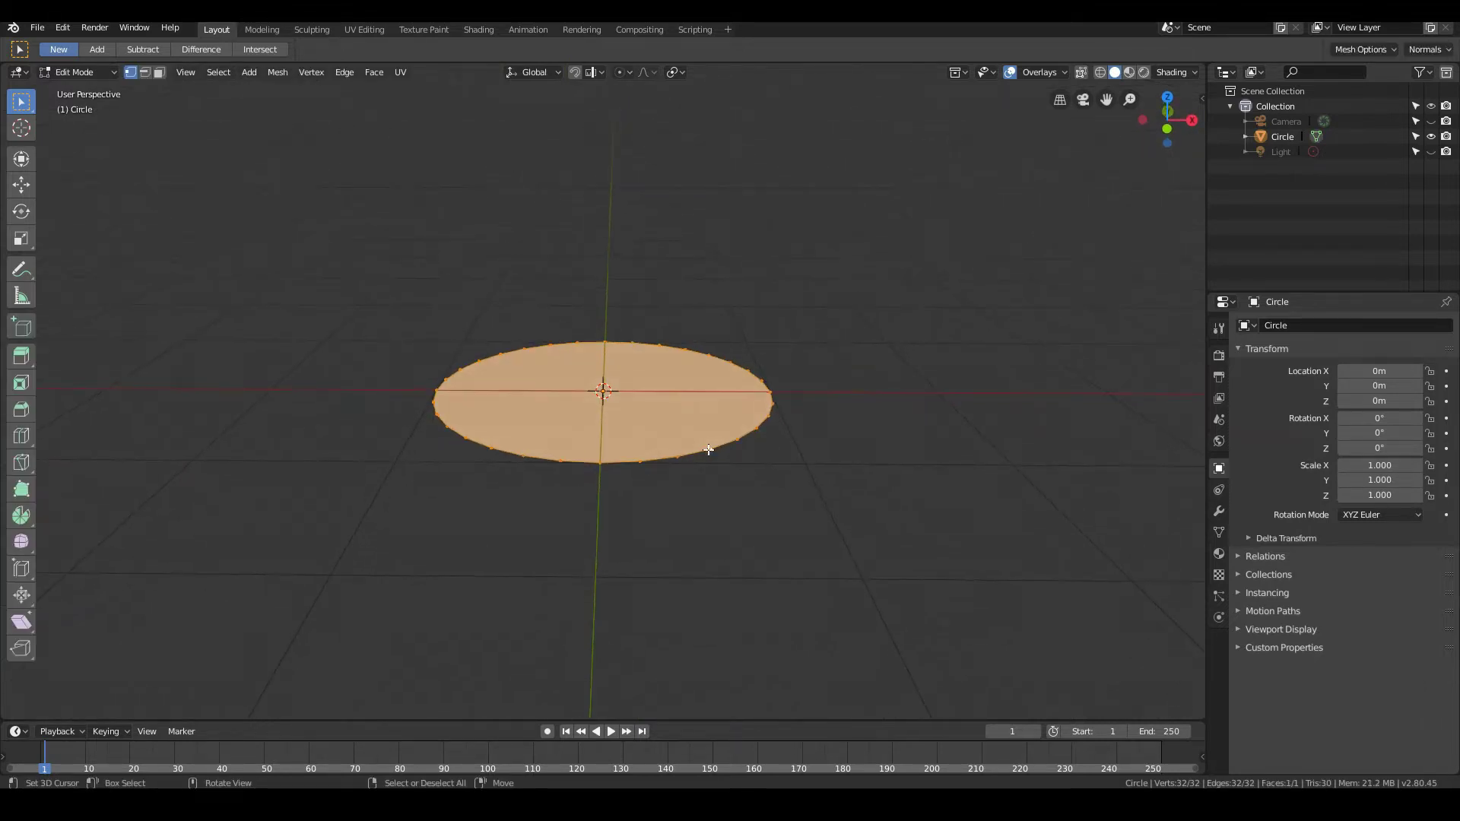
key(KP_1)
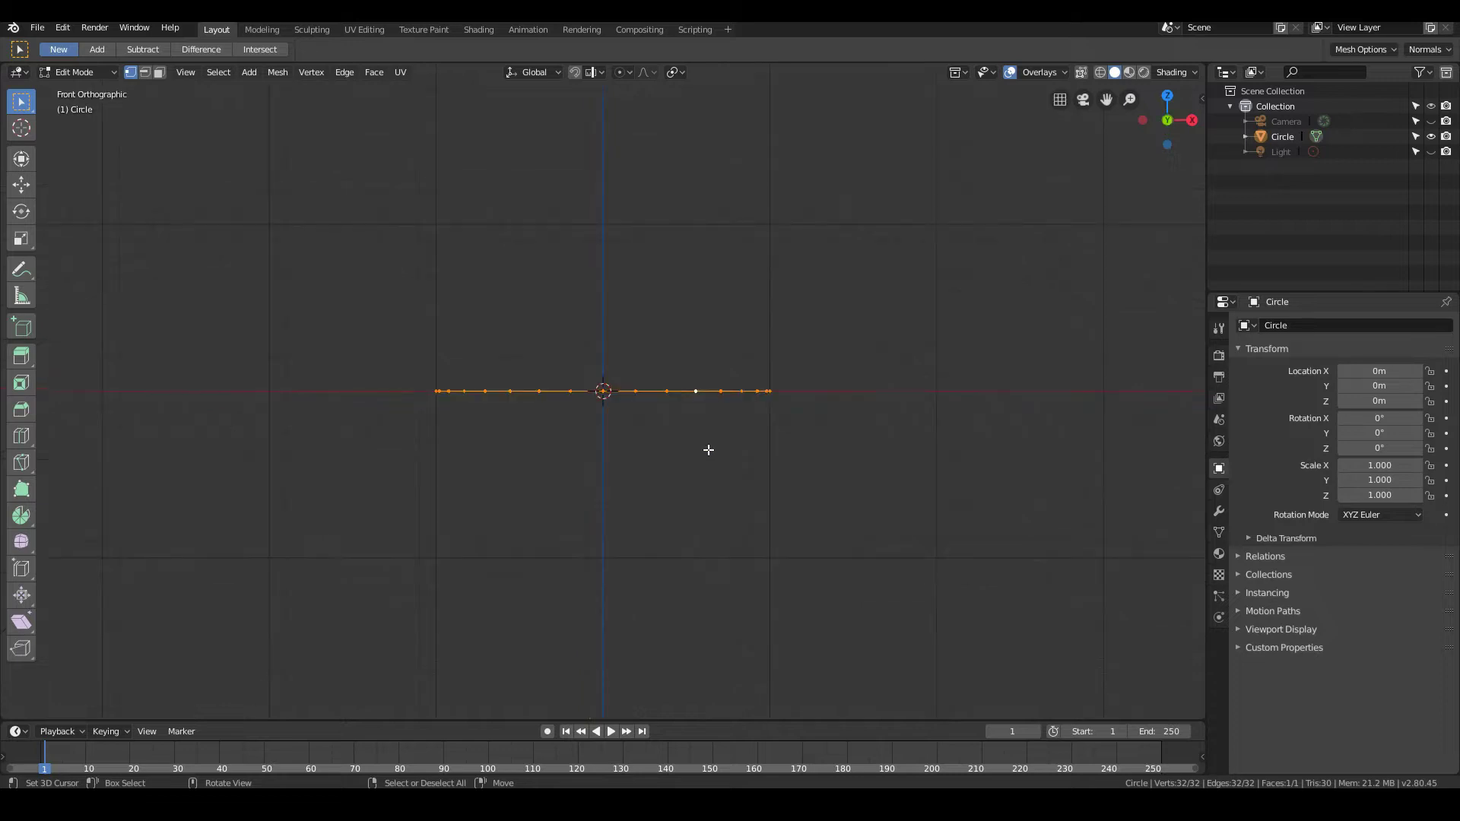
scroll(708, 449, down, 2)
key(e)
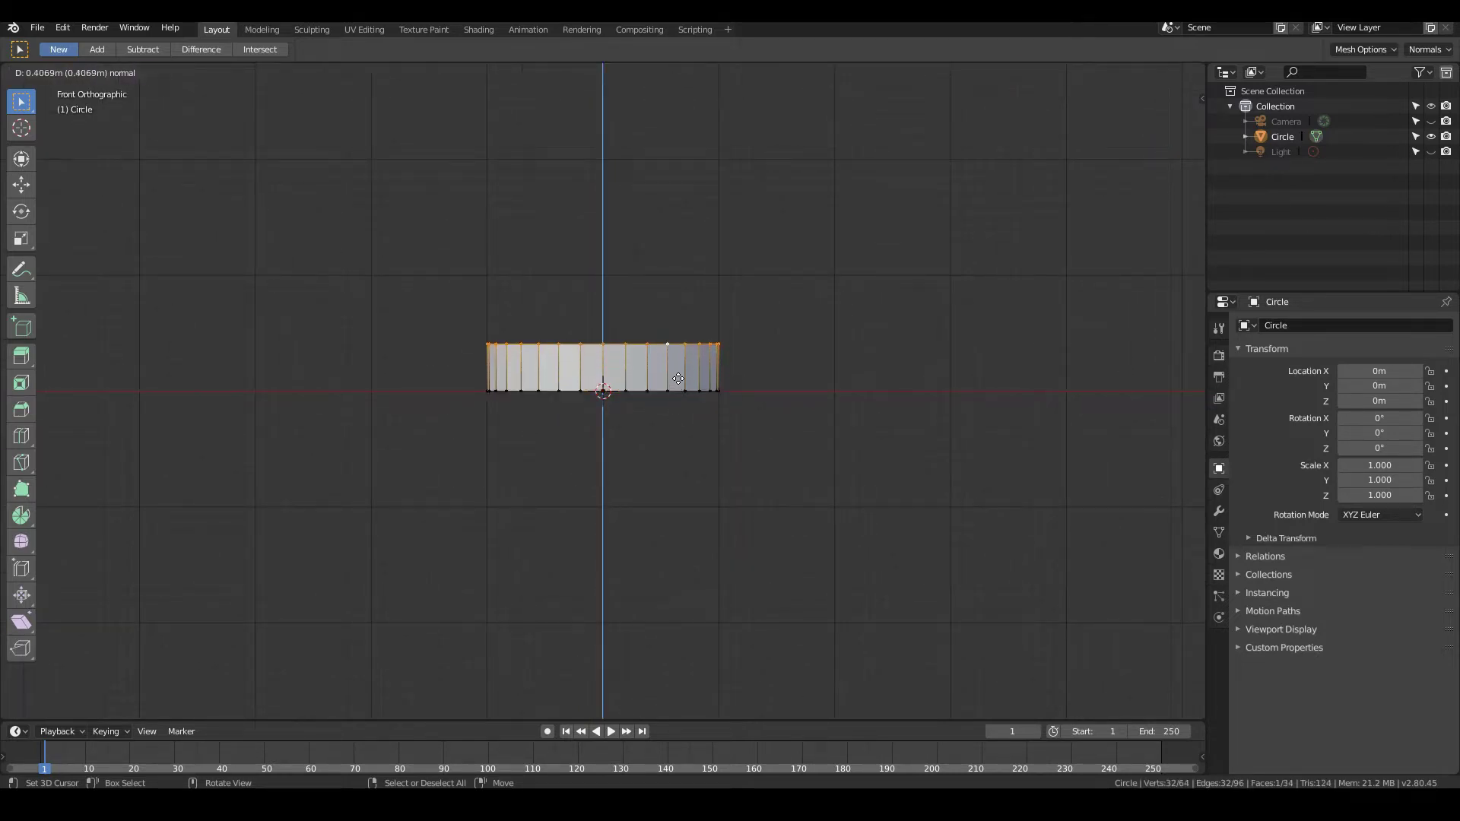
click(686, 351)
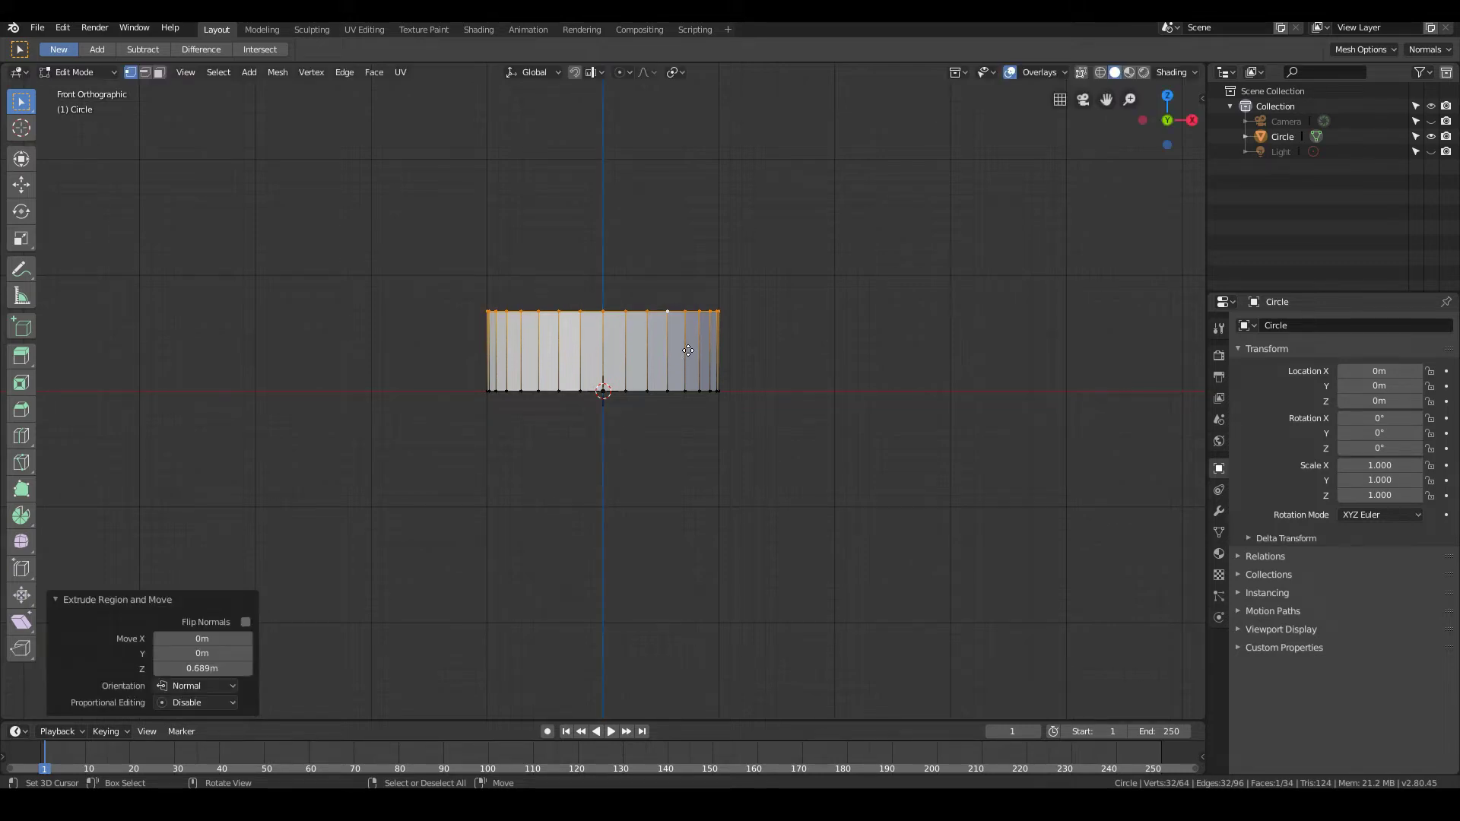
scroll(791, 344, down, 1)
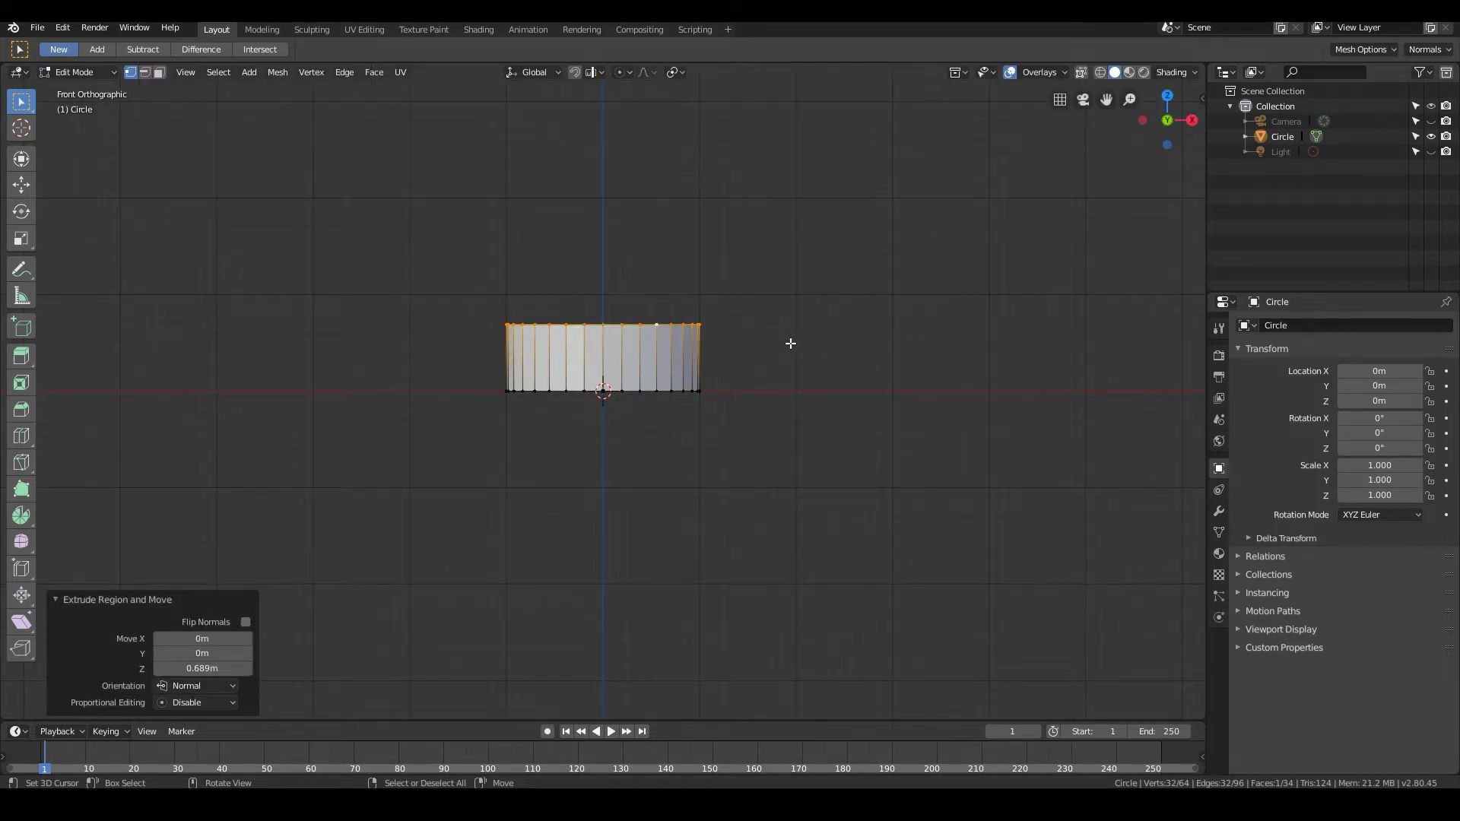
key(s)
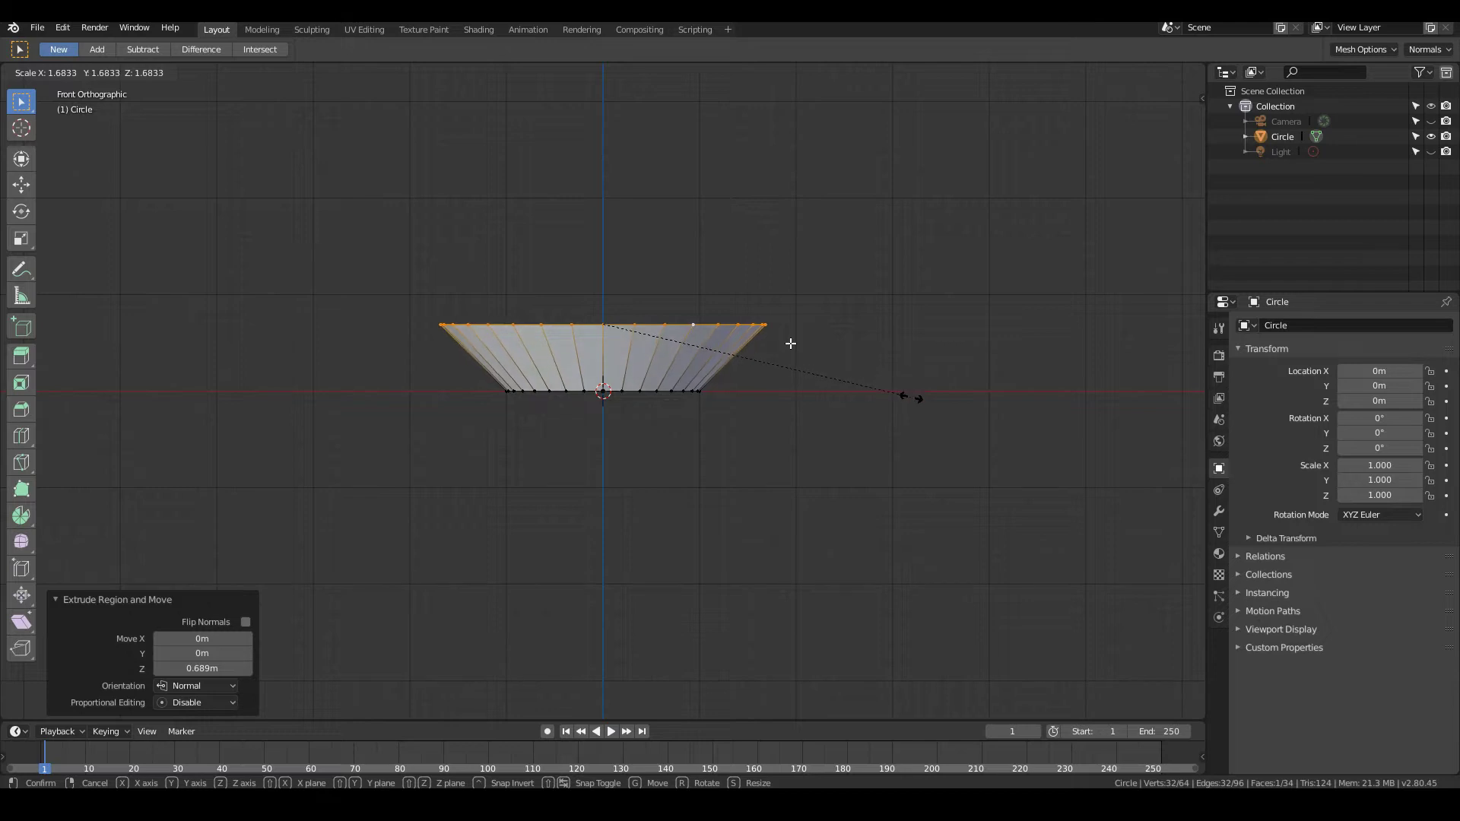
click(788, 340)
- Extrude and shrink the top ring, then extrude again and enlarge it to 1.950
key(e)
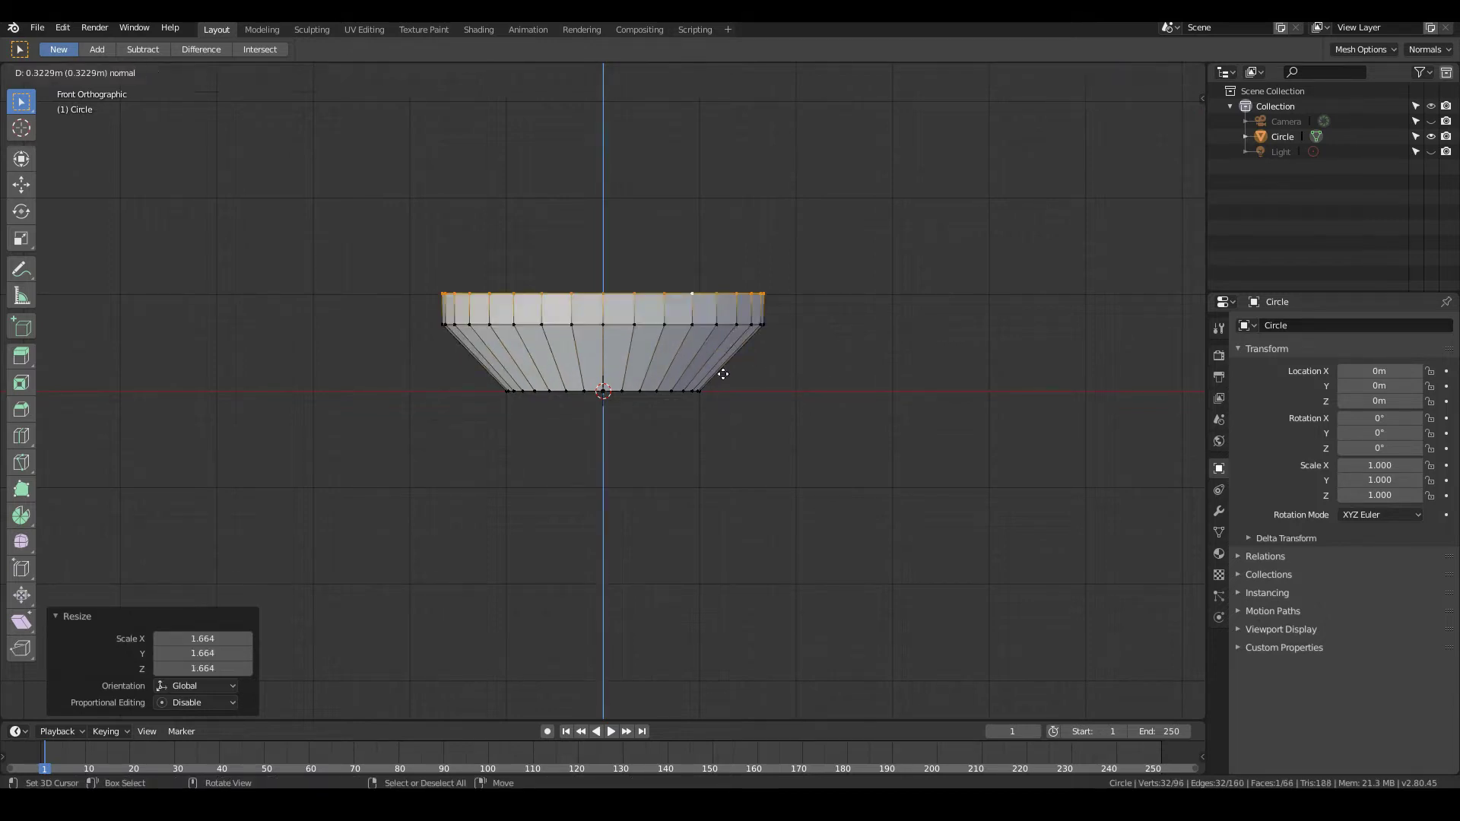
click(733, 322)
key(s)
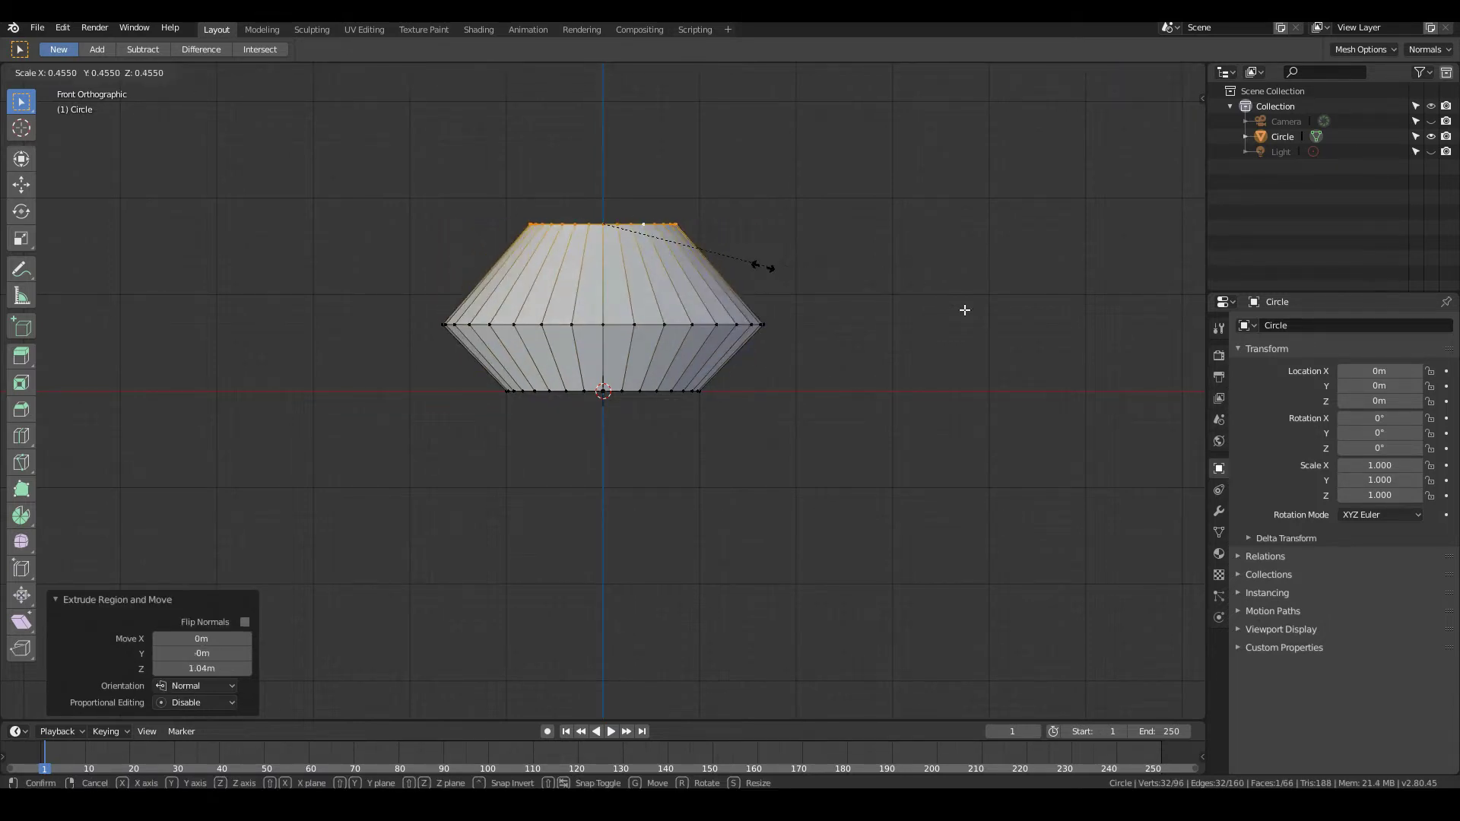
click(753, 266)
key(e)
click(744, 195)
key(s)
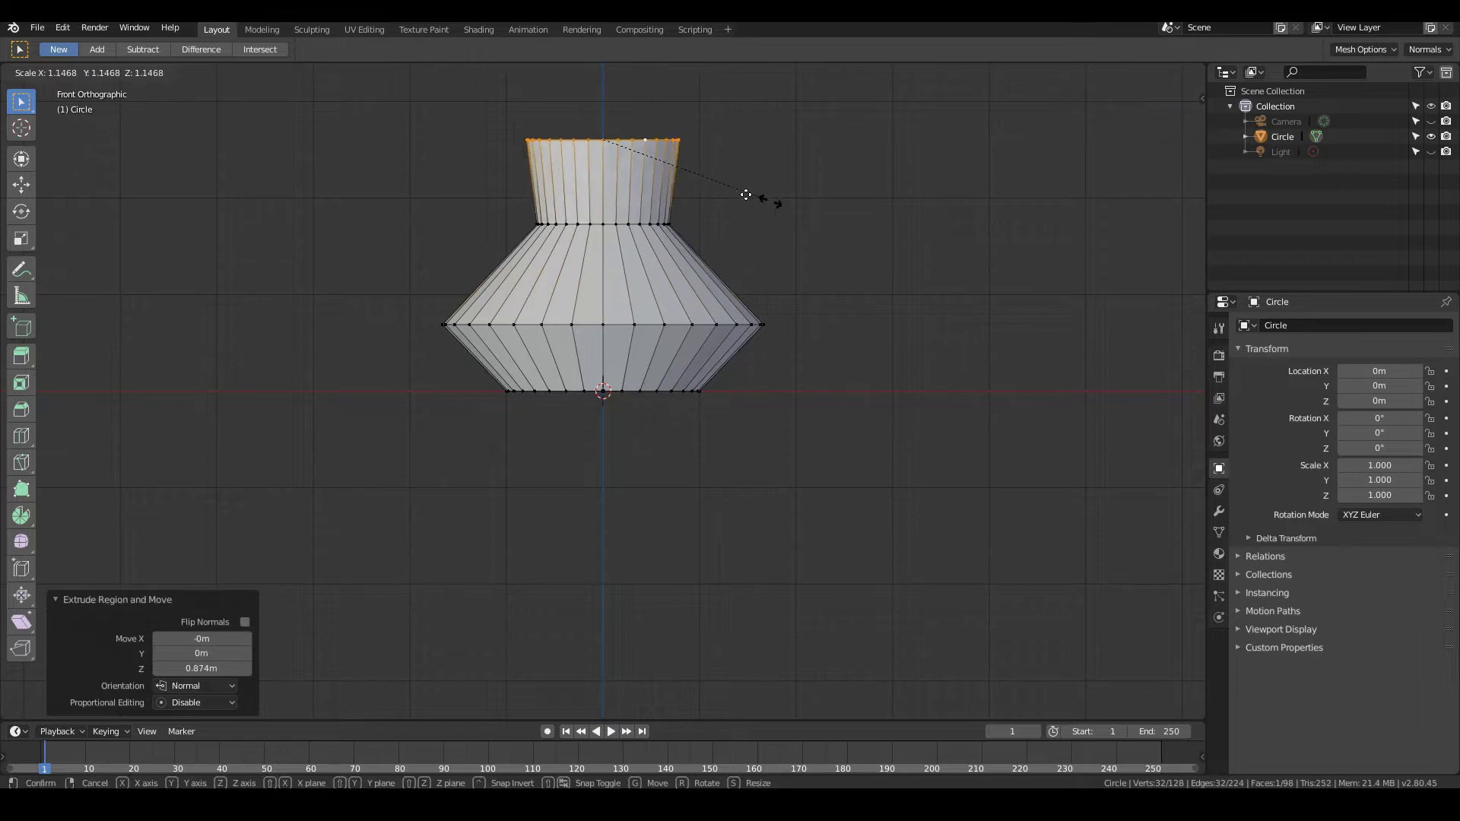
click(874, 251)
scroll(875, 251, down, 2)
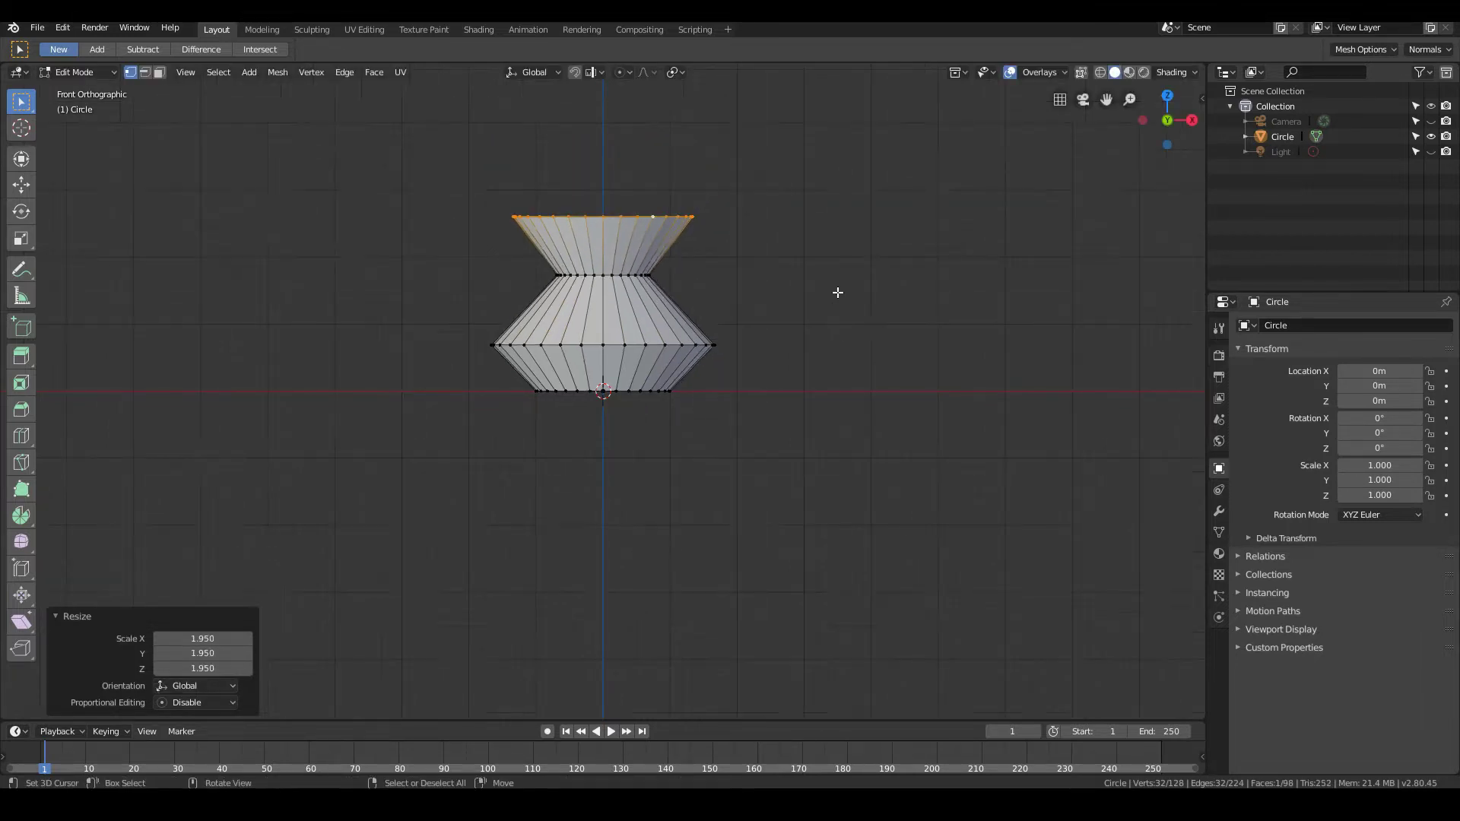
- Raise the top ring 1.36 m, then extrude it and shrink it to 0.519 for the neck
key(g)
key(z)
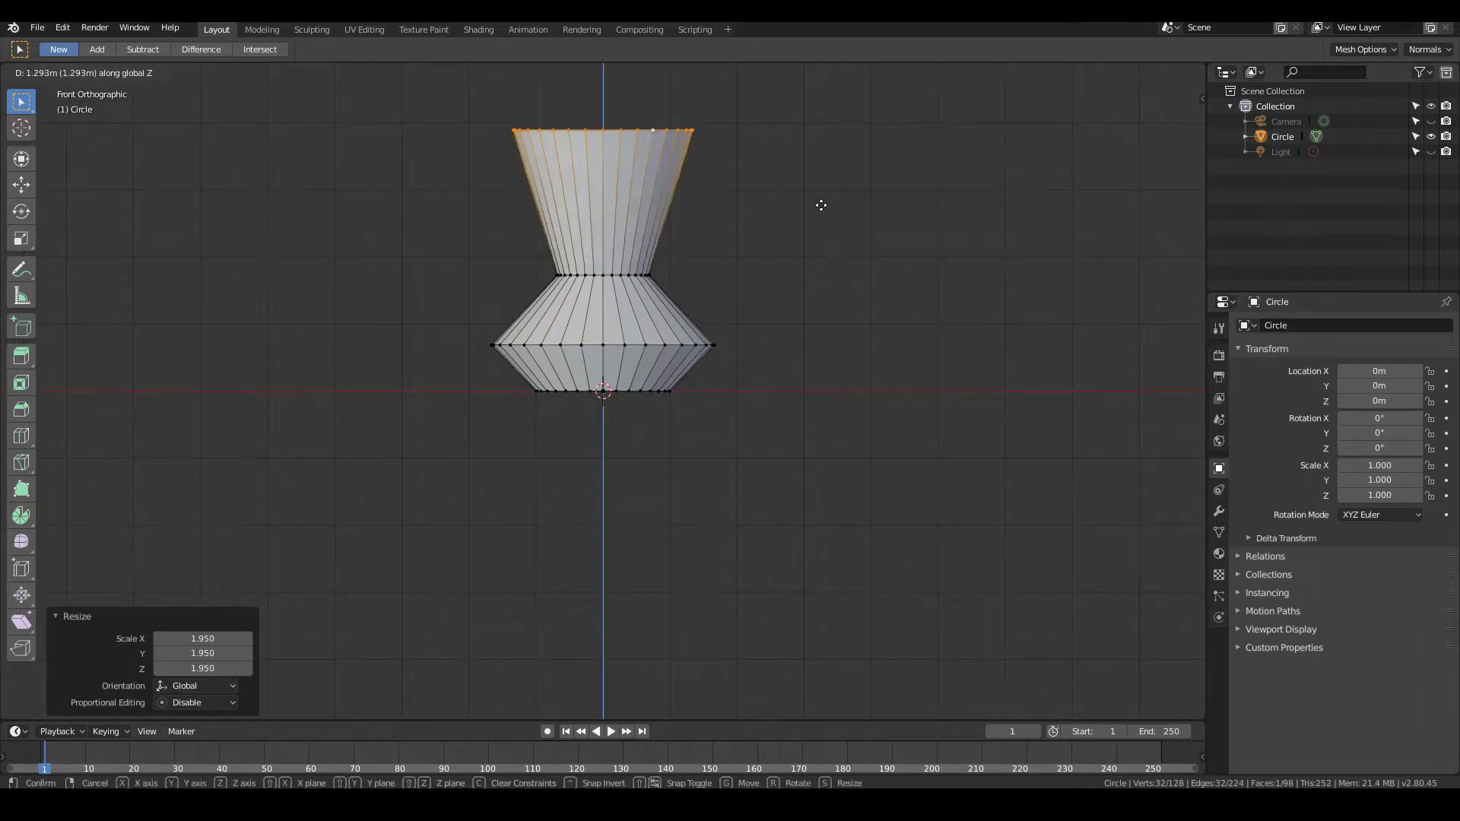
click(817, 201)
shift+middle_drag(809, 228, 783, 408)
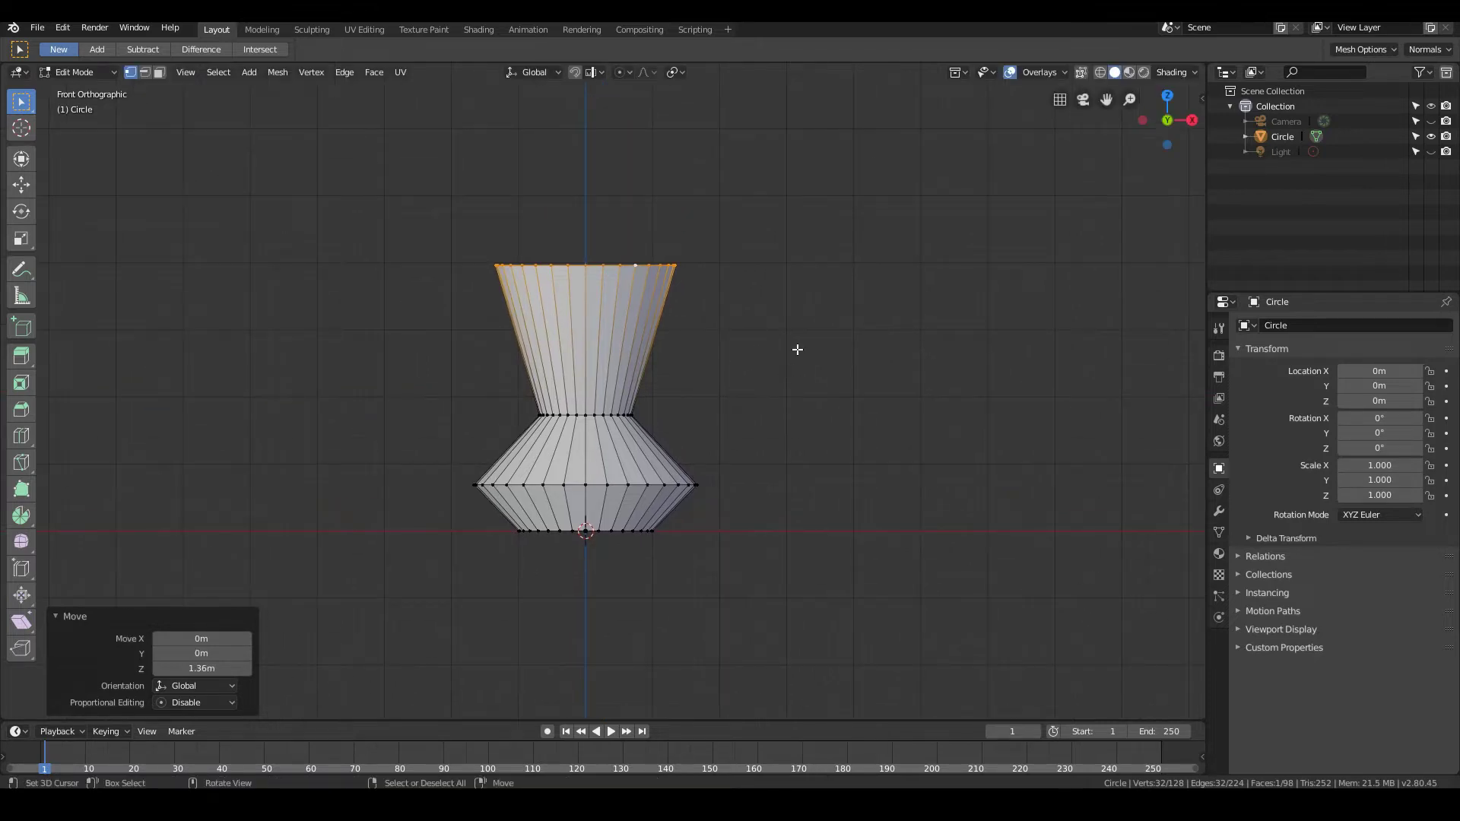
key(e)
click(787, 315)
key(s)
click(669, 311)
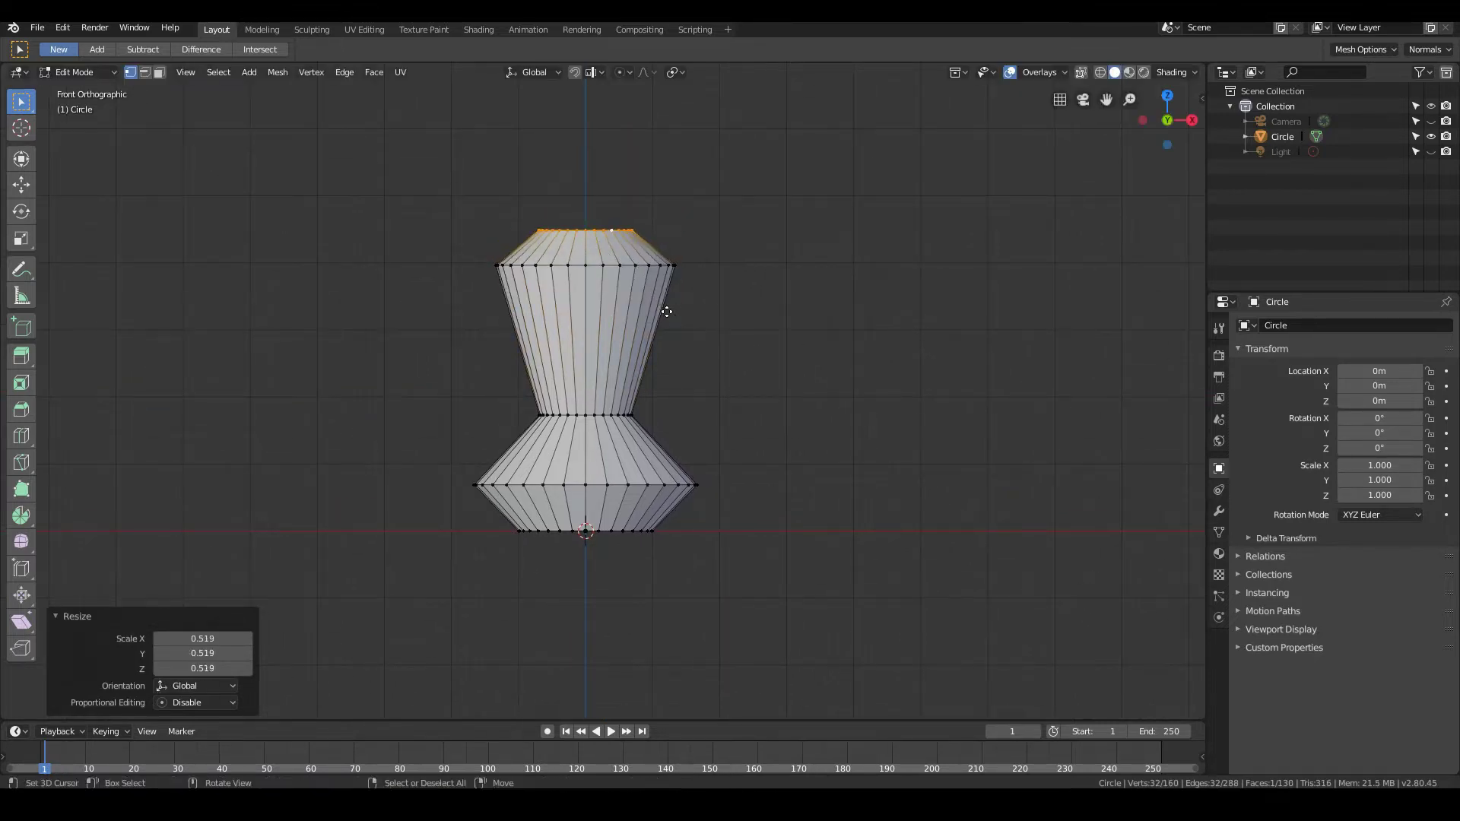
key(g)
click(669, 312)
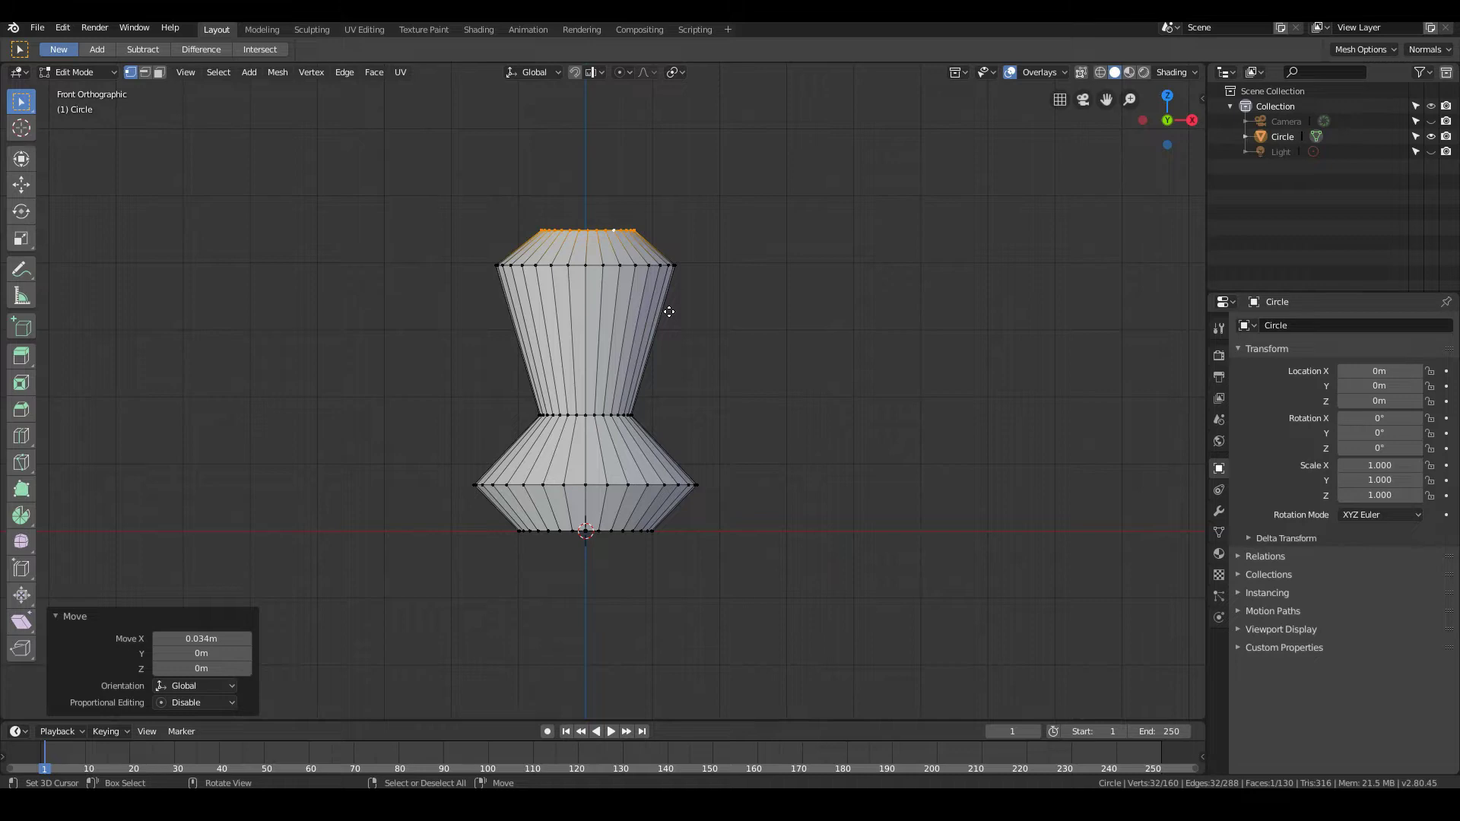
- Extrude the neck once more and flare the new rim outward
key(e)
click(721, 319)
key(s)
click(684, 327)
middle_drag(631, 335, 622, 430)
scroll(623, 430, up, 1)
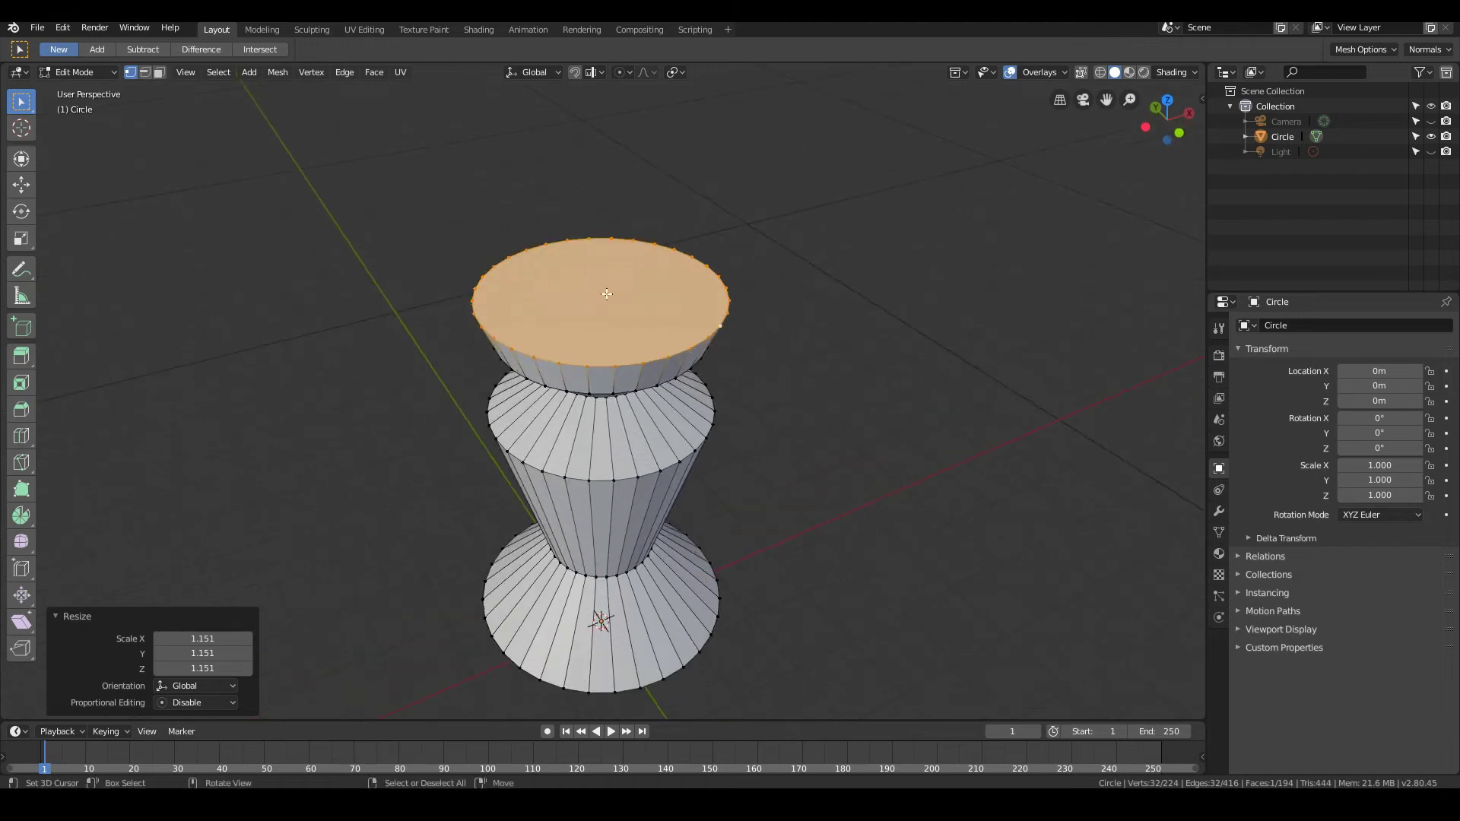
middle_drag(606, 294, 635, 303)
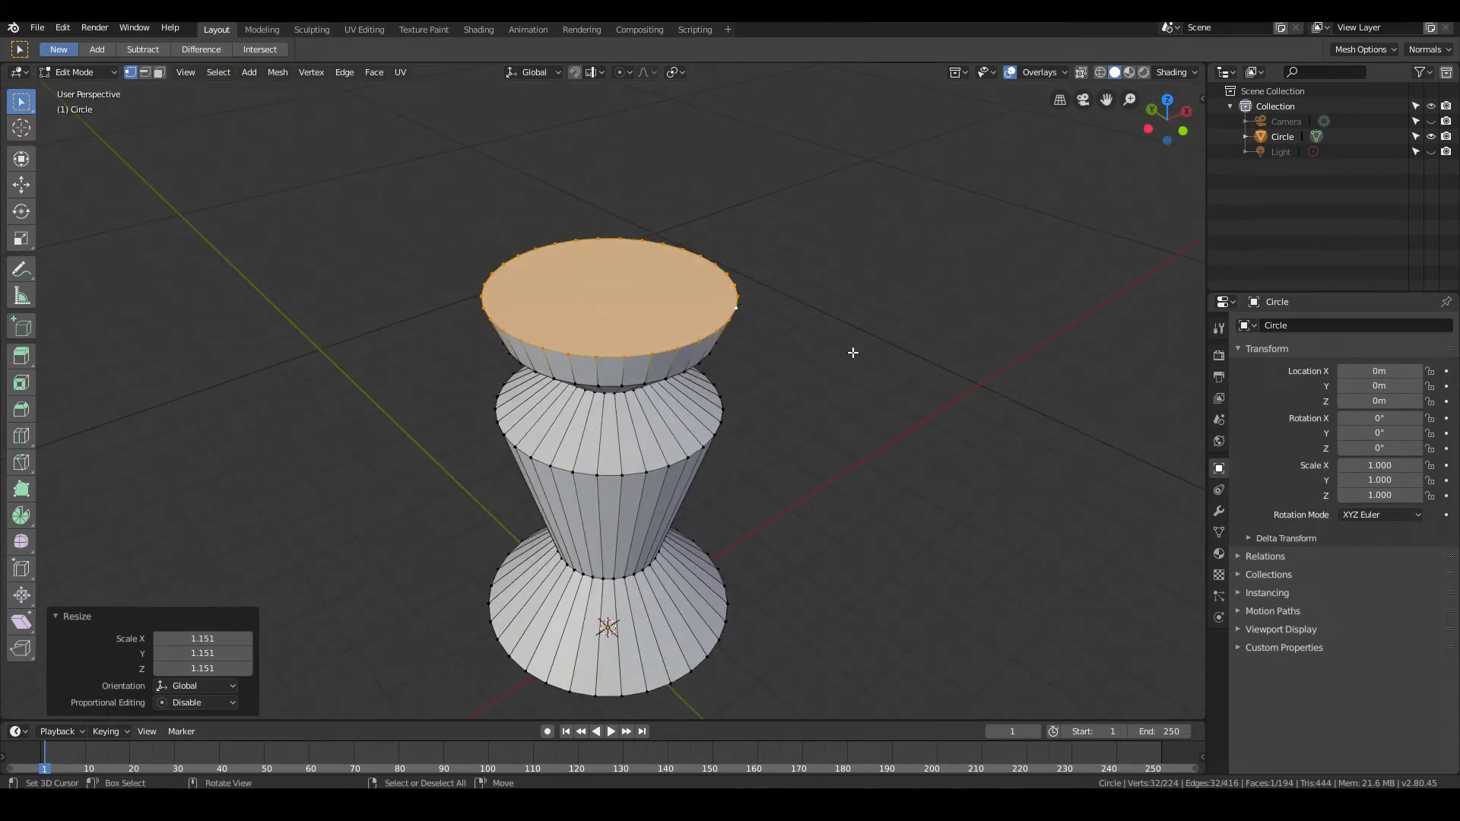
- Delete the selected top face to open the vase's mouth
key(x)
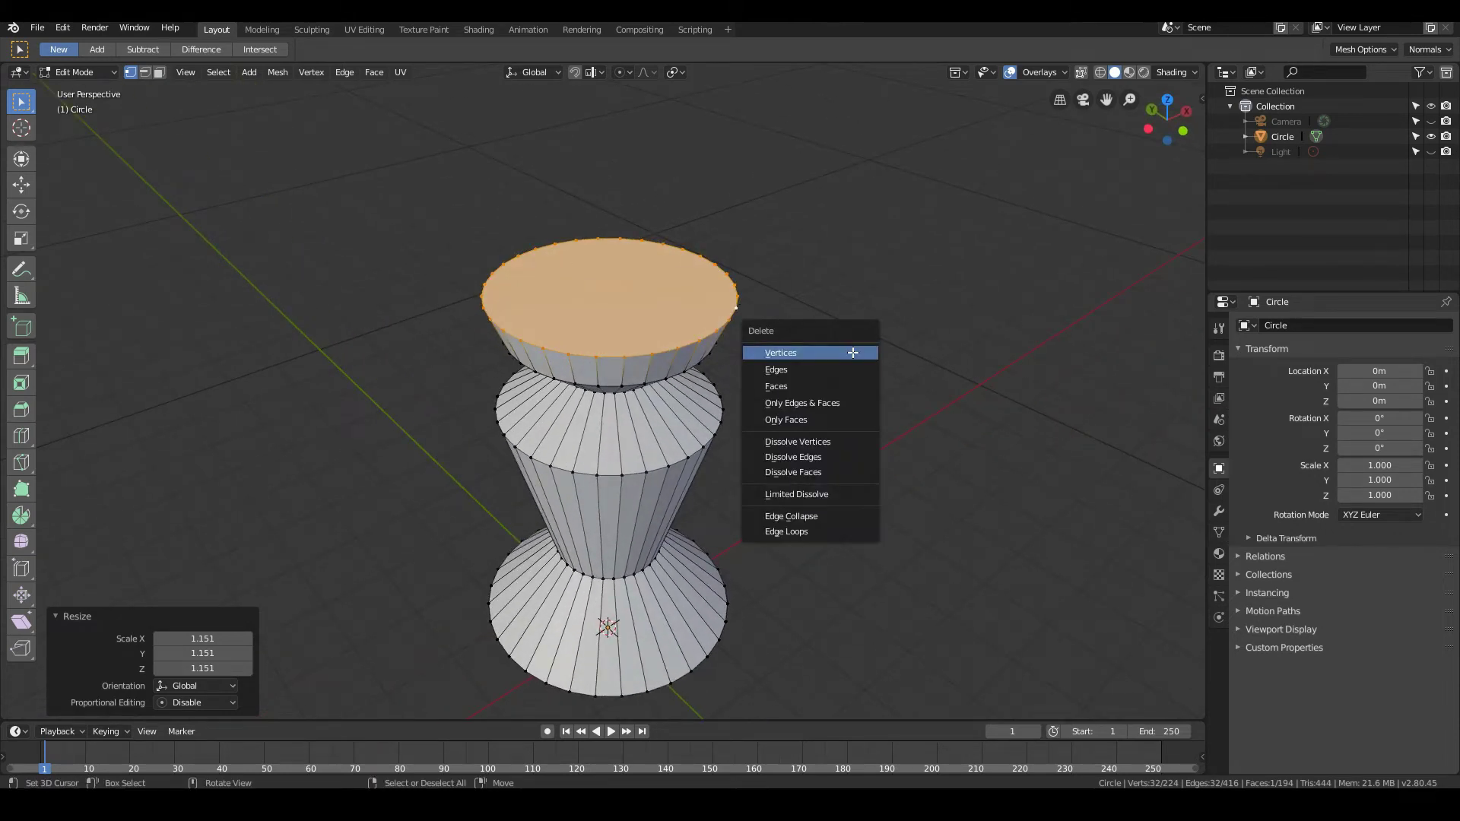
click(787, 388)
middle_drag(782, 549, 802, 505)
- In Object Mode, add a Subdivision Surface modifier to the vase with viewport subdivisions 4
key(Tab)
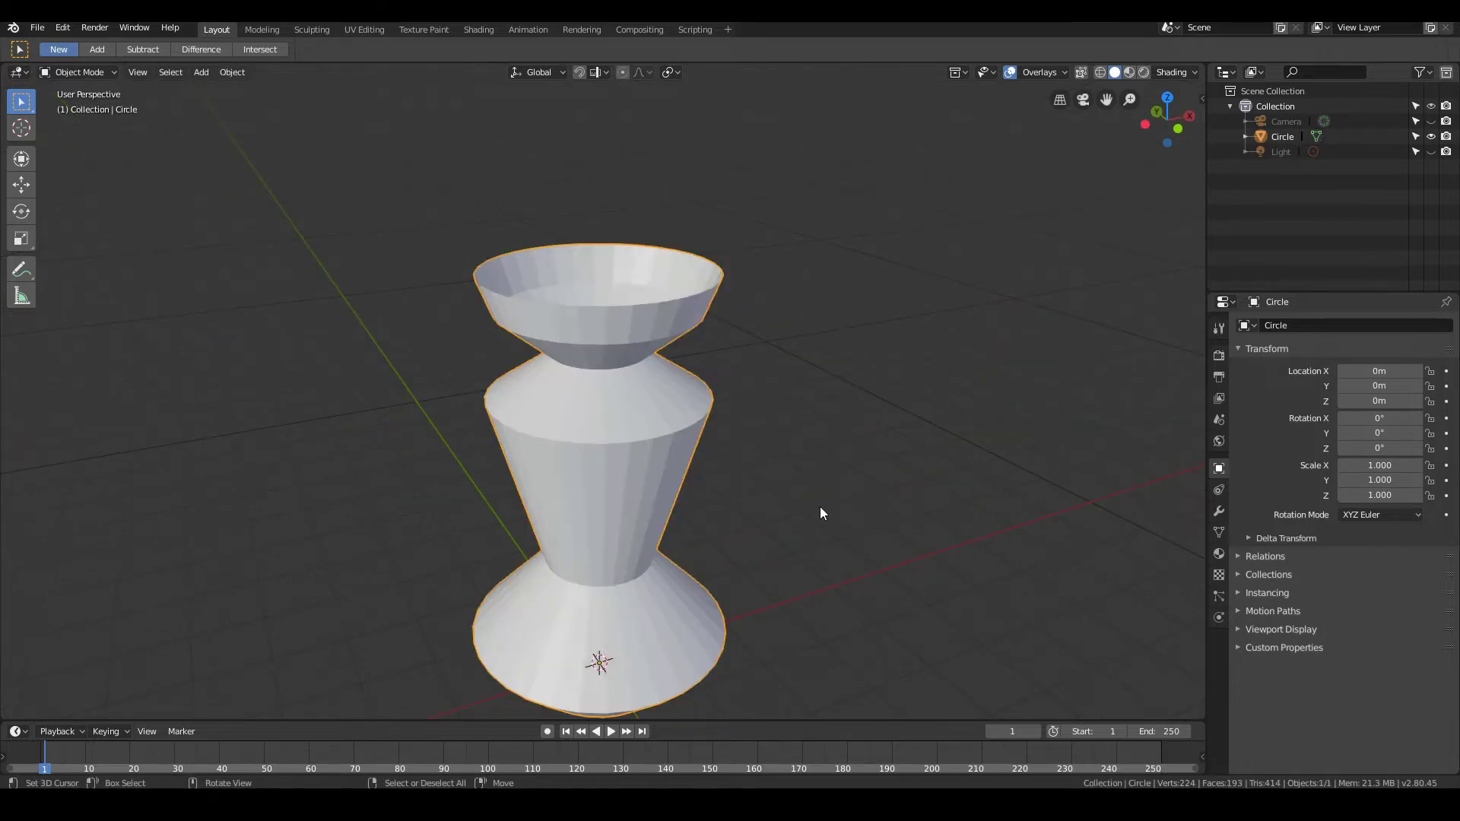
click(1217, 512)
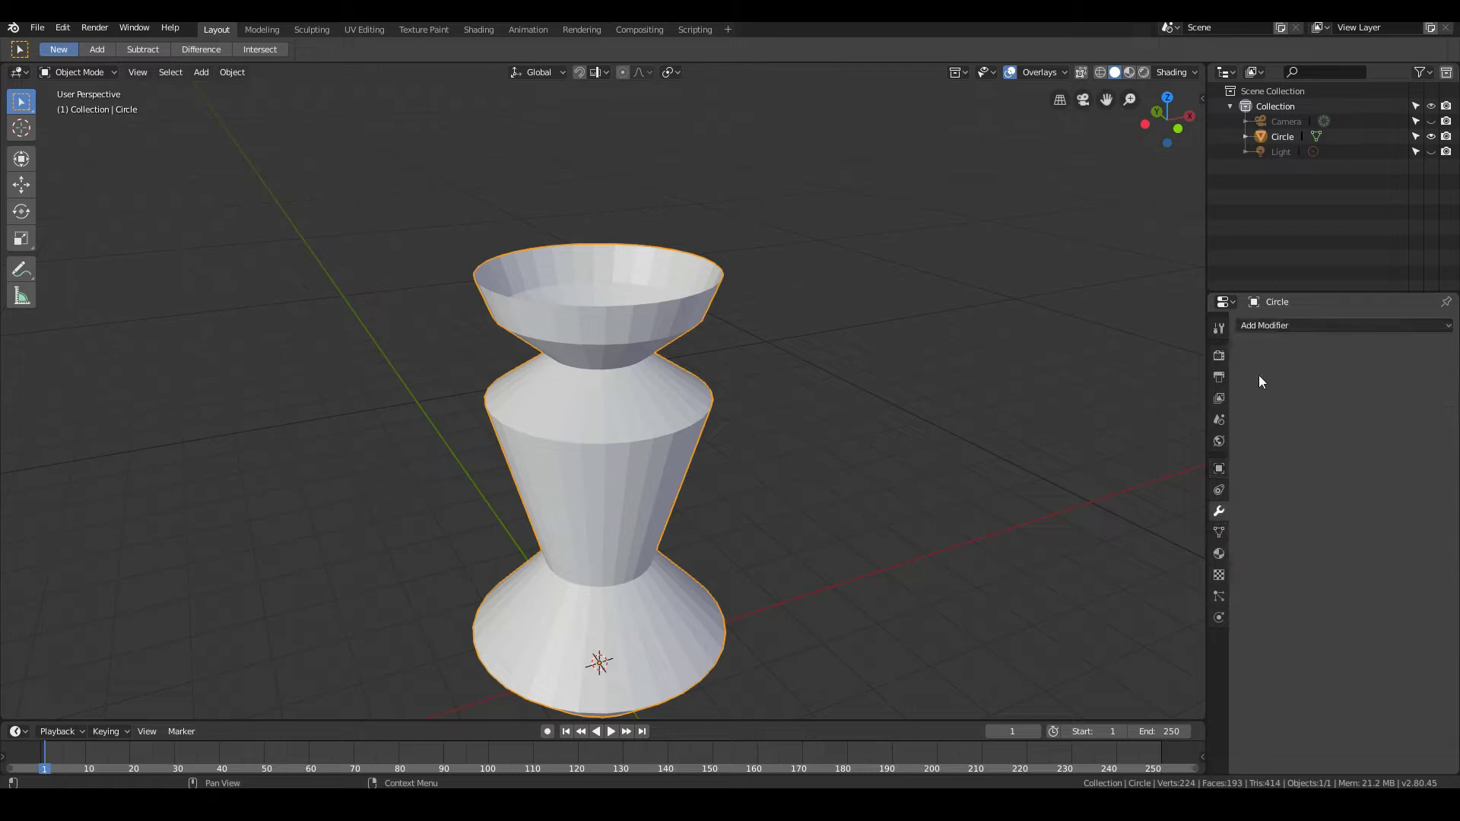
click(1289, 325)
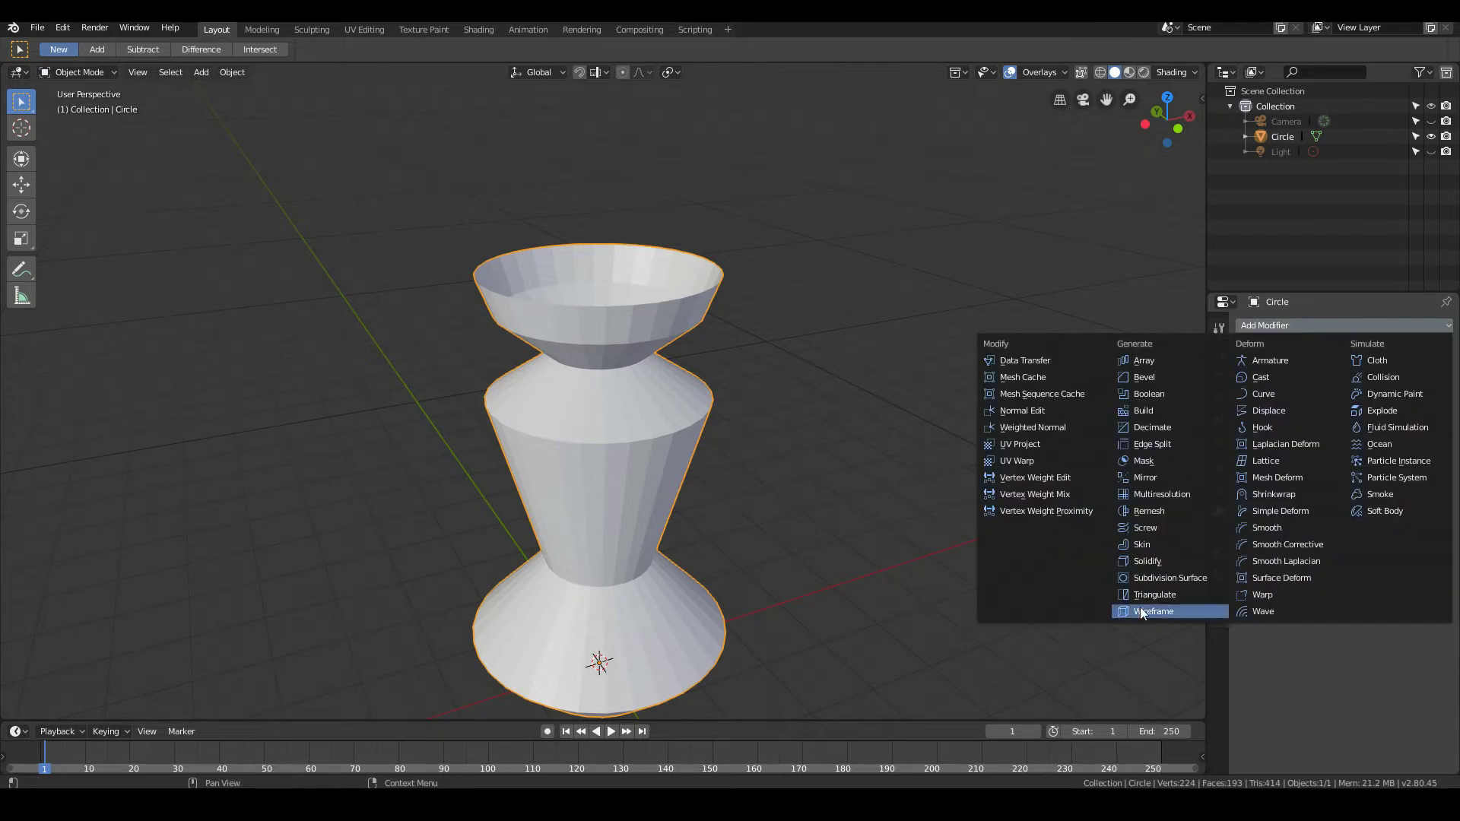
click(1161, 576)
scroll(799, 609, down, 3)
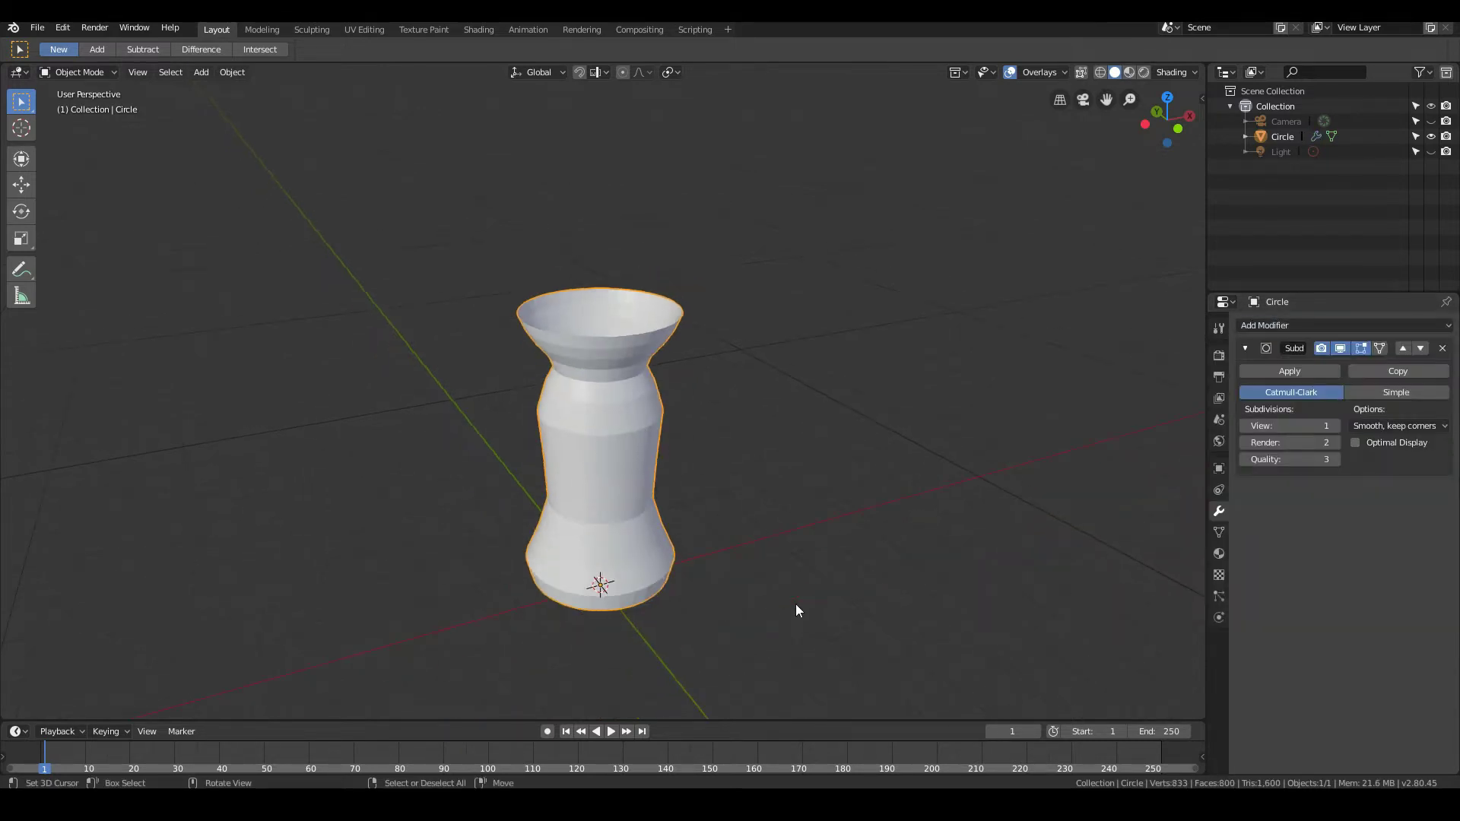
middle_drag(798, 609, 834, 549)
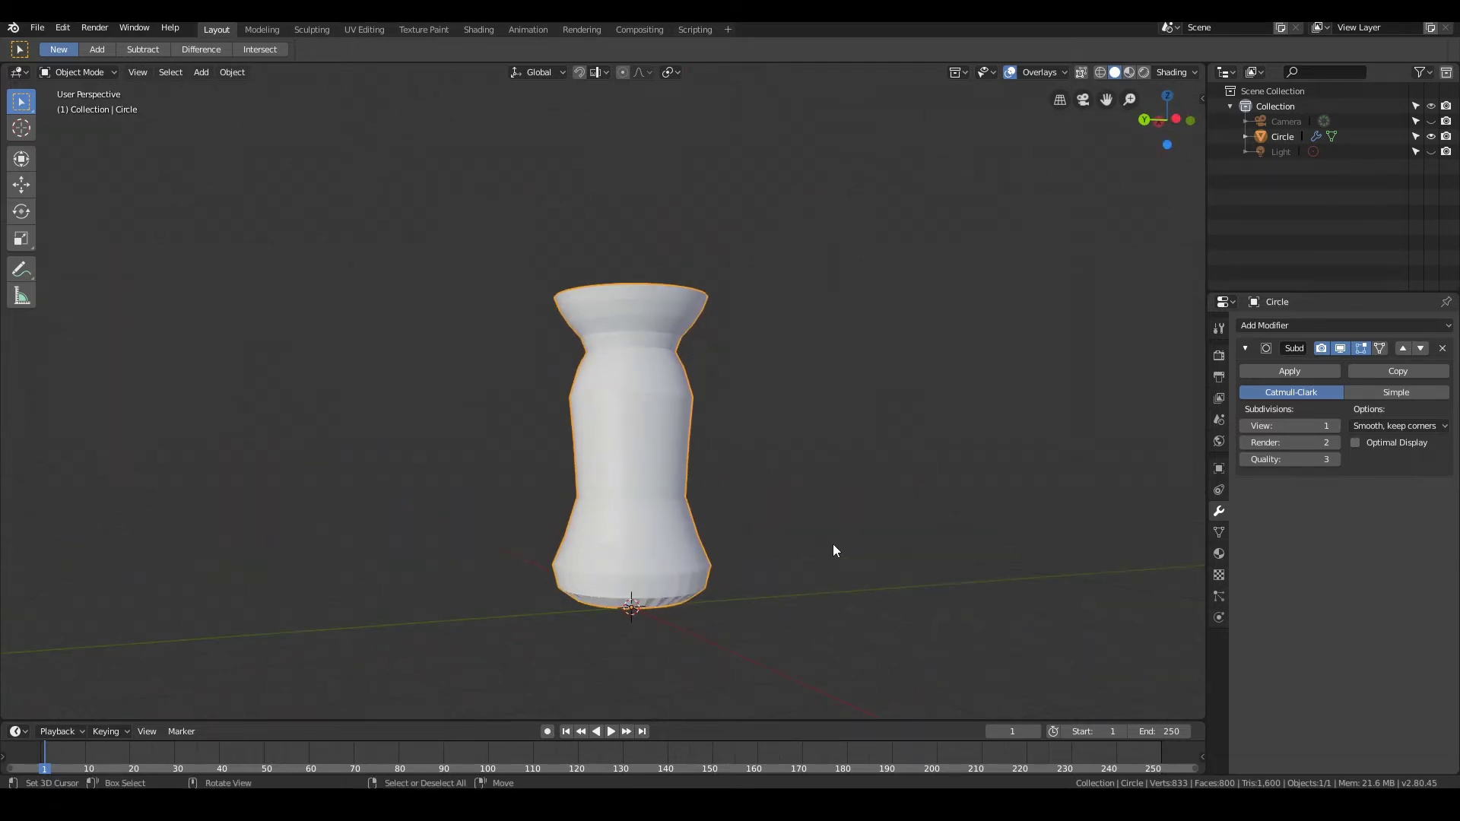
click(1337, 426)
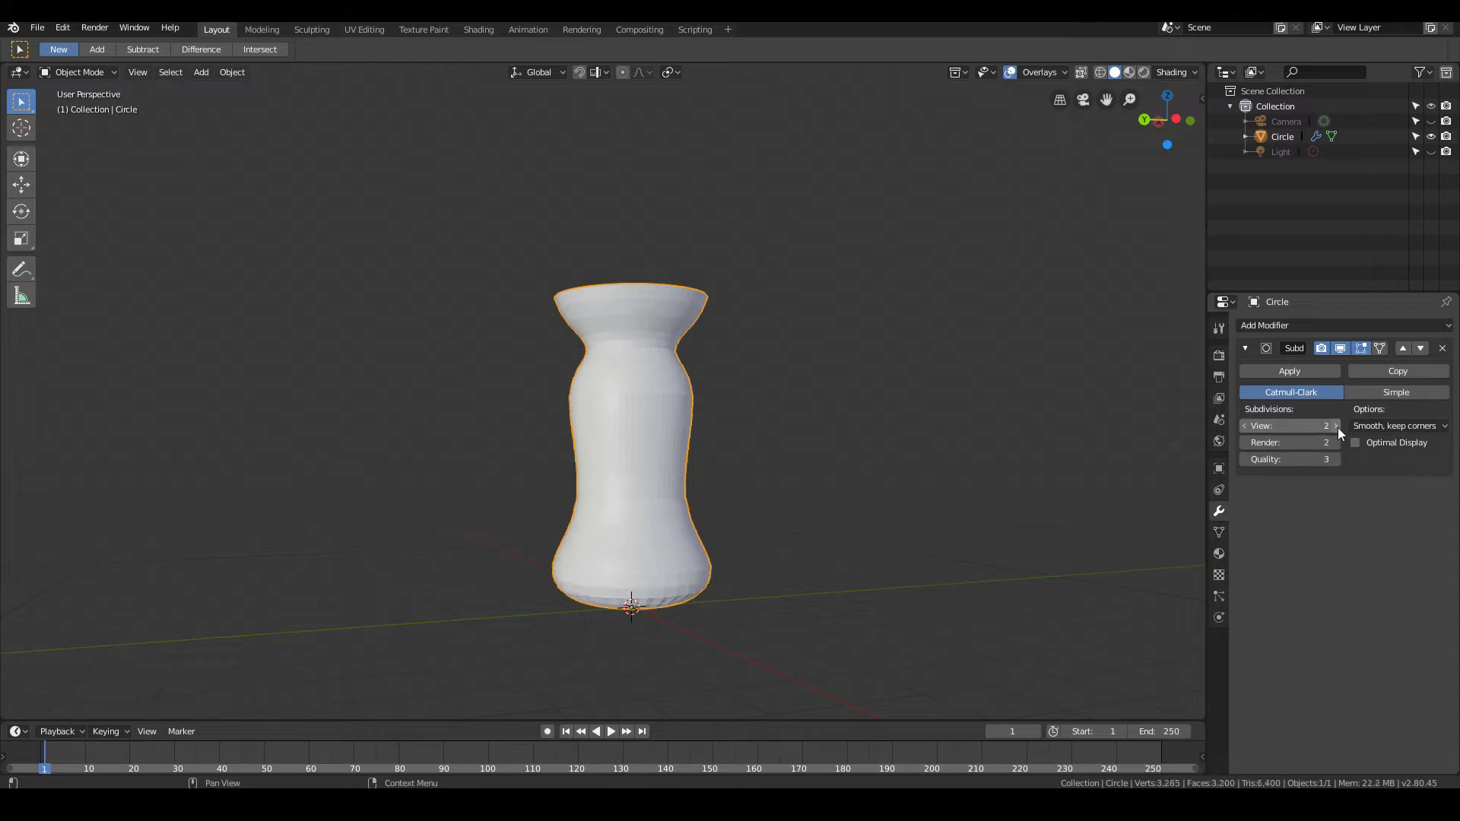
click(1336, 426)
click(1336, 426)
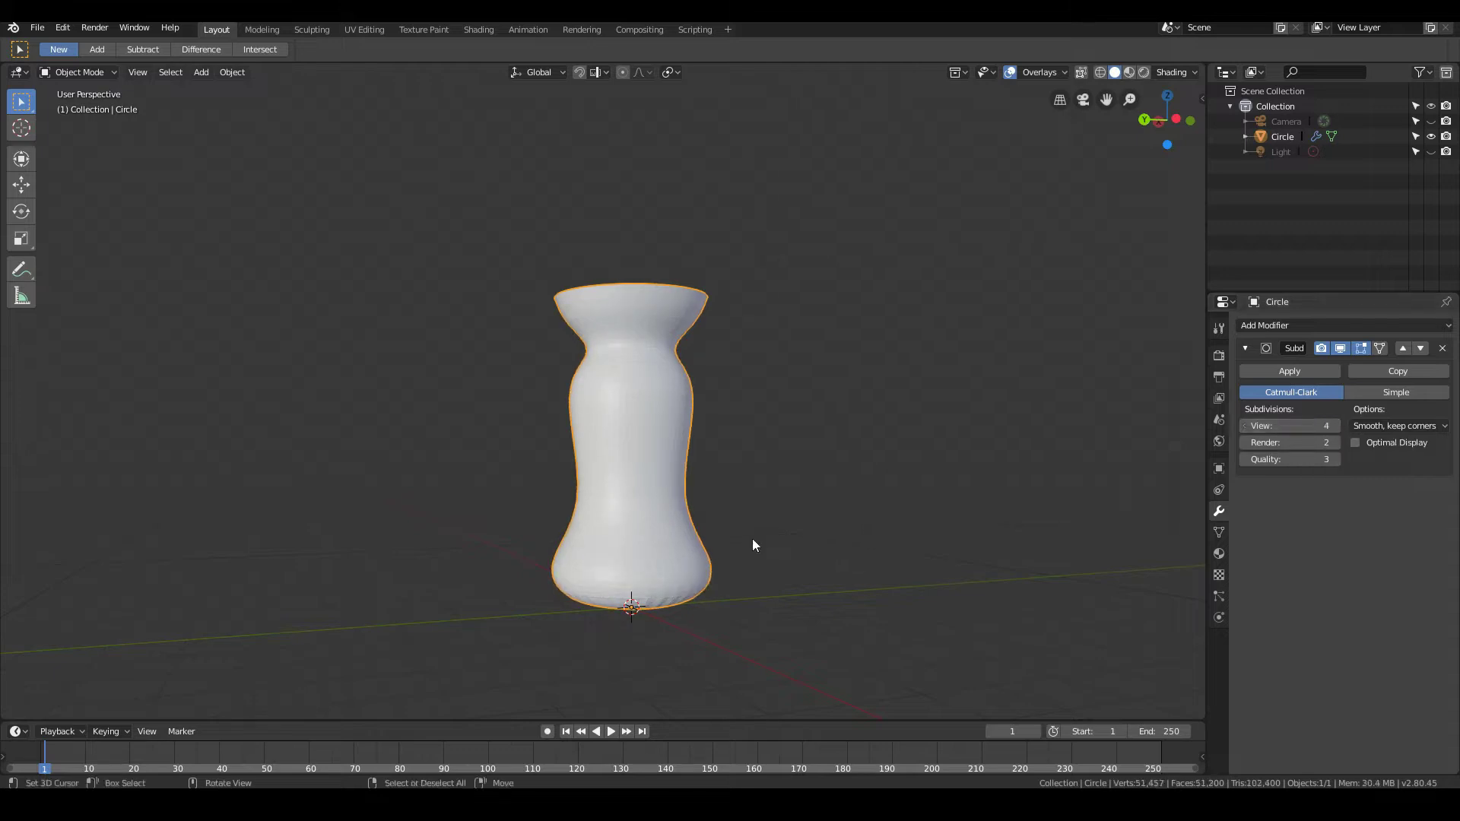
middle_drag(754, 540, 707, 505)
scroll(651, 316, up, 2)
- In Edit Mode, delete the vase's flat bottom face
middle_drag(629, 652, 668, 491)
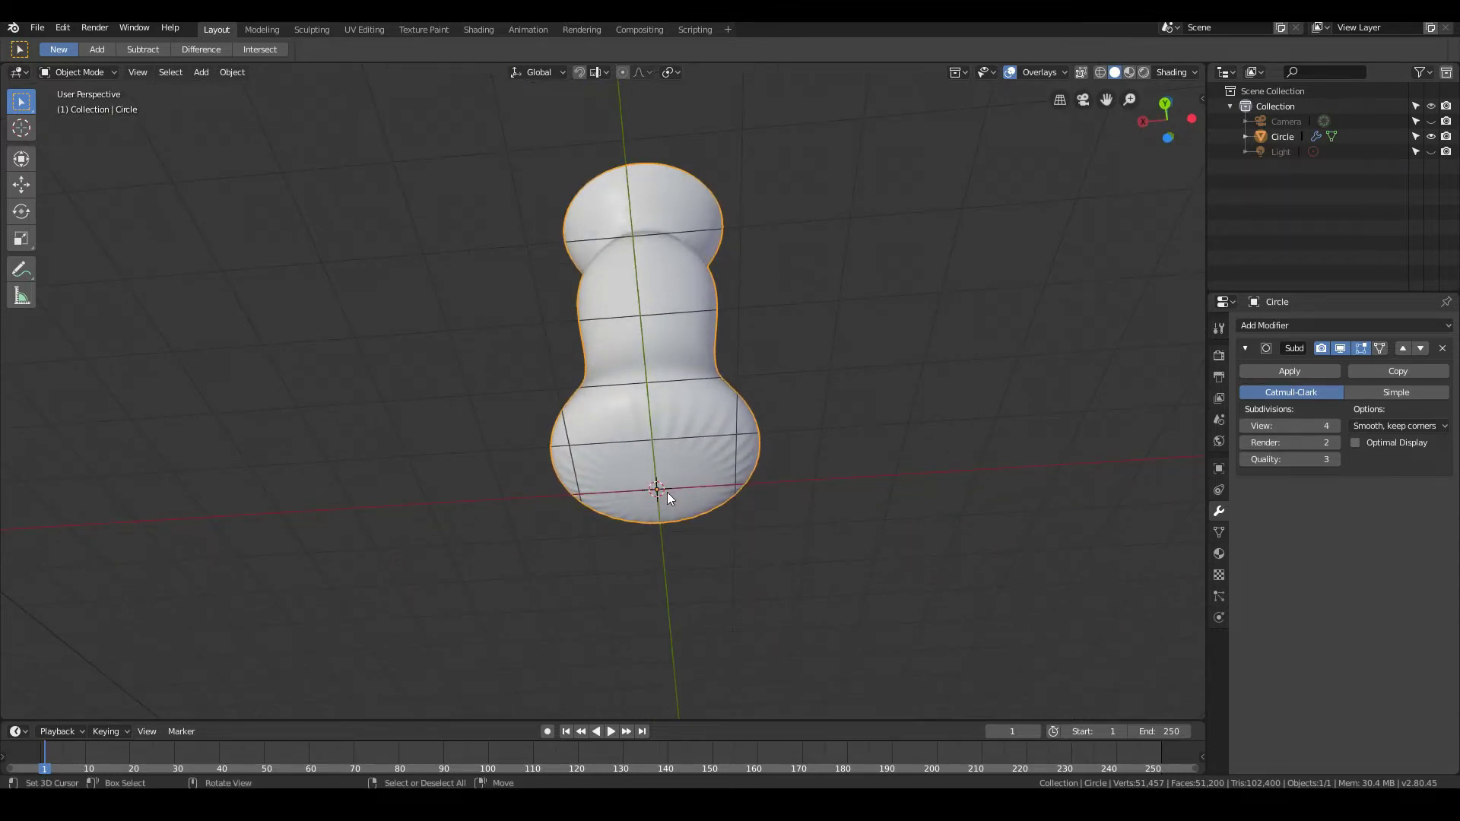
scroll(668, 491, up, 4)
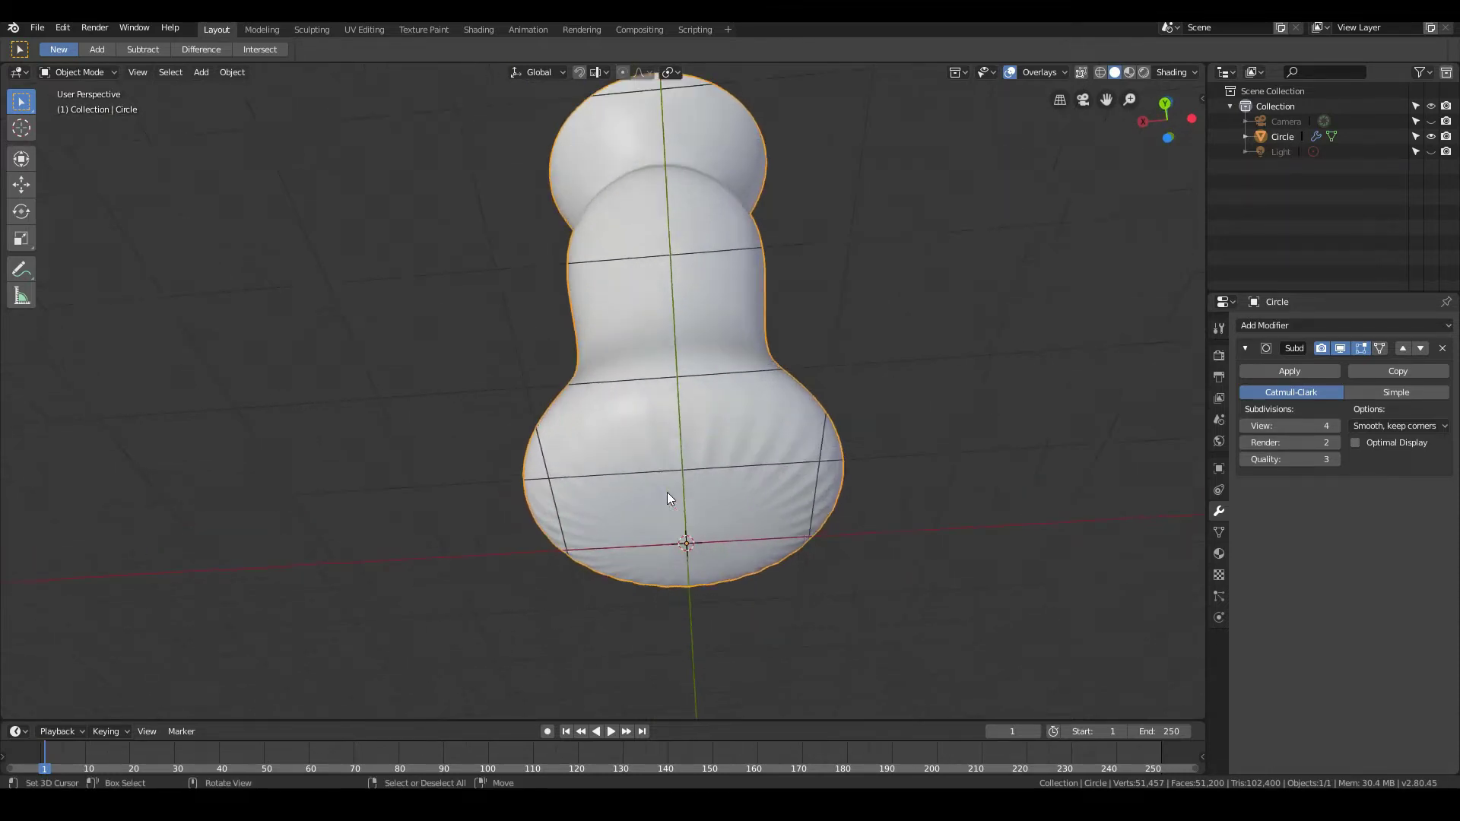
key(Tab)
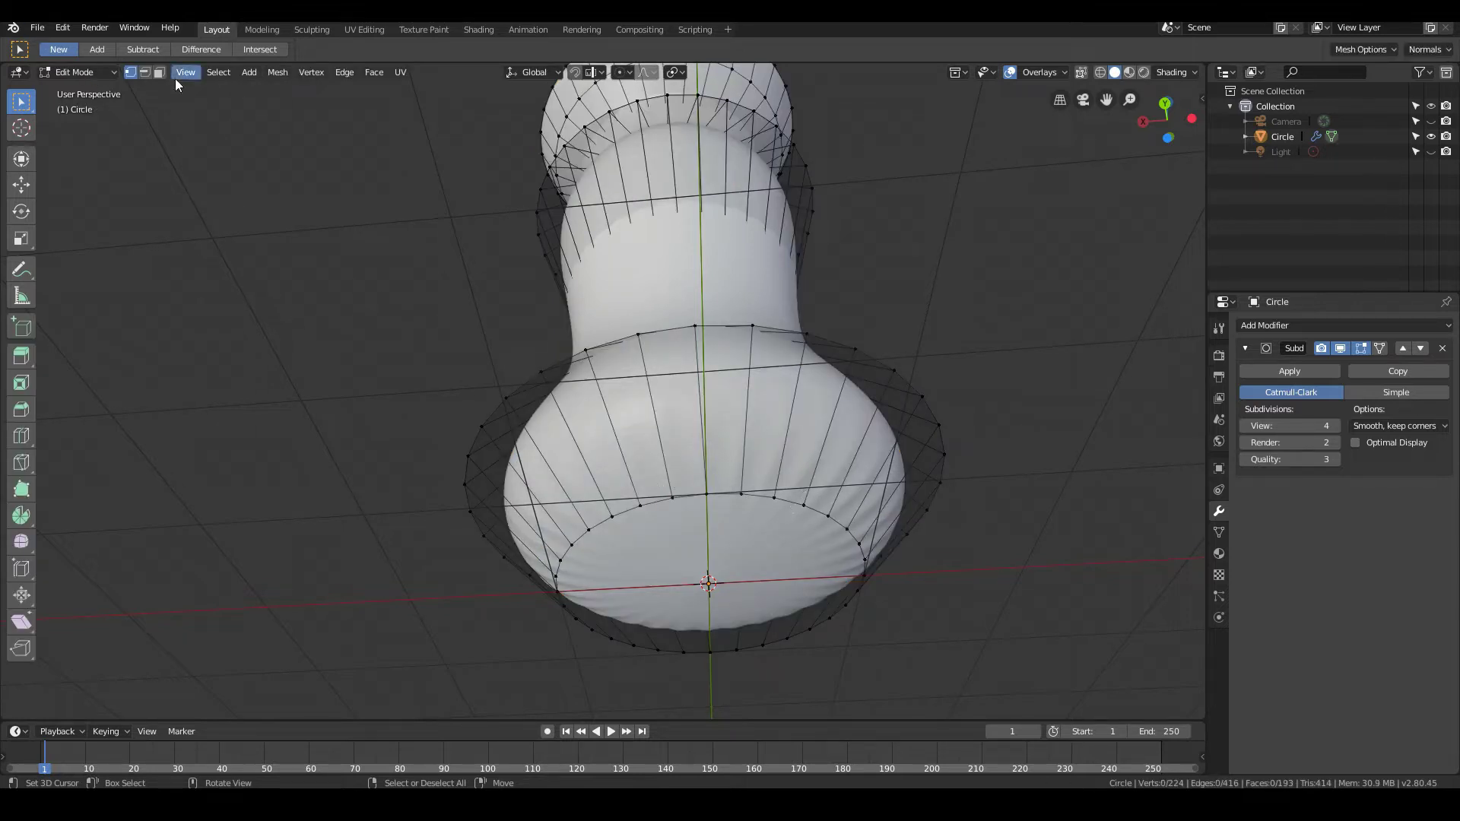
click(759, 584)
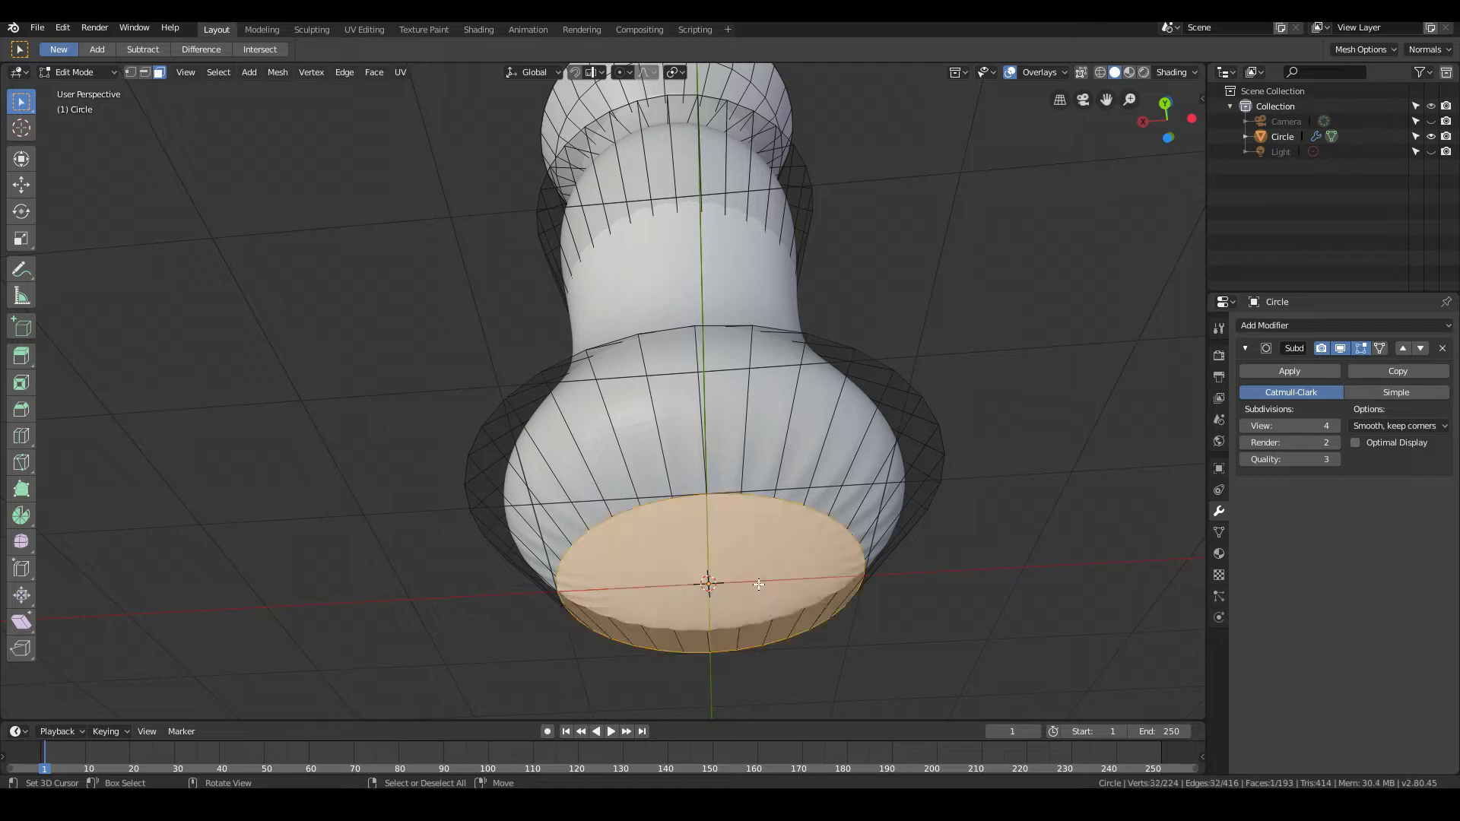
key(x)
click(794, 596)
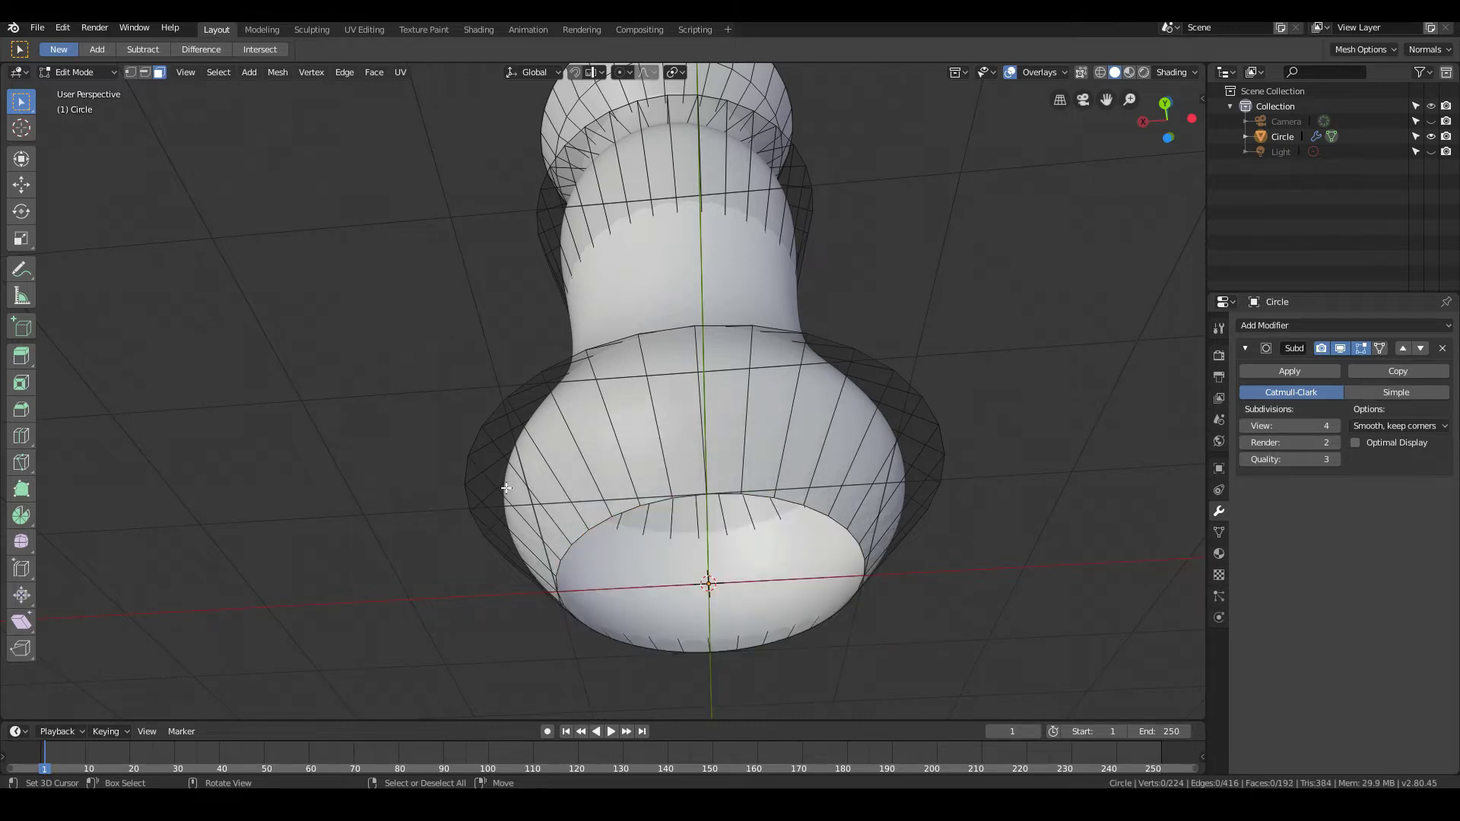
- Extrude the bottom rim loop and scale it inward twice, then return to Object Mode
key(1)
alt+click(787, 502)
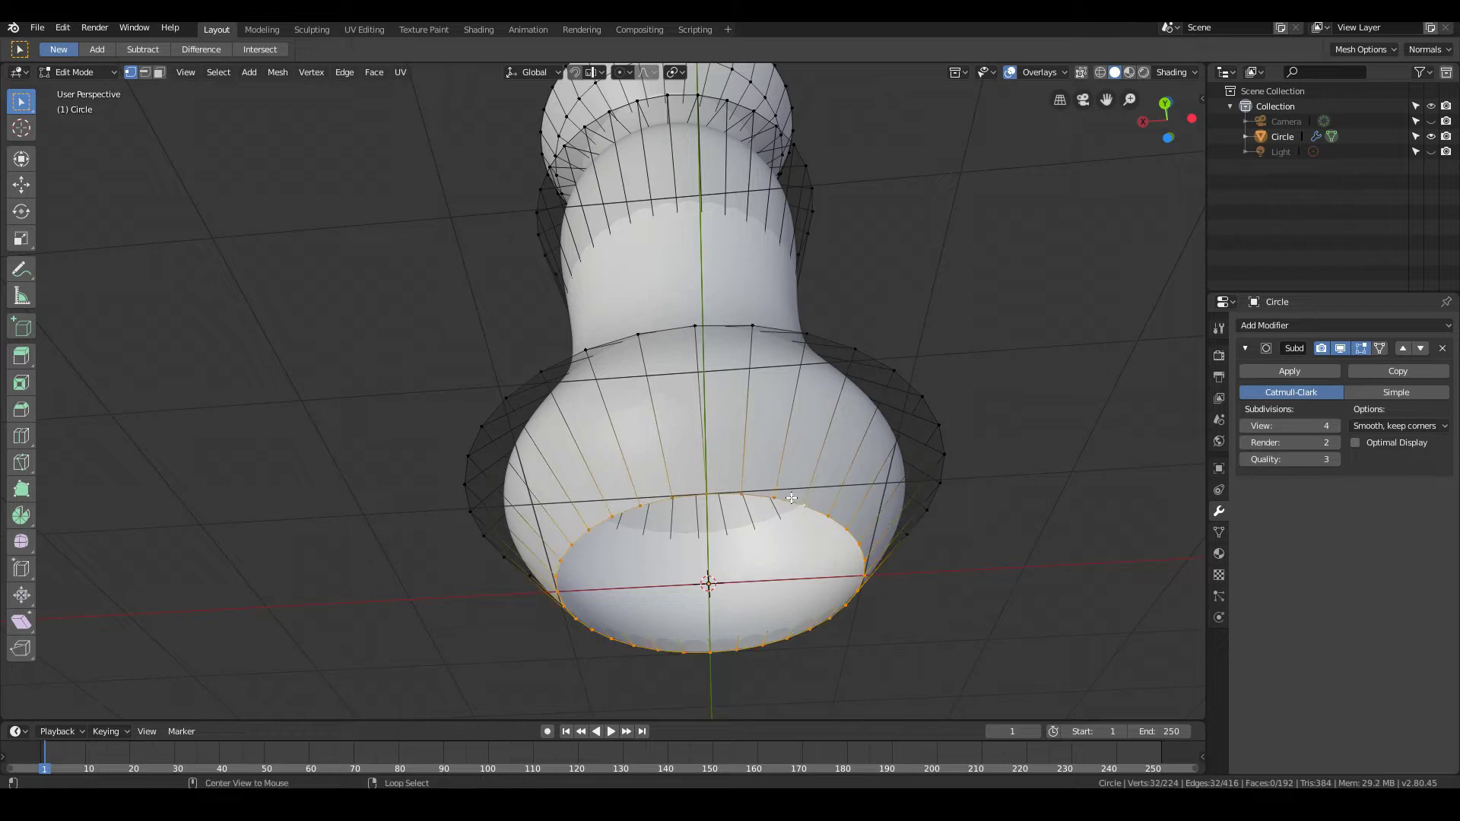
key(e)
click(959, 691)
key(s)
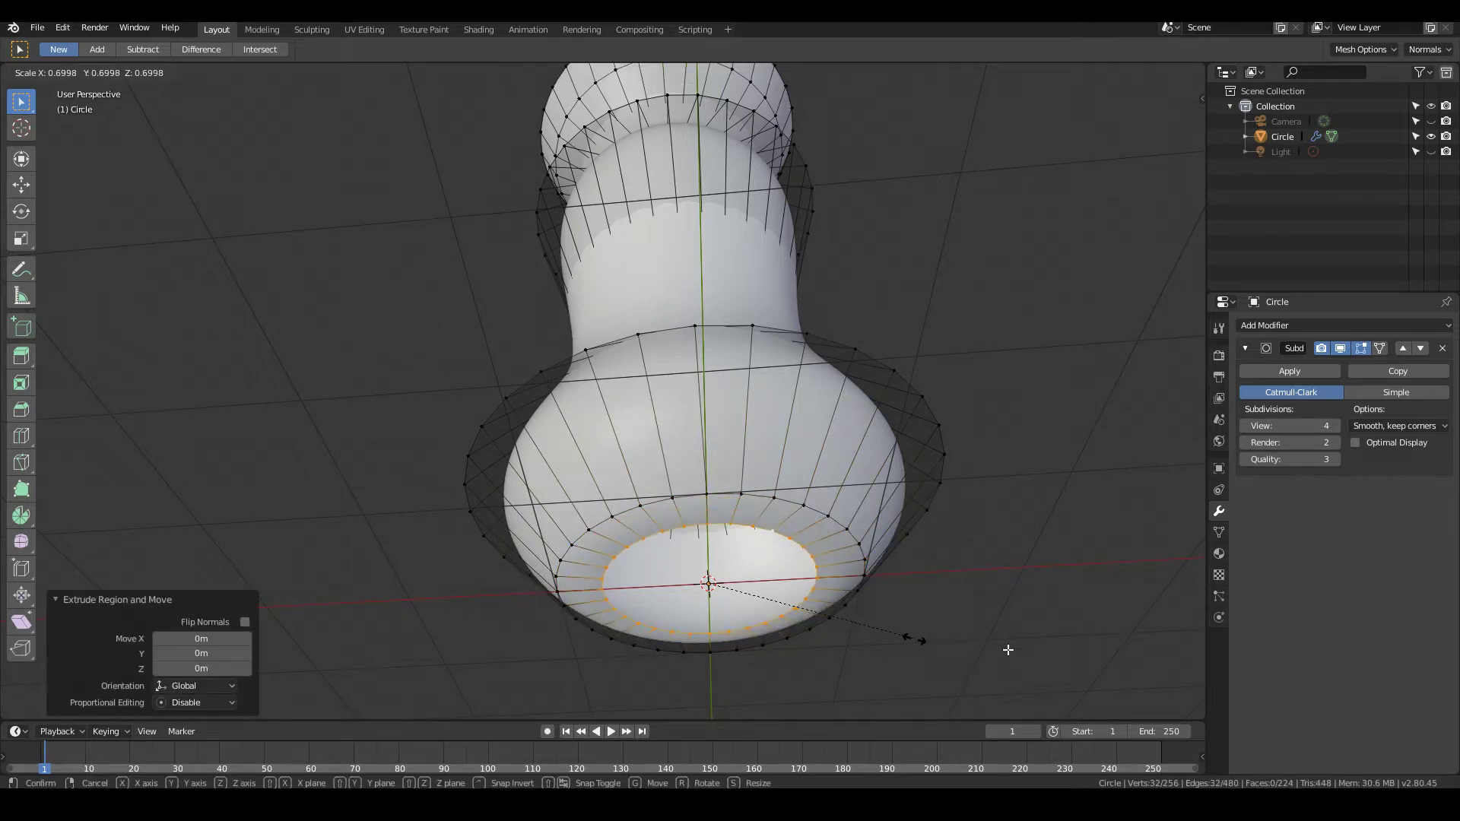
click(893, 635)
key(e)
click(895, 642)
key(s)
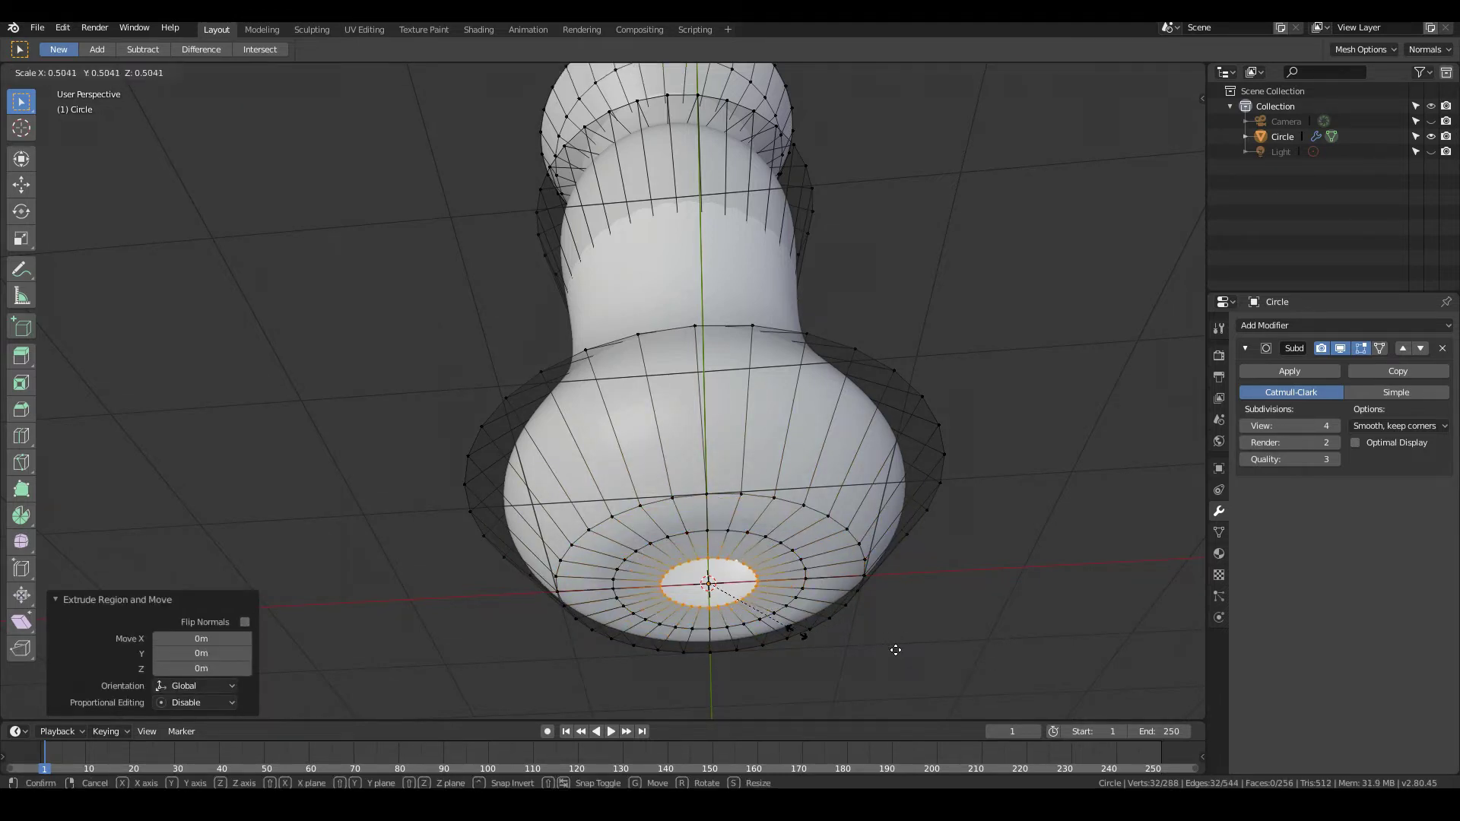
click(854, 648)
key(Tab)
middle_drag(834, 609, 707, 621)
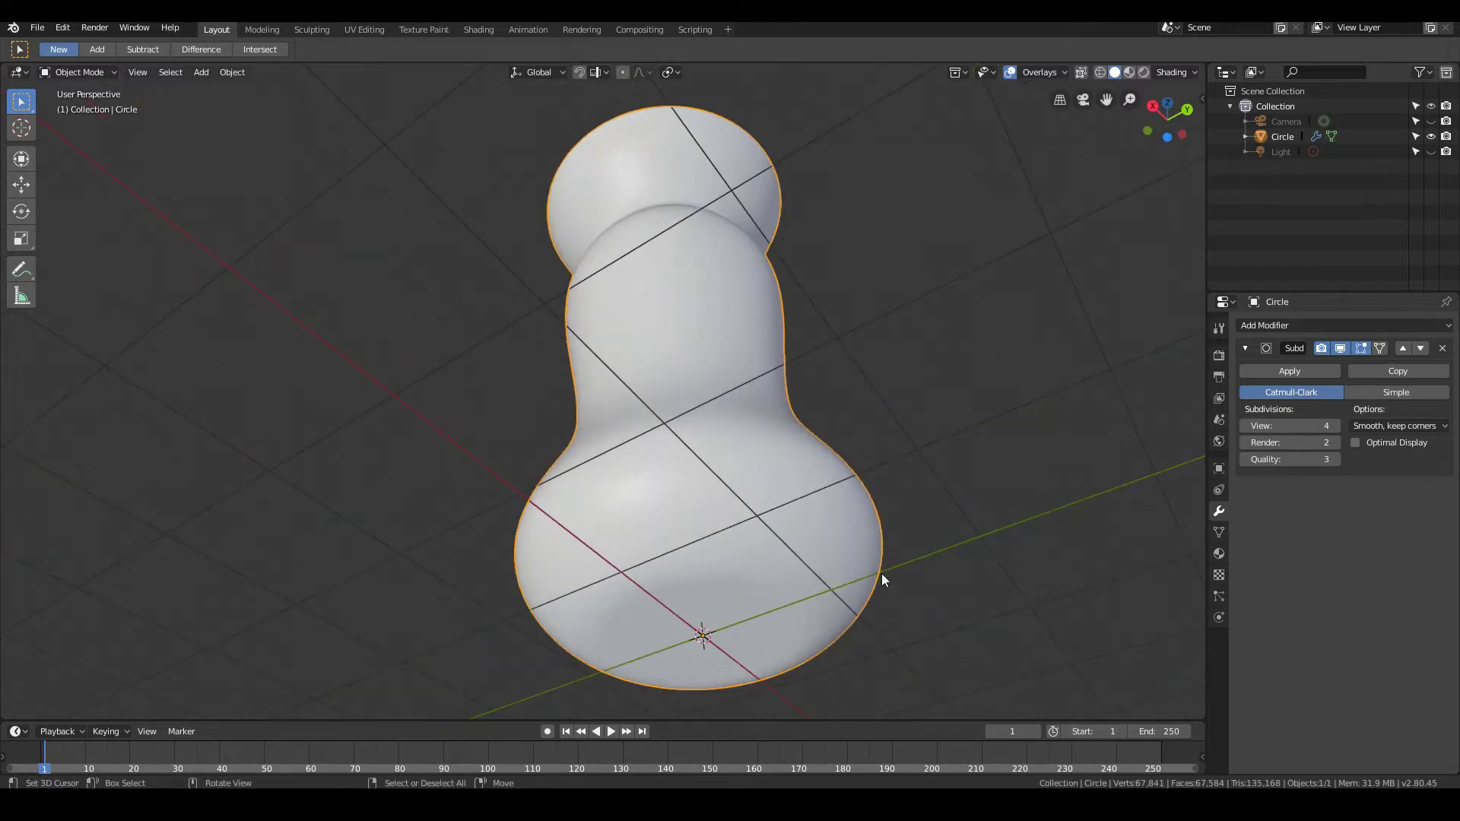
- Switch to Front Orthographic view and hide the Circle vase in the Outliner
middle_drag(882, 577, 692, 479)
middle_drag(478, 430, 716, 564)
key(KP_1)
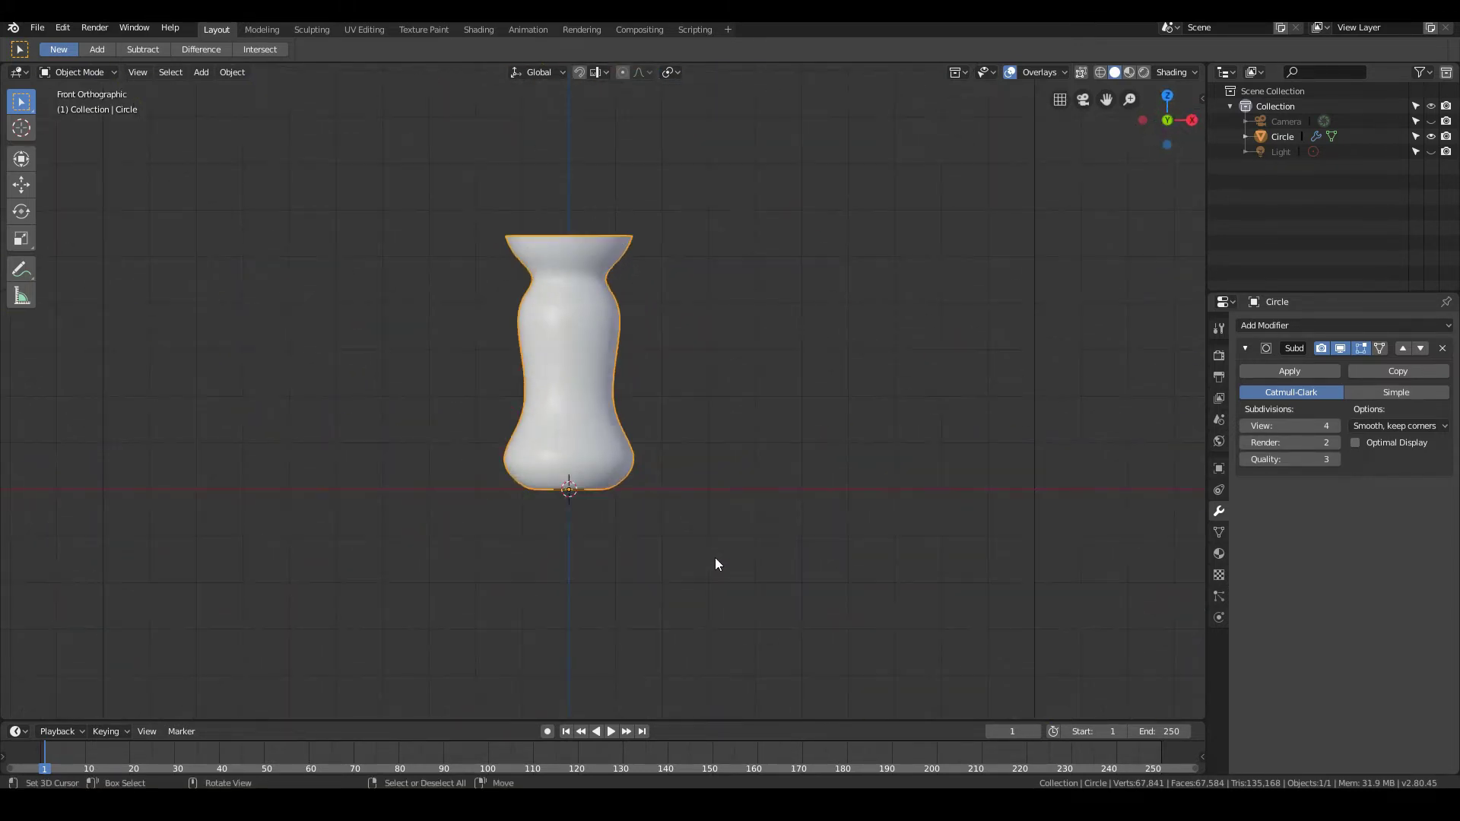
key(ctrl+KP_4)
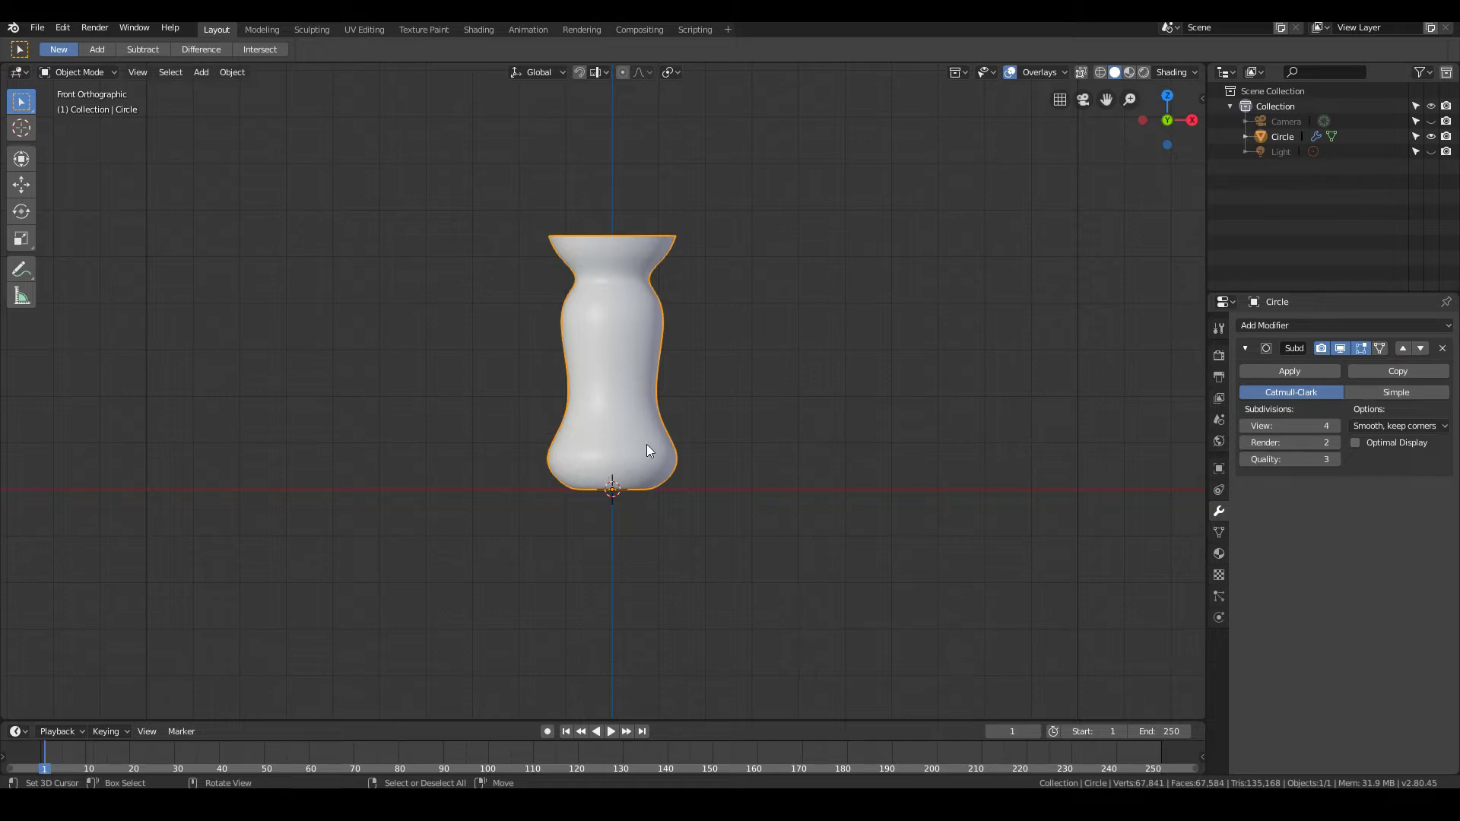
click(1431, 136)
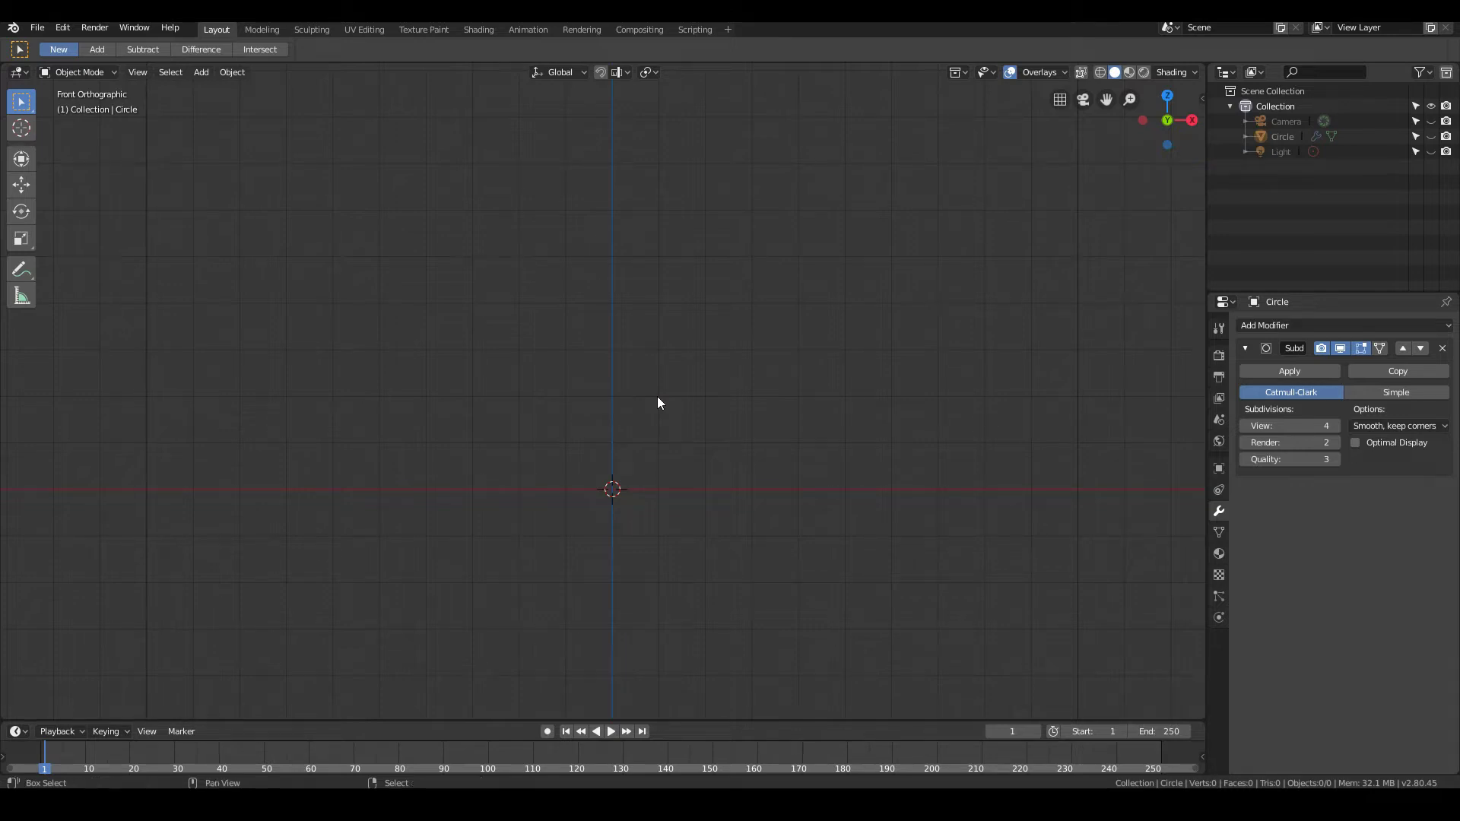
- Add a Bezier curve at the origin and edit its points in front orthographic view
key(shift+a)
mouse_move(619, 413)
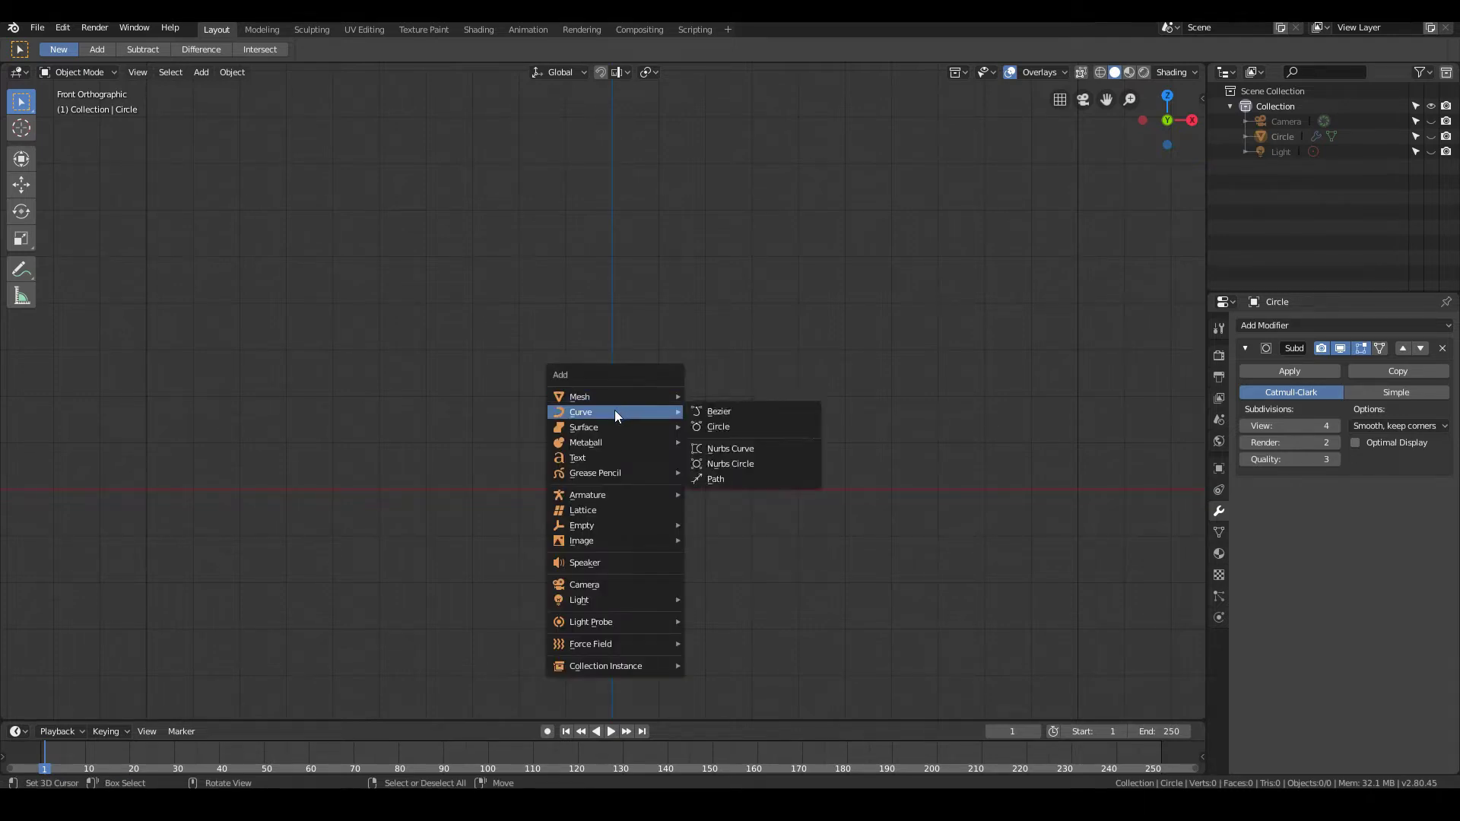
click(721, 413)
middle_drag(665, 427, 609, 432)
key(KP_1)
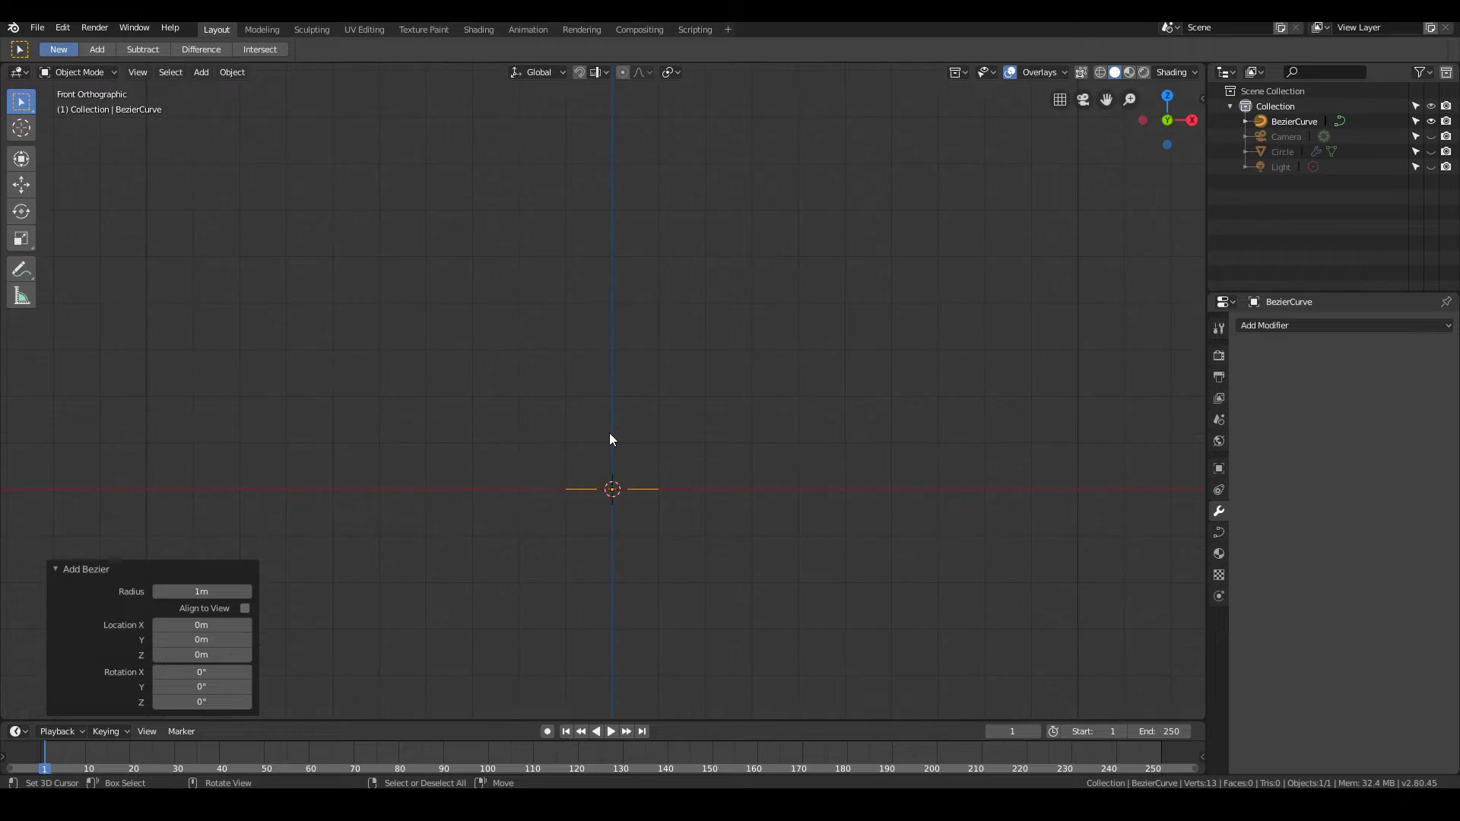
key(Tab)
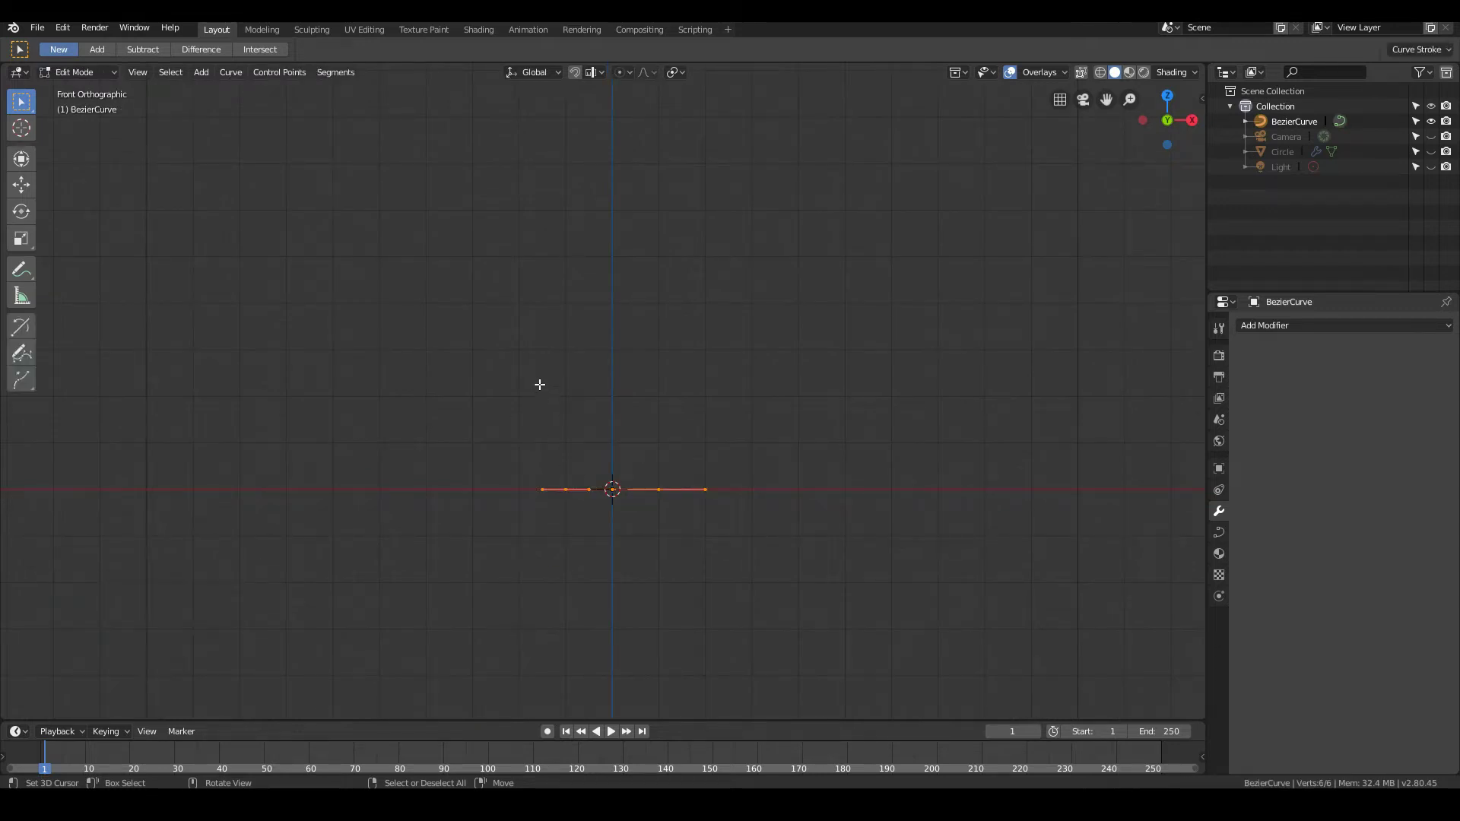
- Select the curve's knots and handles, returning to front orthographic view
middle_drag(539, 385, 603, 514)
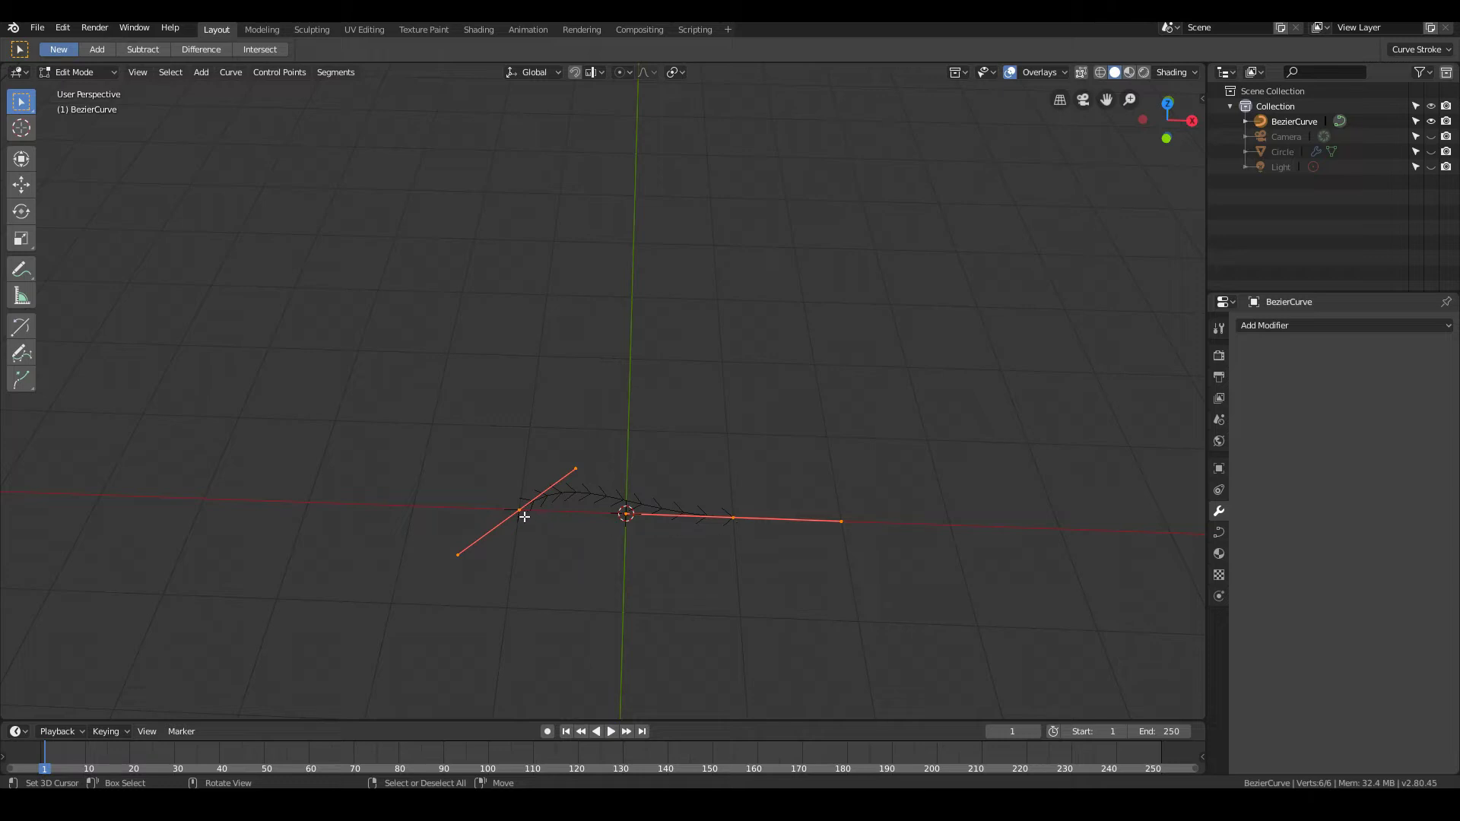
click(735, 518)
click(517, 510)
click(689, 521)
click(502, 511)
click(715, 515)
key(KP_1)
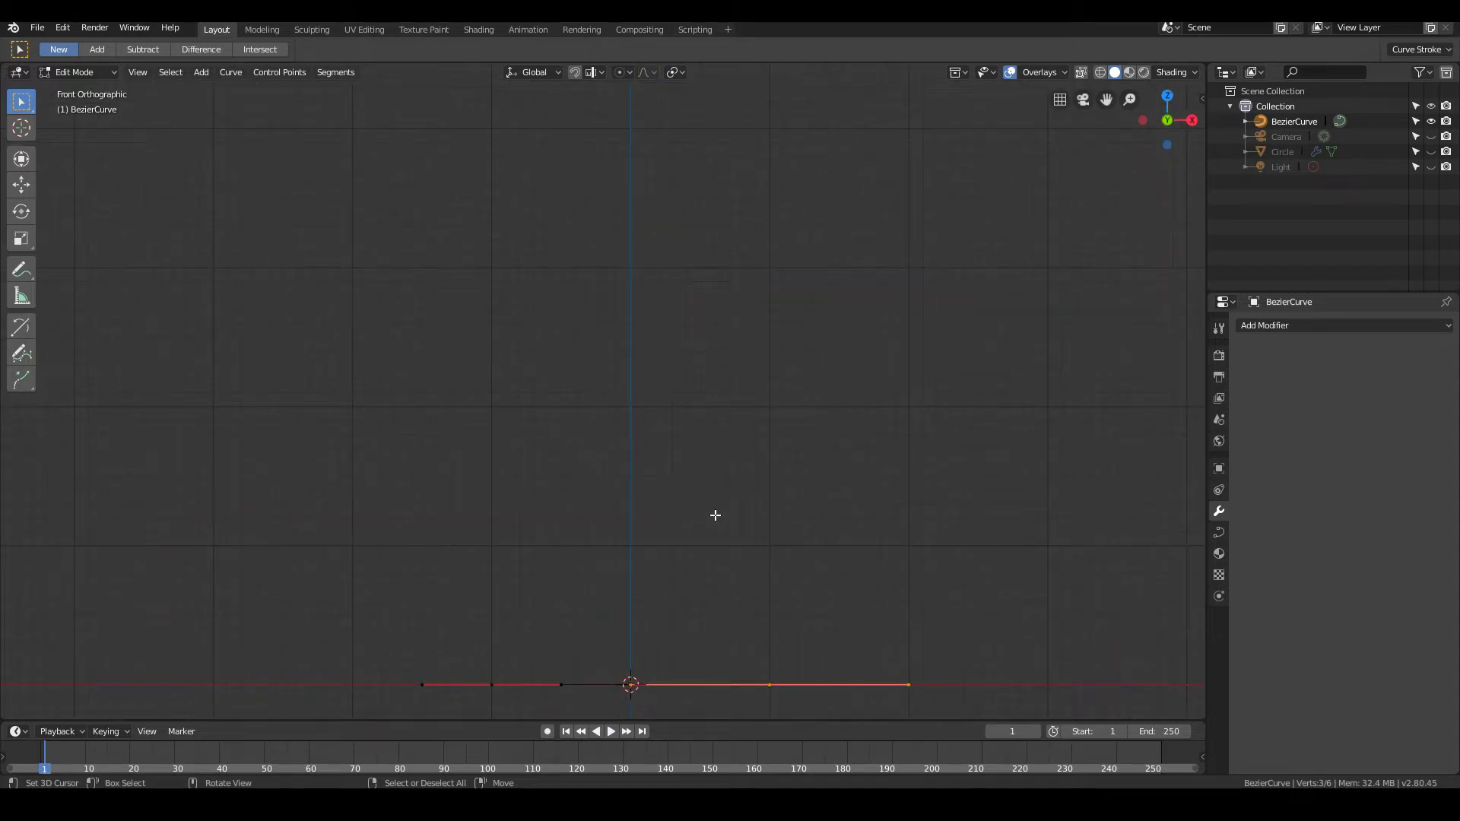
- Rotate all curve points -90° about Y so the curve stands vertical
key(a)
scroll(743, 645, down, 1)
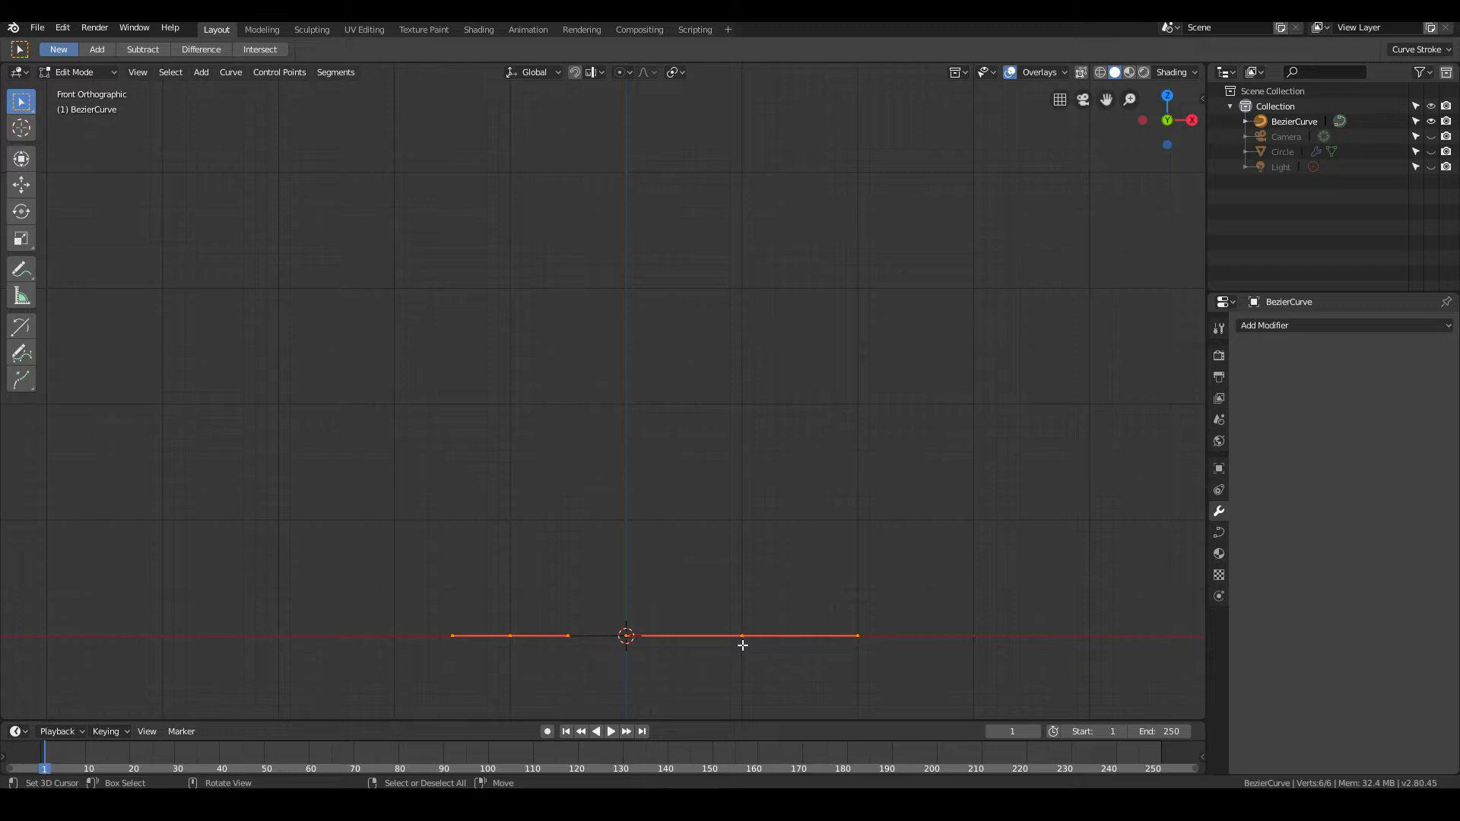
text(ry90)
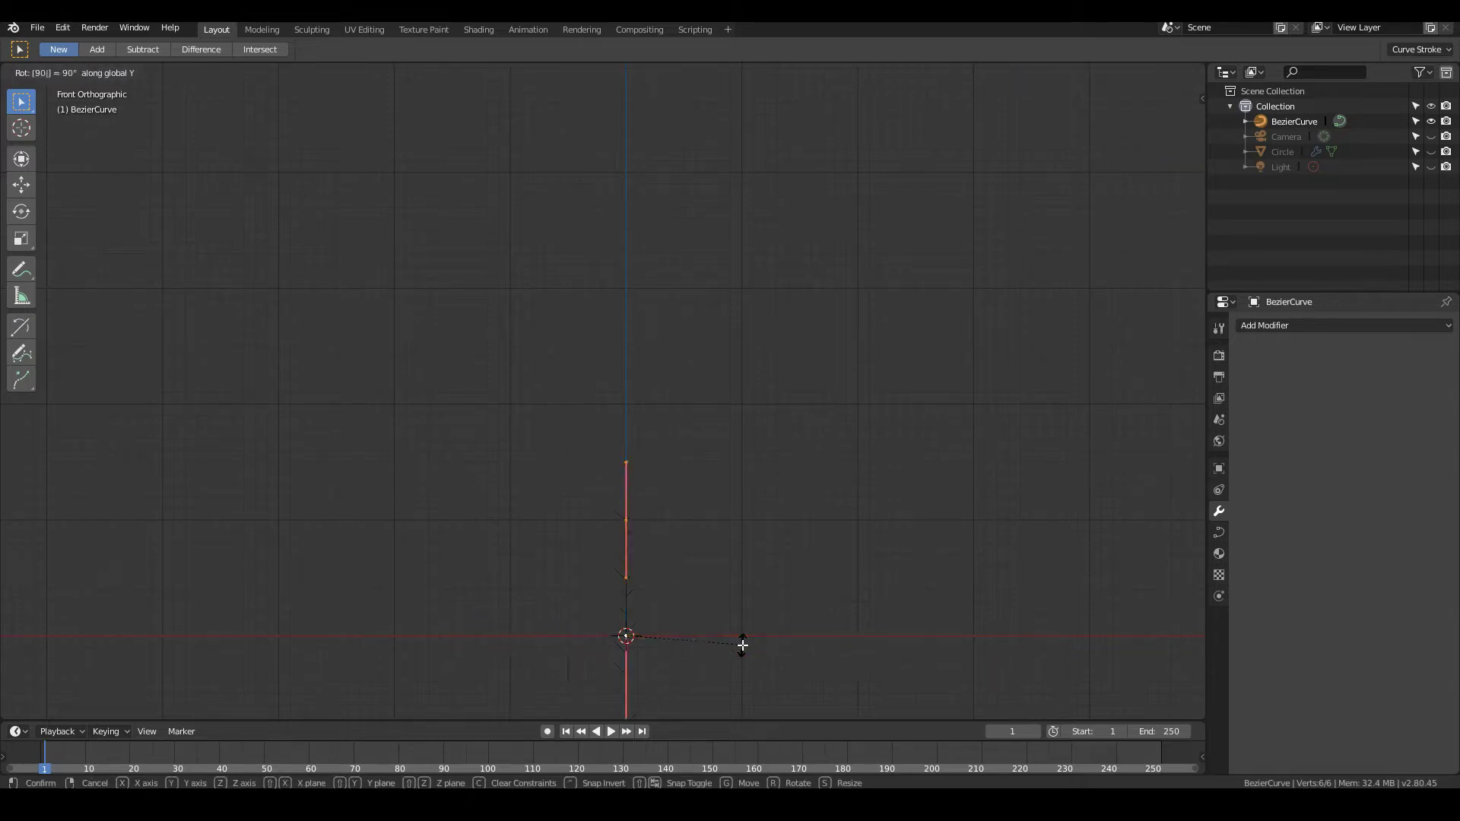
key(minus)
key(Return)
middle_drag(744, 643, 606, 599)
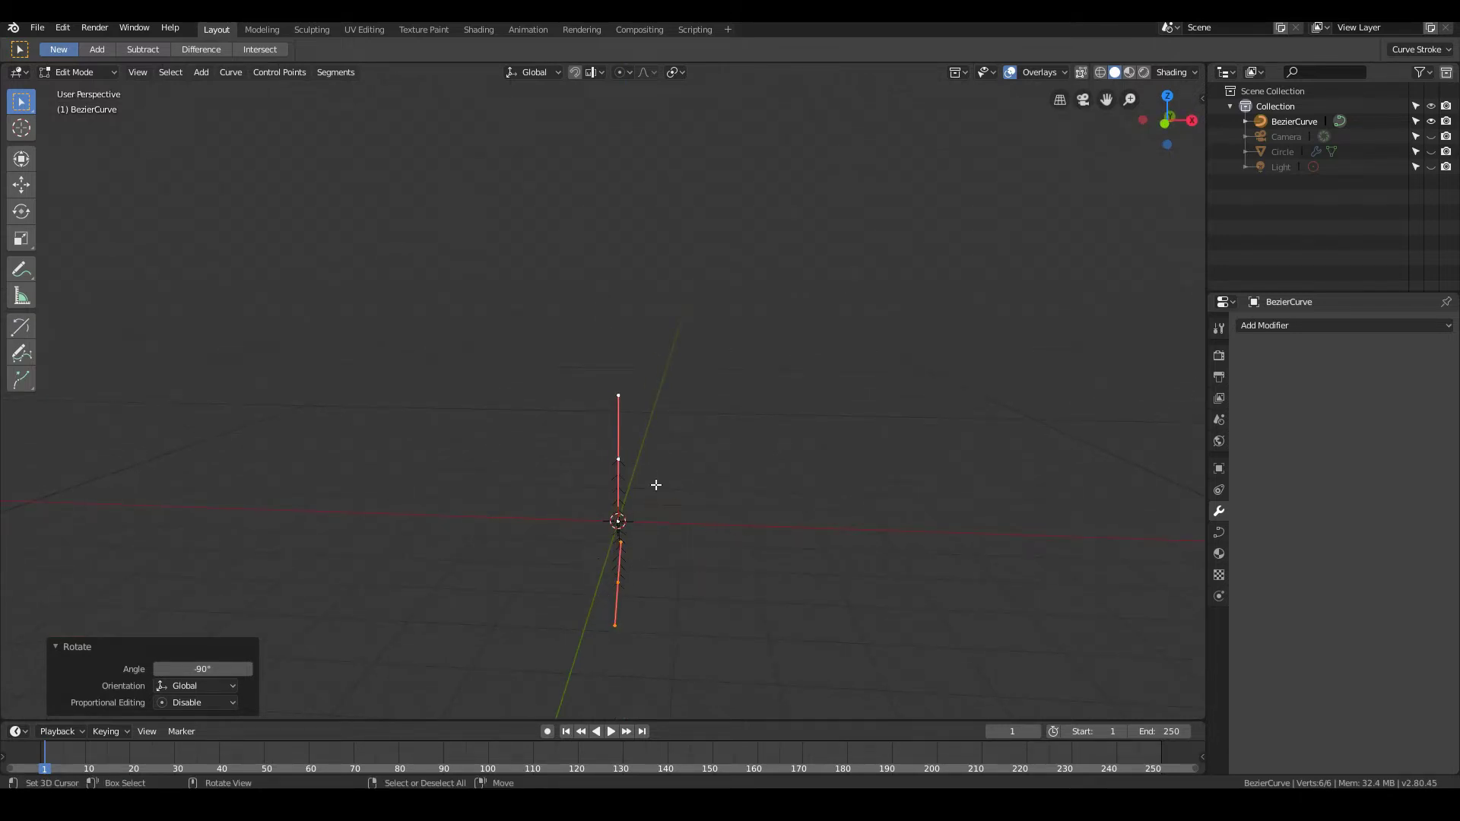
key(KP_1)
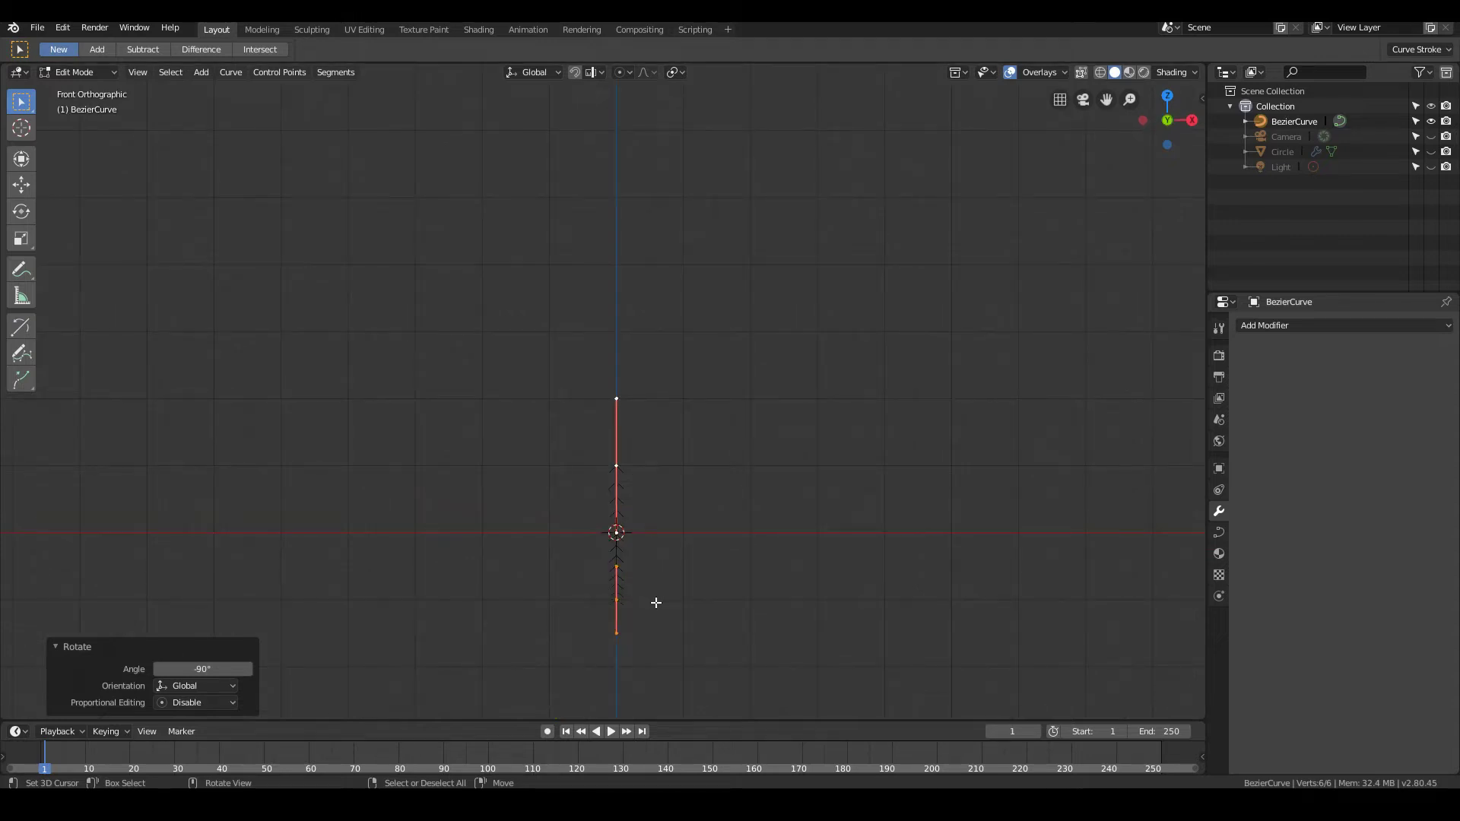
scroll(657, 603, up, 4)
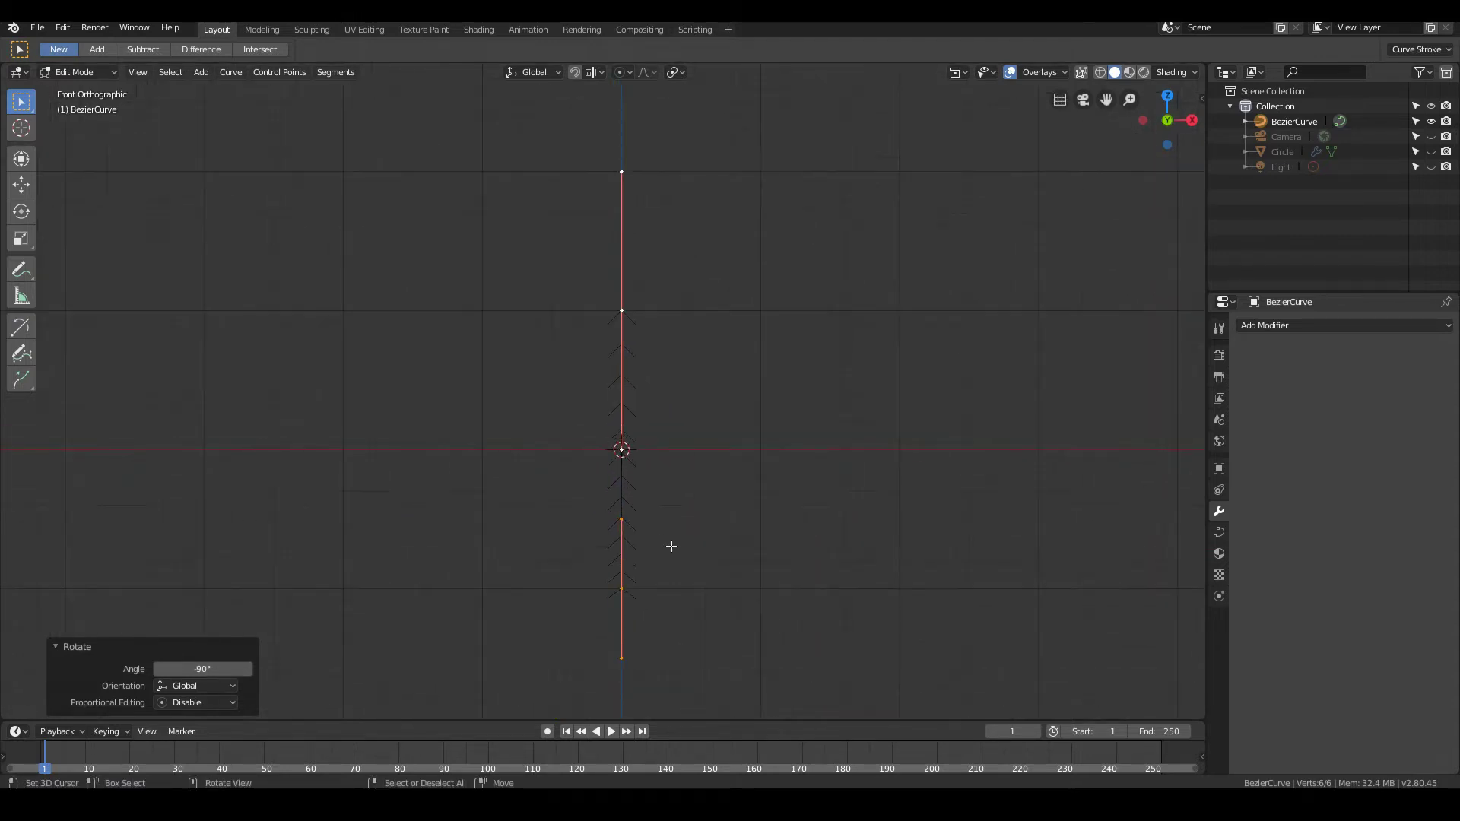
- Move the vertical curve just left of the Z axis and above the ground line
key(g)
click(630, 378)
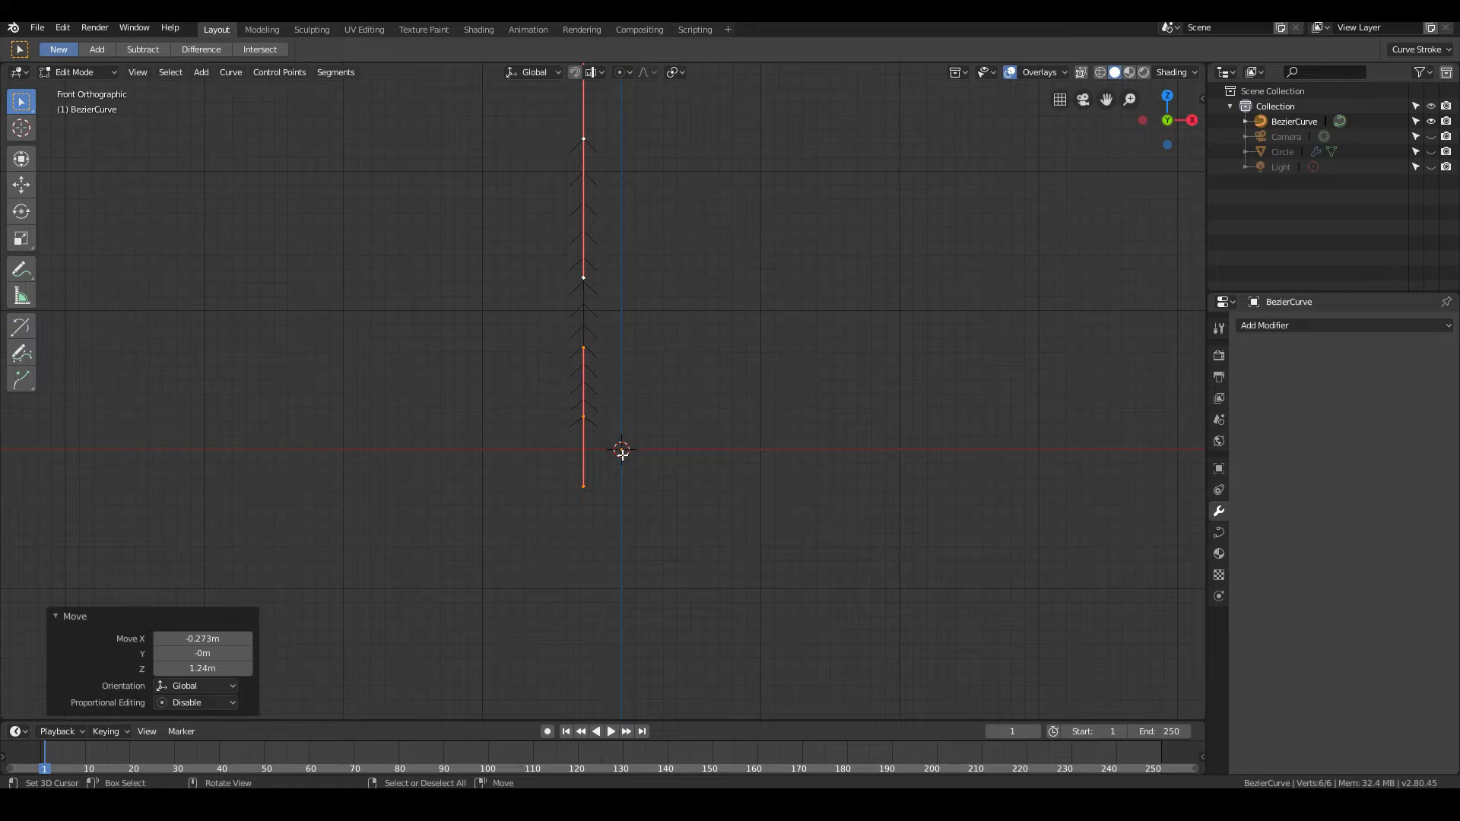
key(Tab)
scroll(624, 454, up, 2)
key(g)
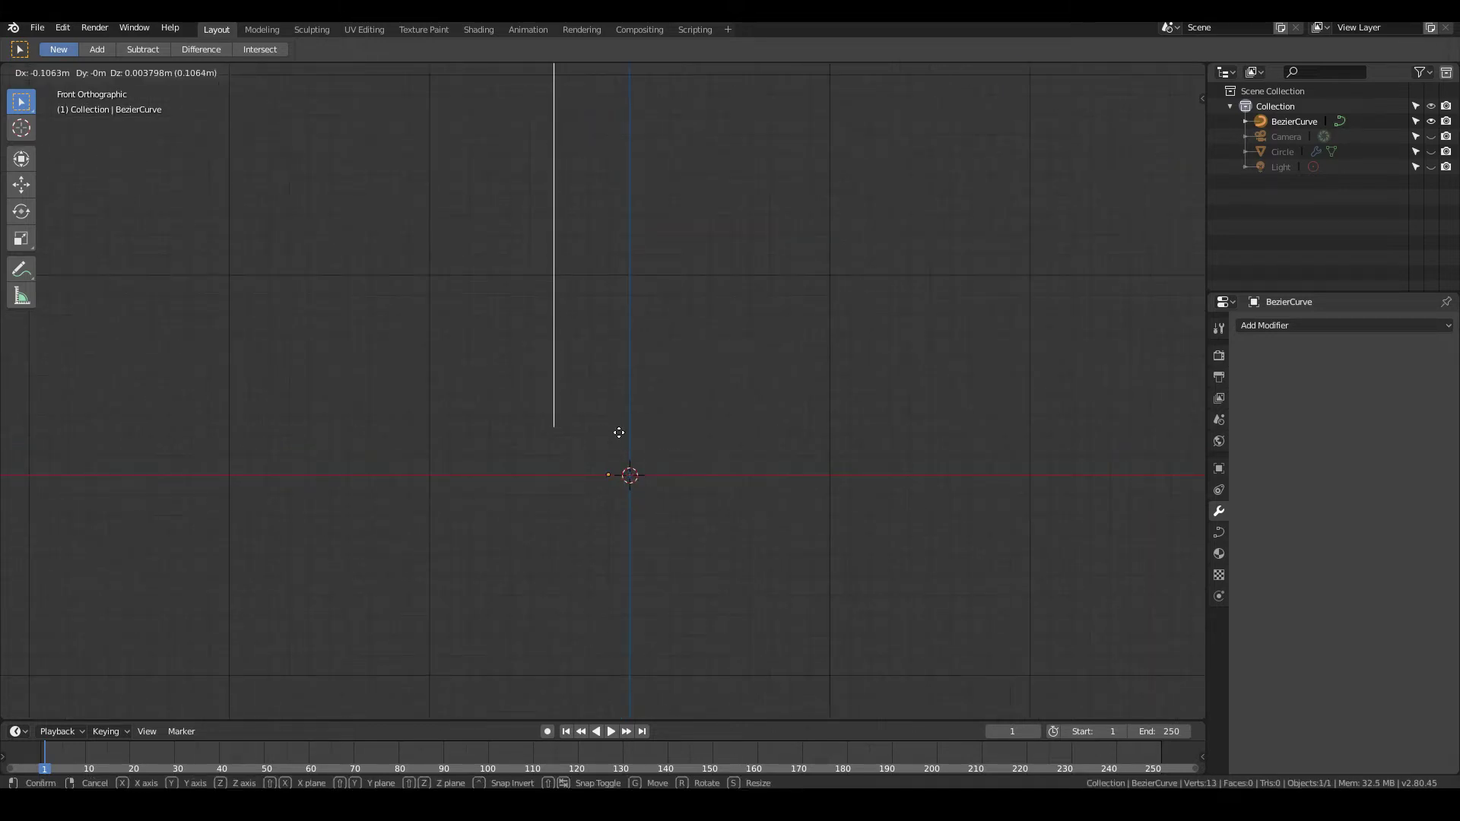
click(613, 431)
key(g)
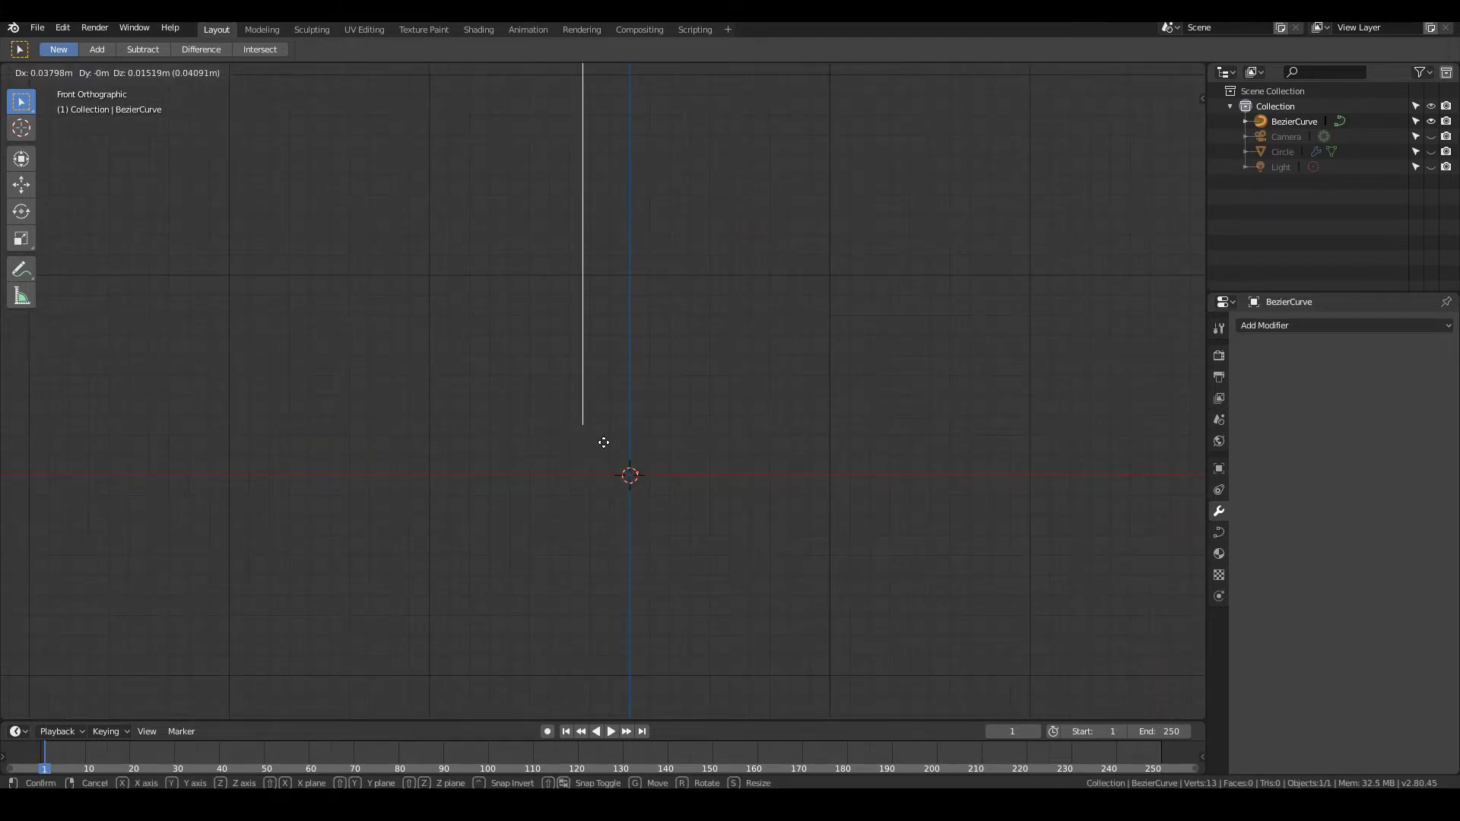
right_click(603, 443)
scroll(639, 475, down, 1)
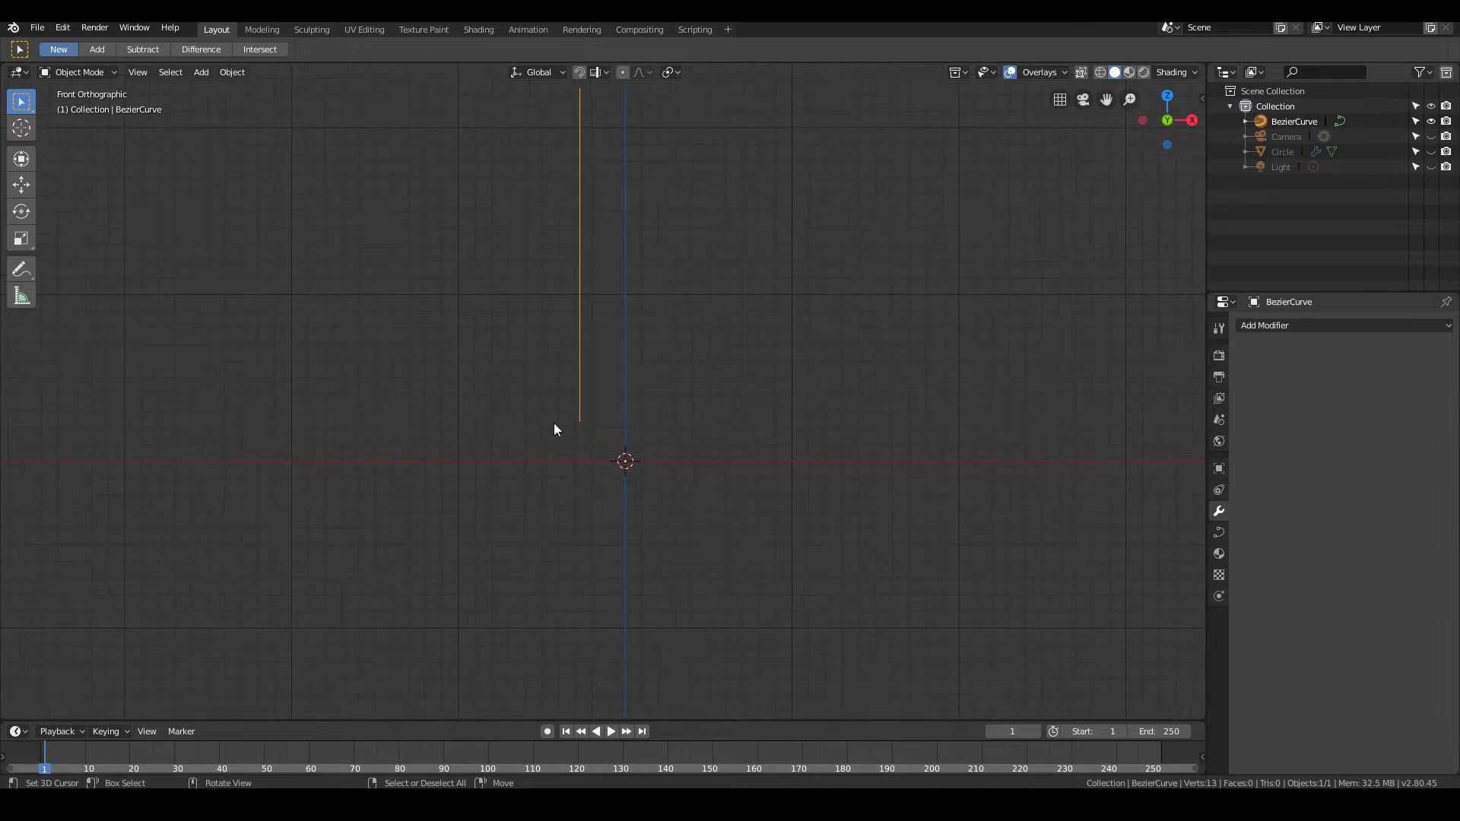
scroll(610, 435, down, 2)
shift+middle_drag(666, 515, 706, 625)
- Bend the straight curve by rotating its lower handle 90 degrees in front view
key(Tab)
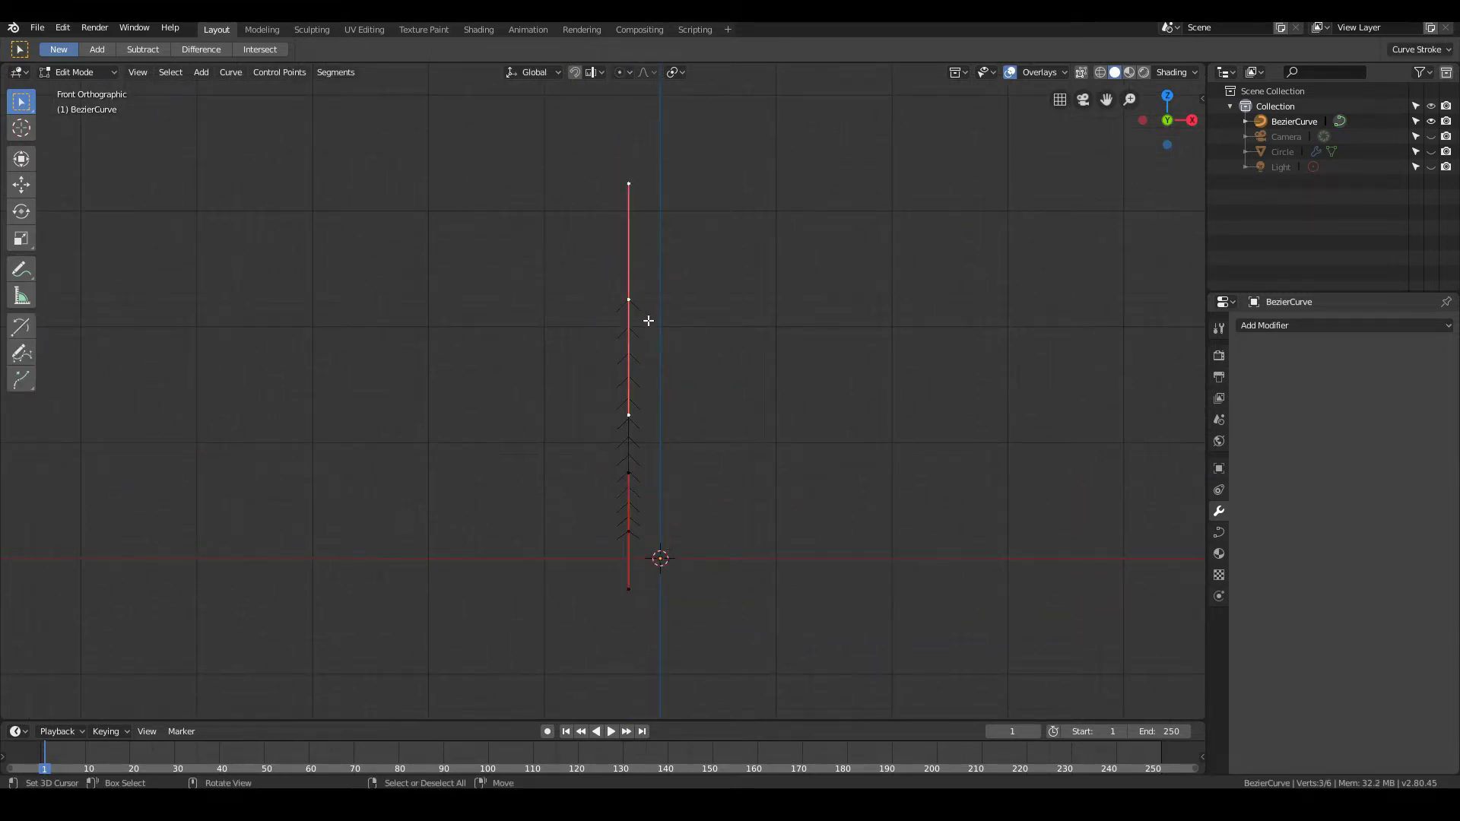
middle_drag(648, 321, 679, 380)
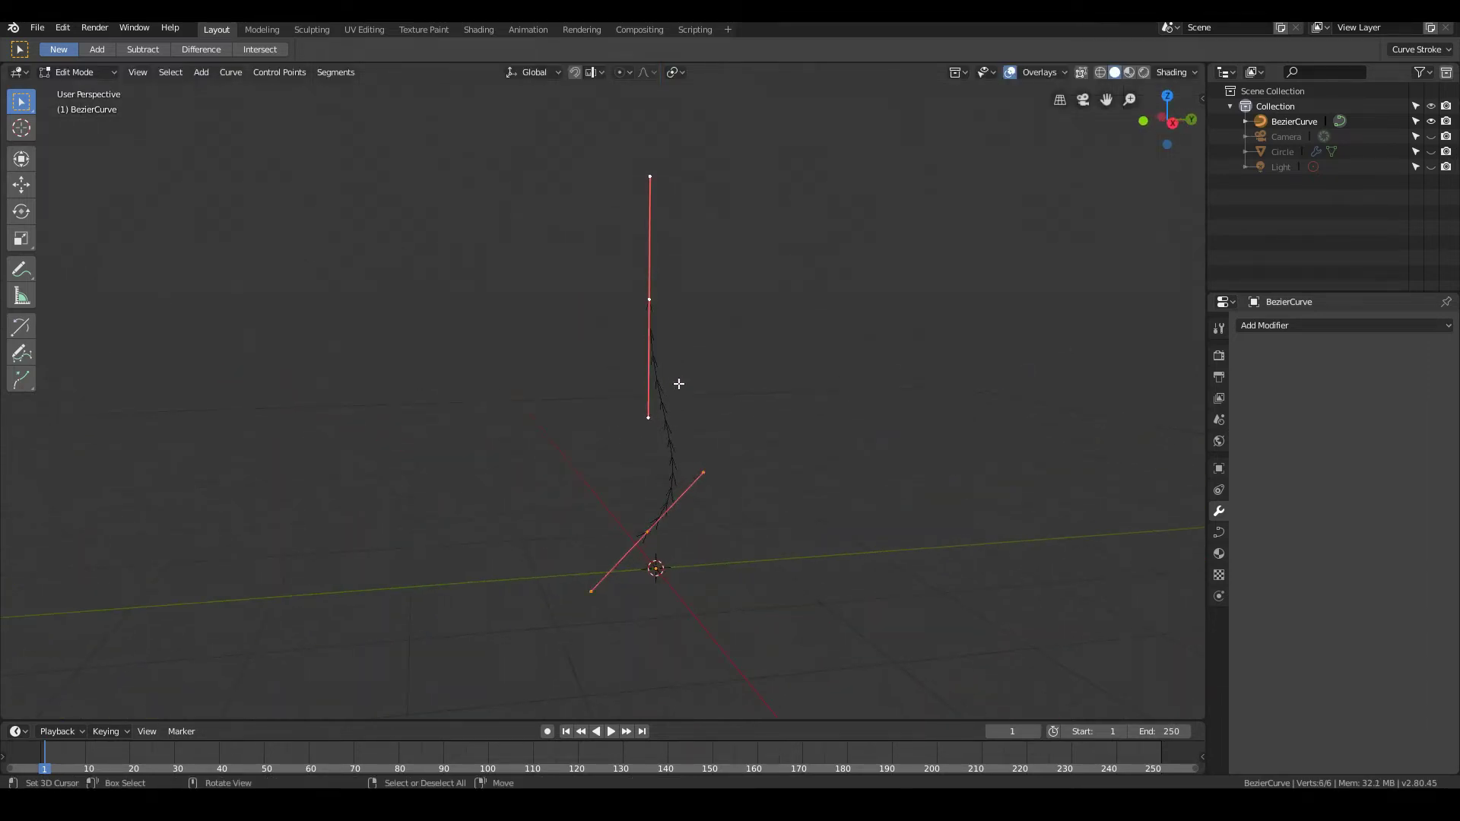
key(KP_1)
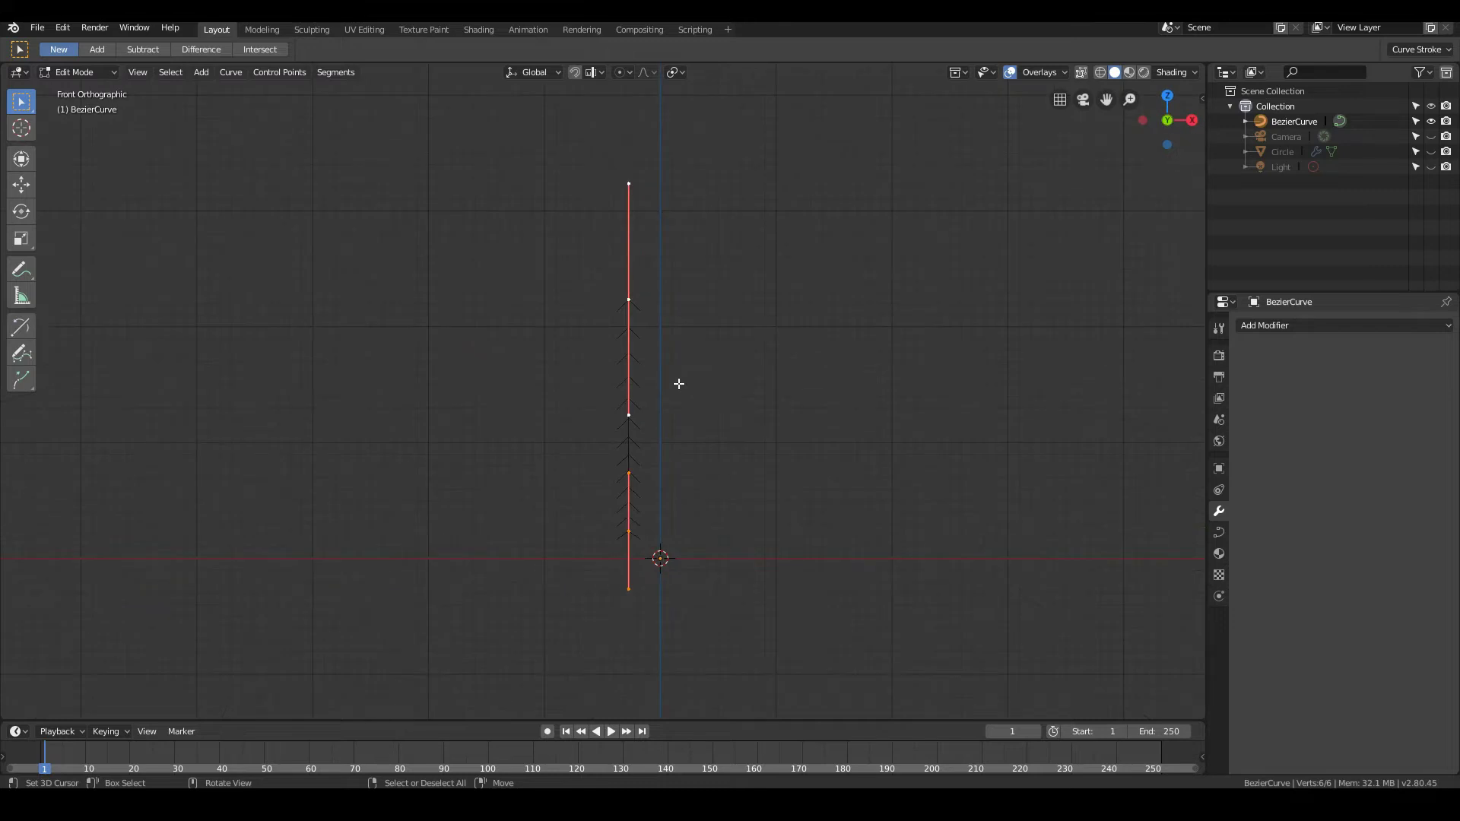
key(r)
key(9)
key(0)
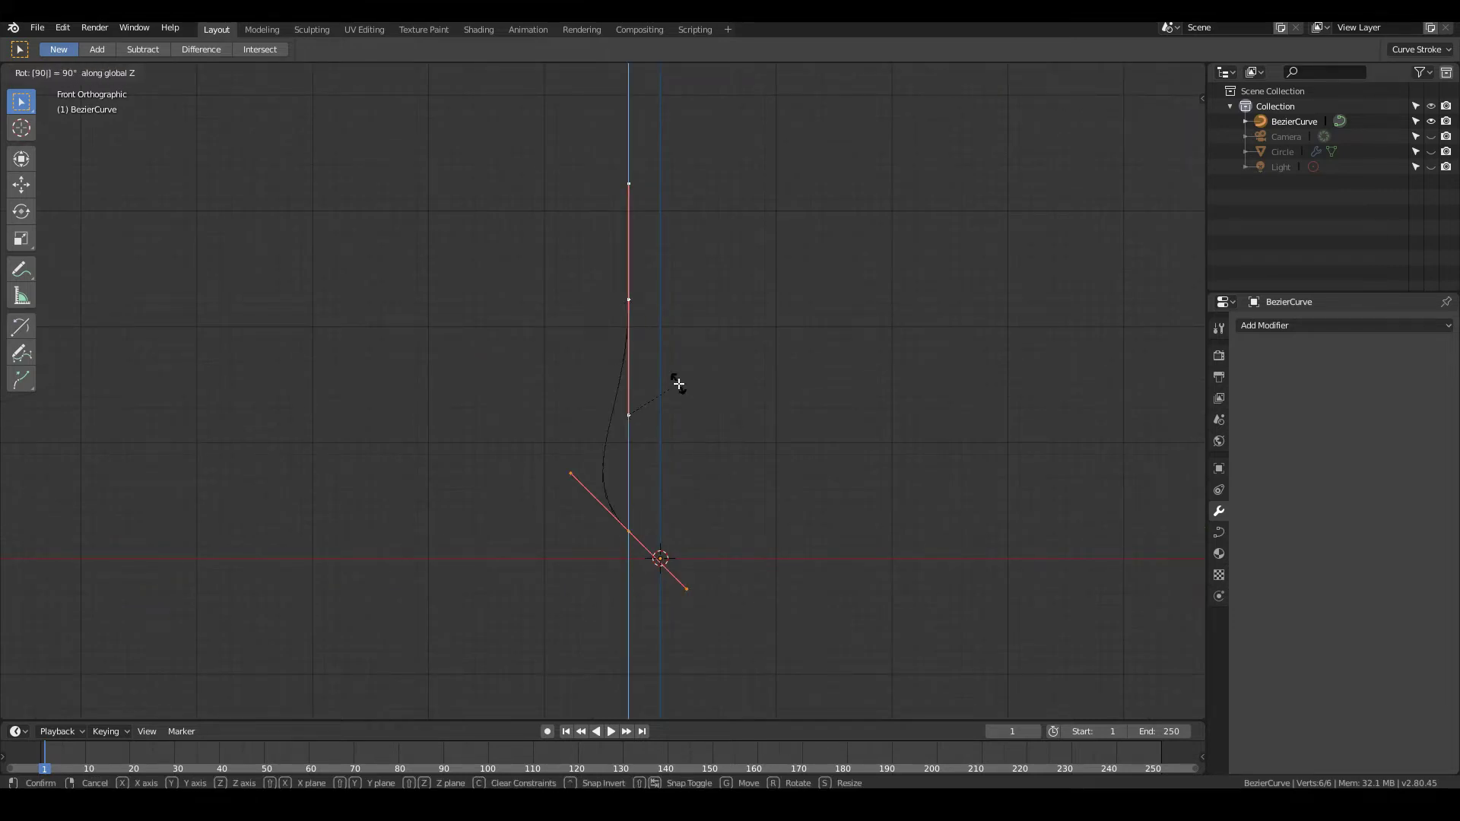
key(Return)
key(Tab)
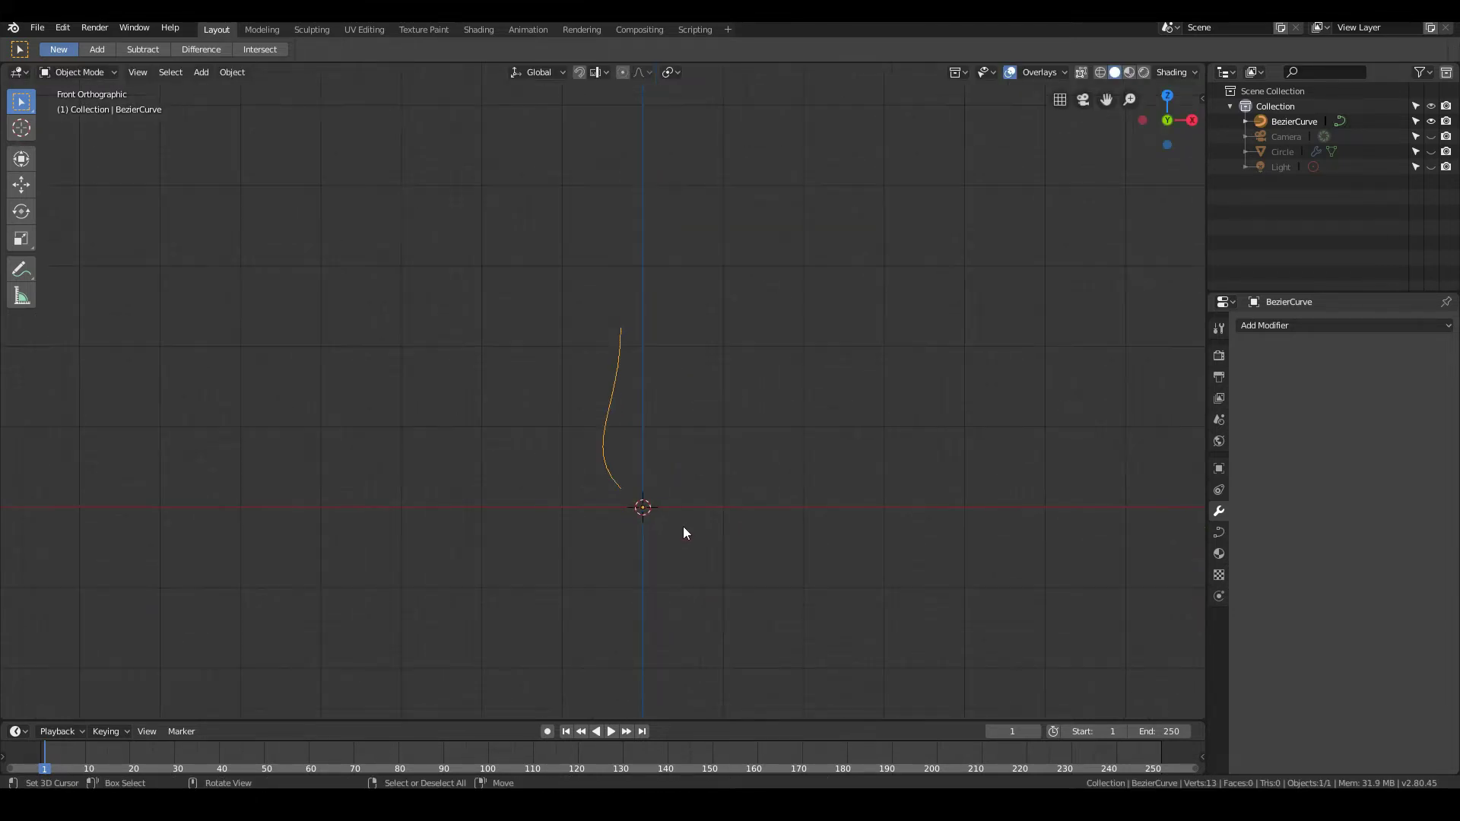
- Reposition the lower handle and shift the upper control point to the left
key(Tab)
scroll(658, 595, up, 1)
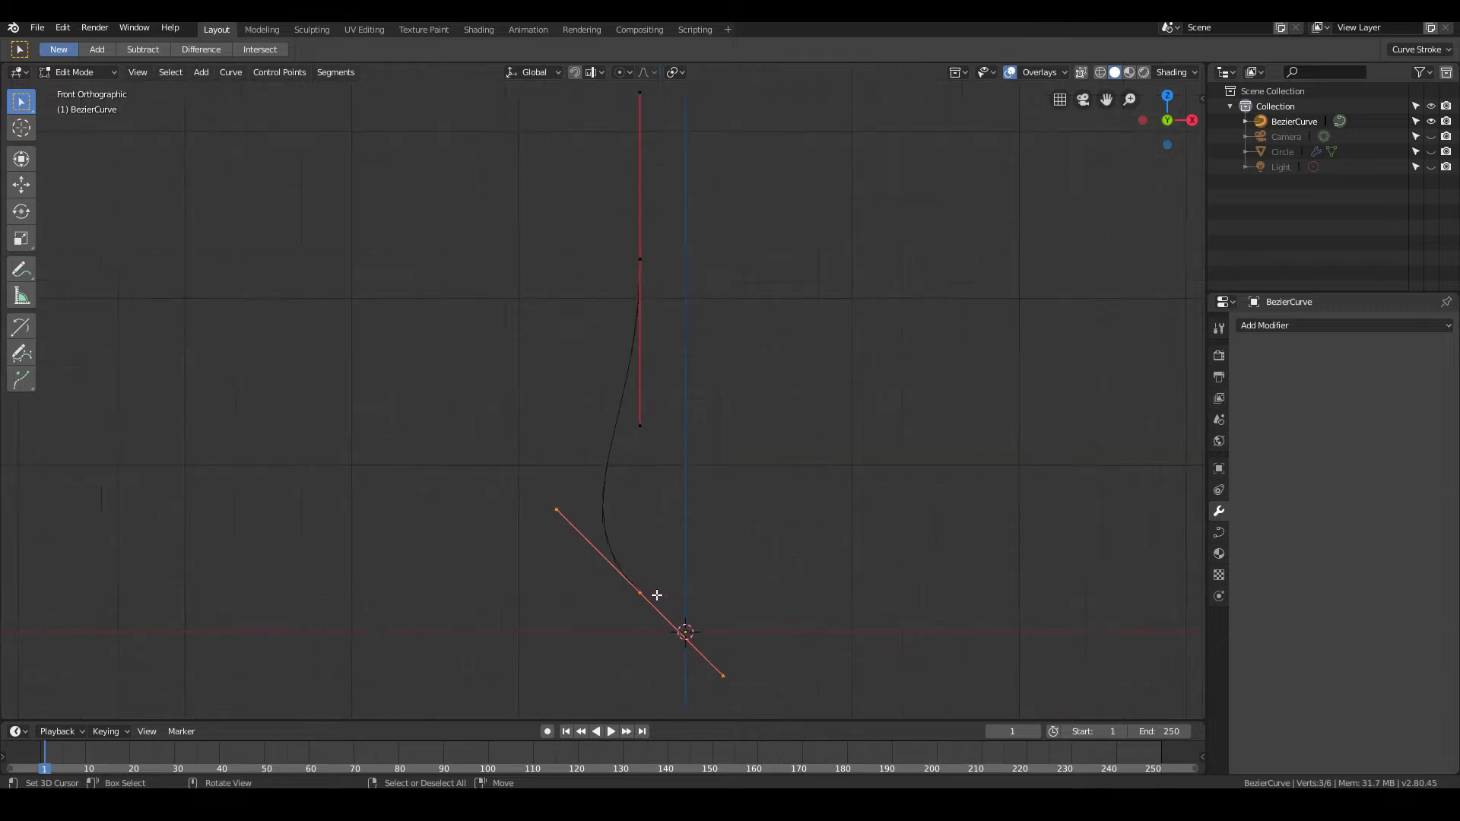
key(g)
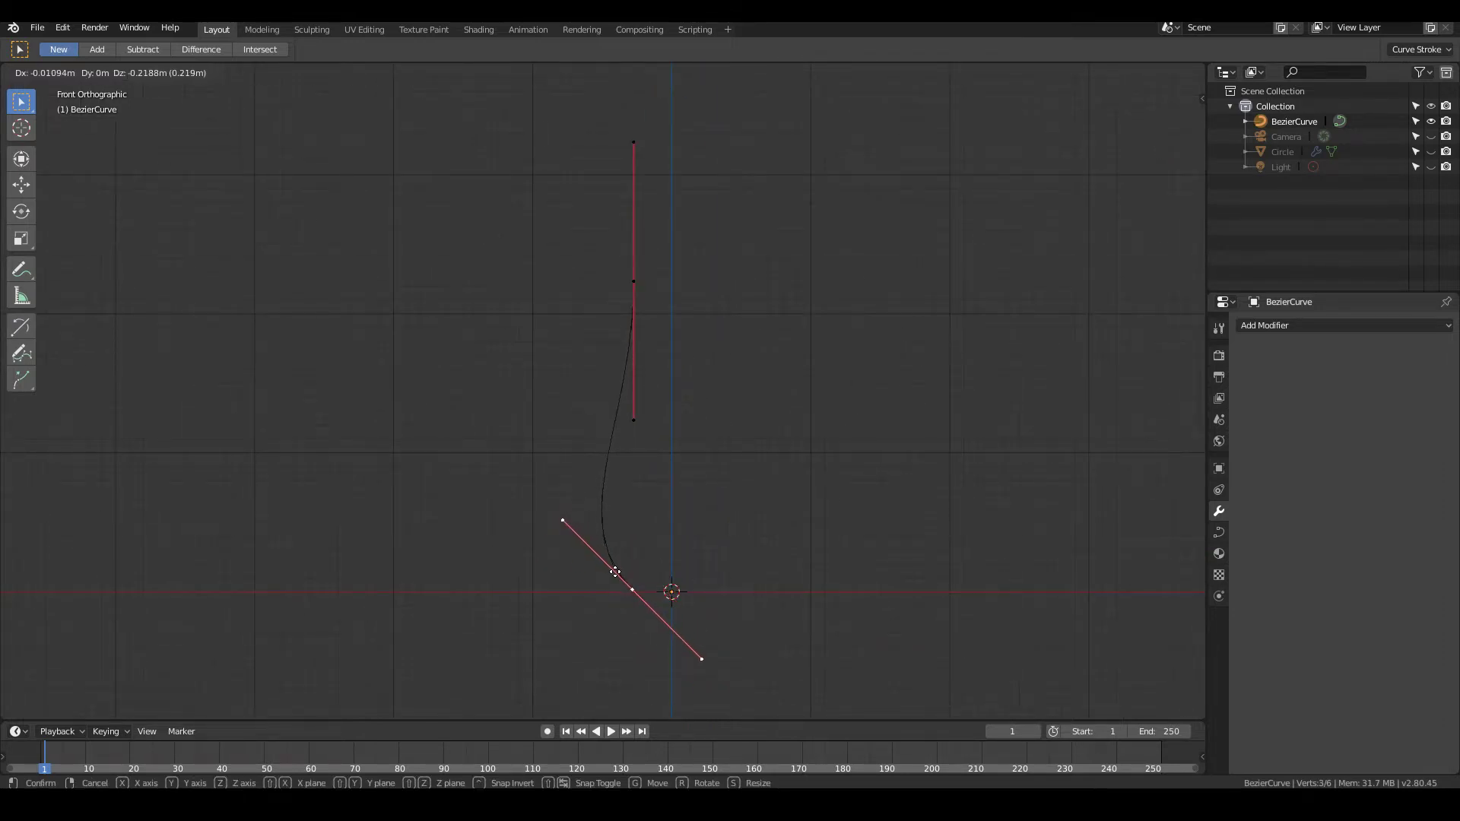
click(616, 573)
scroll(707, 651, up, 2)
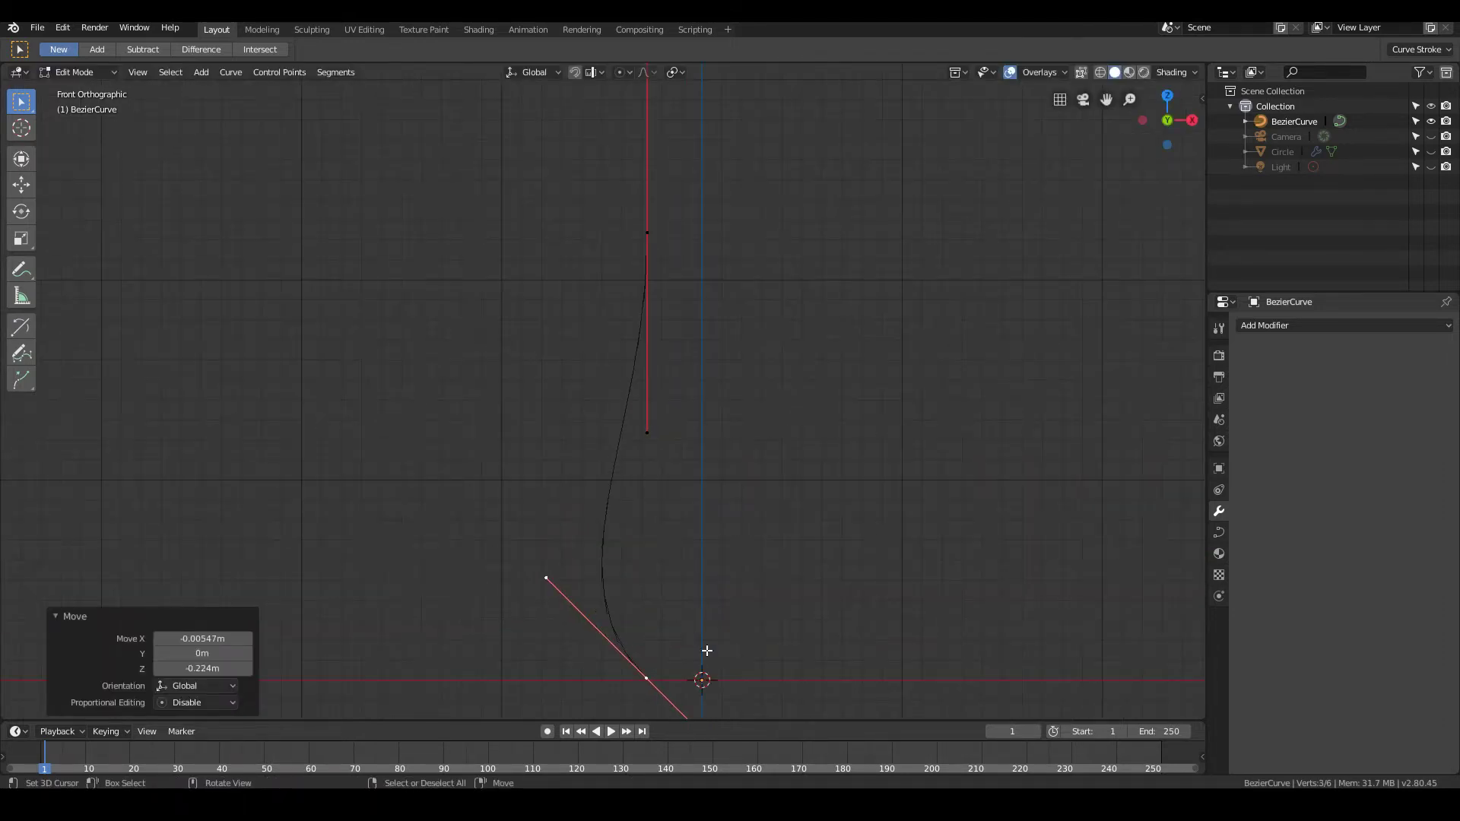
click(647, 232)
scroll(645, 244, down, 3)
key(g)
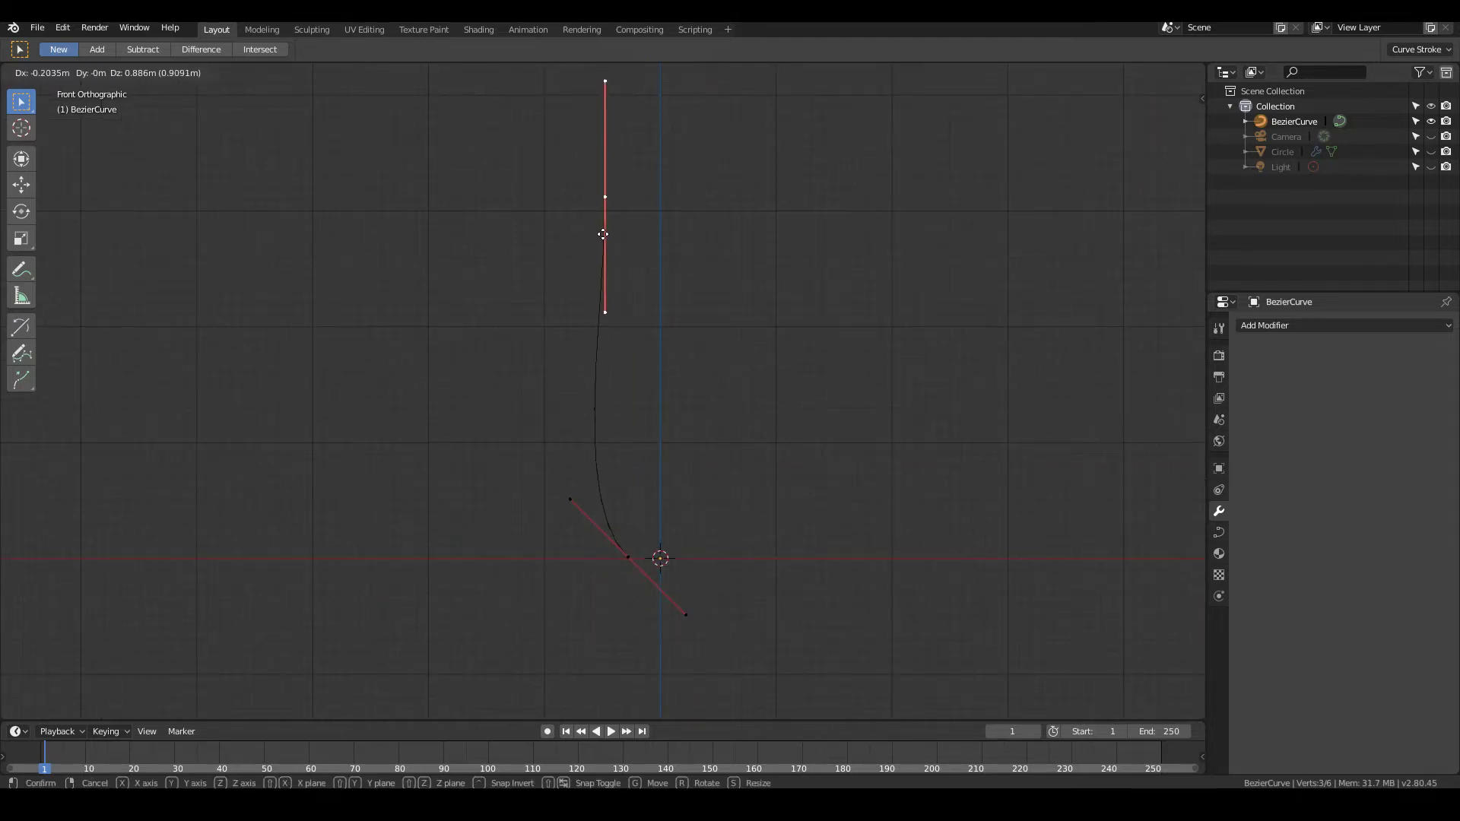
click(603, 234)
- Tilt the upper handle and move it lower
key(r)
click(668, 271)
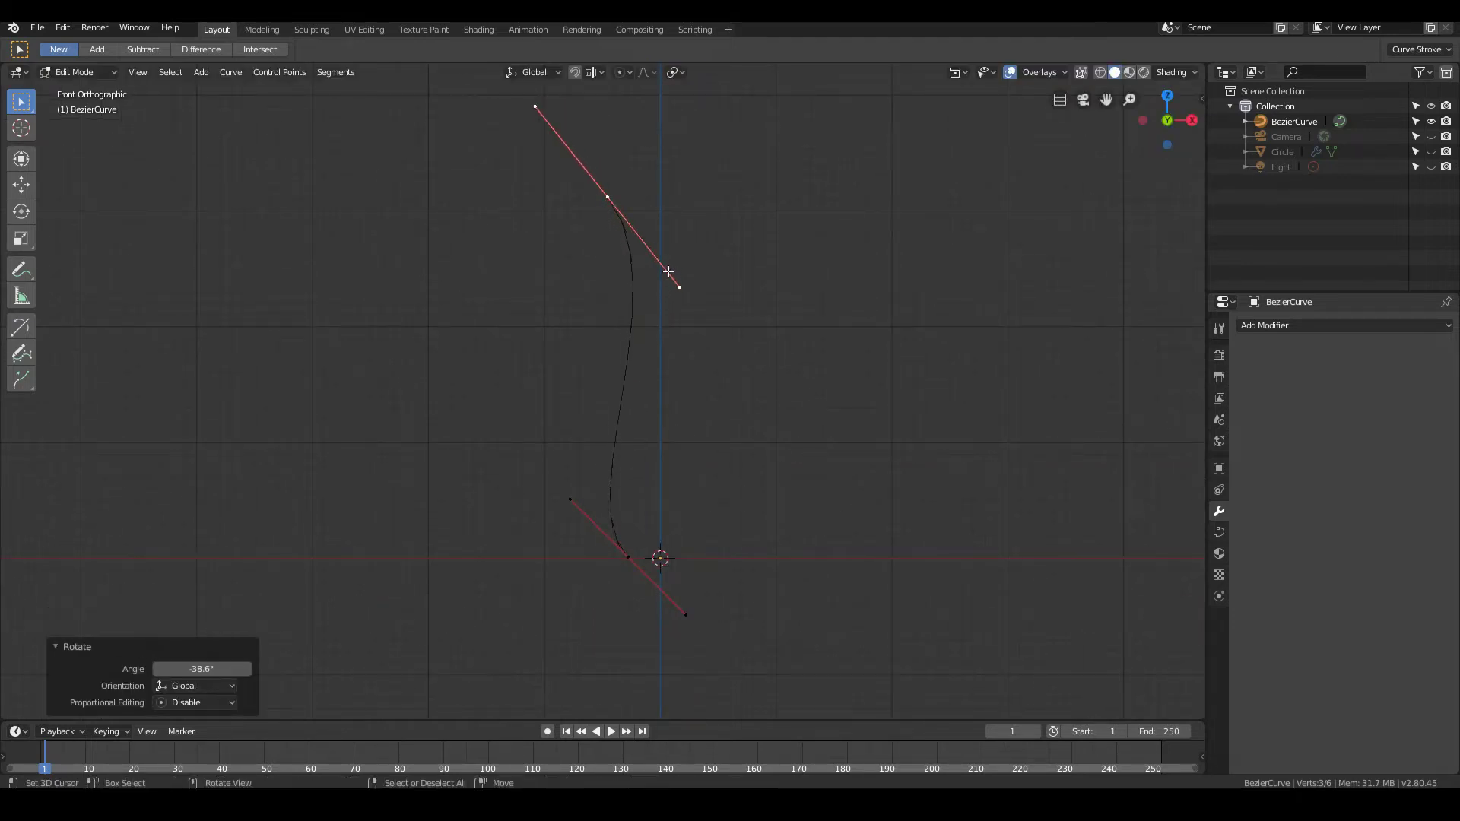
key(g)
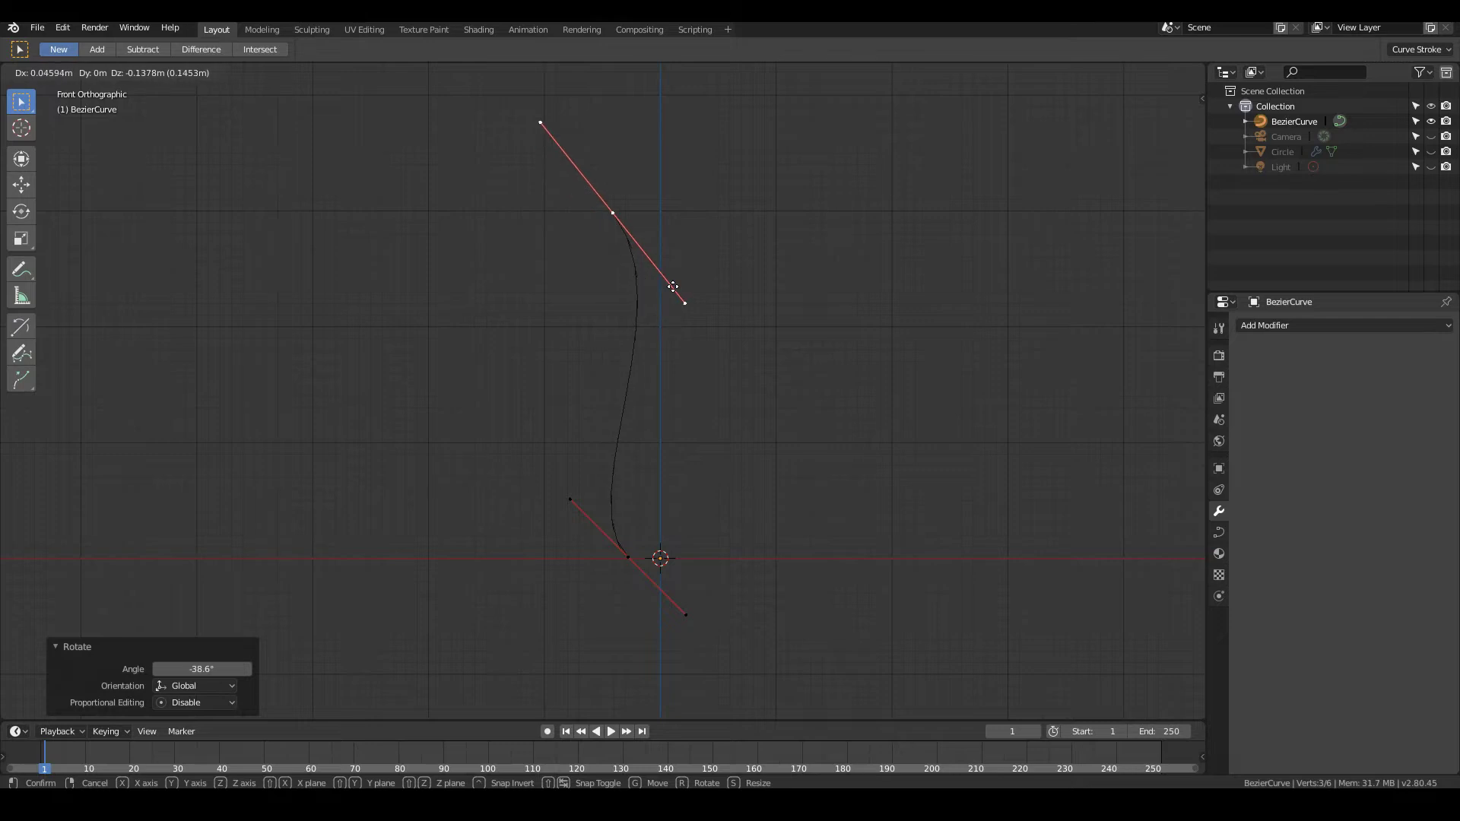
click(673, 287)
- Extrude a new top point about 1.7 m up and shrink its handle
scroll(653, 296, down, 1)
key(e)
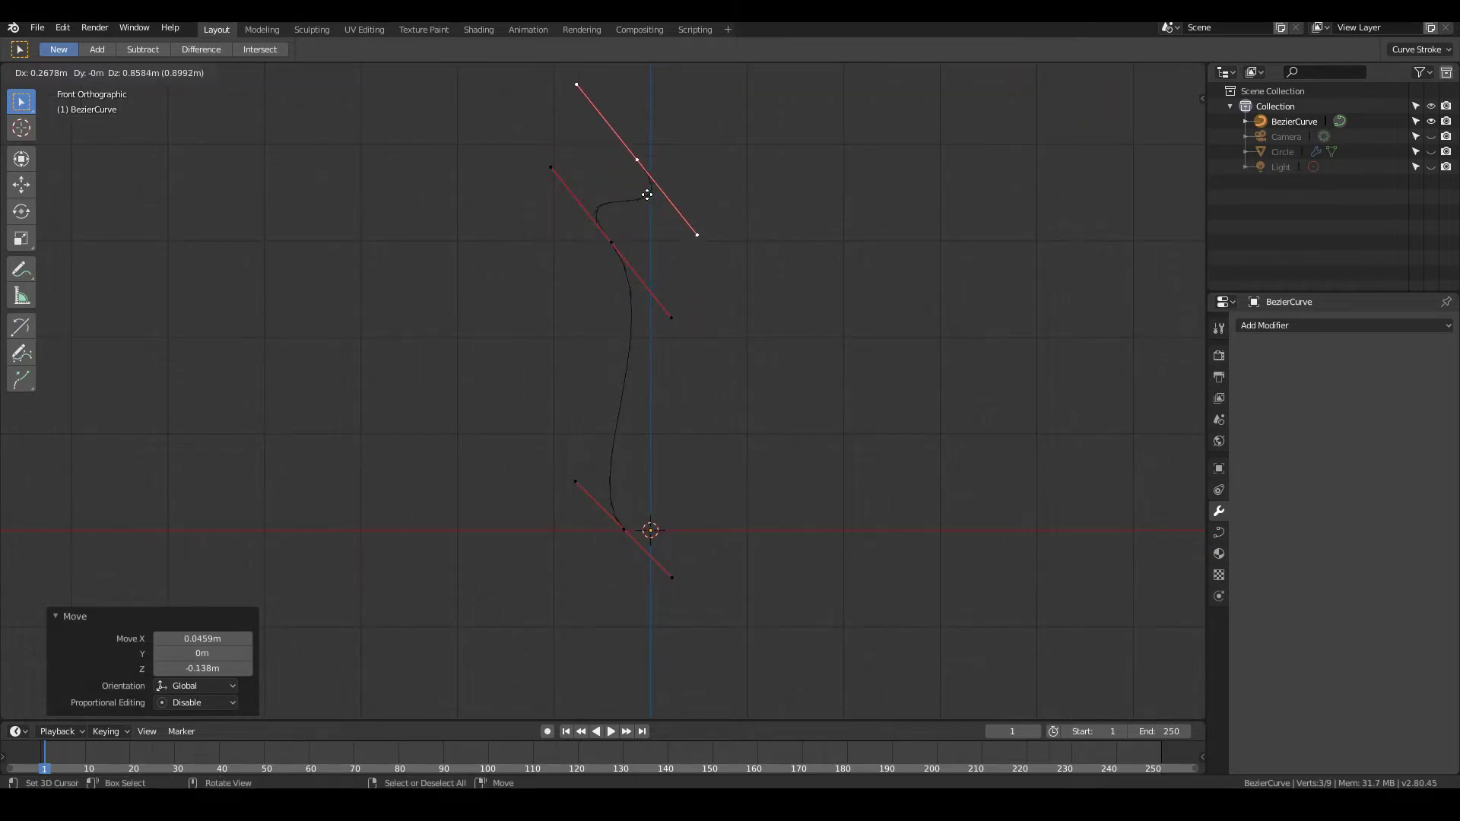
click(628, 121)
scroll(603, 267, down, 1)
scroll(604, 267, down, 1)
shift+middle_drag(610, 296, 626, 428)
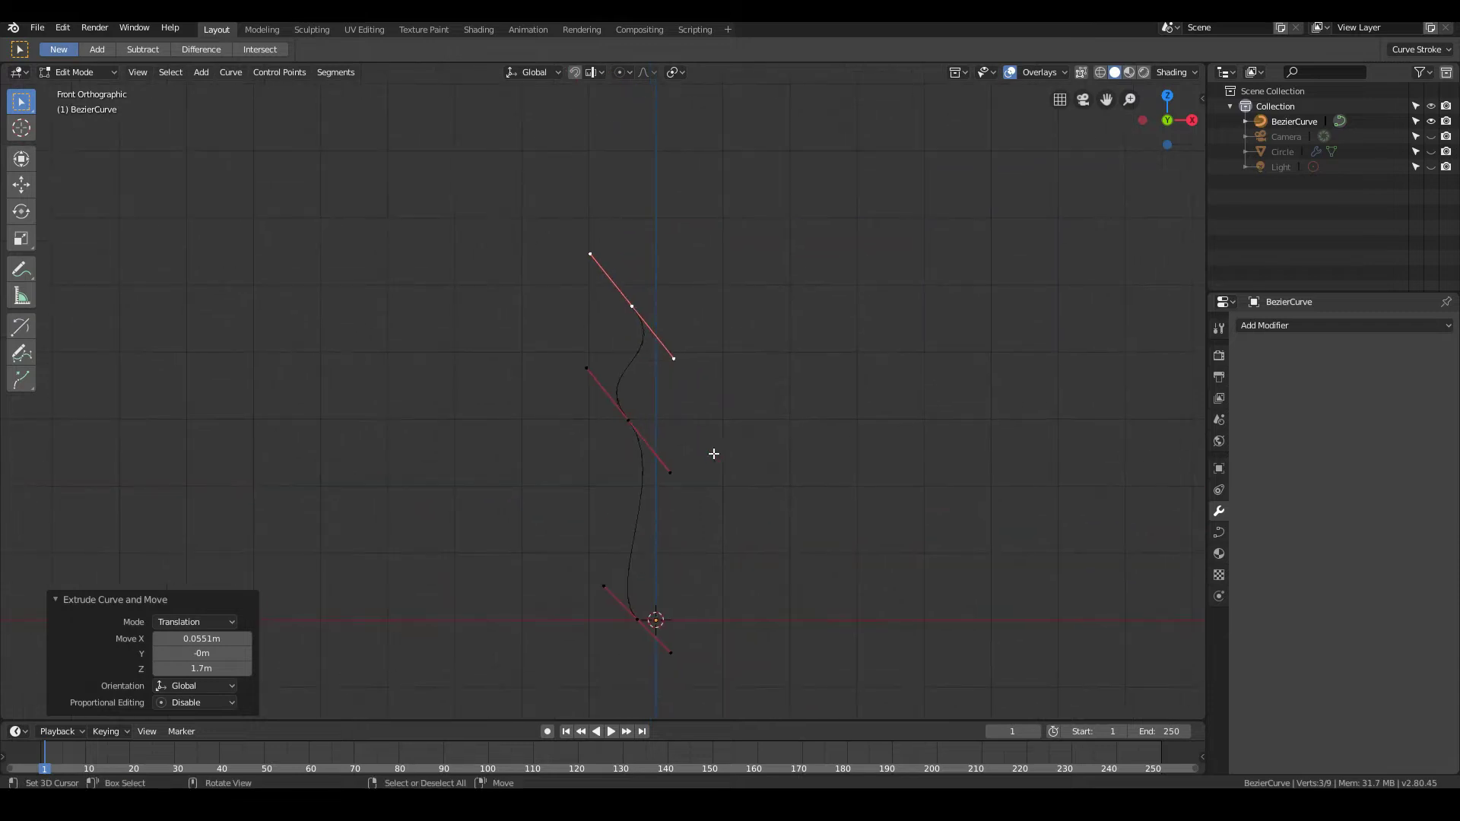
key(s)
click(752, 451)
- Shift the middle point slightly, swing the lower handle outward, and leave Edit Mode
click(624, 421)
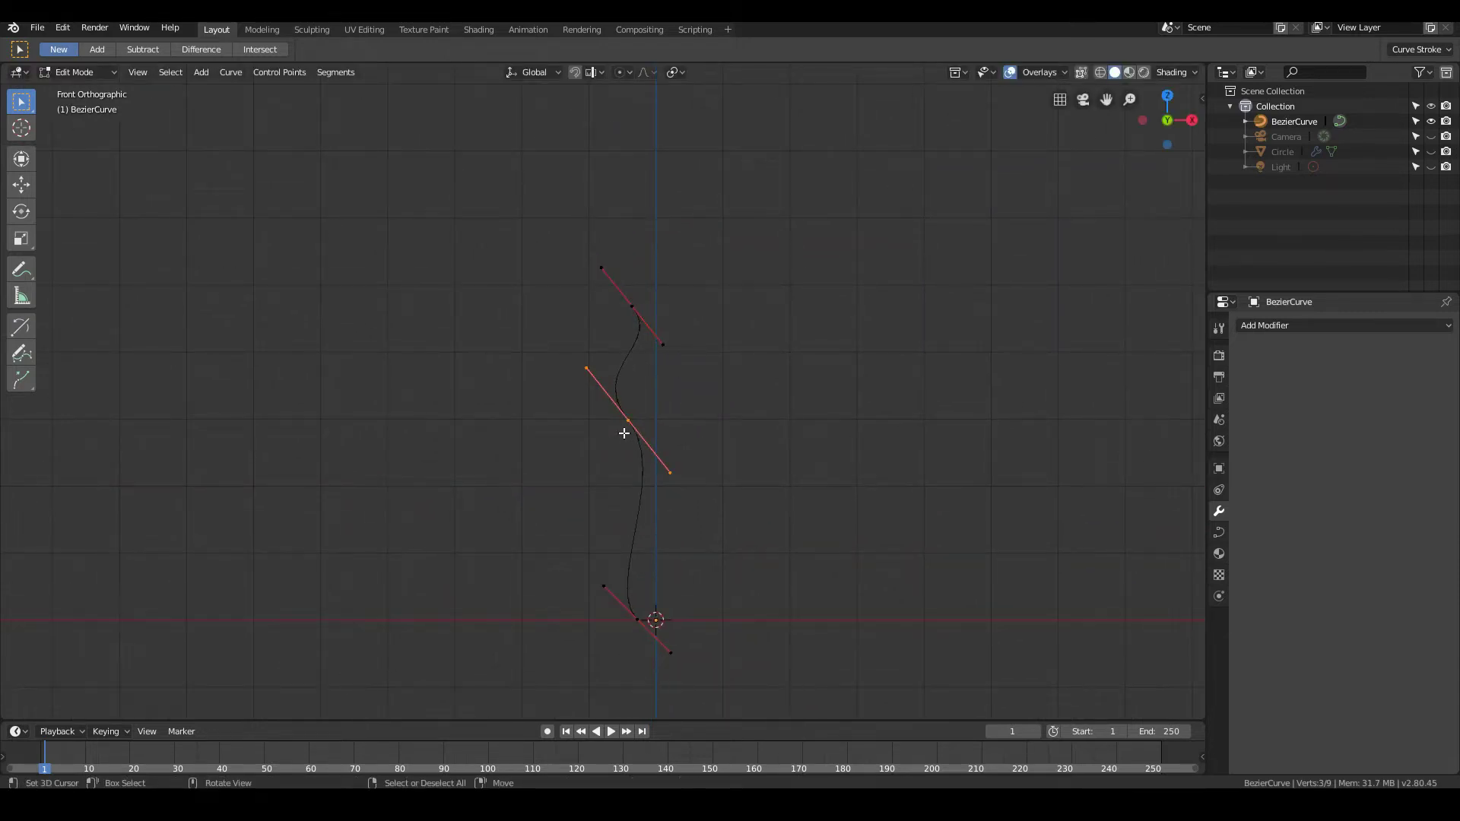
key(g)
click(621, 425)
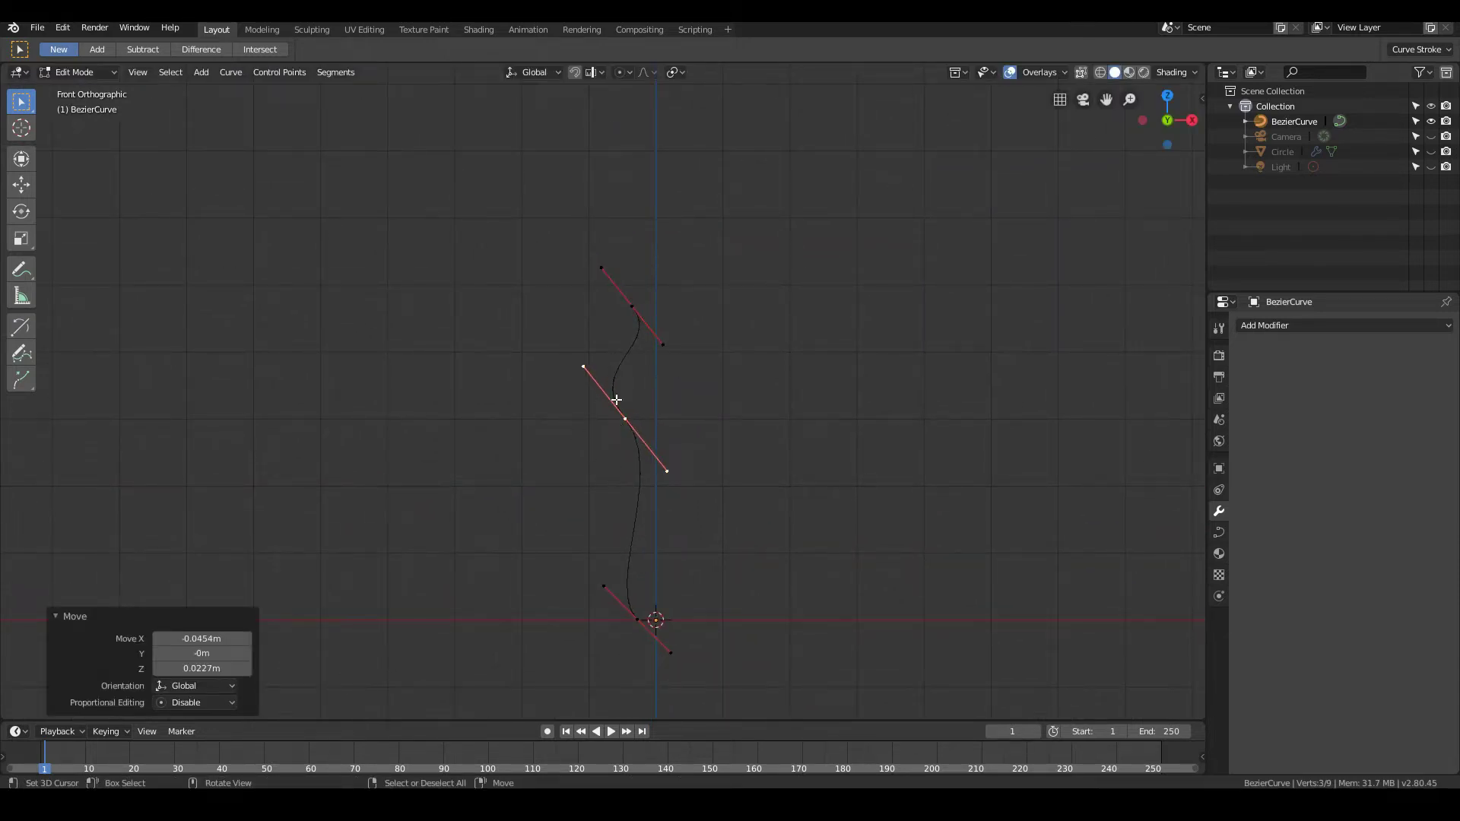
click(603, 587)
key(g)
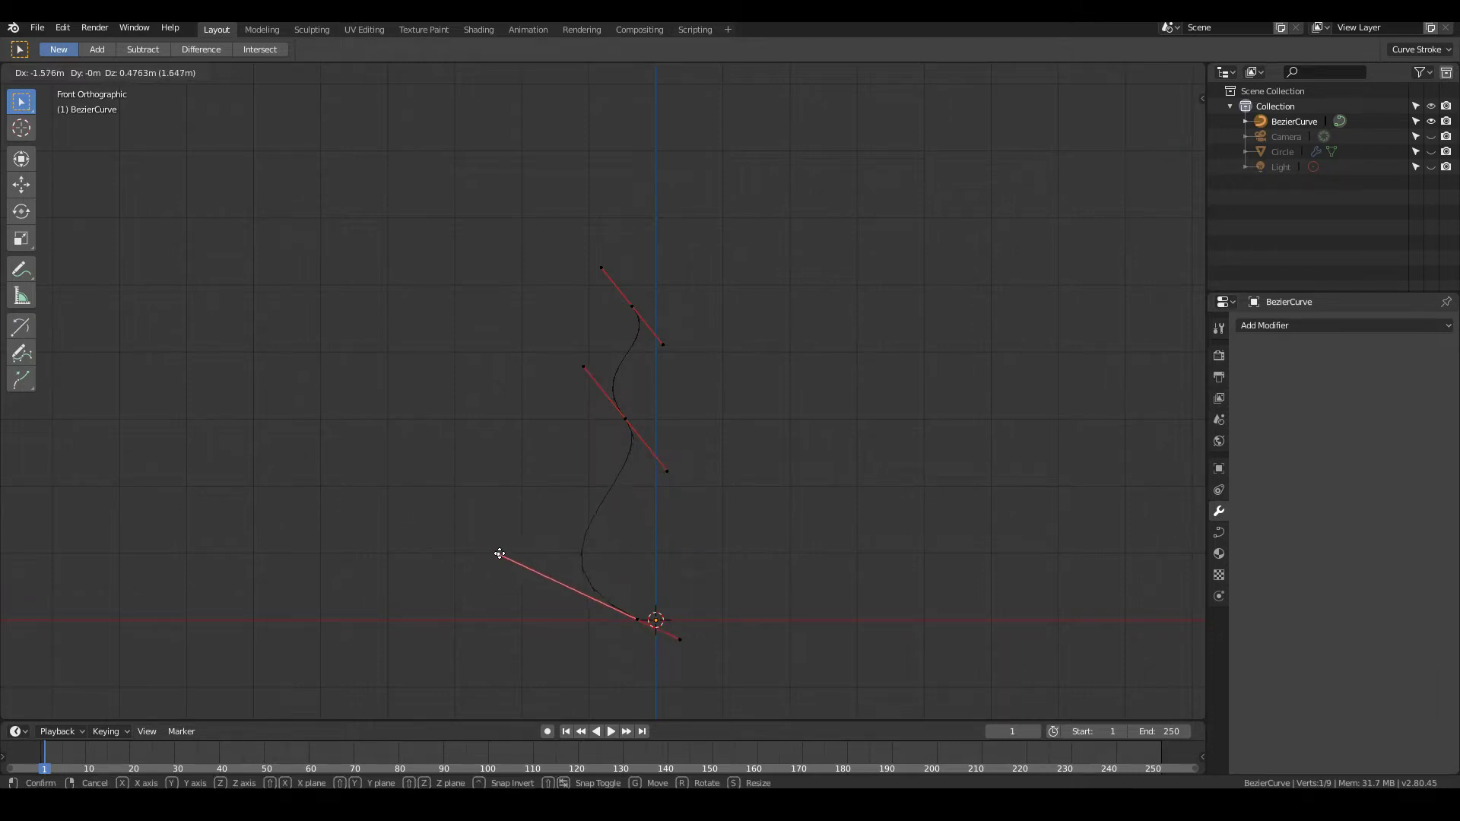
click(500, 554)
key(Tab)
scroll(786, 589, down, 2)
scroll(785, 589, up, 3)
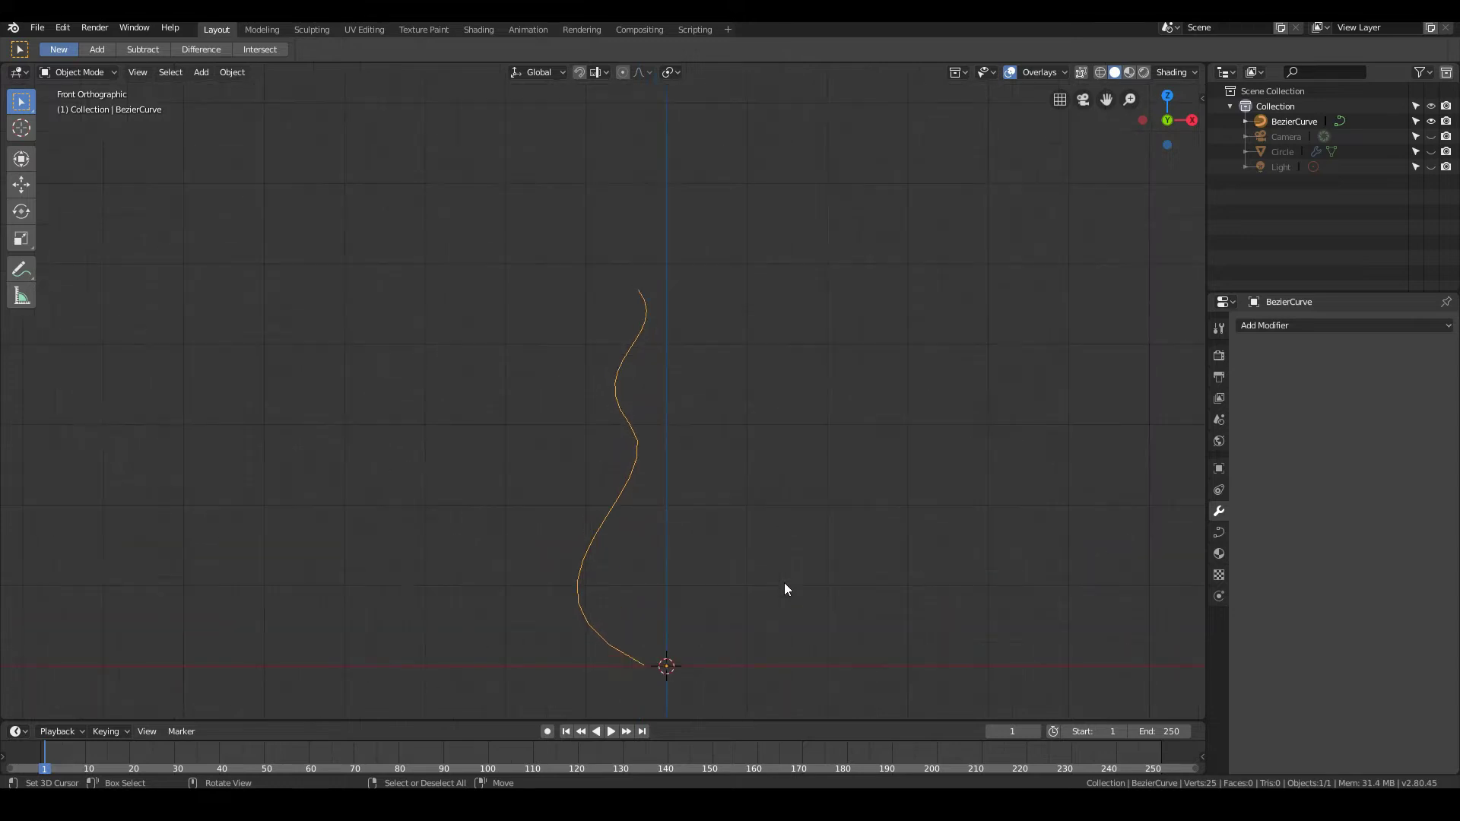
- Nudge the top control point, trying and cancelling moves of its handle
key(Tab)
key(g)
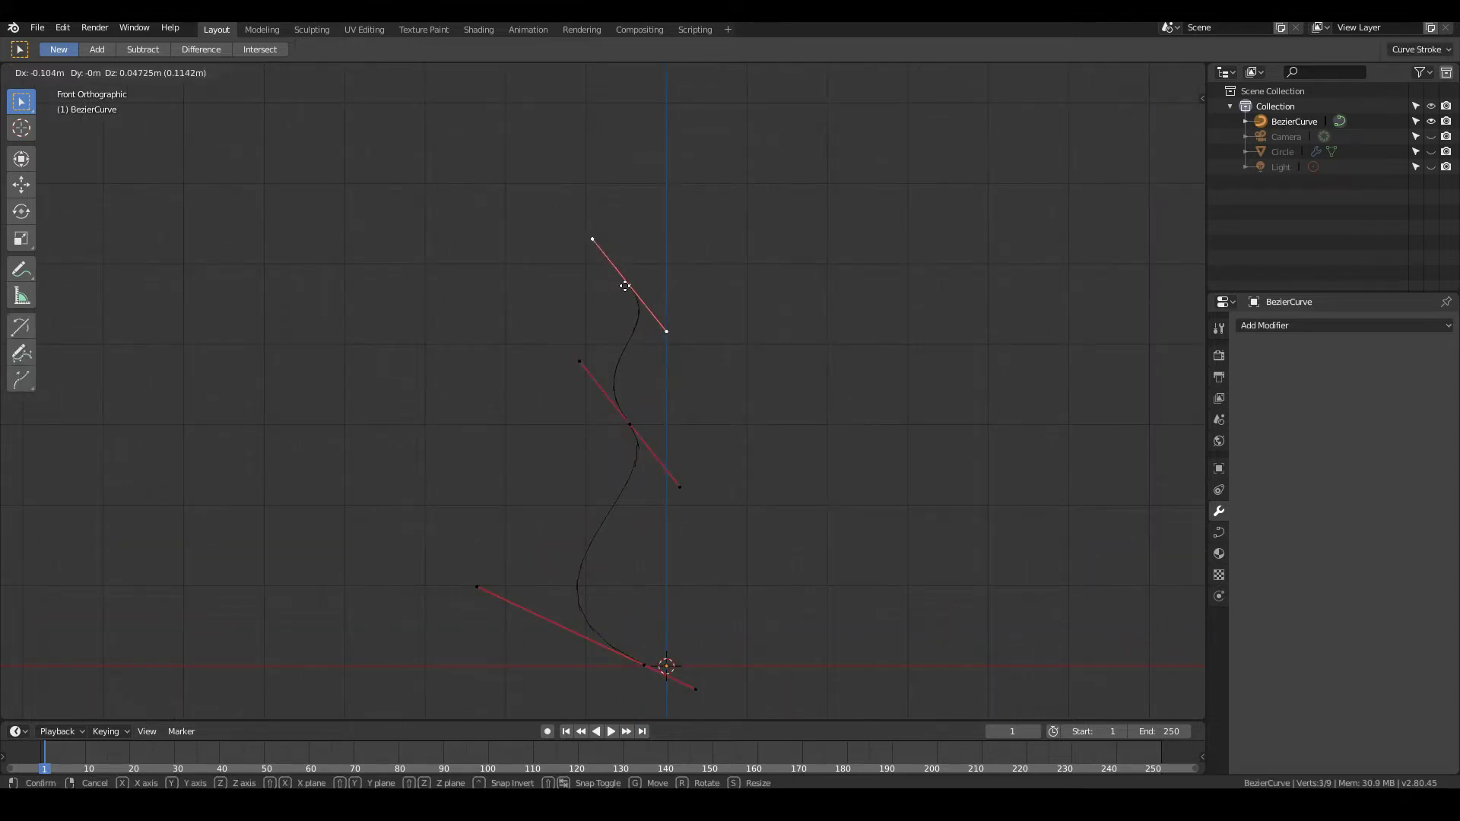
click(637, 288)
click(675, 334)
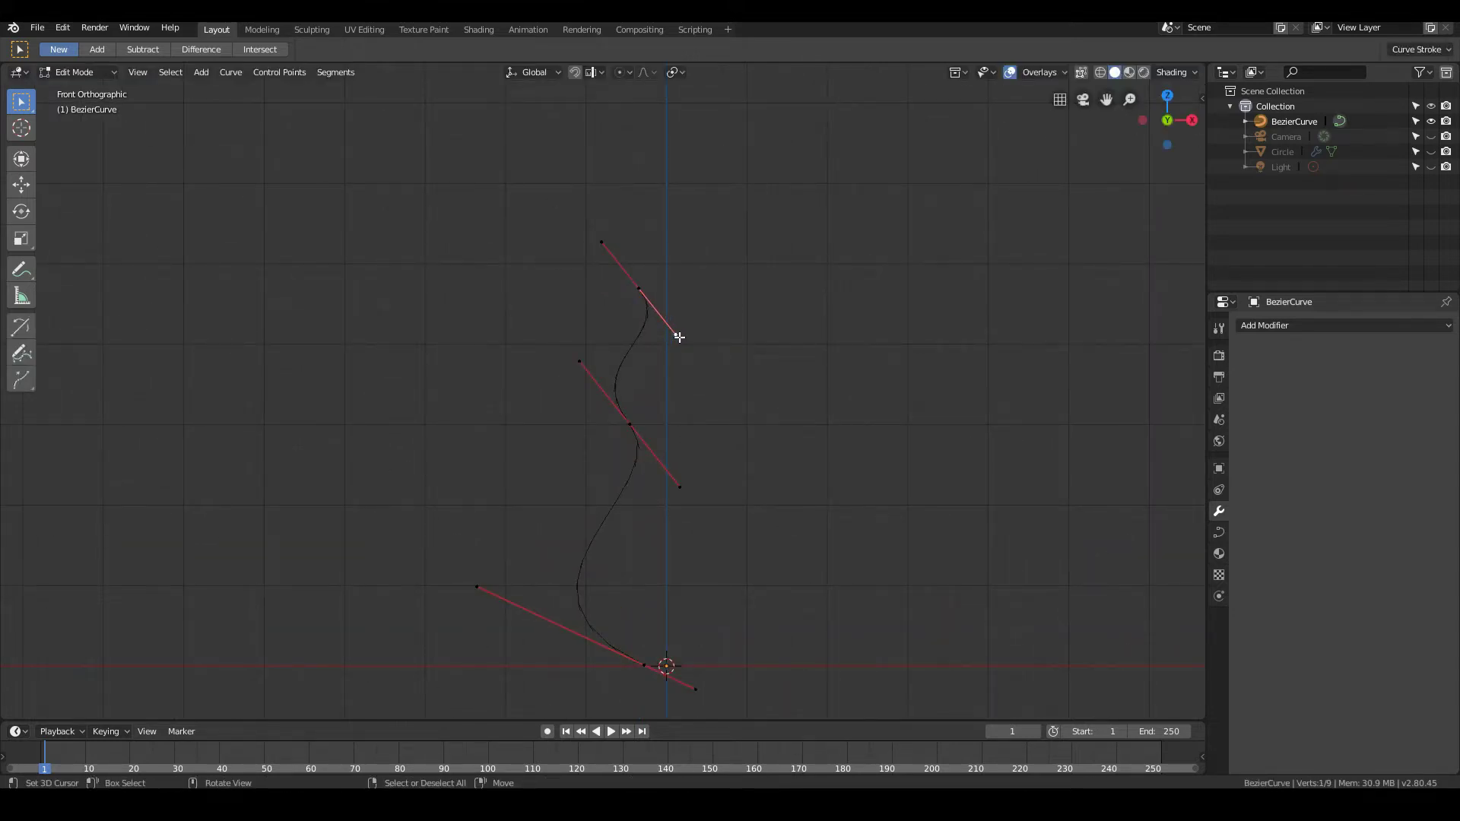
key(g)
key(Escape)
key(g)
key(Escape)
- Reposition and re-angle the middle handle, nudge the top handle, then return to Object Mode
click(593, 352)
key(g)
key(Escape)
key(g)
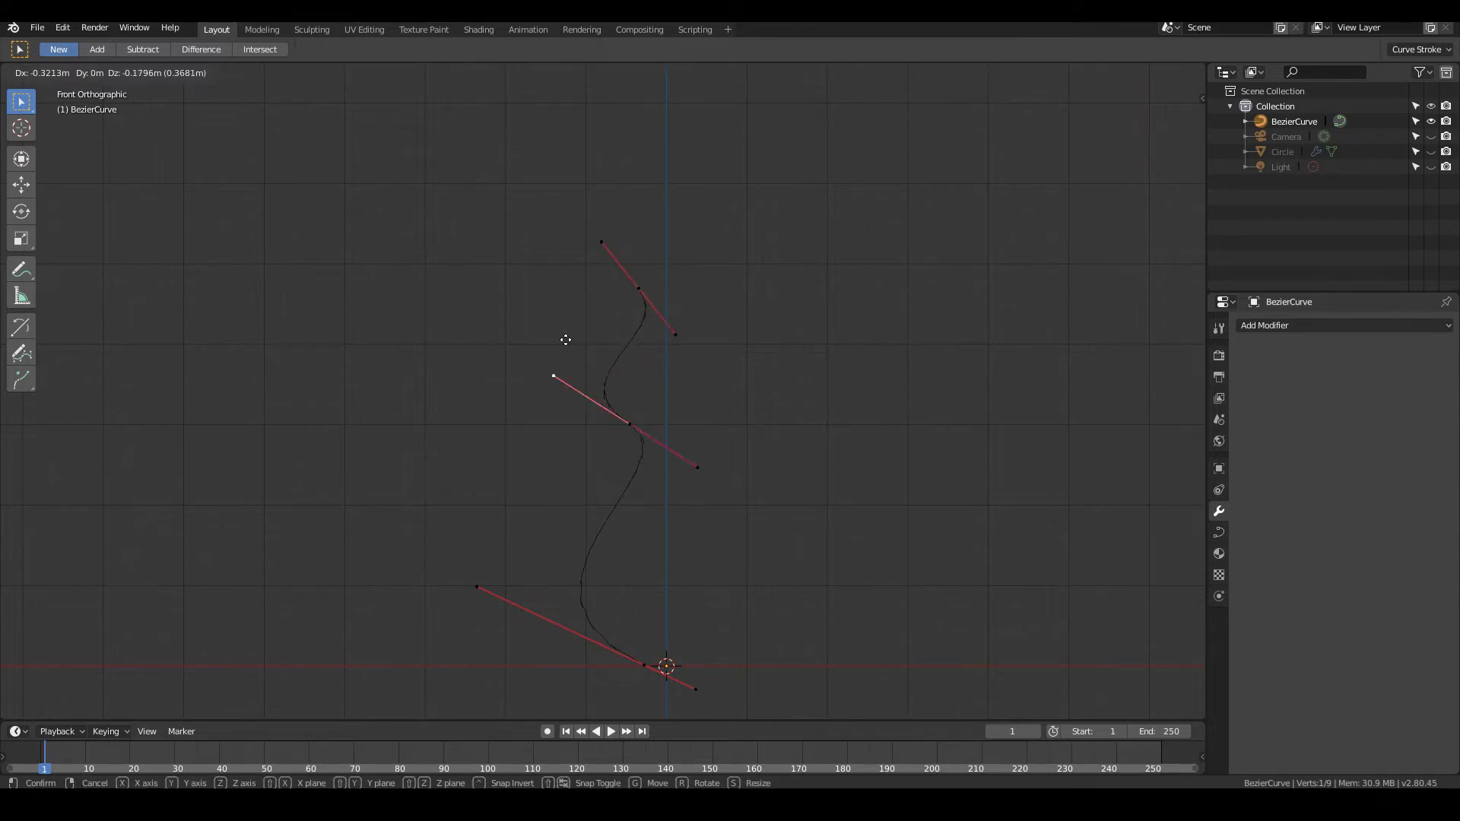
click(547, 393)
key(g)
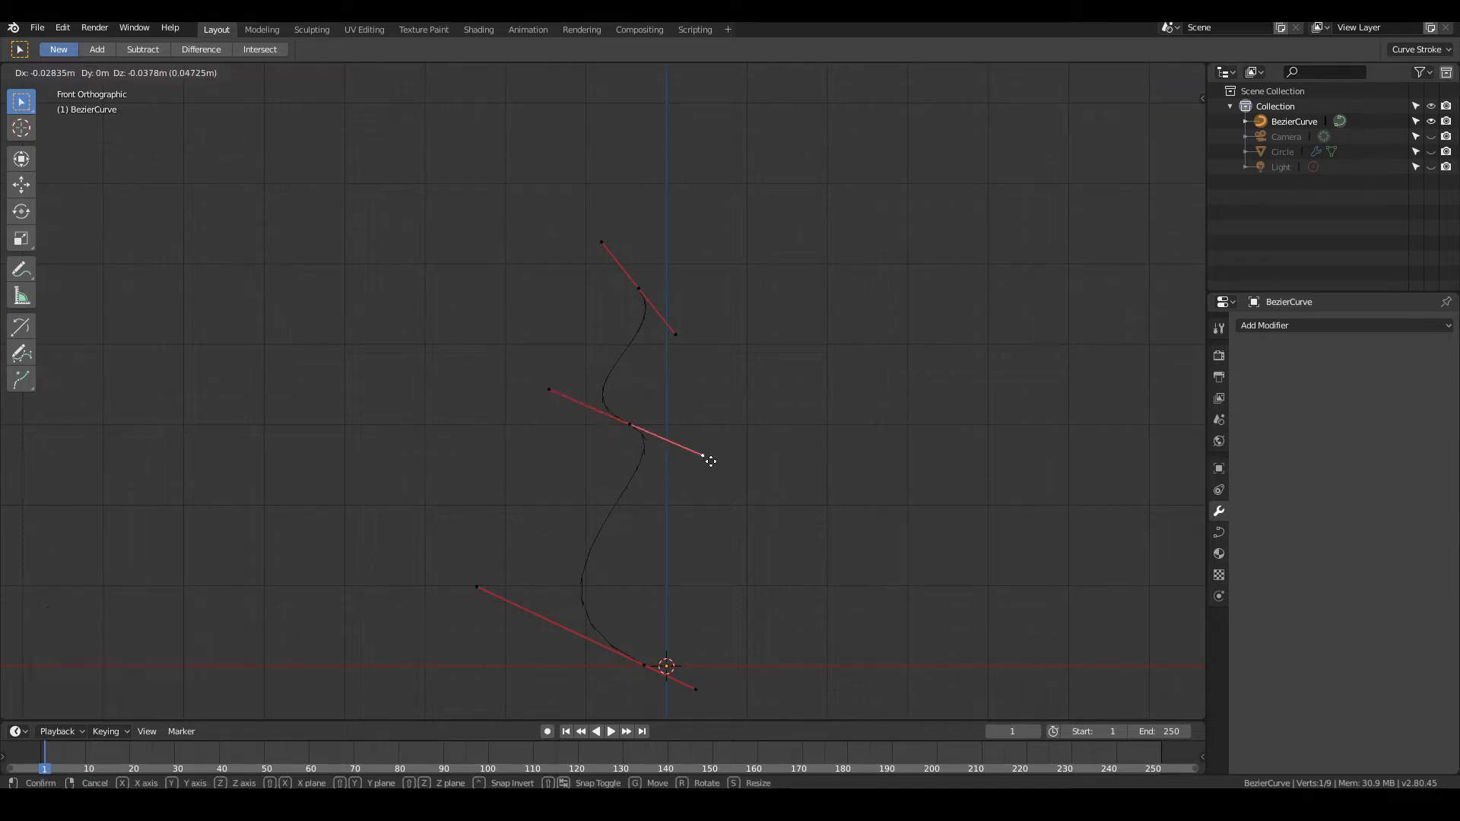
click(685, 482)
click(680, 324)
key(g)
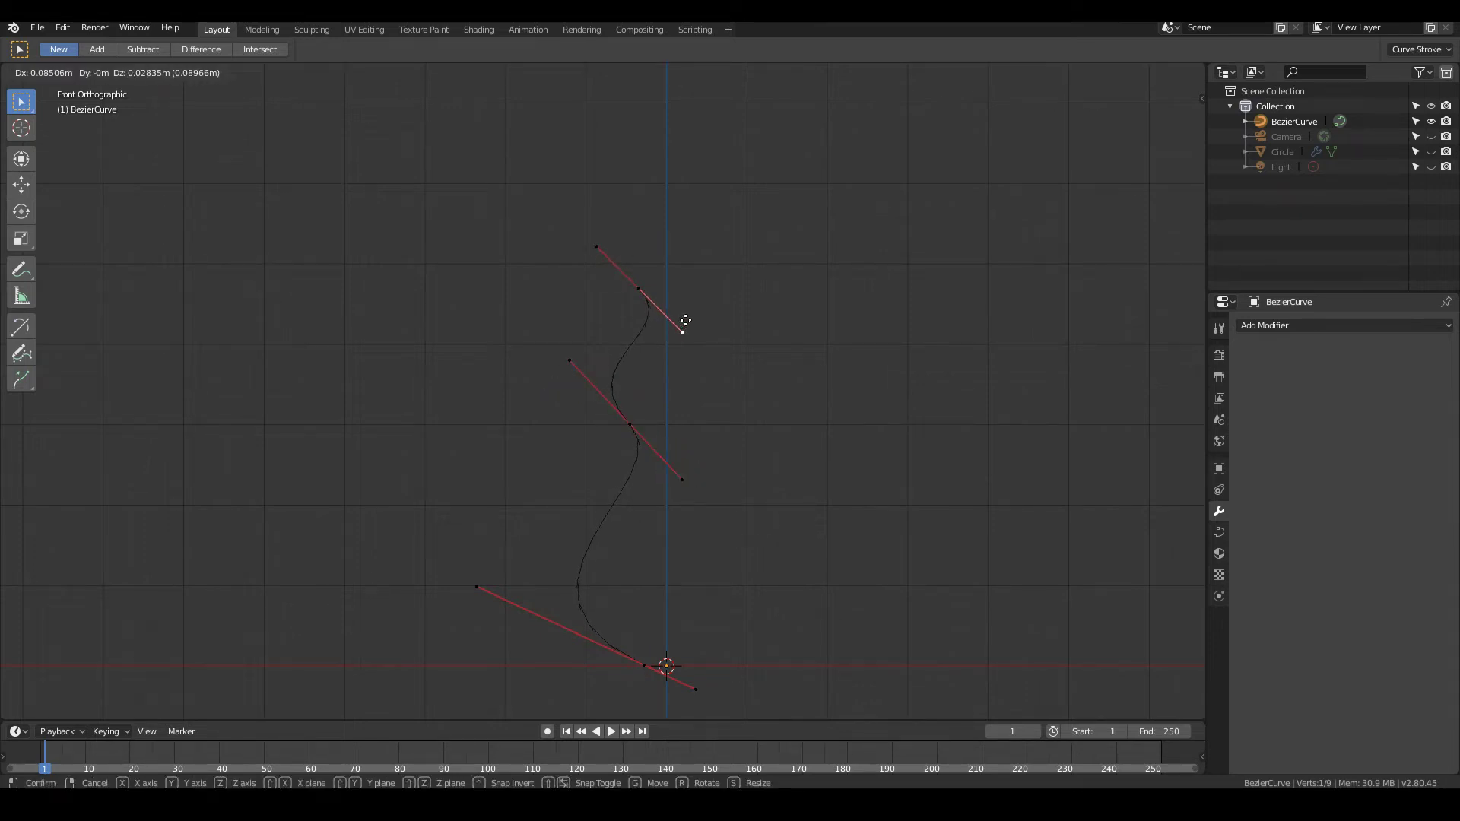
click(686, 320)
key(Tab)
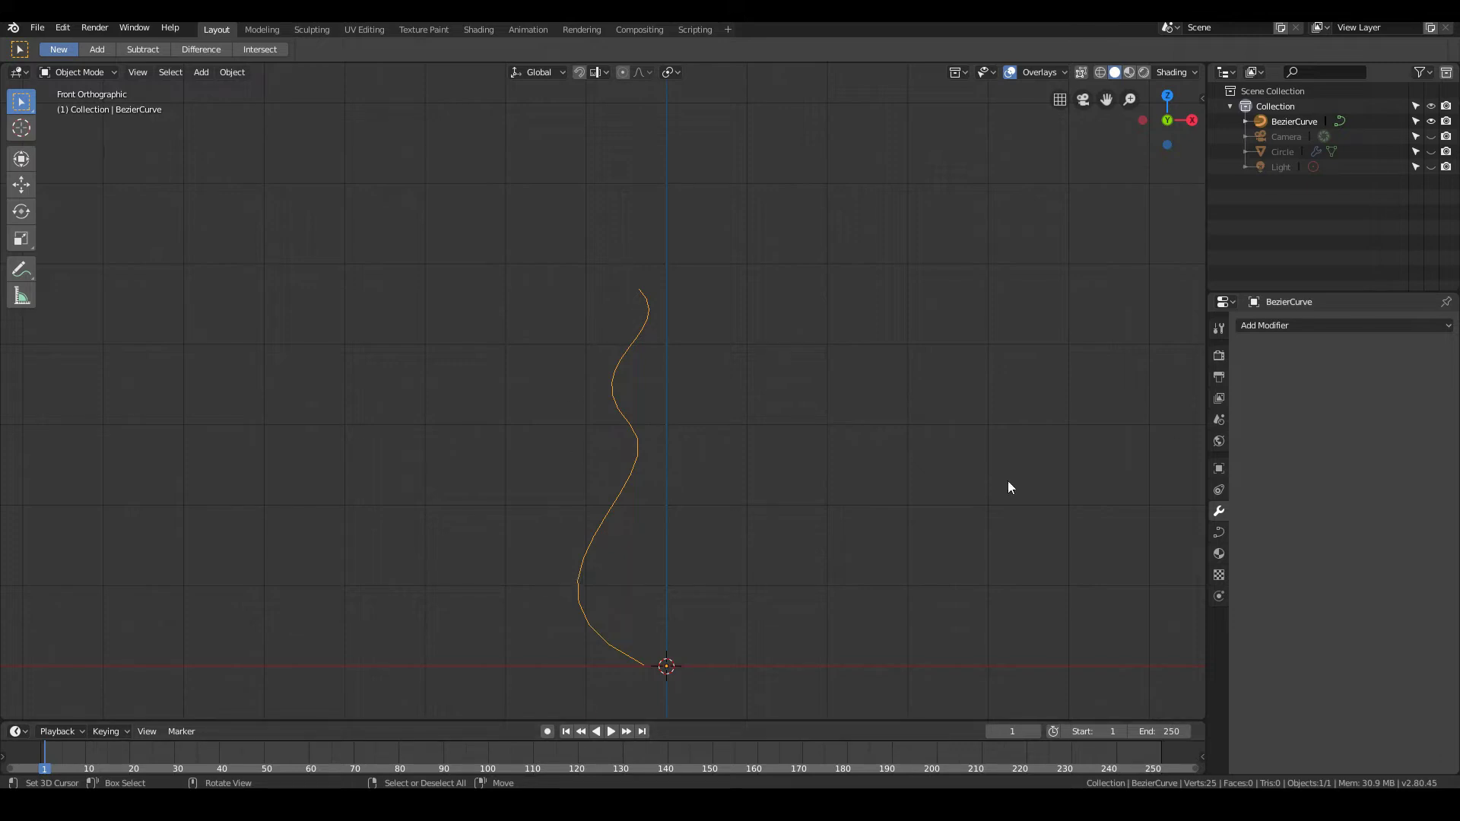
- Add a Screw modifier to revolve the profile into a vase shape
click(1307, 327)
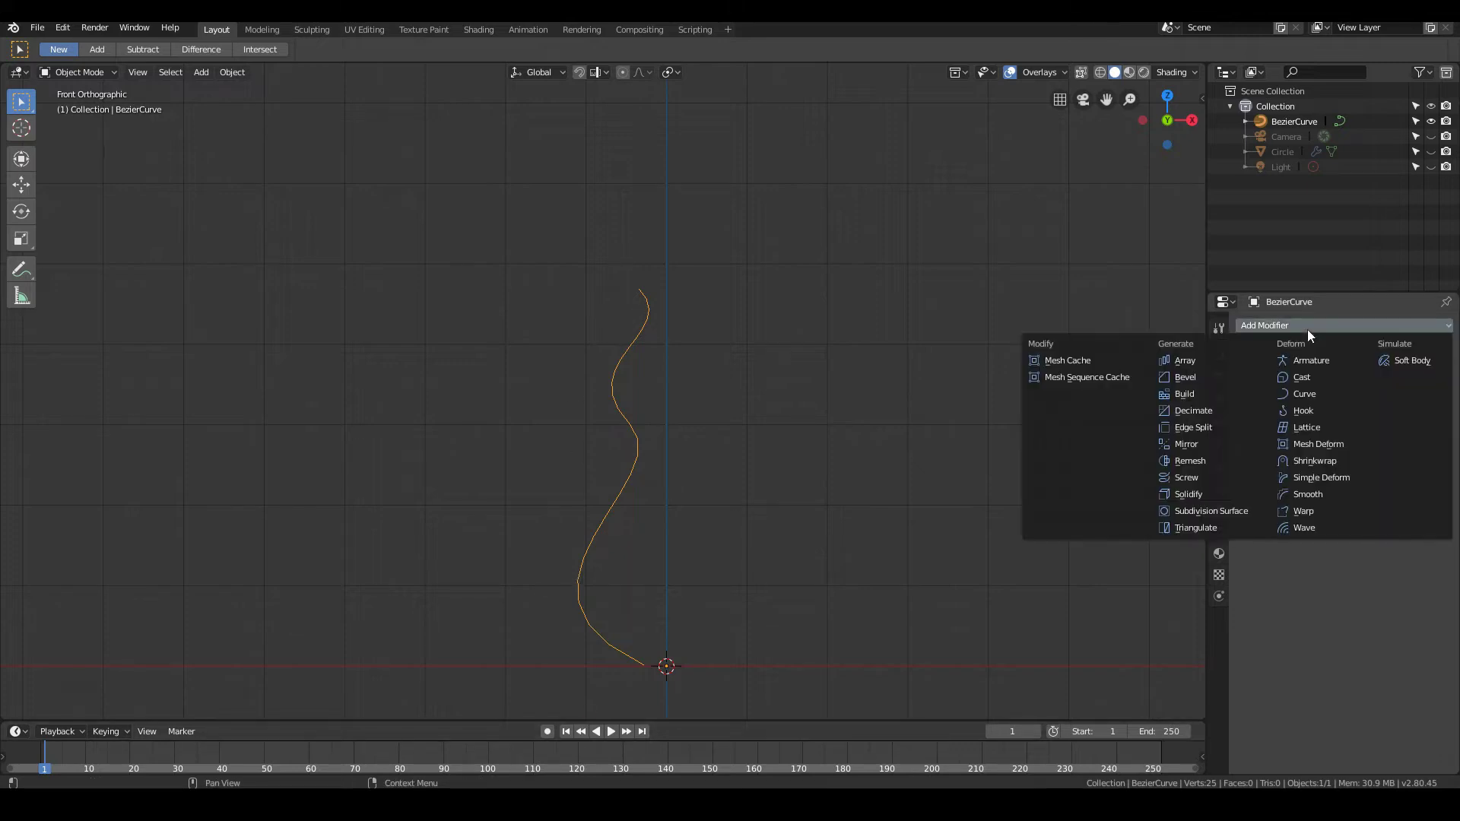
click(1190, 477)
middle_drag(793, 500, 733, 381)
- In front view, nudge the middle control point slightly left in Edit Mode
key(KP_1)
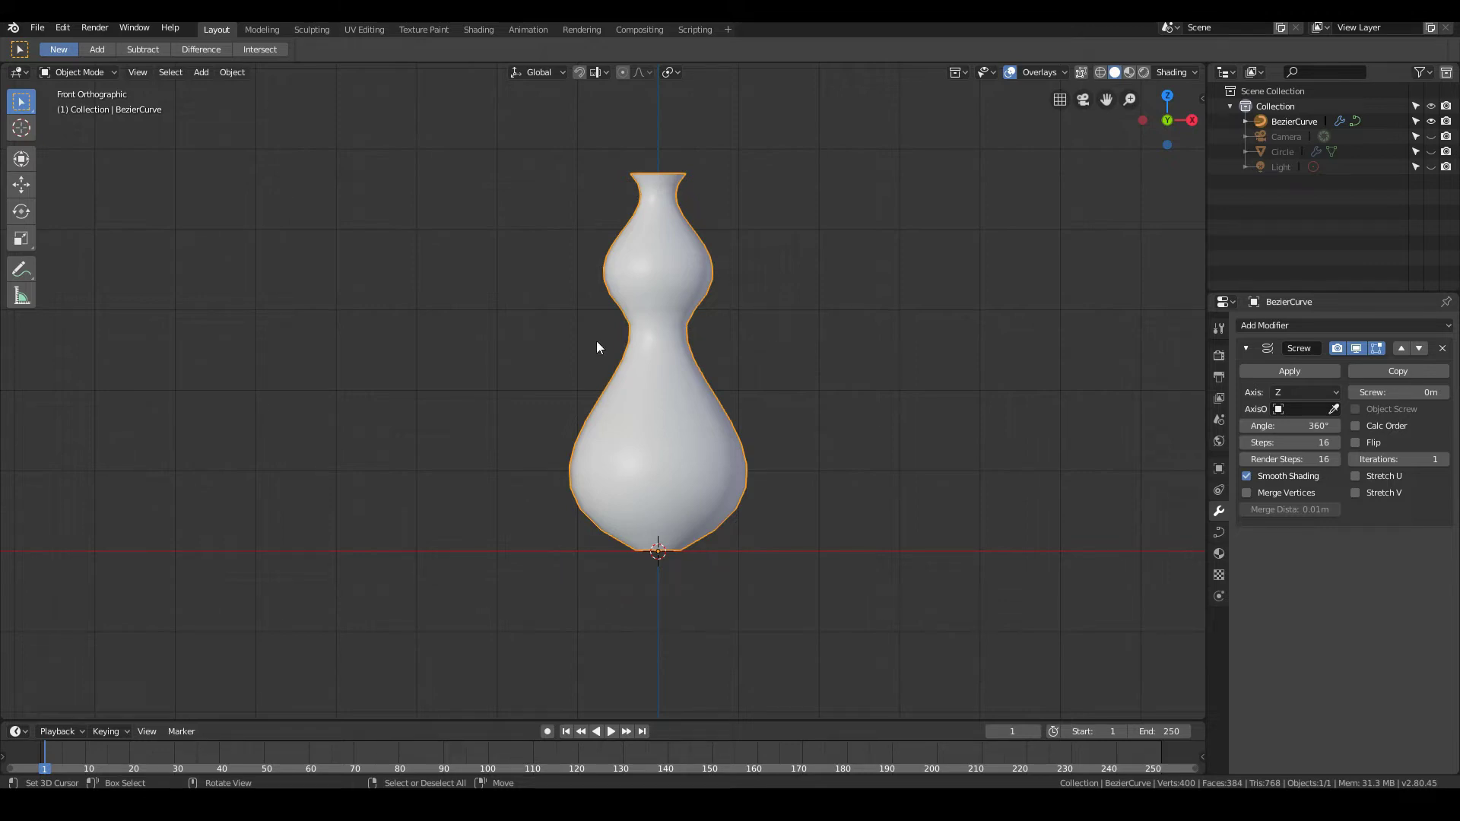
key(Tab)
drag(619, 313, 609, 315)
- Widen the base by moving the bottom control point to the left
click(620, 544)
key(g)
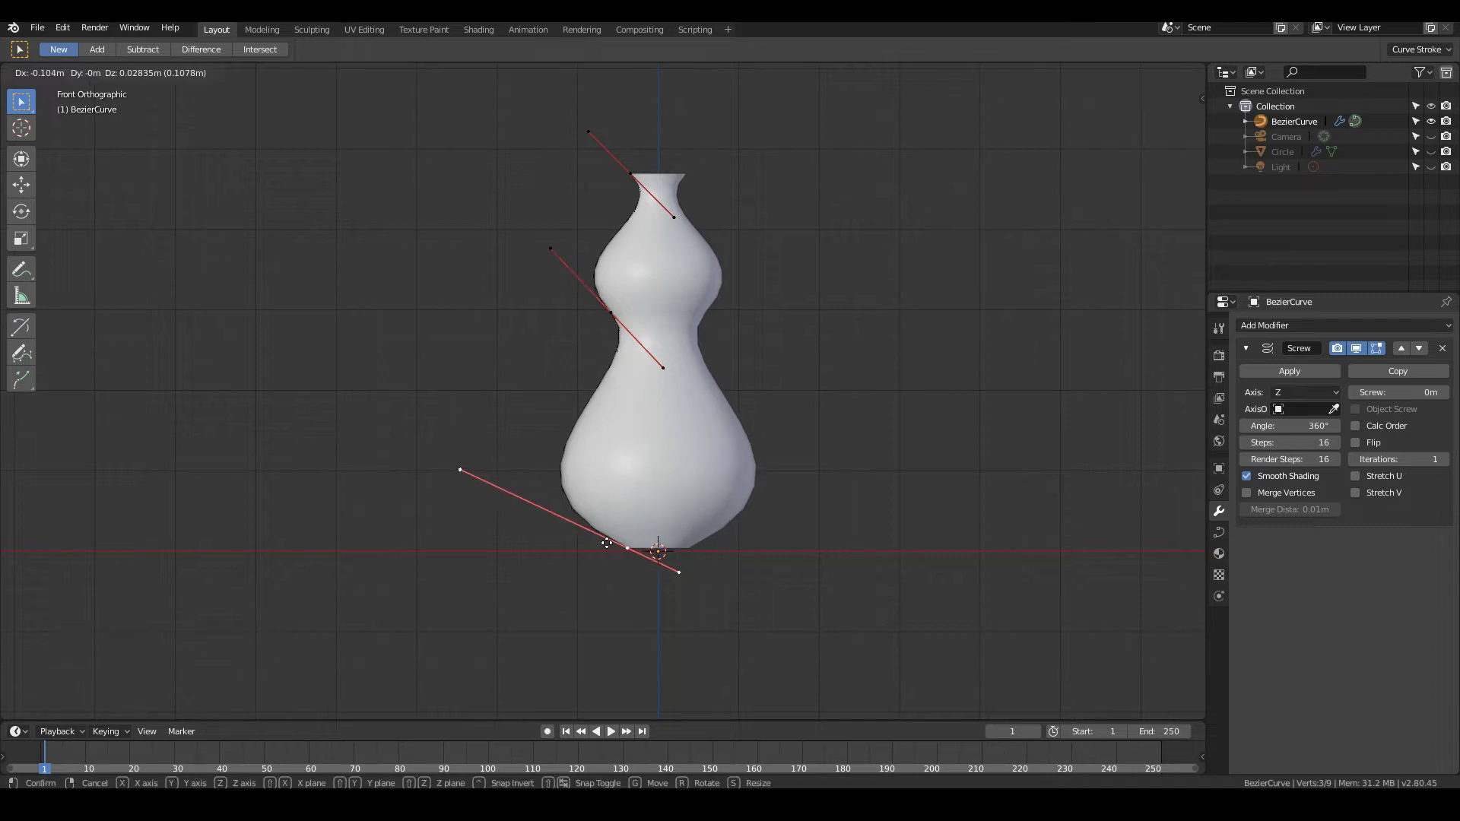
key(Escape)
key(g)
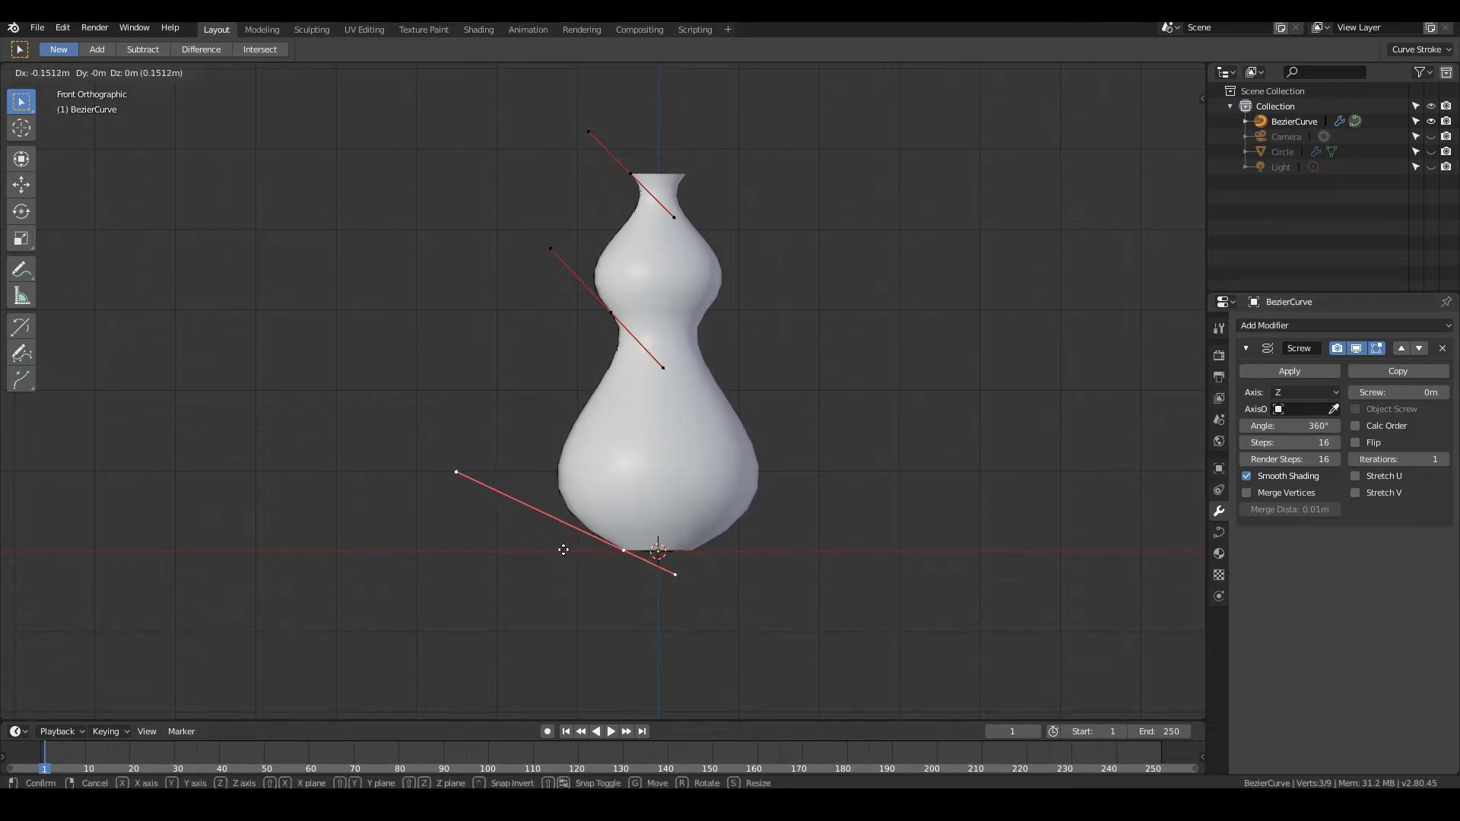
click(563, 551)
key(g)
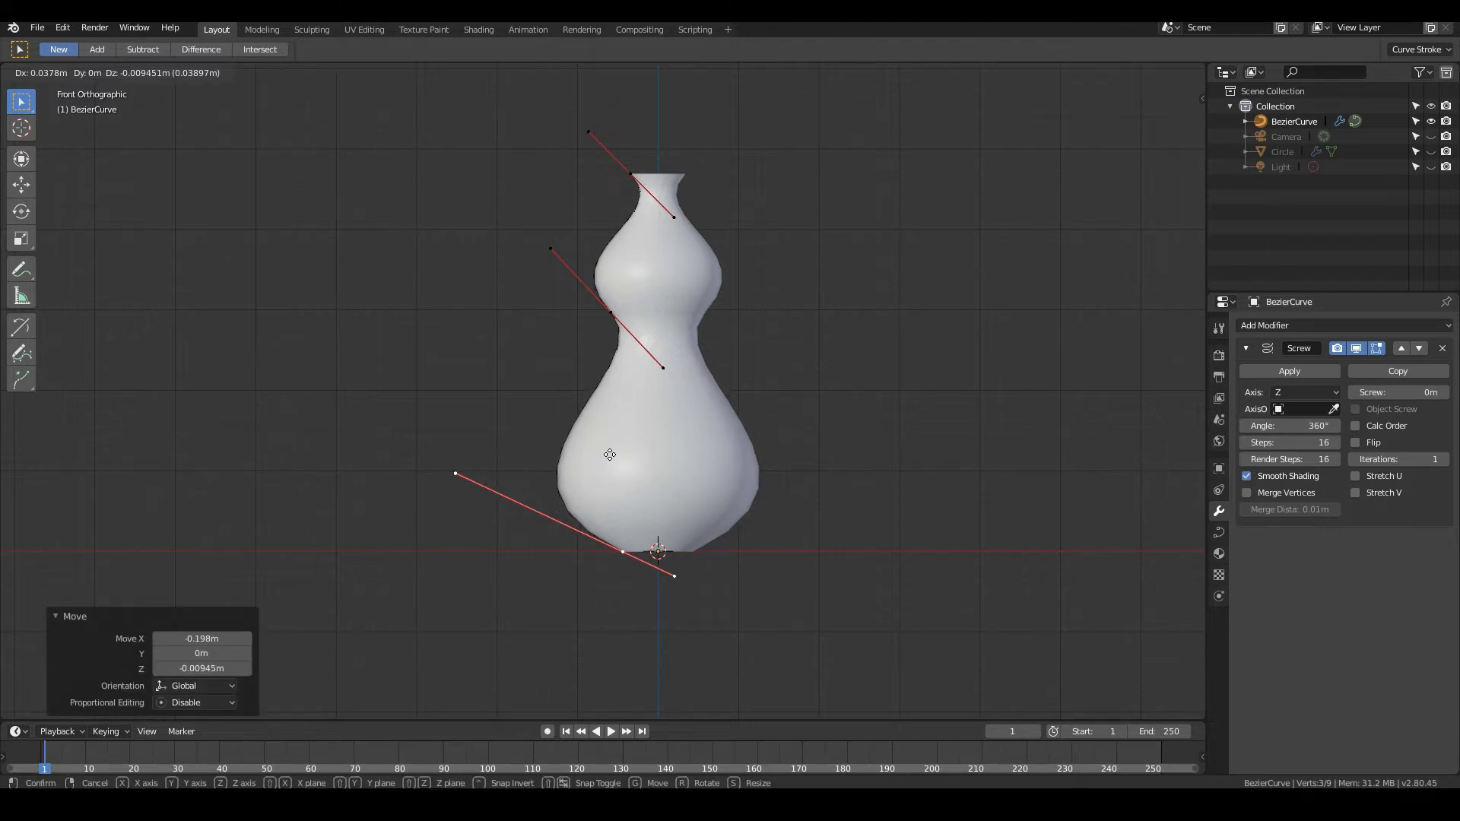
click(605, 455)
- Extrude a new point above the top to form a flared rim
click(590, 133)
key(e)
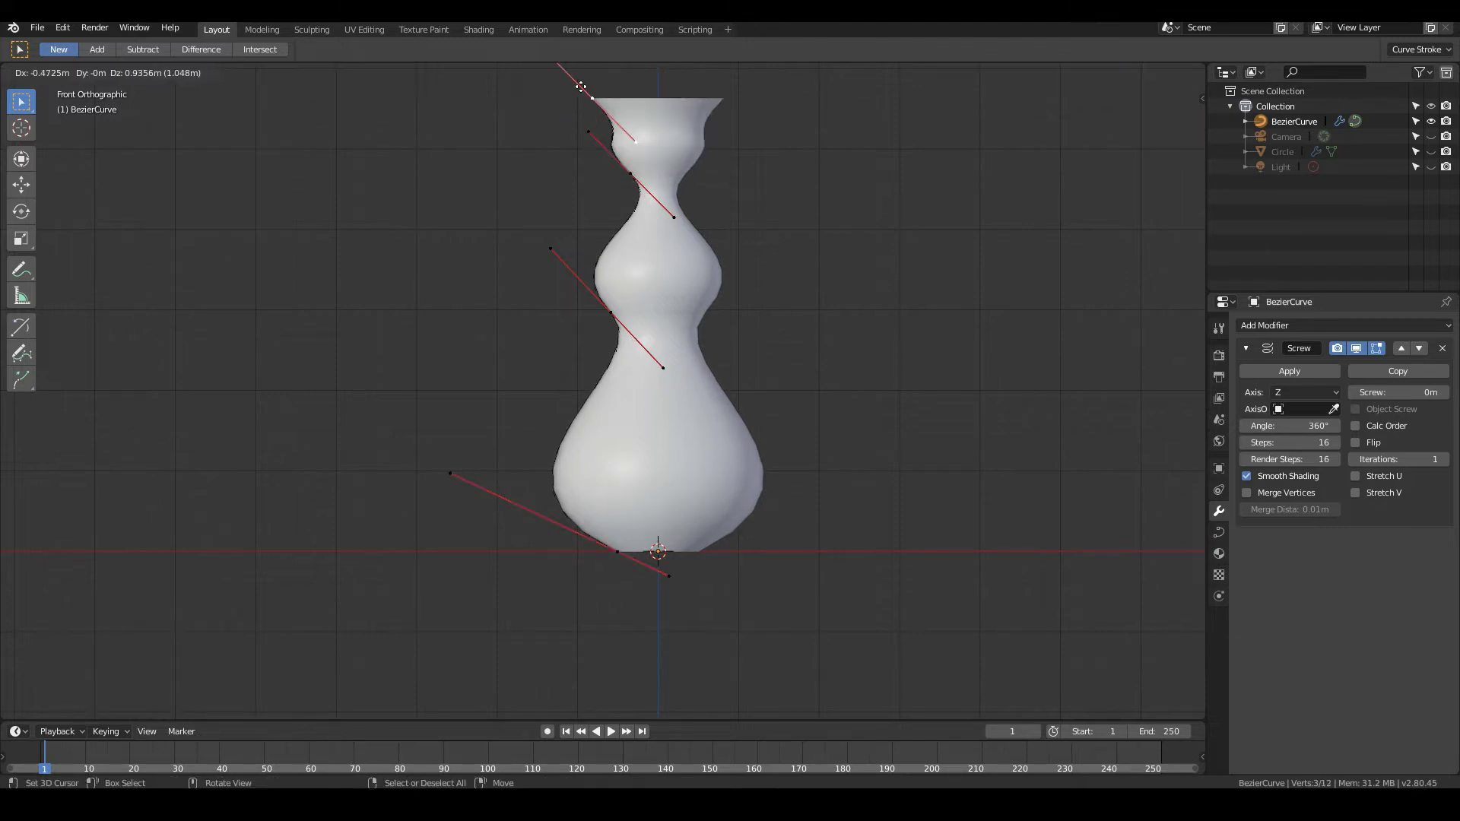
click(531, 67)
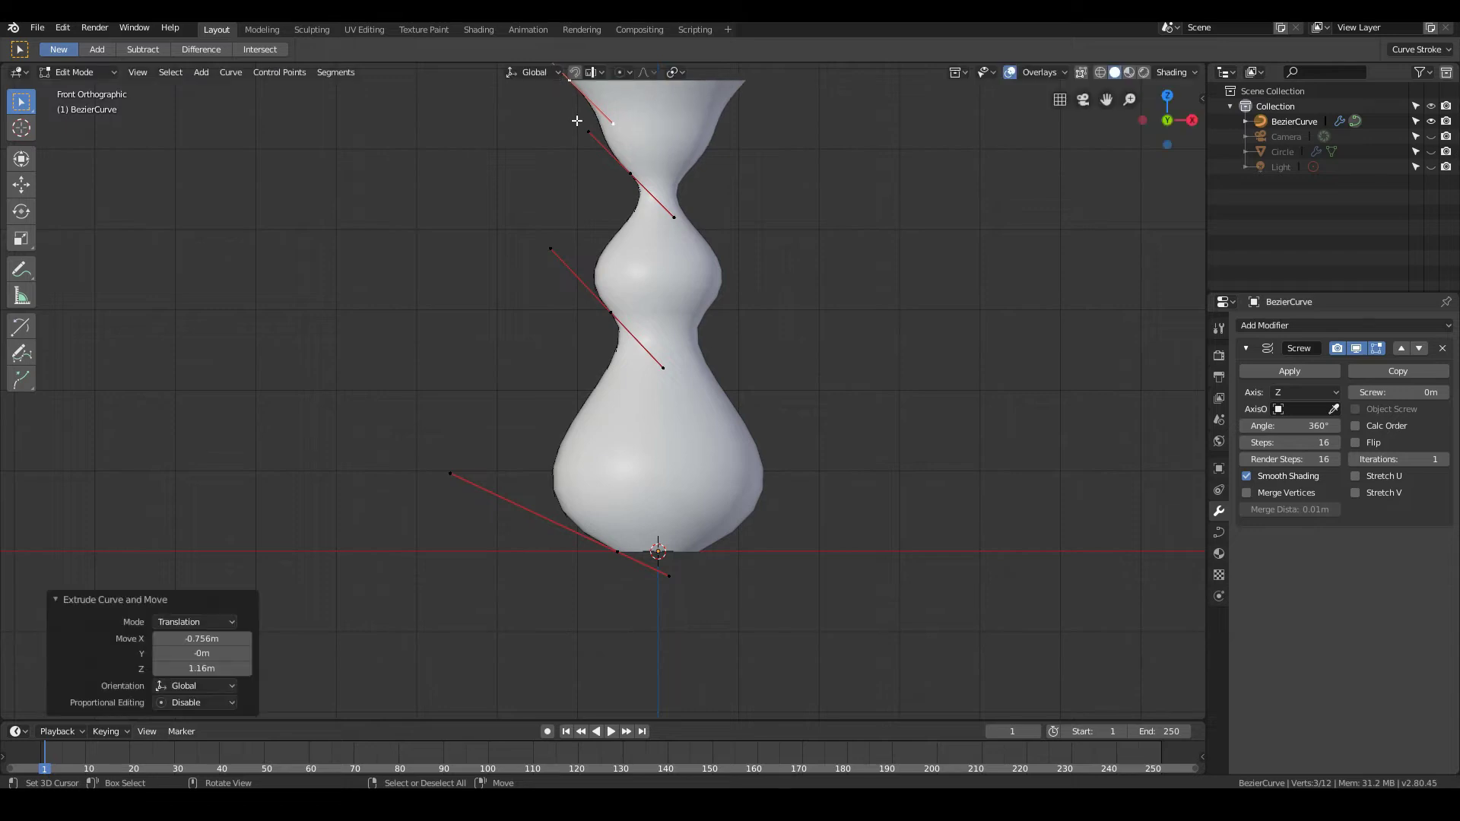
scroll(613, 218, down, 2)
- Adjust the middle and upper control points slightly
click(601, 325)
key(g)
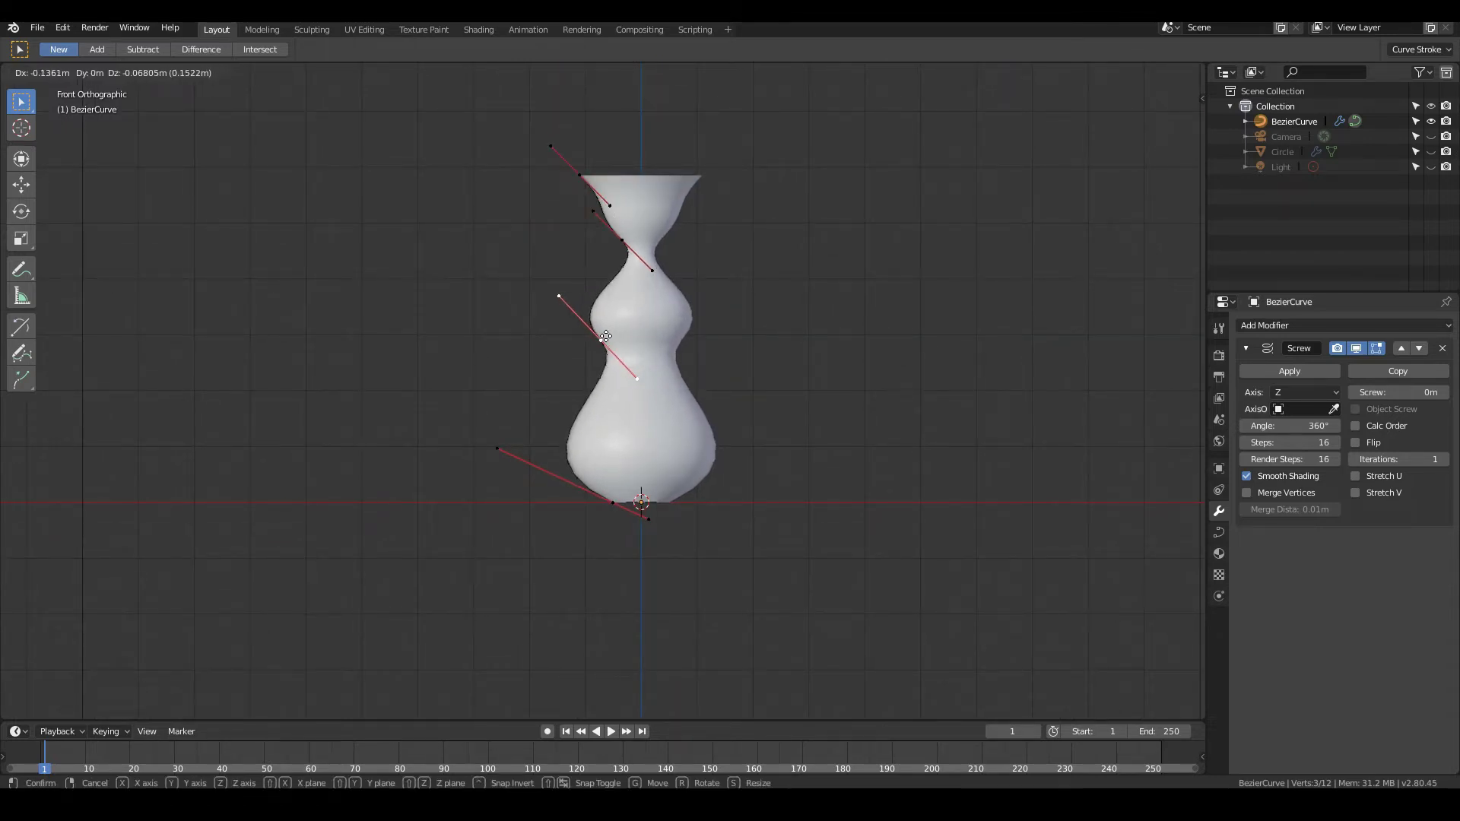
click(602, 339)
click(622, 240)
key(g)
click(624, 242)
- Rotate the upper point's lower handle by 2.71° and orbit to check the neck
click(649, 270)
key(r)
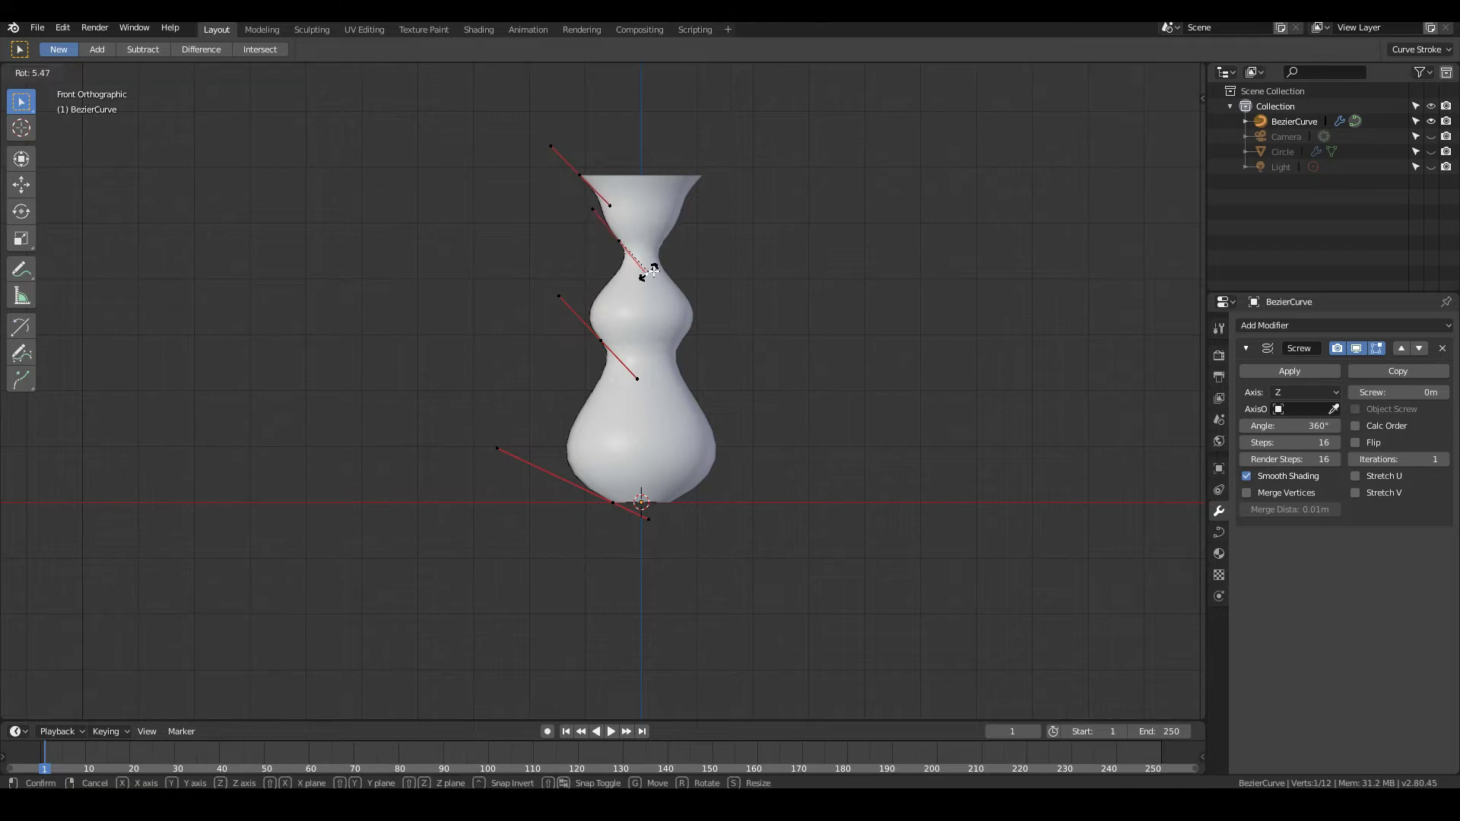
click(653, 273)
middle_drag(702, 312, 611, 301)
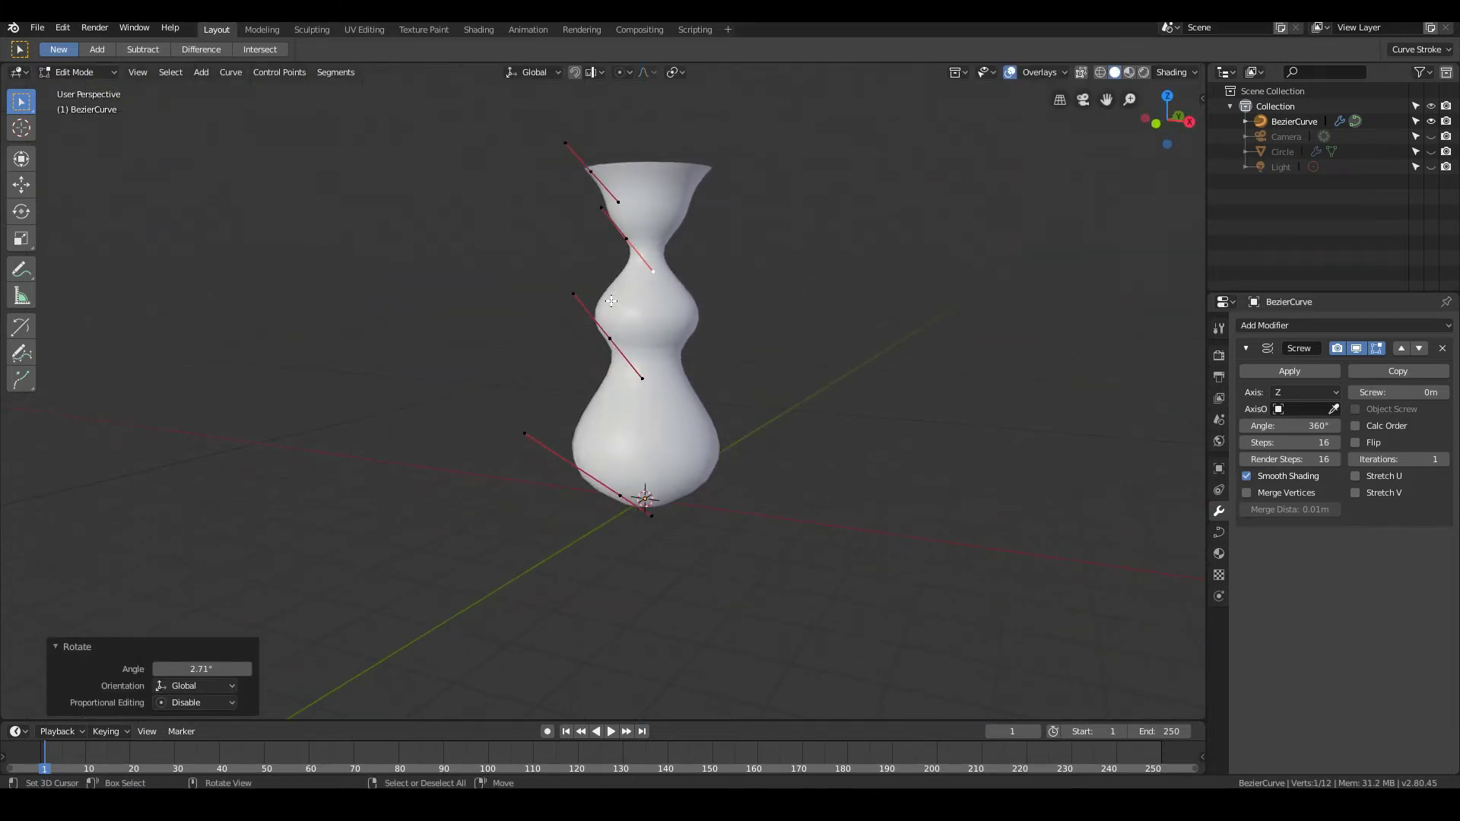
key(KP_1)
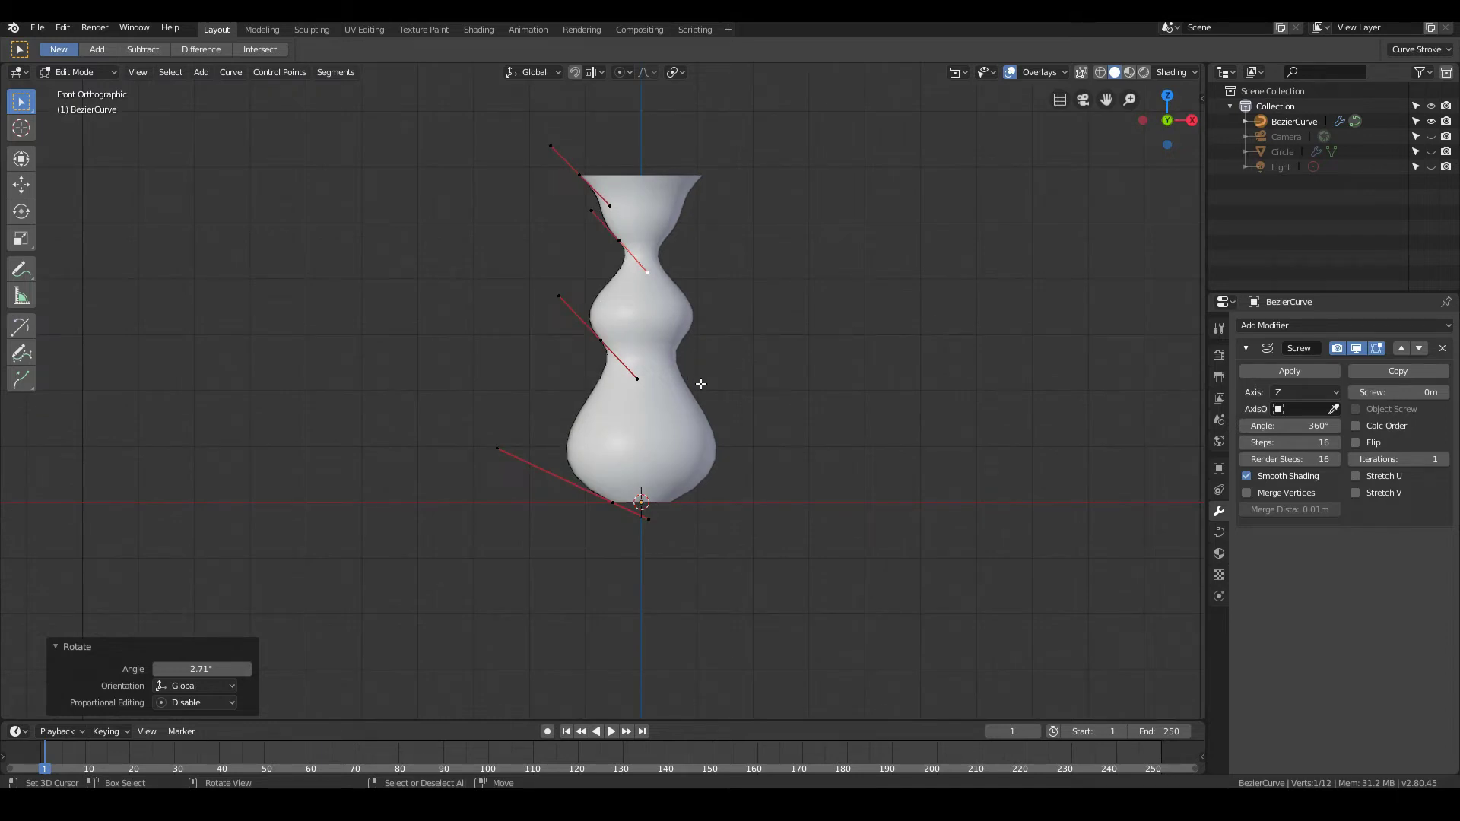
middle_drag(621, 371, 836, 243)
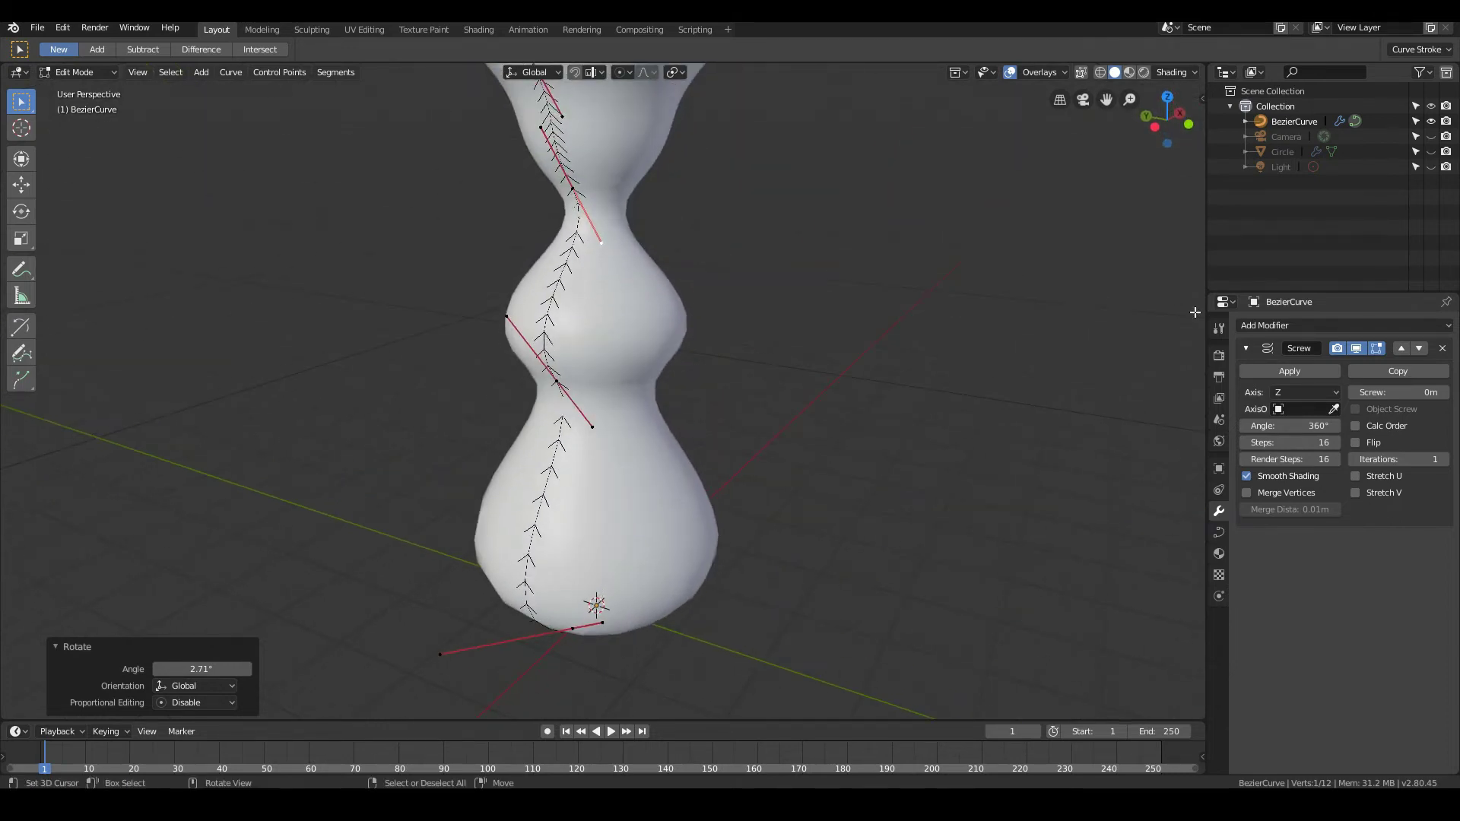
- Add a Solidify modifier and drag its thickness from 0.01 m up to 0.16 m
click(1302, 324)
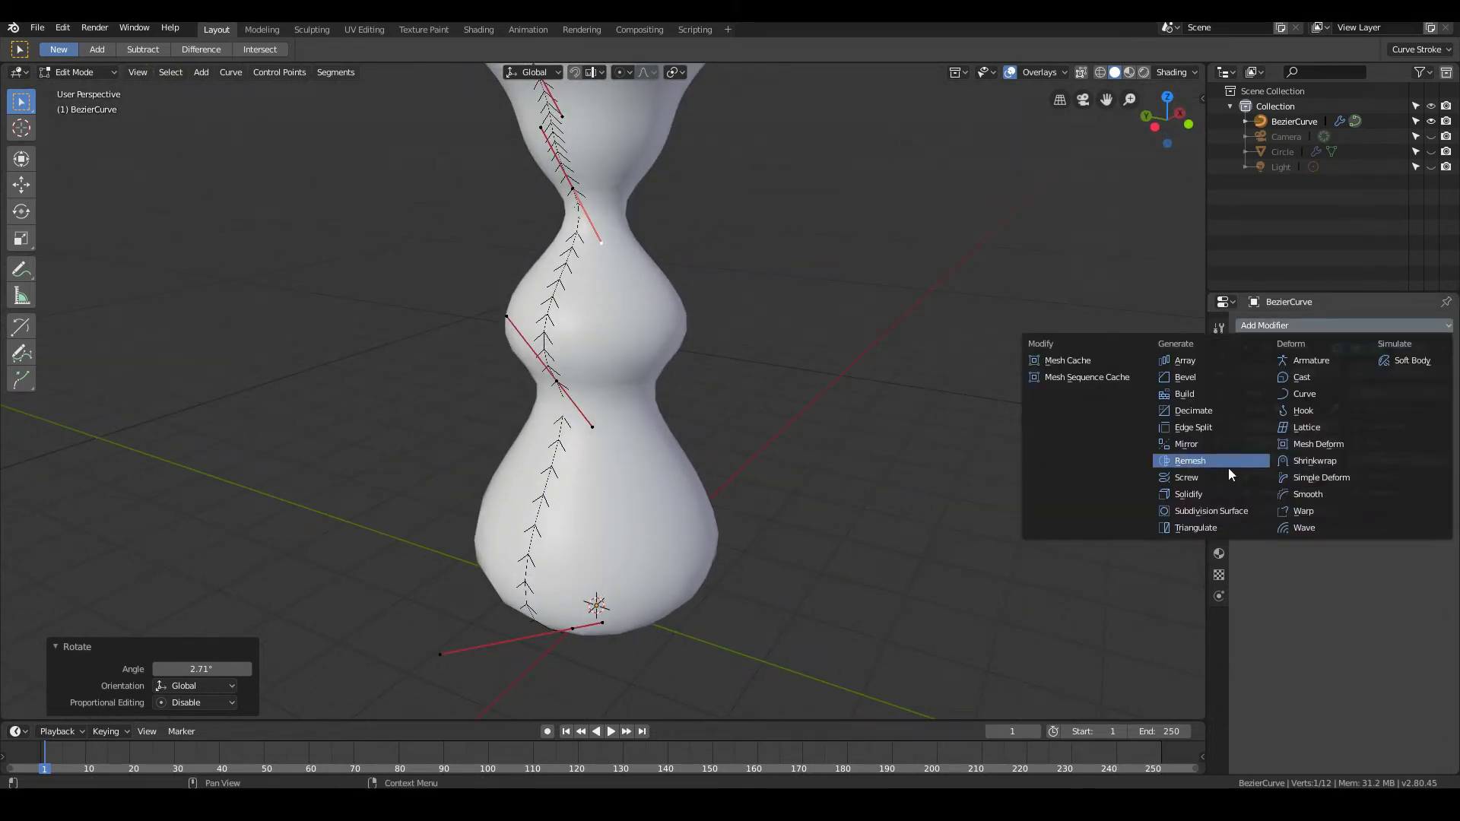
click(1210, 493)
middle_drag(1164, 518, 1121, 529)
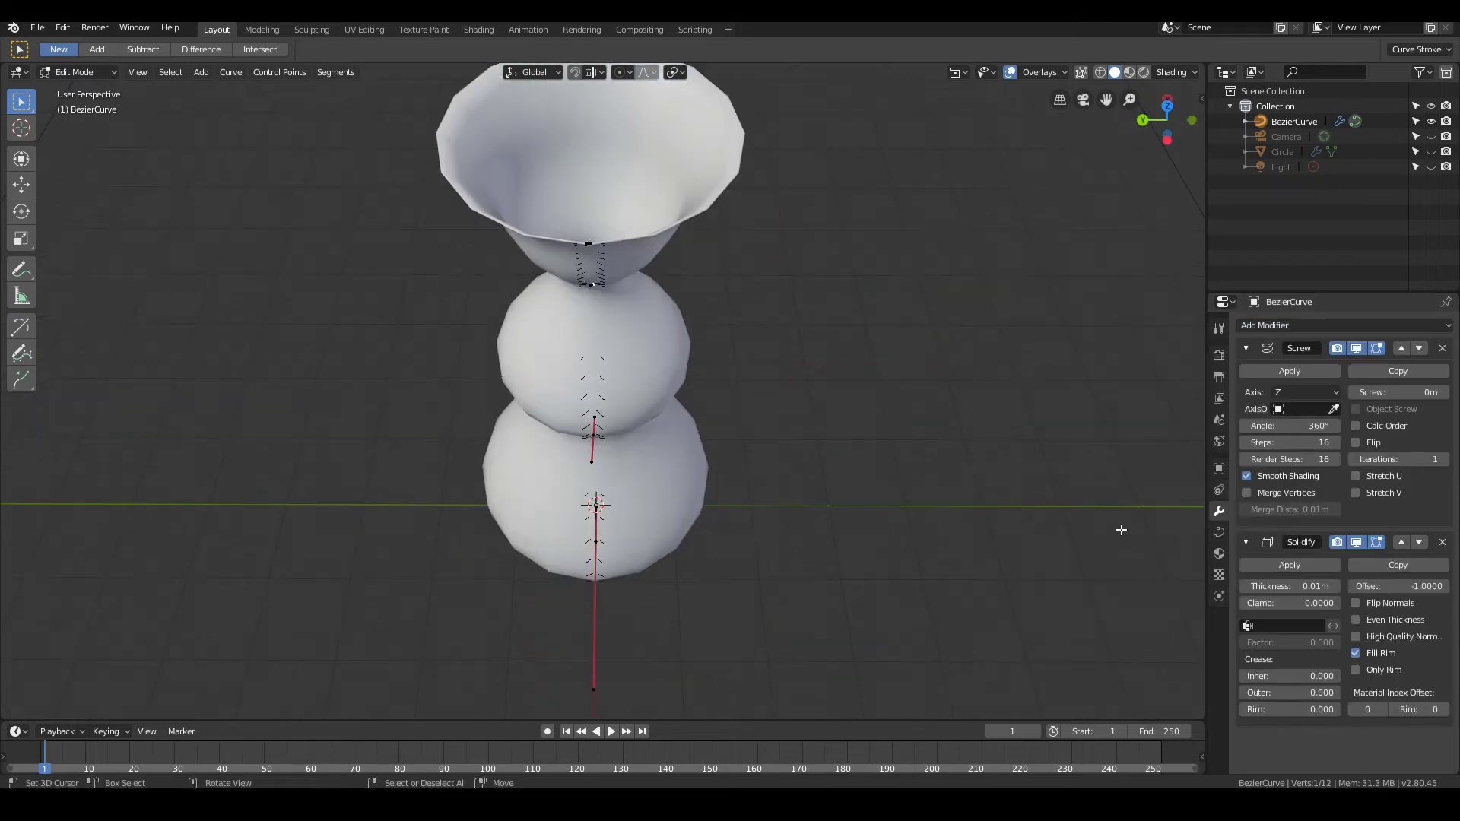
drag(1293, 587, 1283, 587)
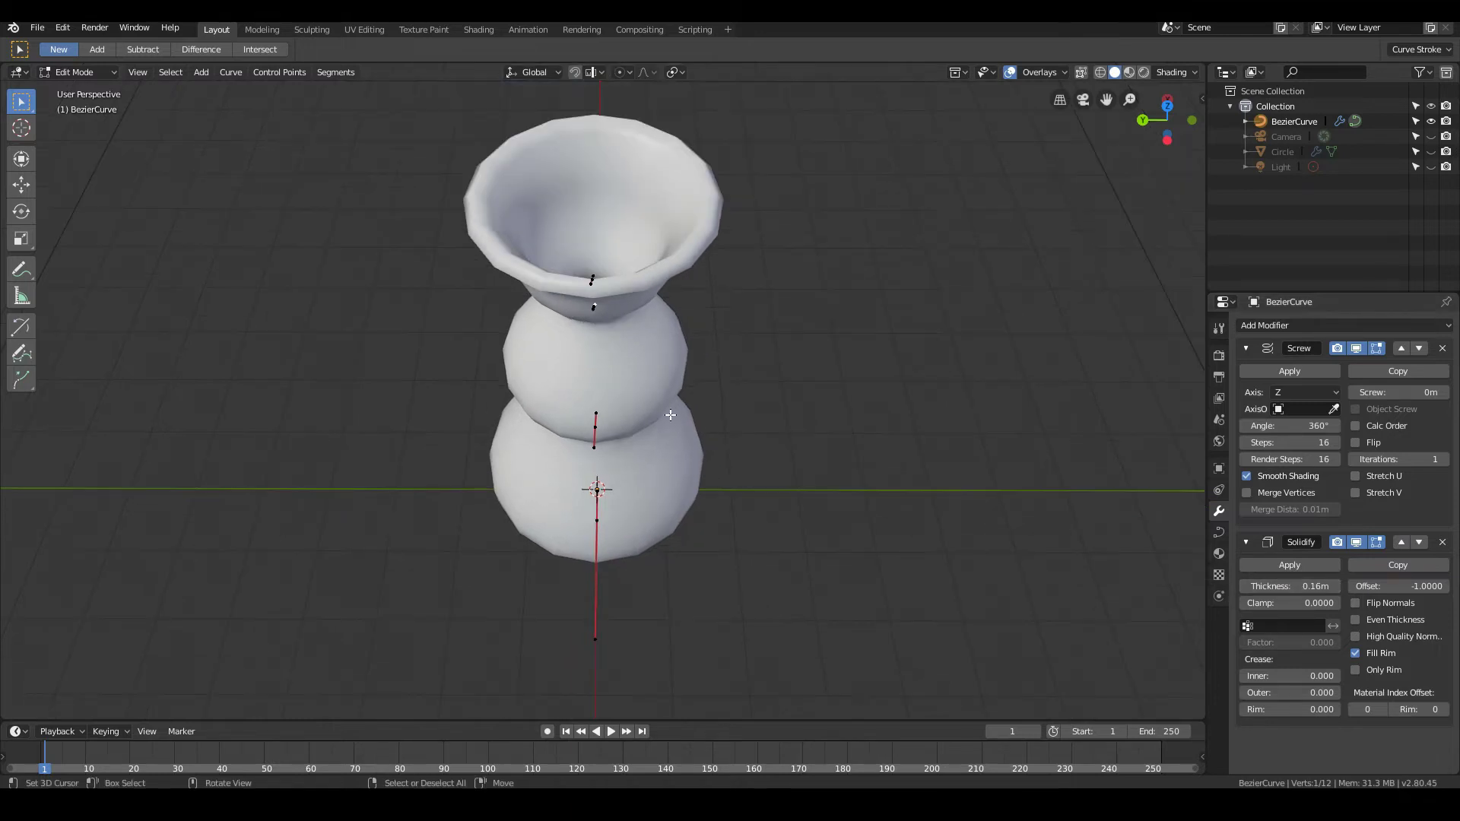
middle_drag(723, 380, 791, 373)
- Add a Subdivision Surface modifier (viewport 1, render 2) and orbit to inspect the smoothed vase
click(1331, 324)
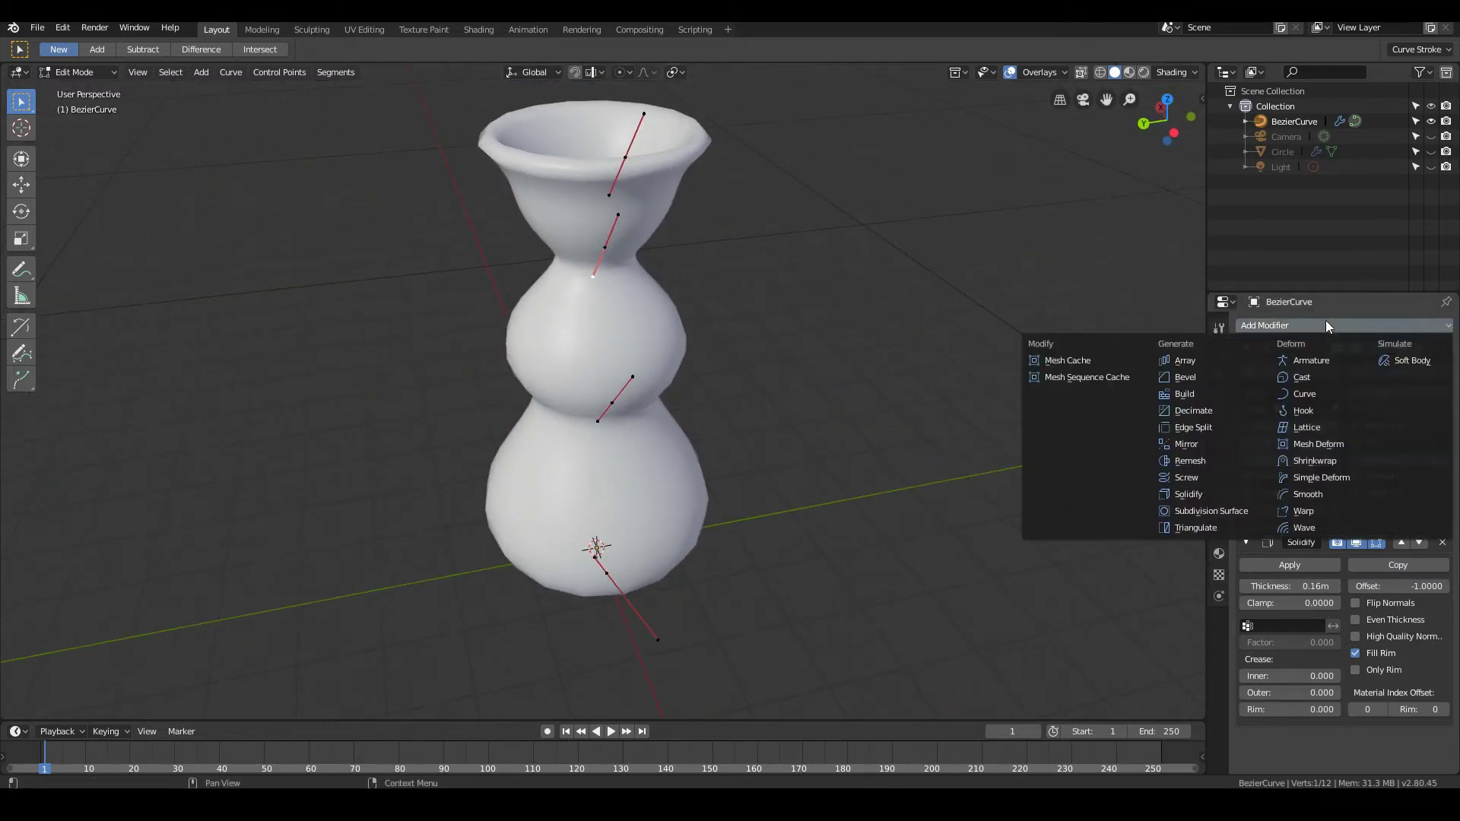
click(1185, 505)
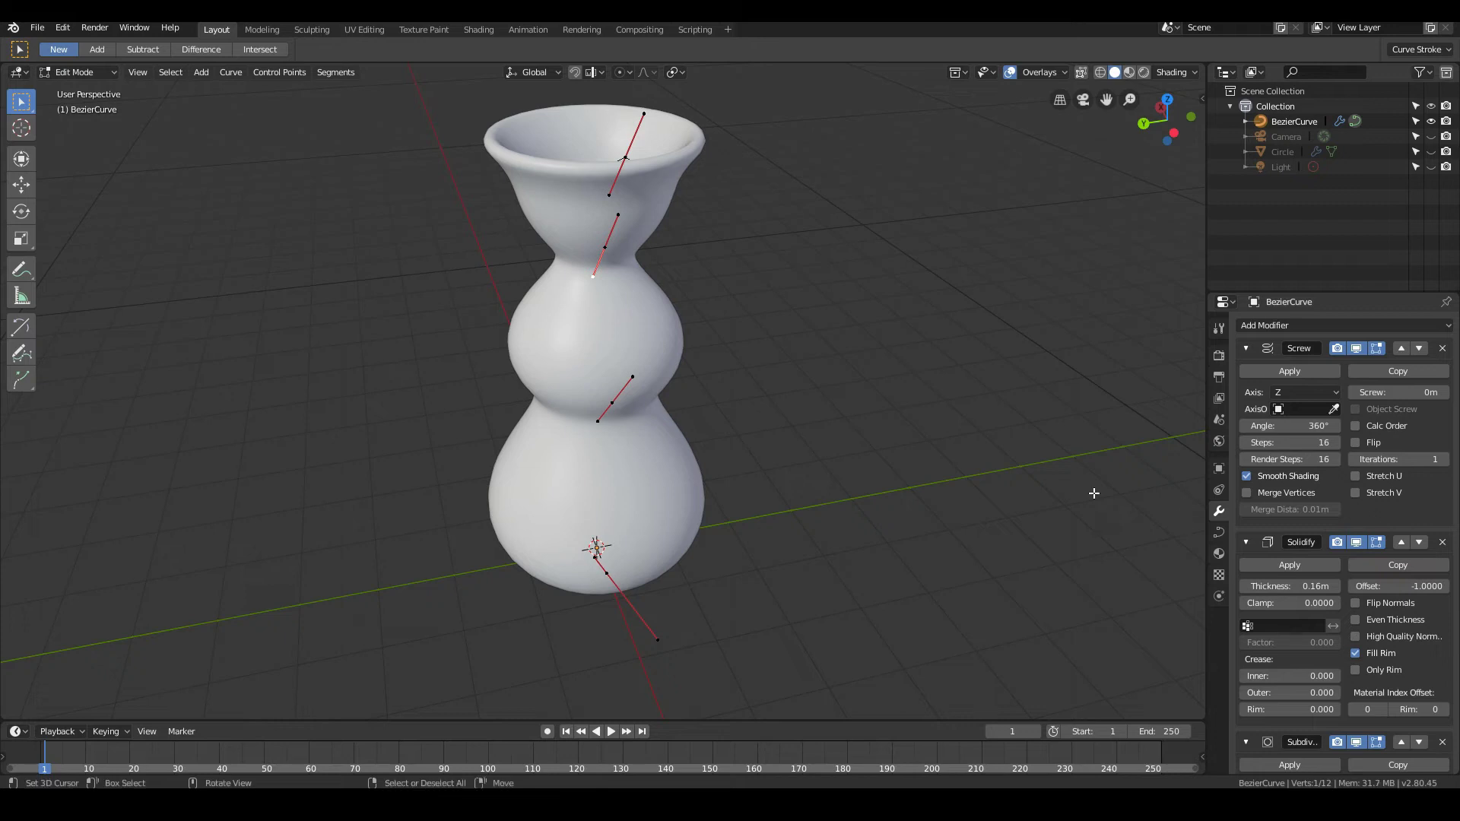
scroll(1277, 685, down, 4)
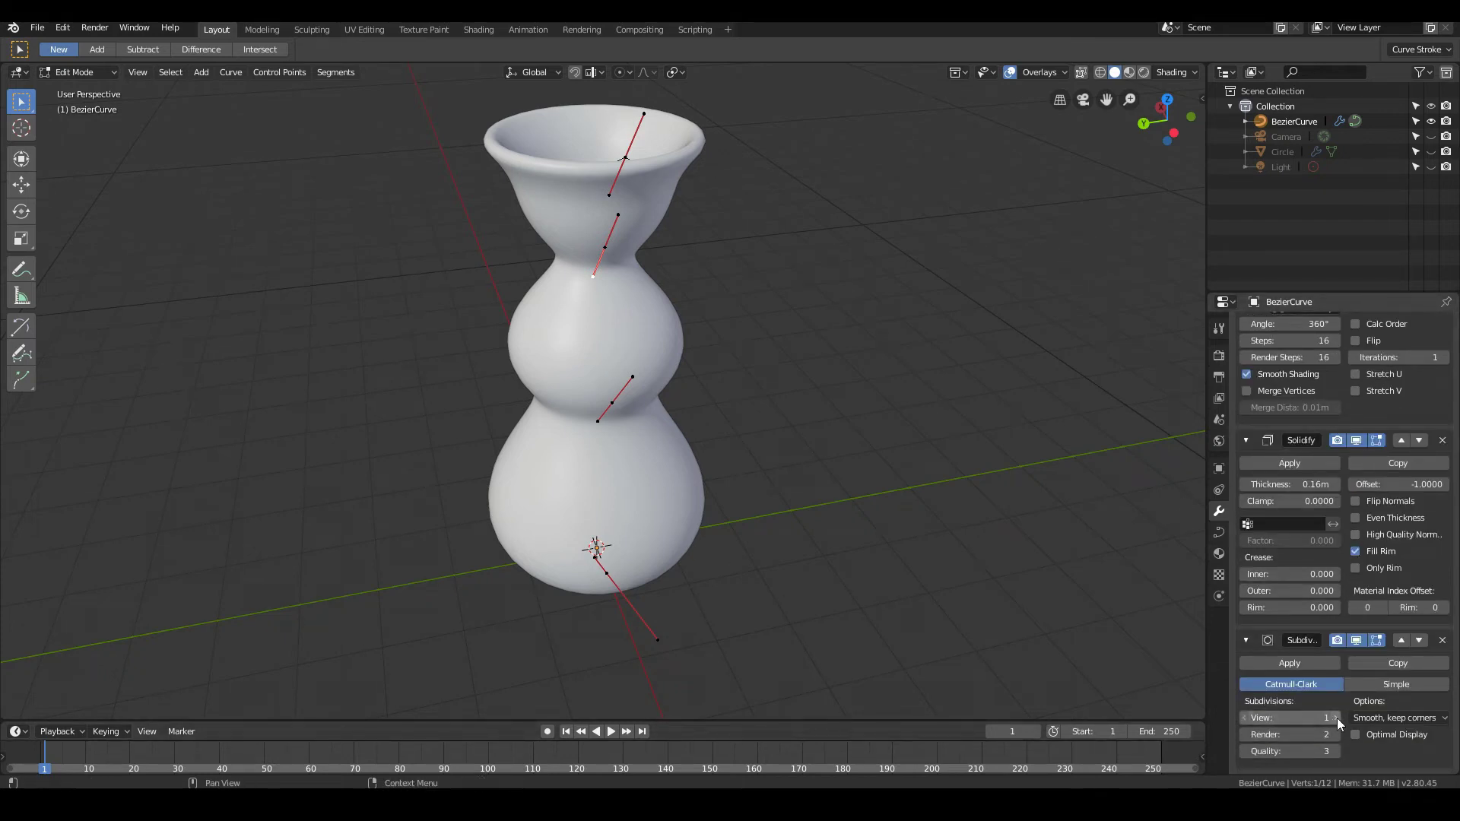
mouse_move(721, 455)
middle_down()
mouse_move(743, 453)
mouse_move(728, 450)
middle_up()
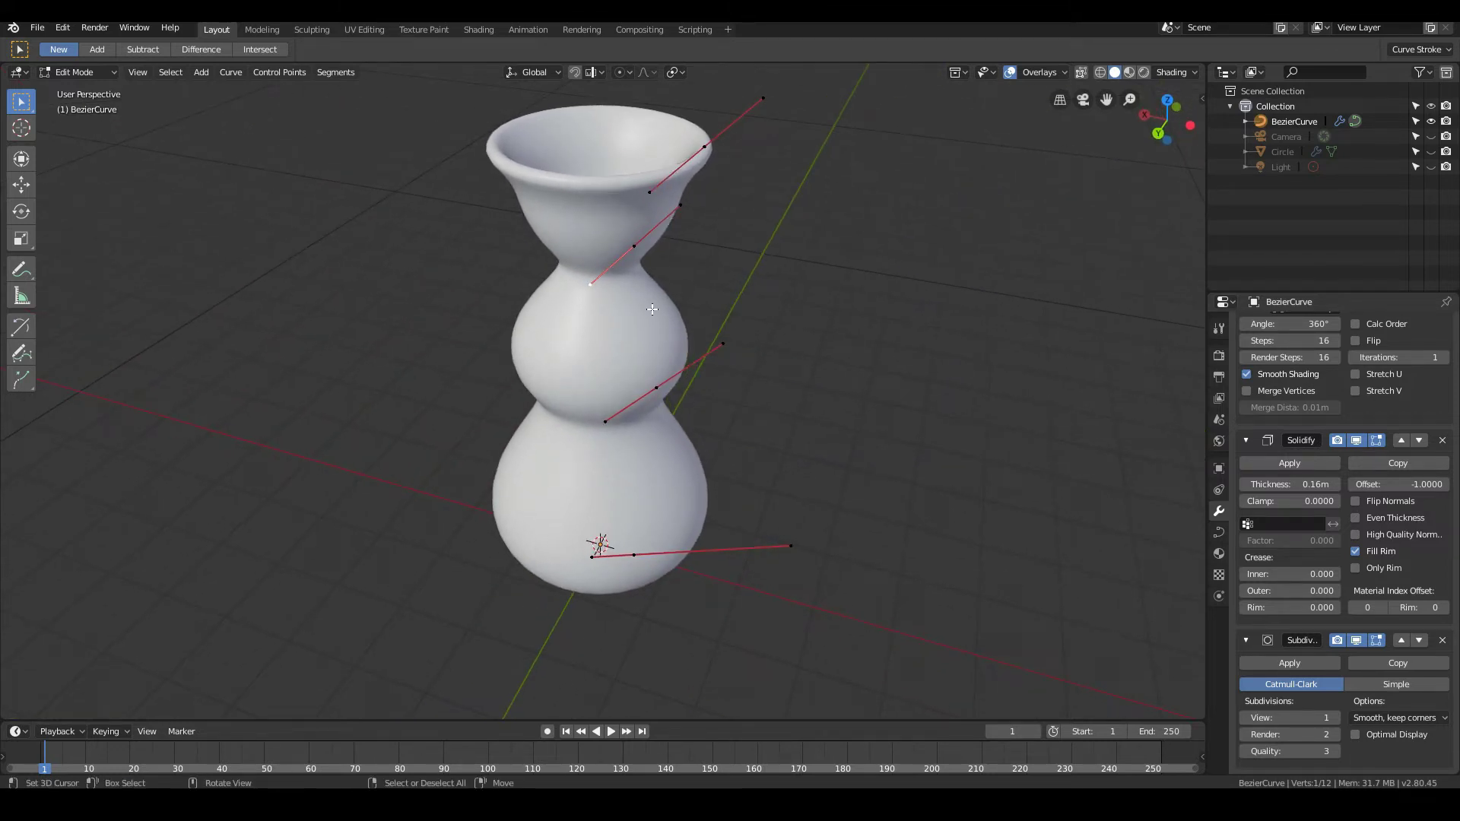
middle_drag(652, 308, 661, 306)
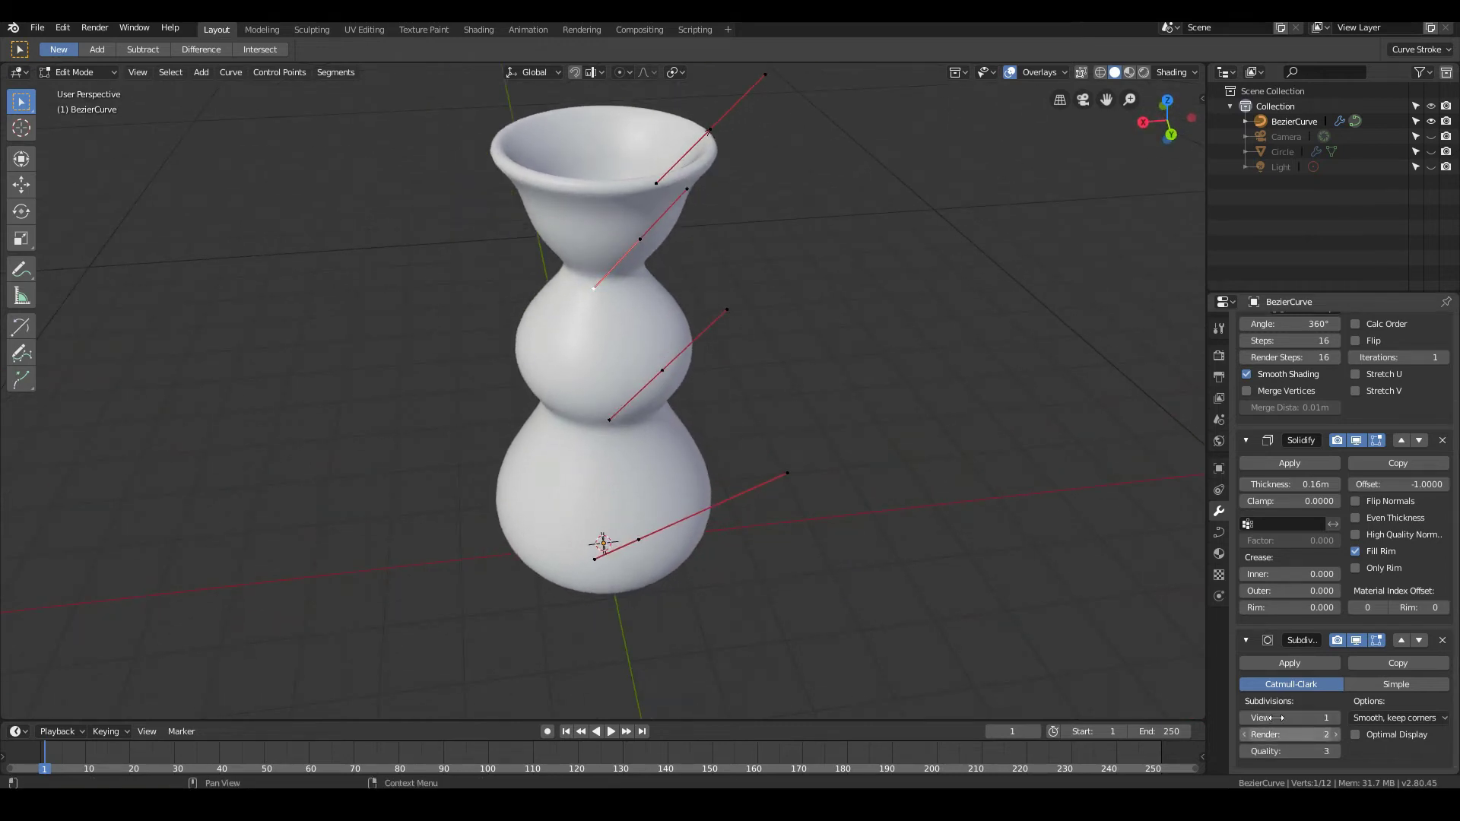
middle_drag(579, 482, 668, 350)
- Turn off the Screw modifier's viewport display and orbit around the bare wavy profile curve
key(Tab)
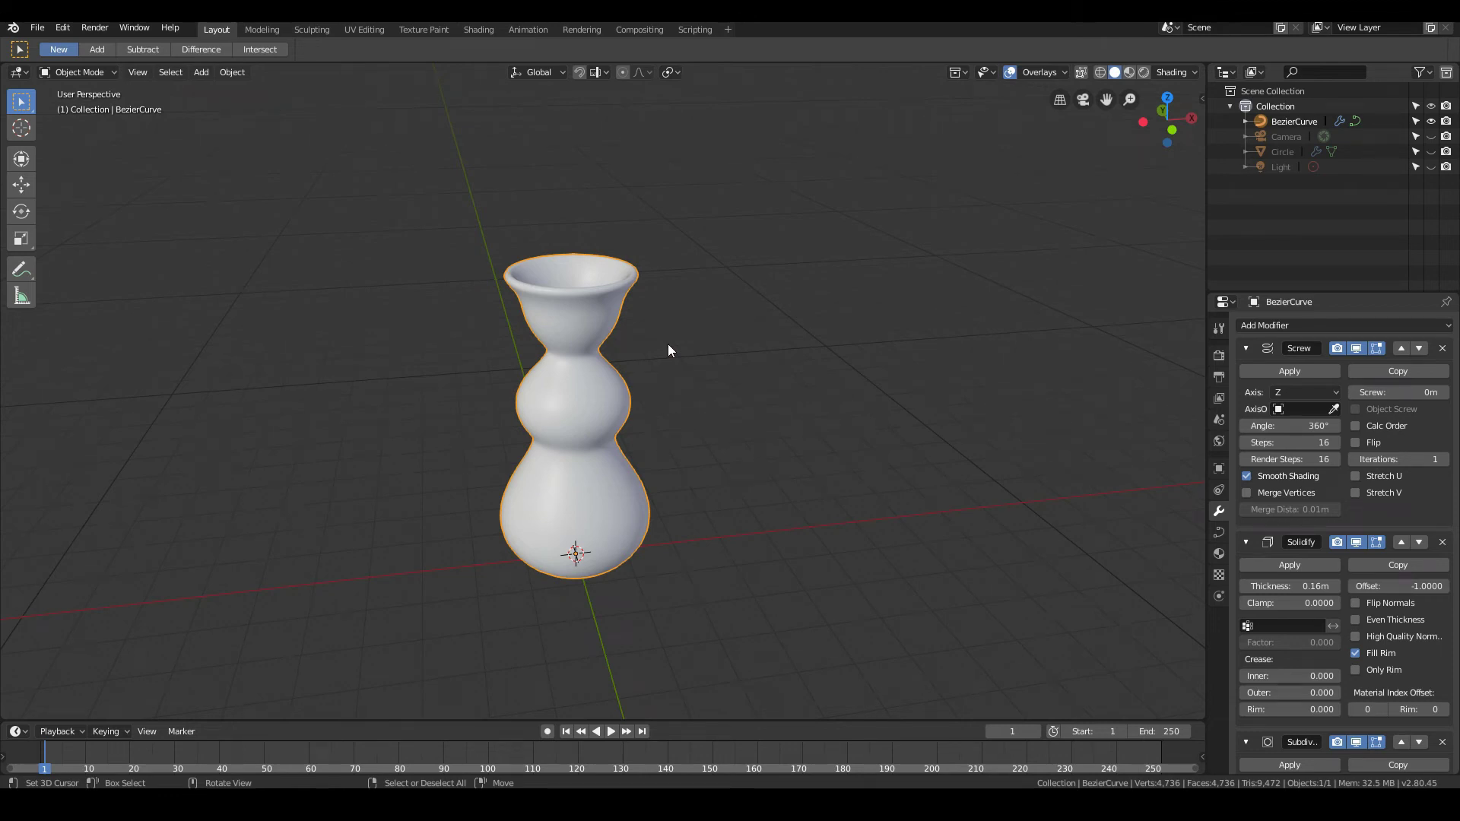
key(Tab)
middle_drag(594, 320, 536, 272)
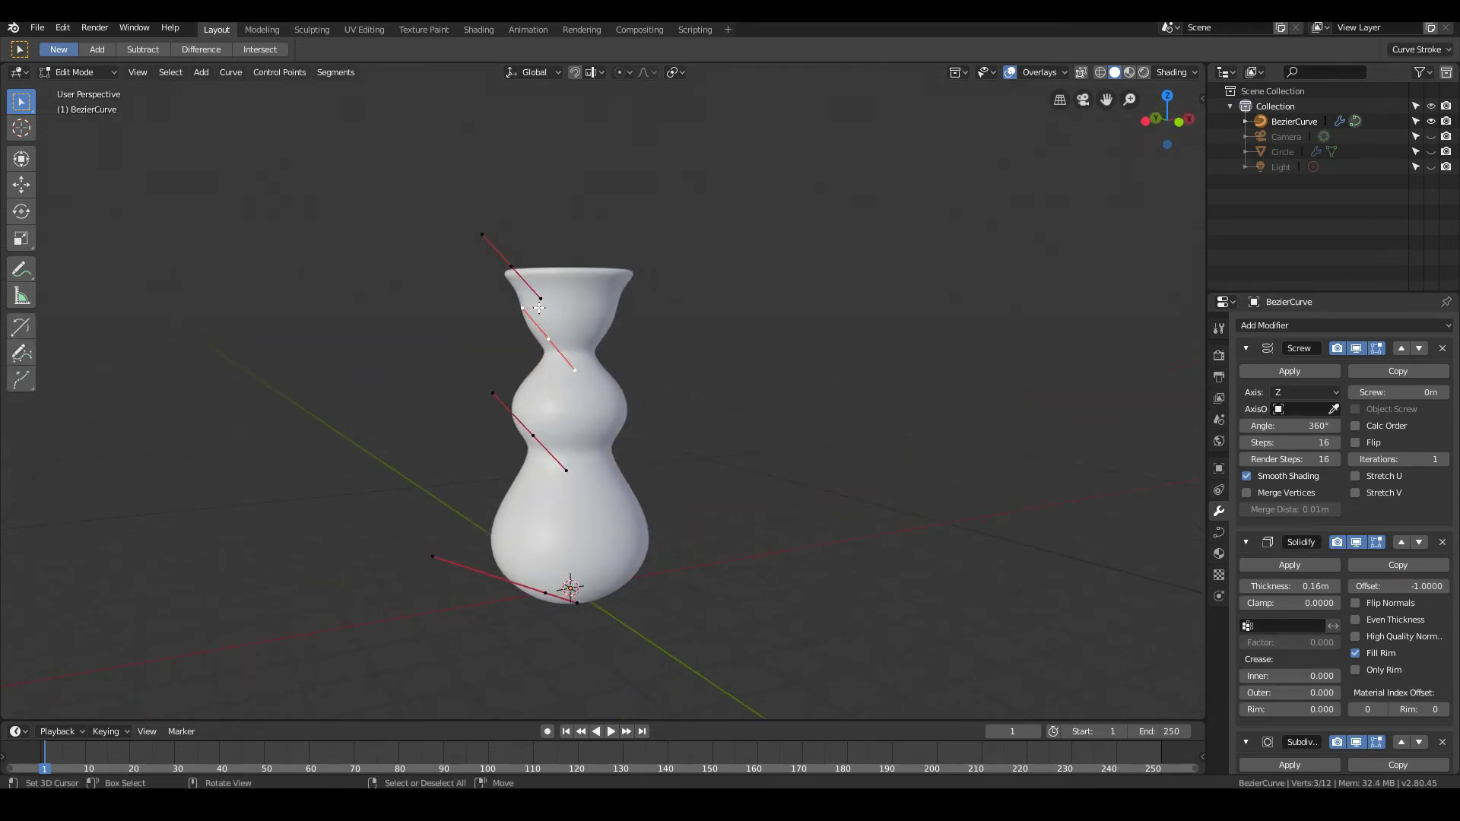
key(Tab)
click(1357, 349)
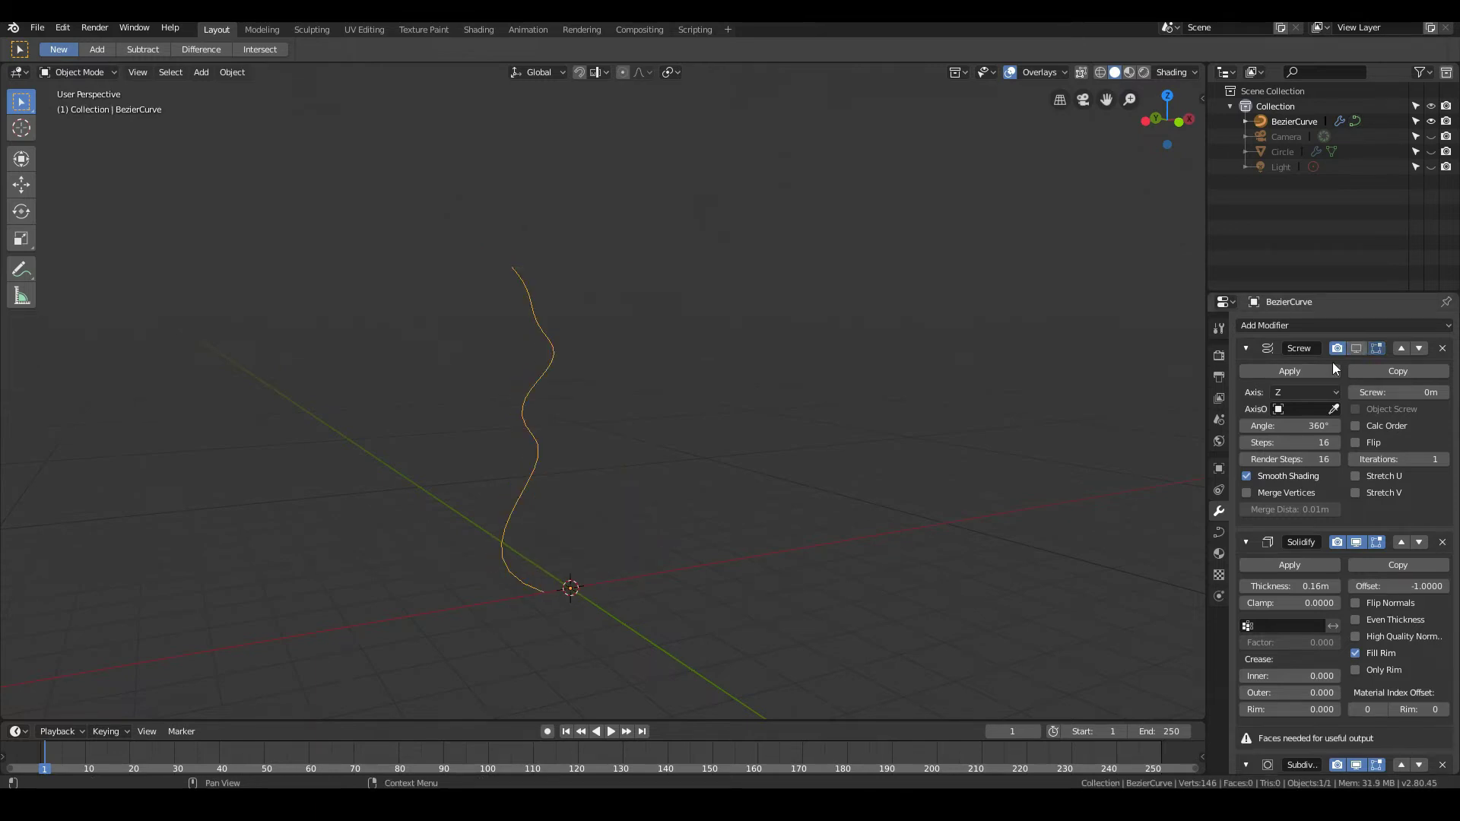
middle_drag(874, 426, 718, 477)
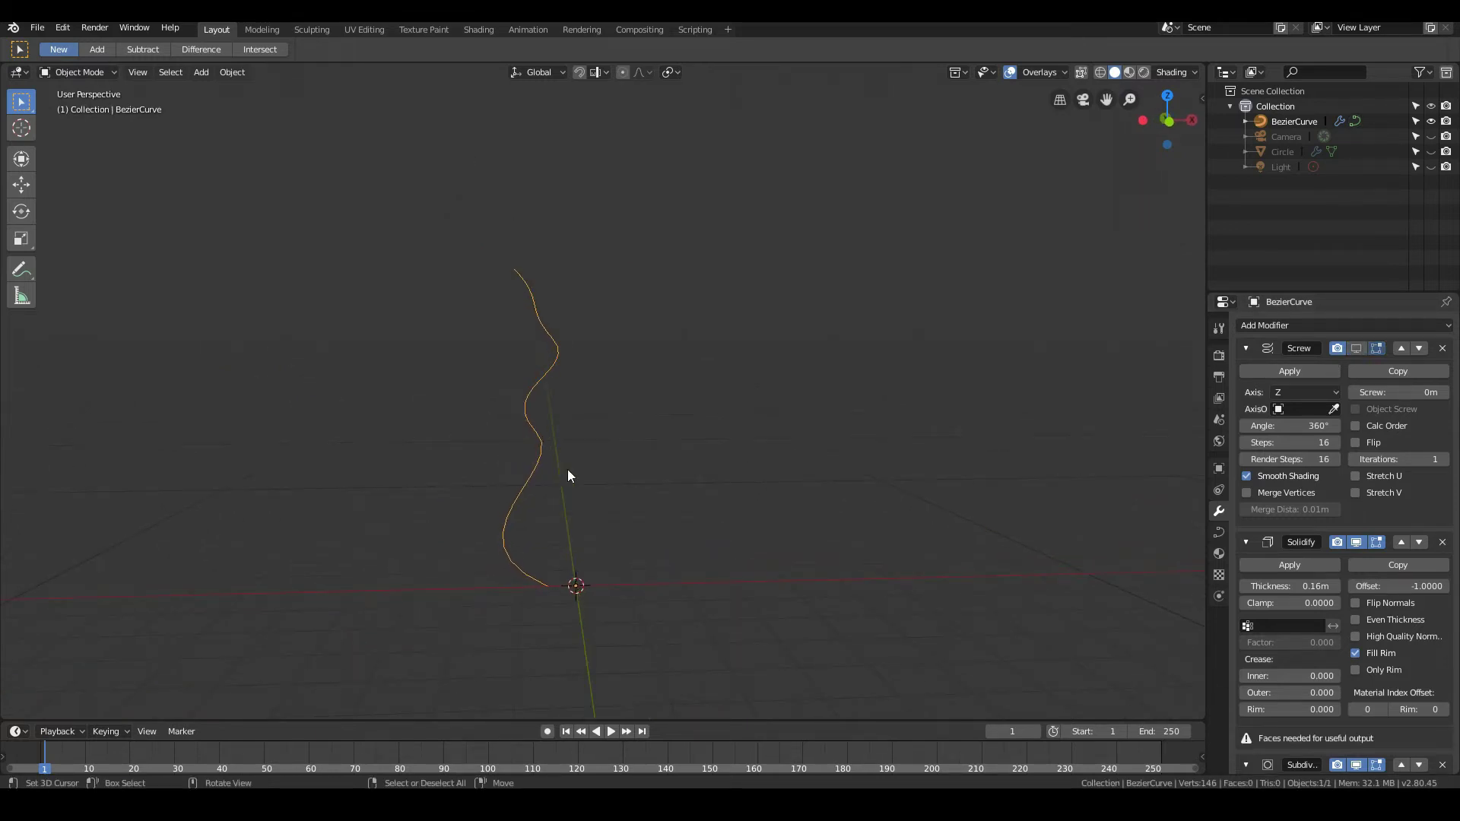
mouse_move(589, 481)
middle_down()
mouse_move(629, 391)
mouse_move(632, 460)
mouse_move(600, 454)
middle_up()
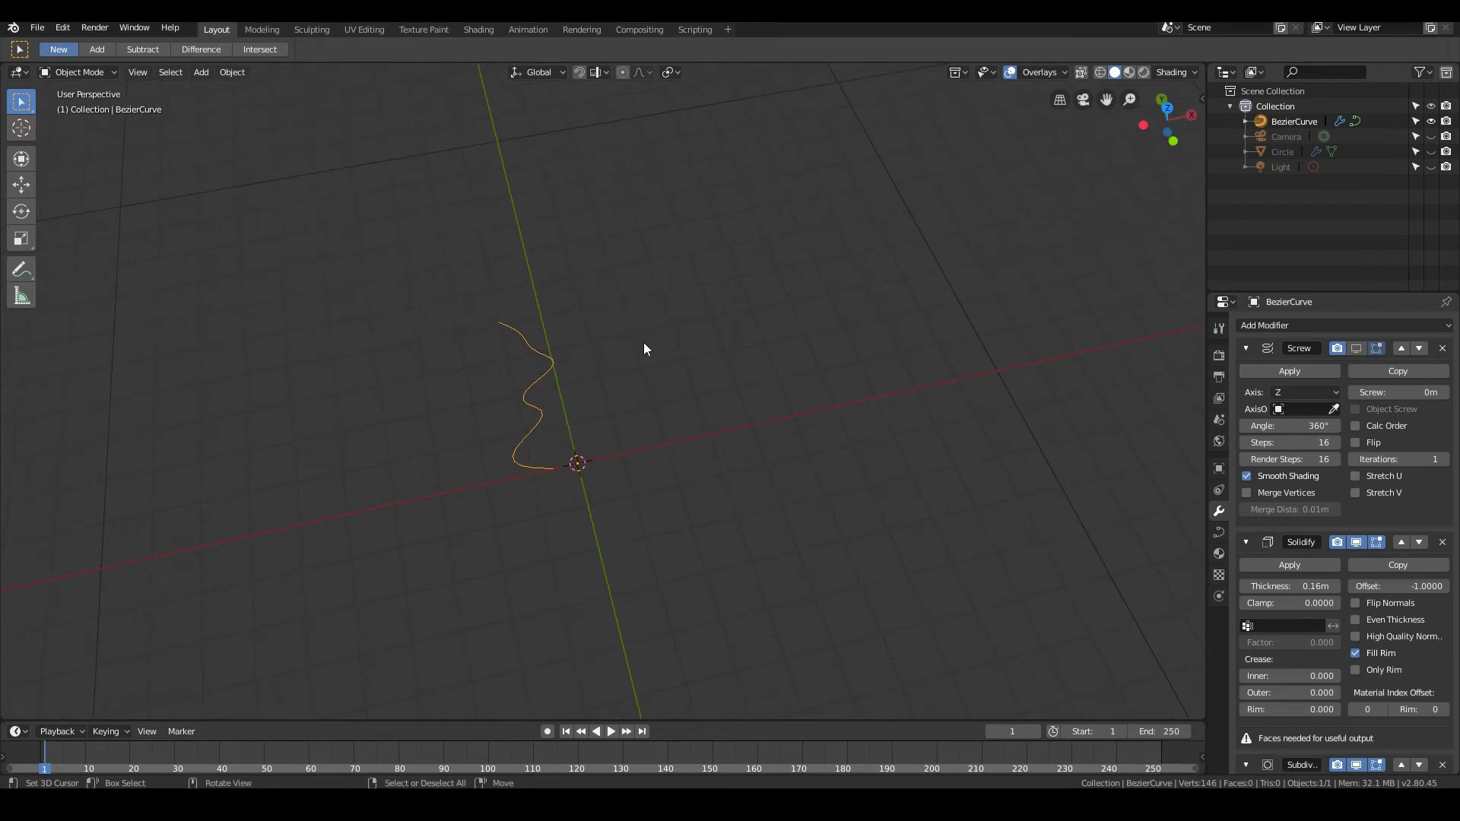
middle_drag(568, 472, 479, 329)
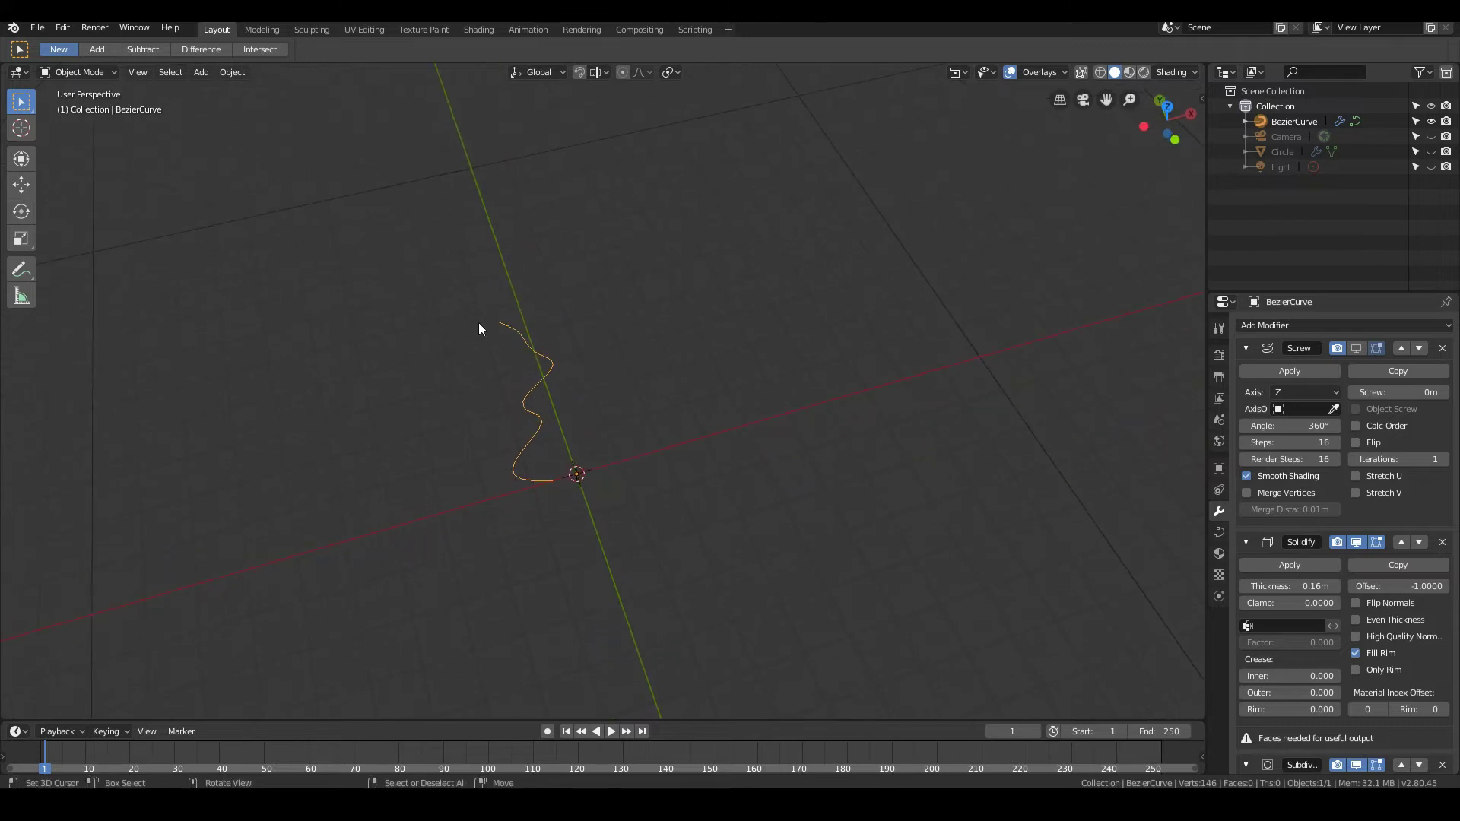
click(1357, 349)
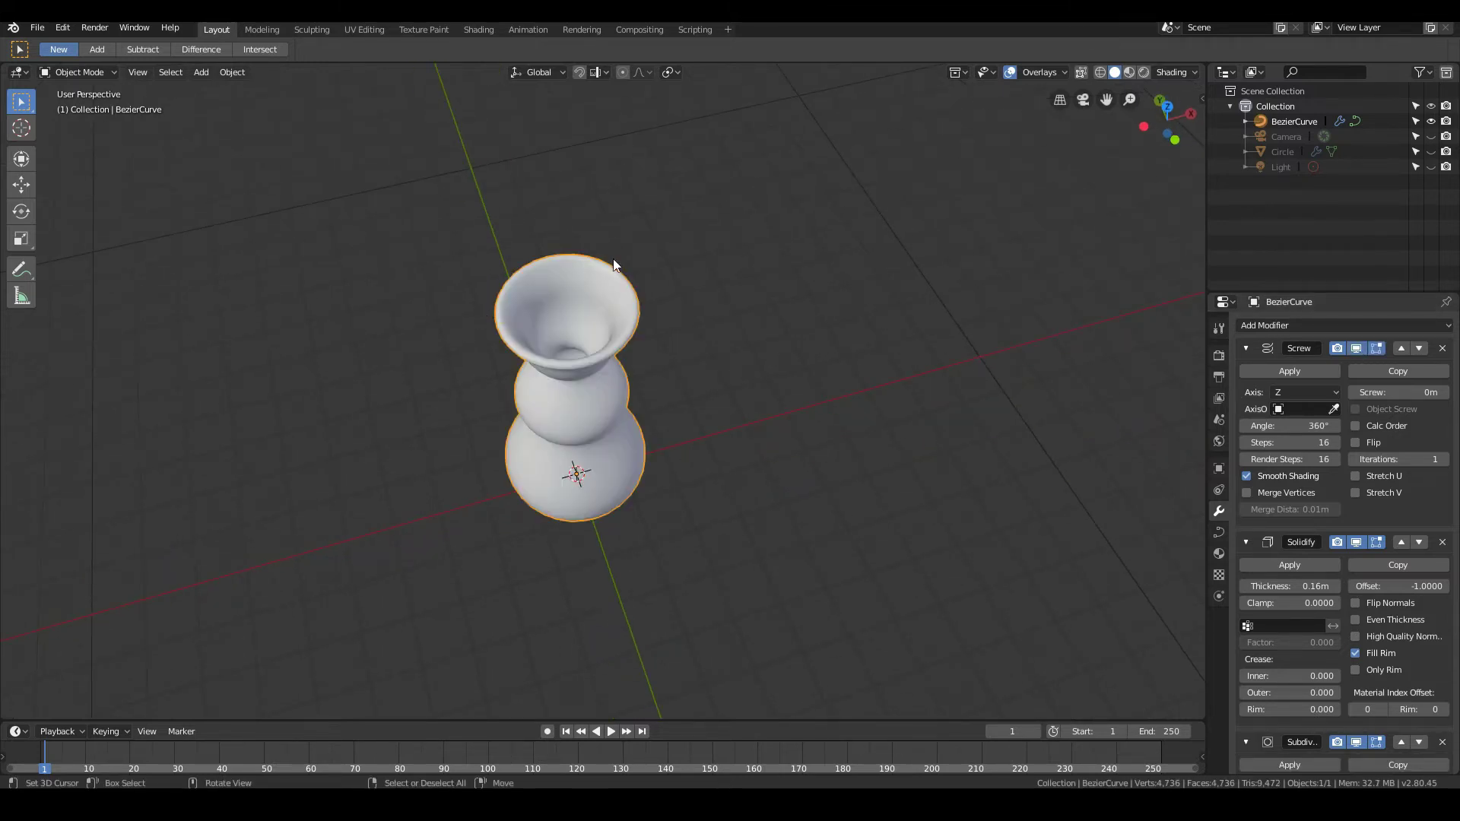
middle_drag(586, 378, 572, 314)
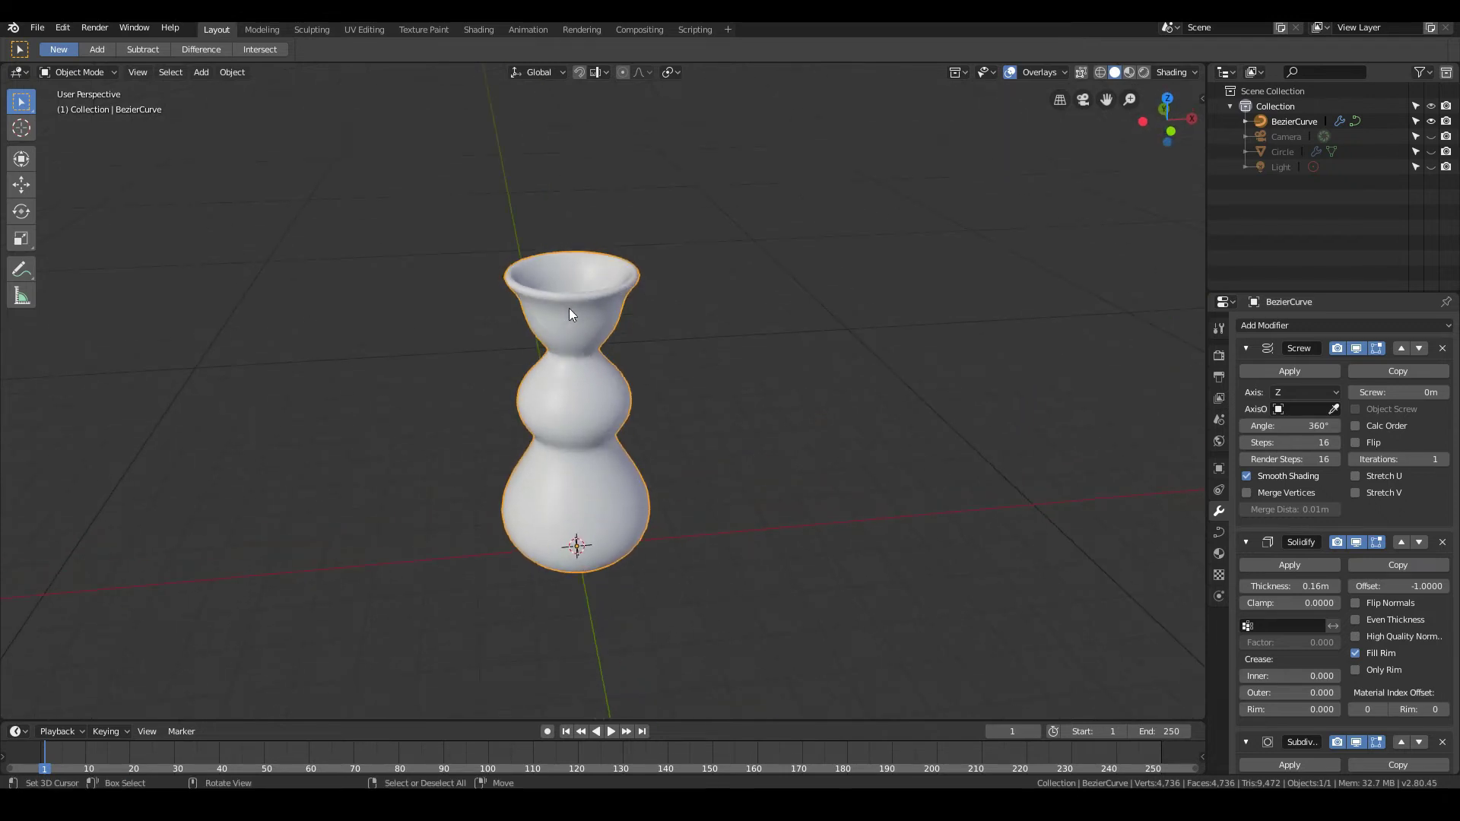
click(1331, 392)
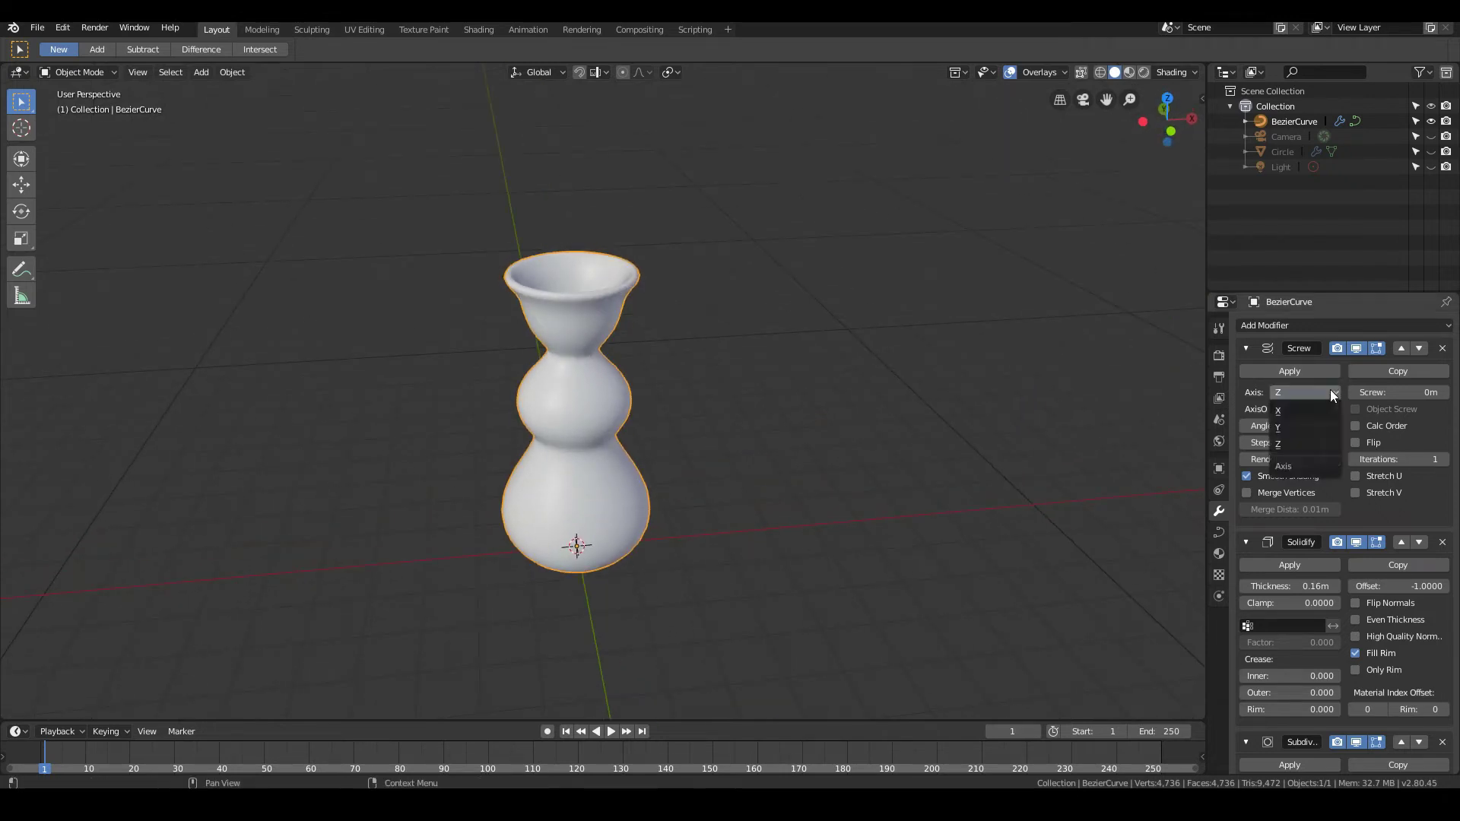
click(1278, 410)
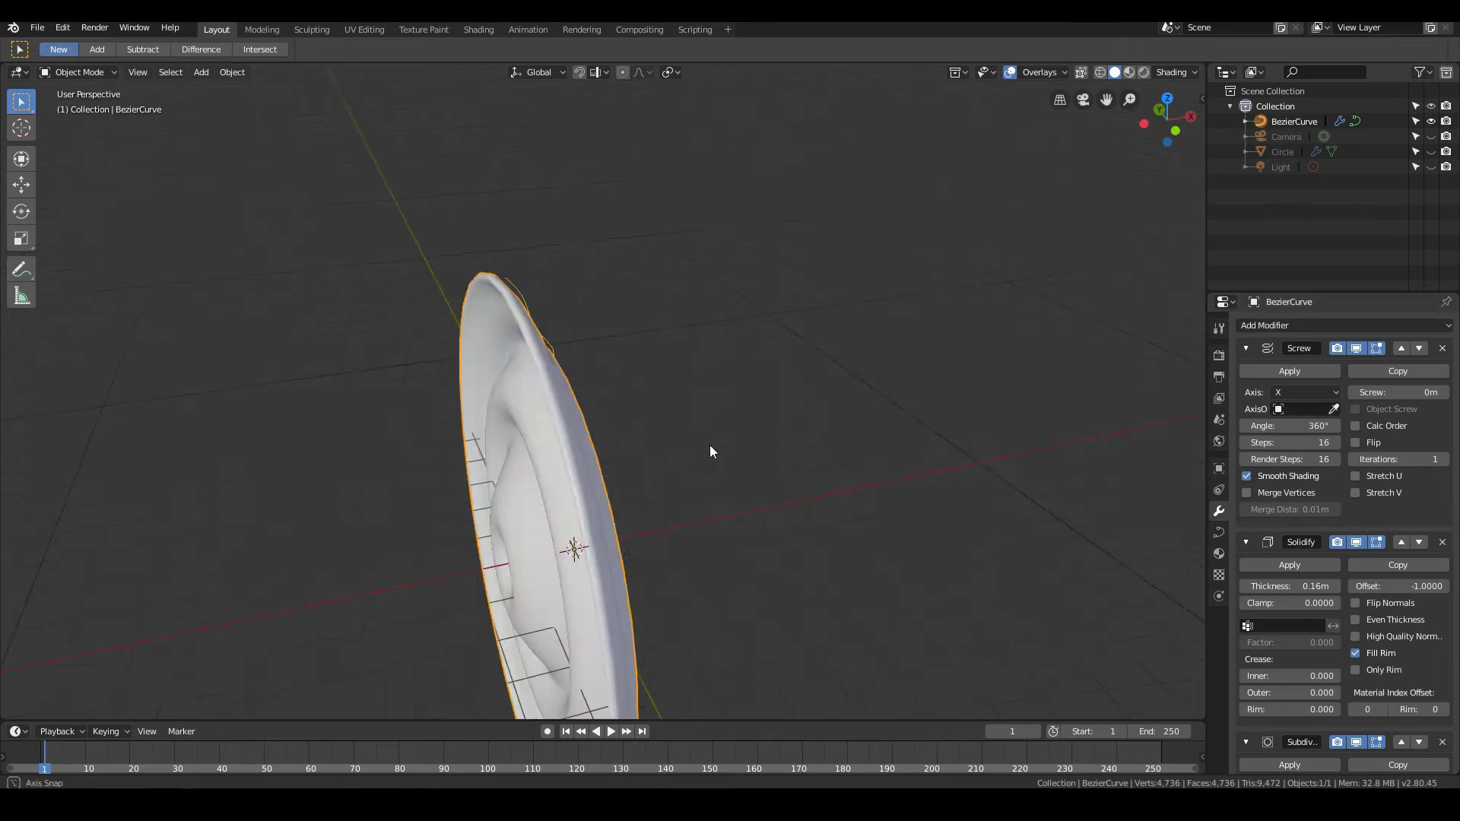
middle_drag(709, 445, 1407, 408)
click(1308, 391)
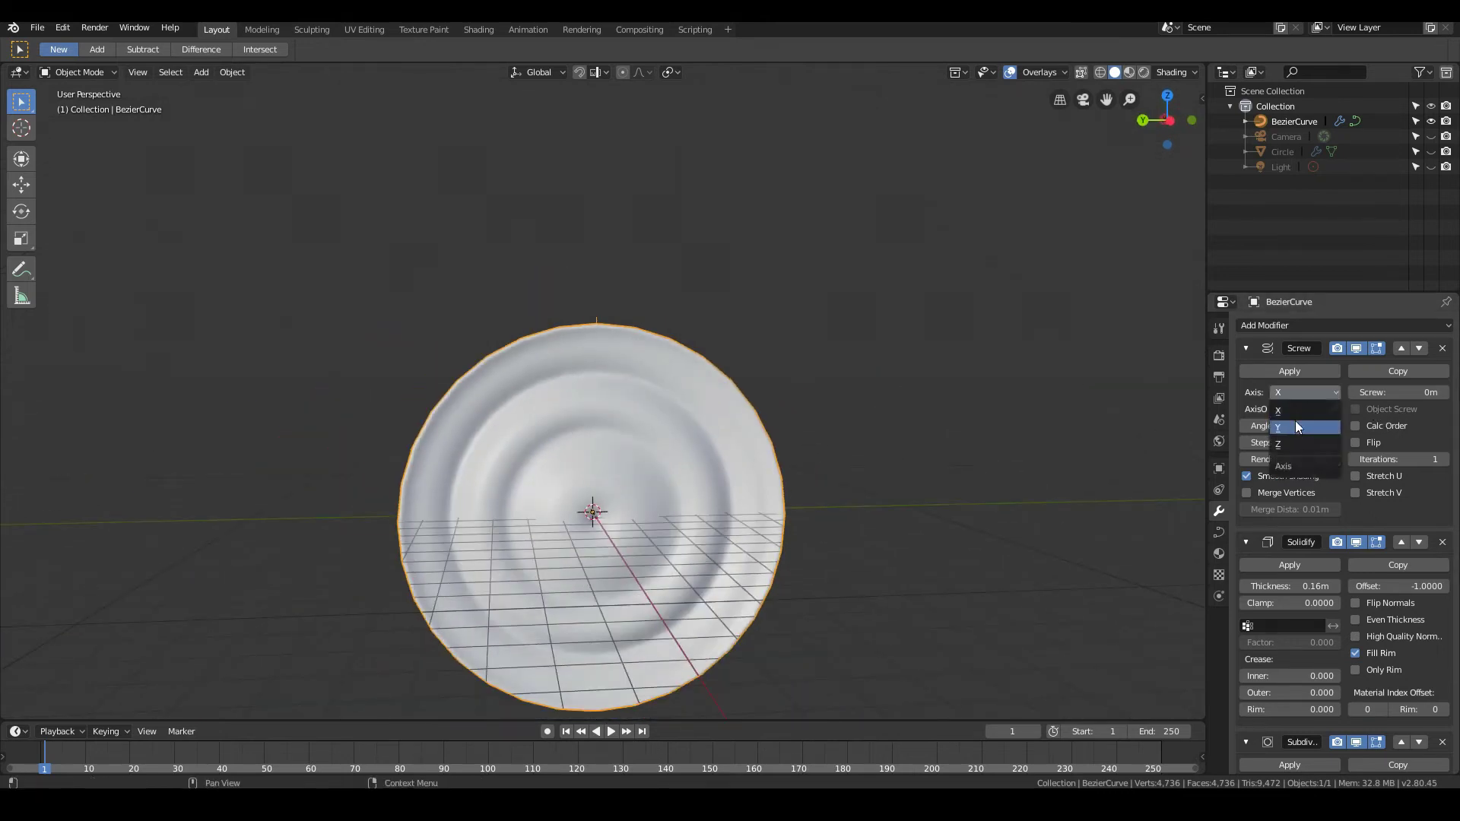
click(1298, 426)
middle_drag(1106, 450, 952, 470)
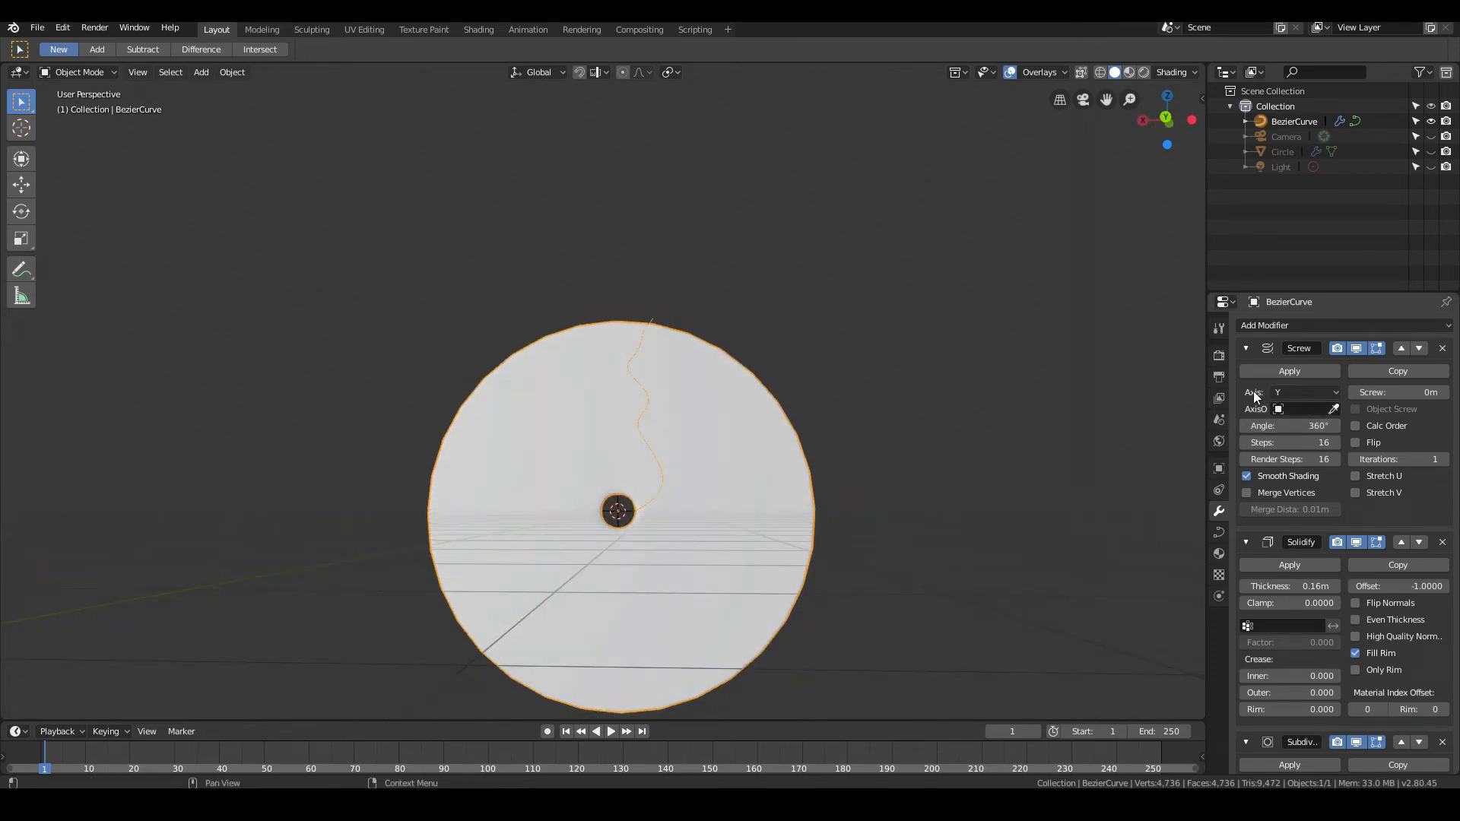
middle_drag(586, 522, 714, 542)
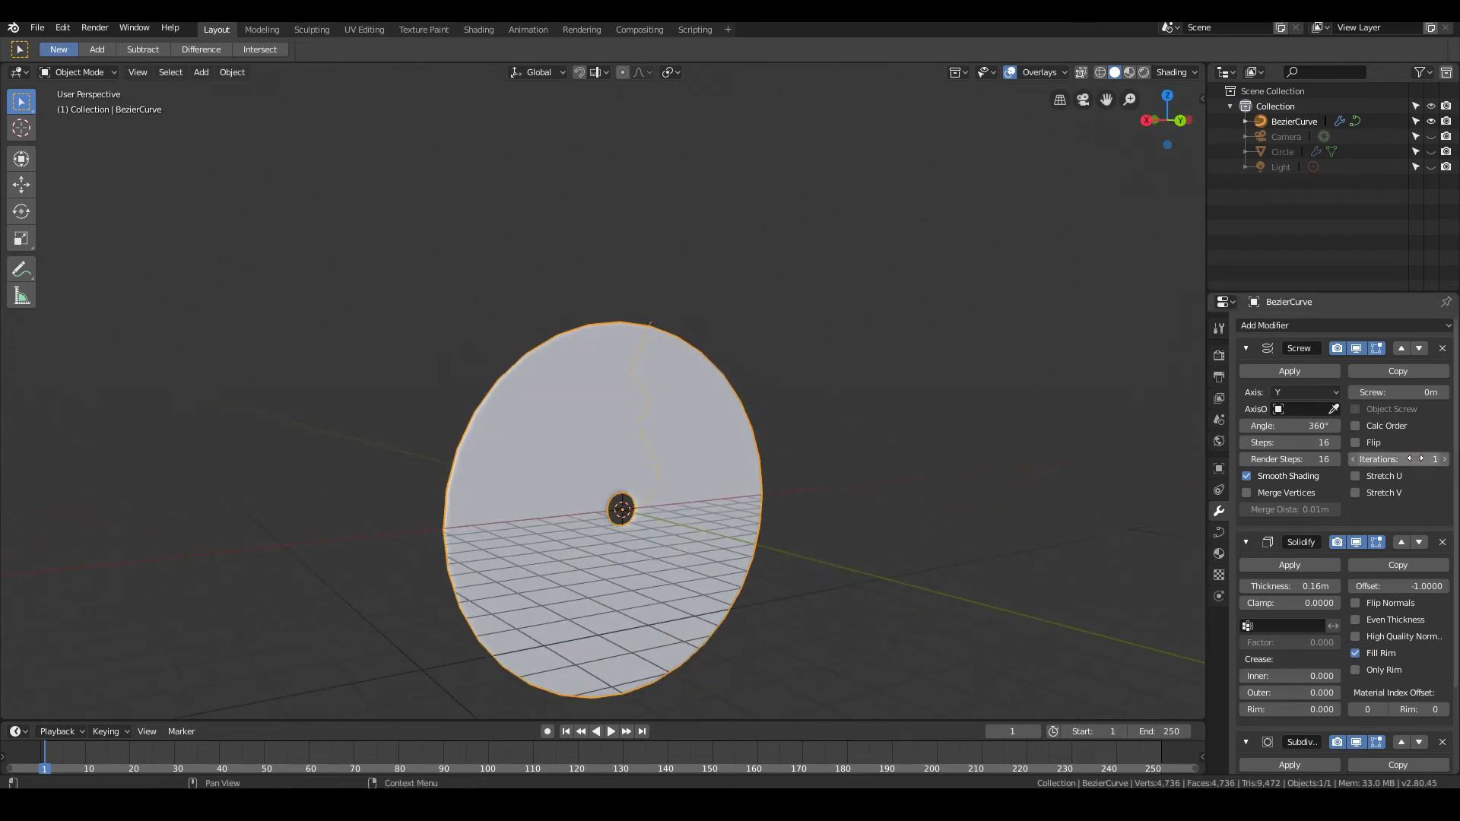
middle_drag(1102, 148, 1164, 125)
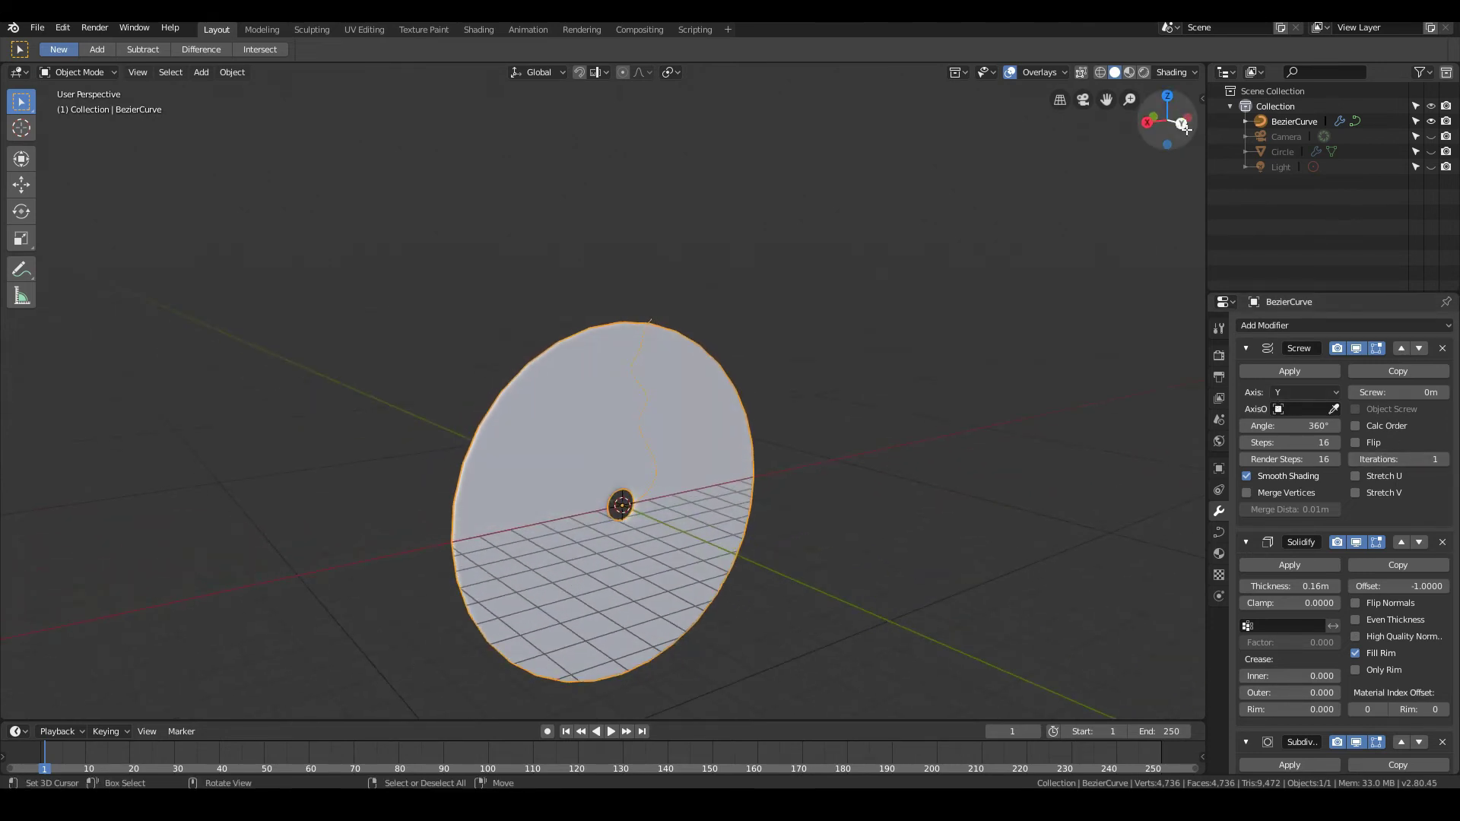
middle_drag(963, 656, 779, 559)
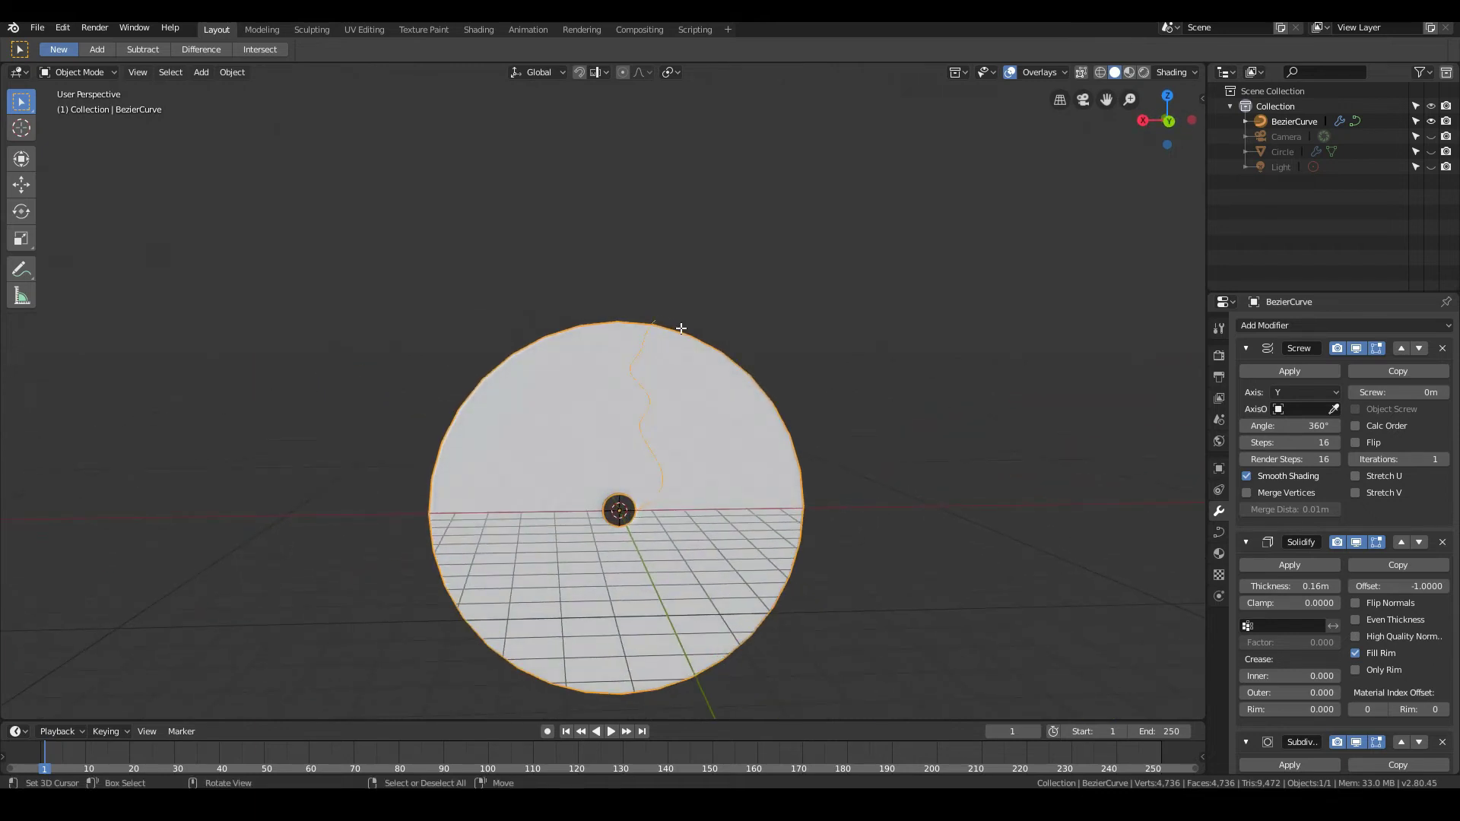
middle_drag(752, 559, 713, 632)
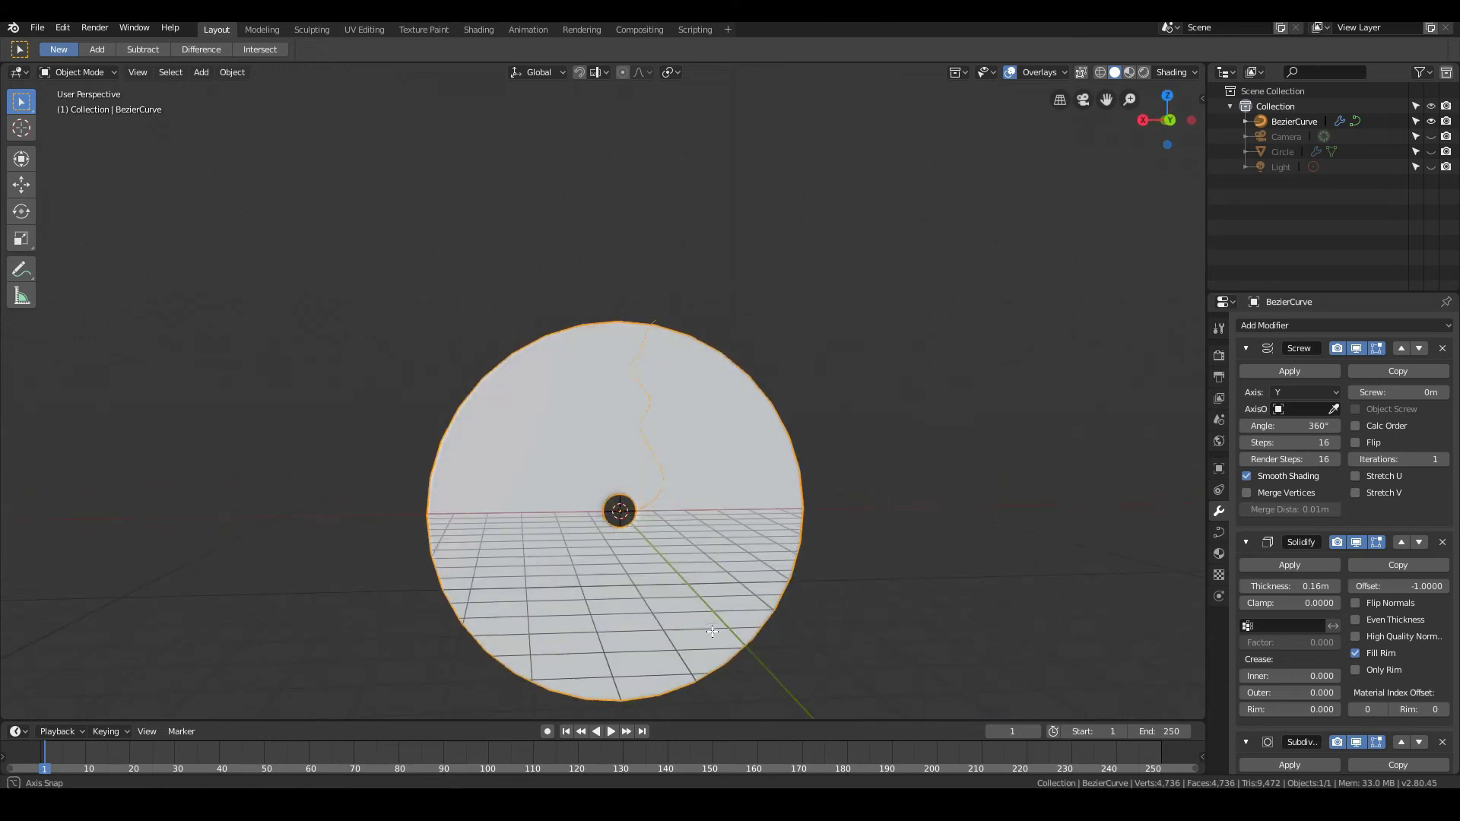
click(1287, 394)
click(1296, 411)
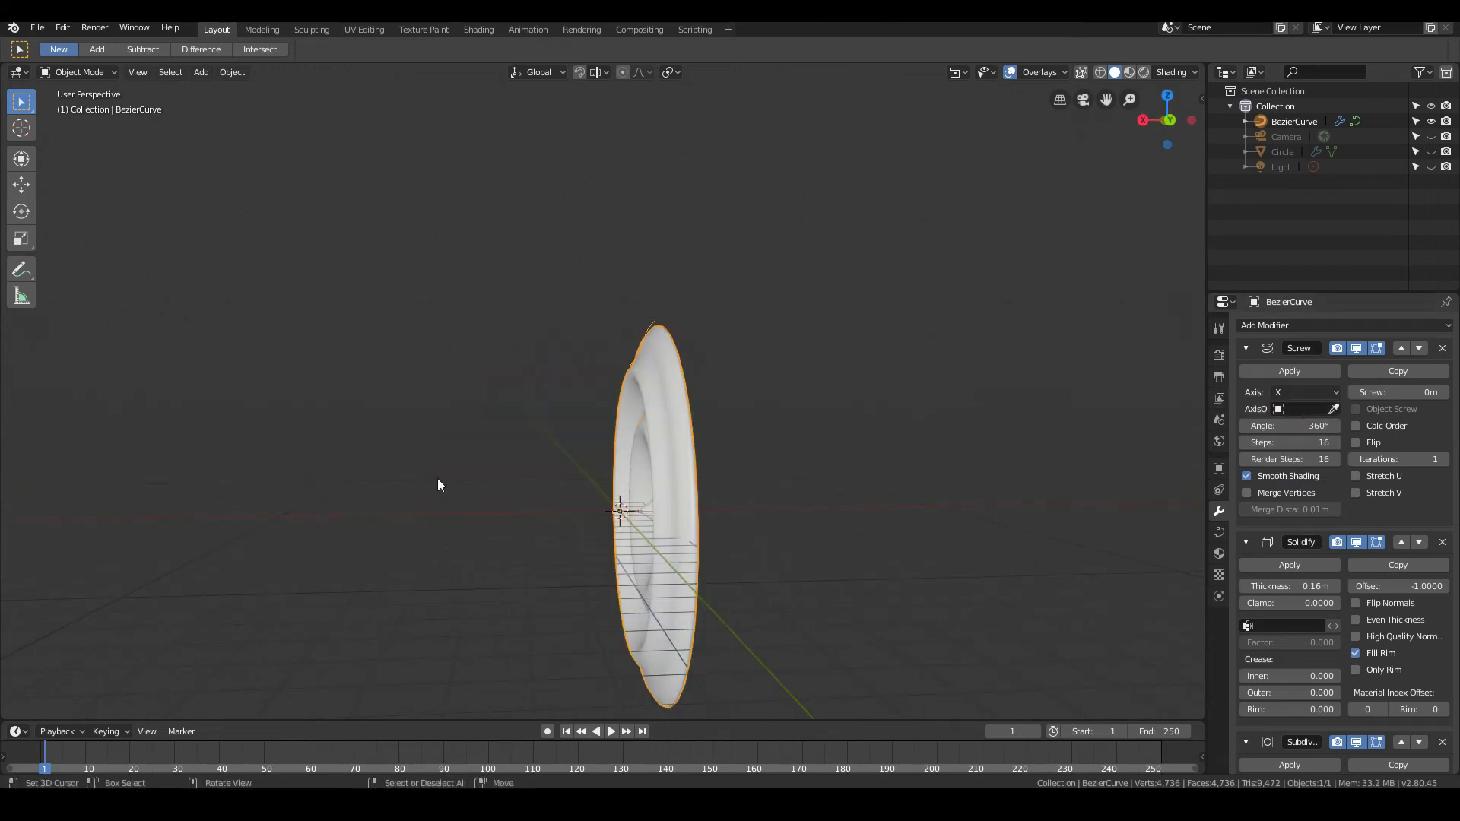
middle_drag(437, 479, 605, 350)
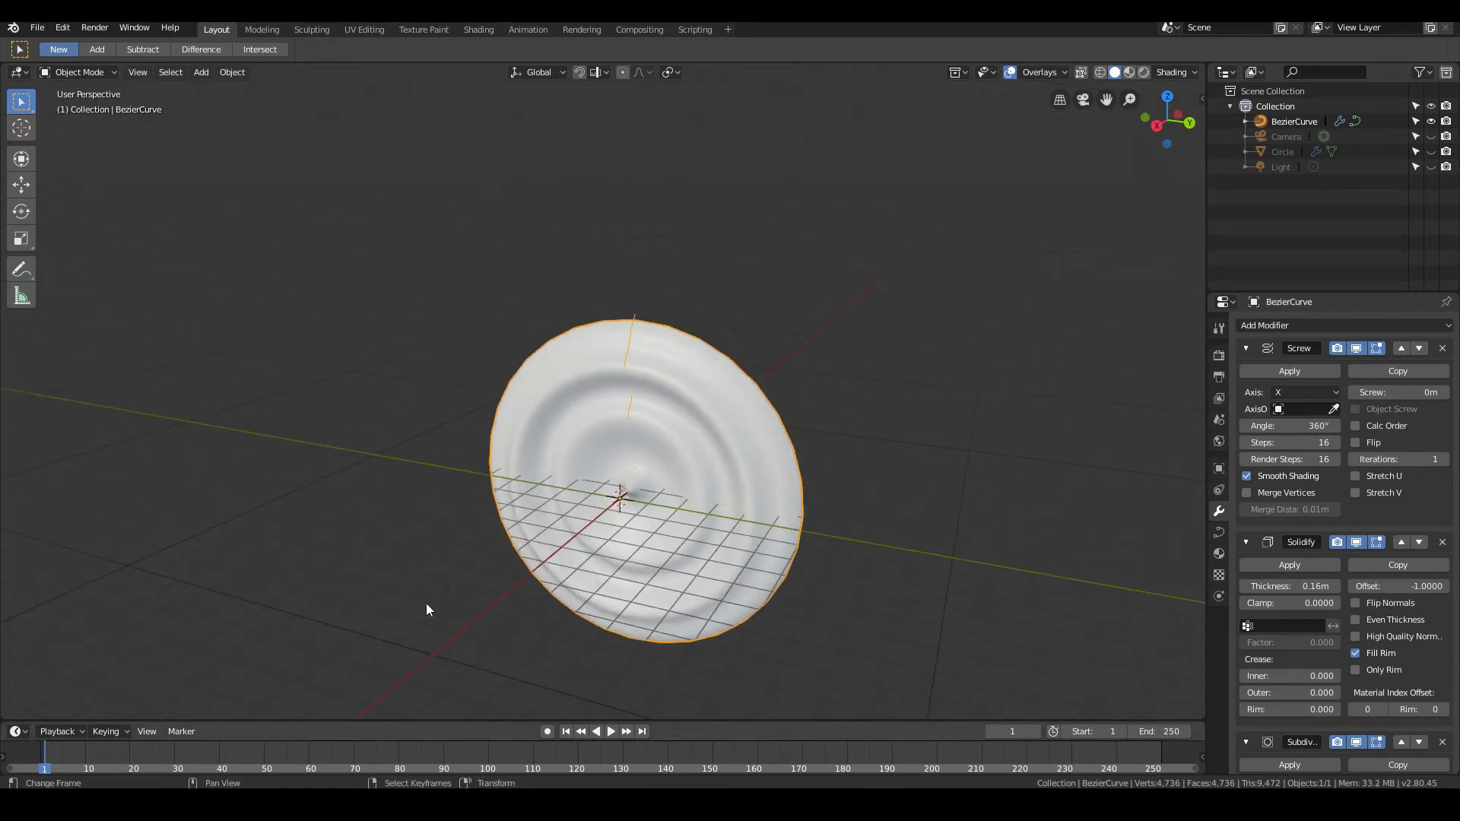
middle_drag(691, 607, 832, 613)
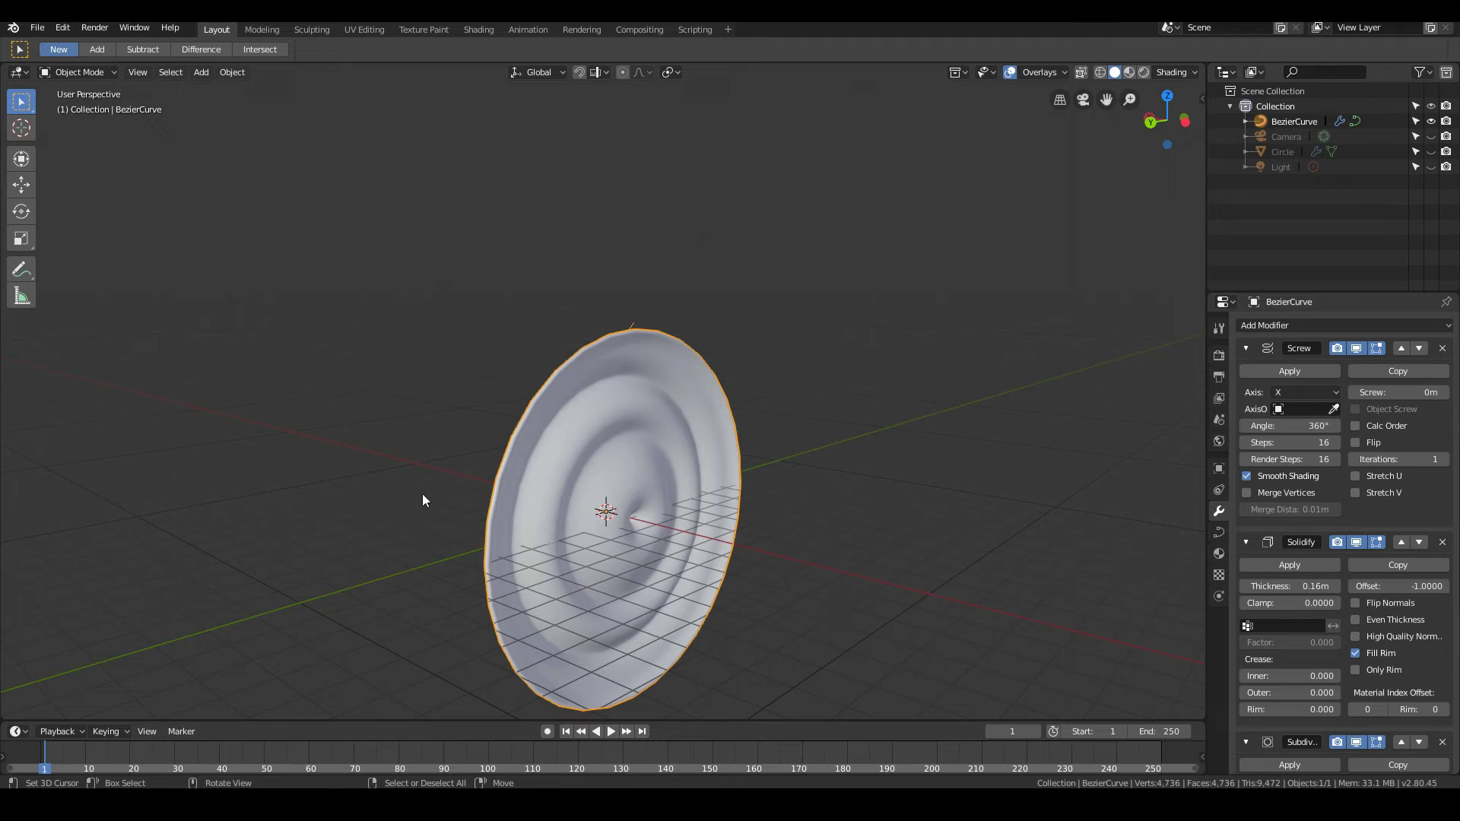
middle_drag(424, 499, 649, 499)
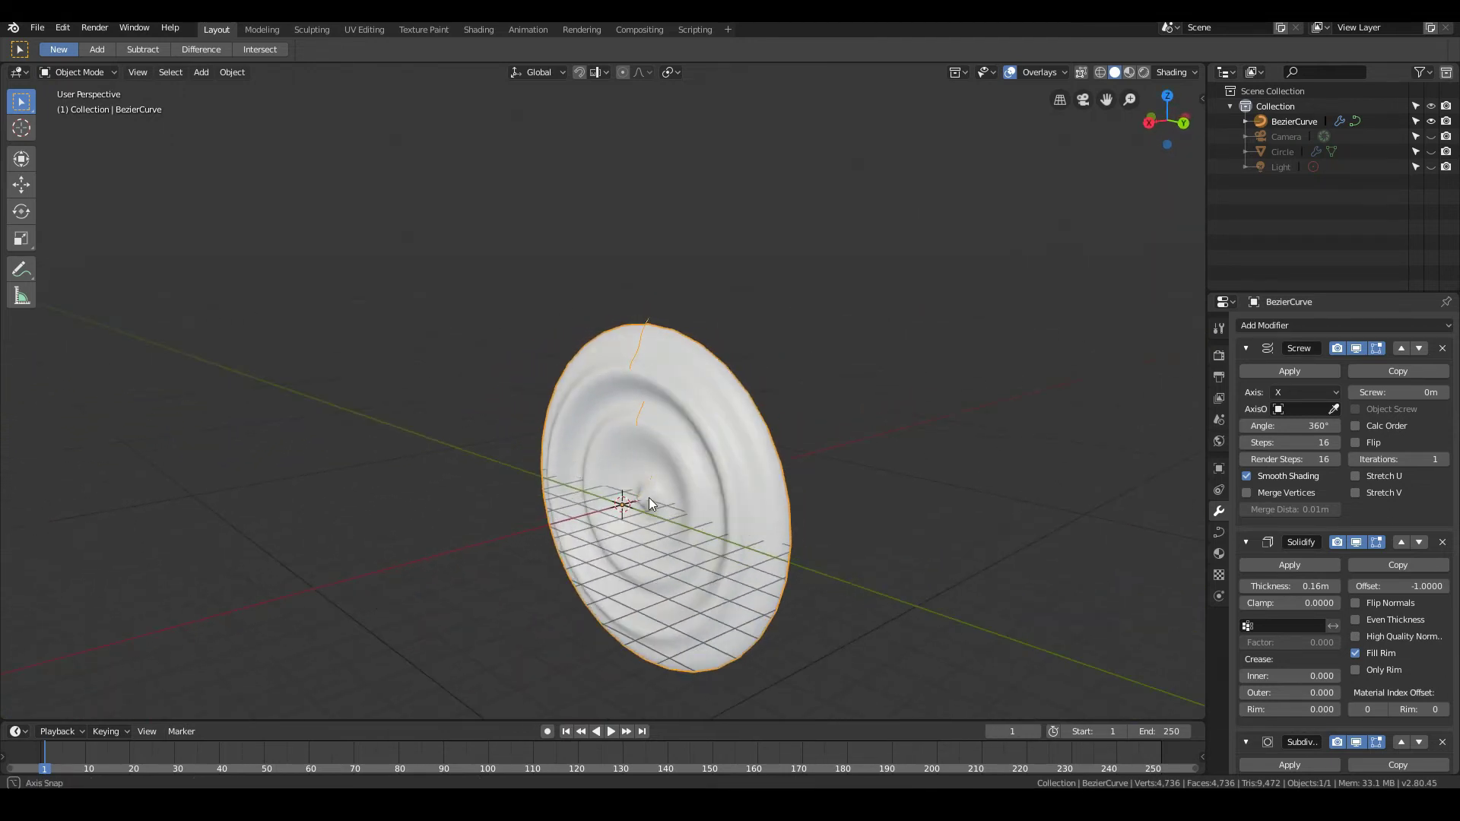
click(1288, 393)
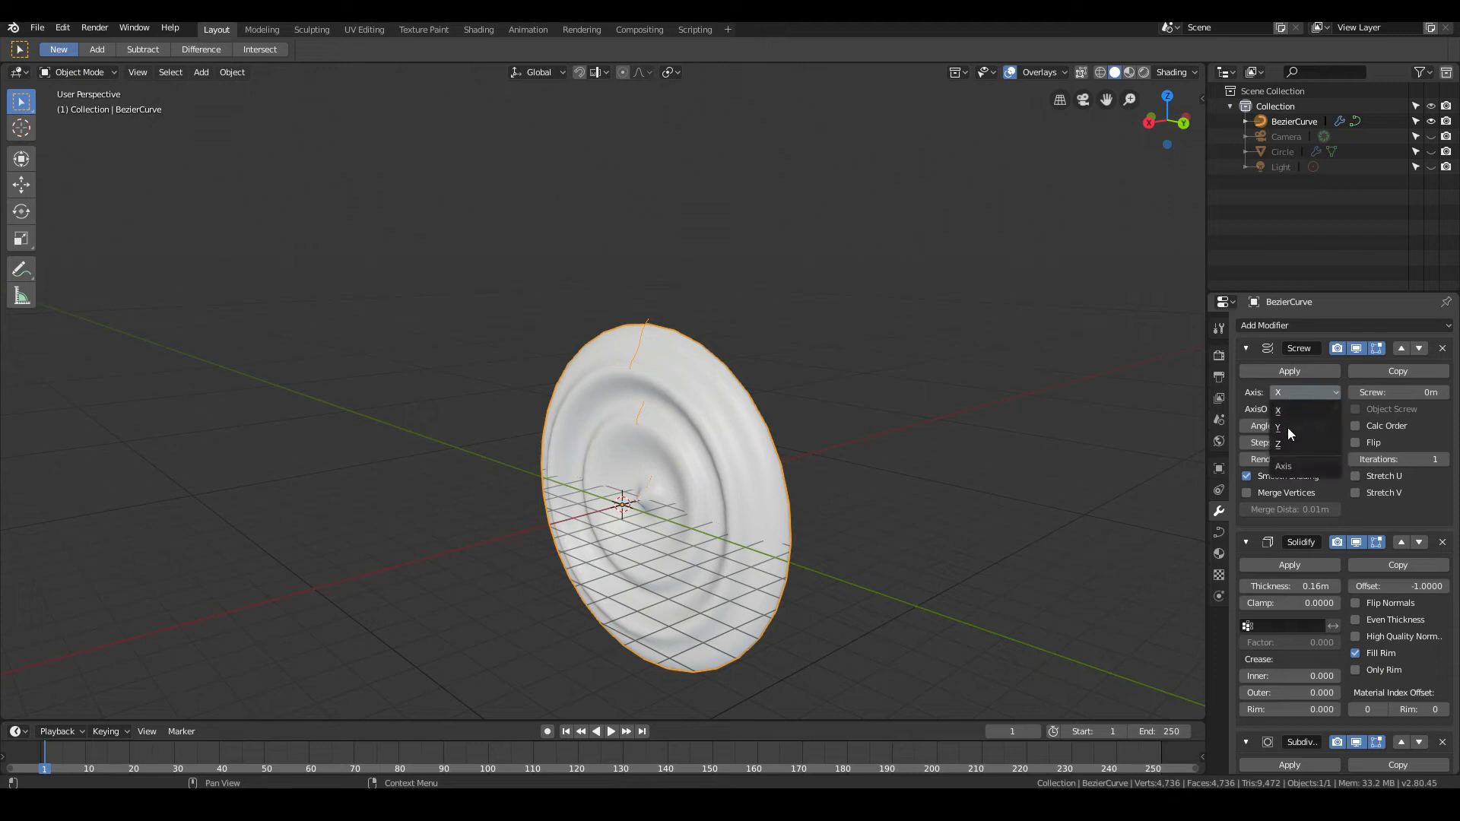
click(1286, 443)
middle_drag(550, 377, 632, 44)
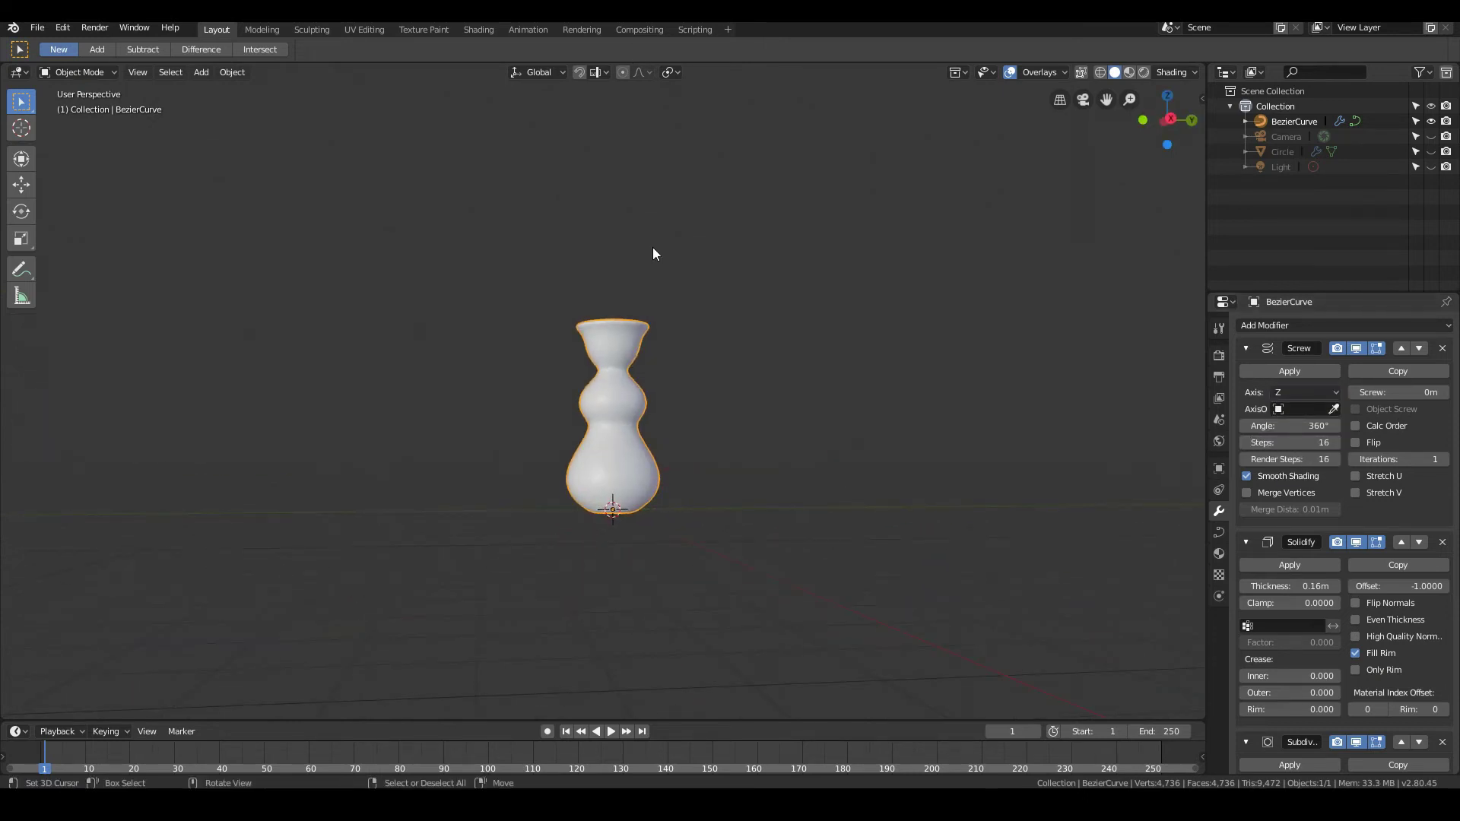
key(KP_1)
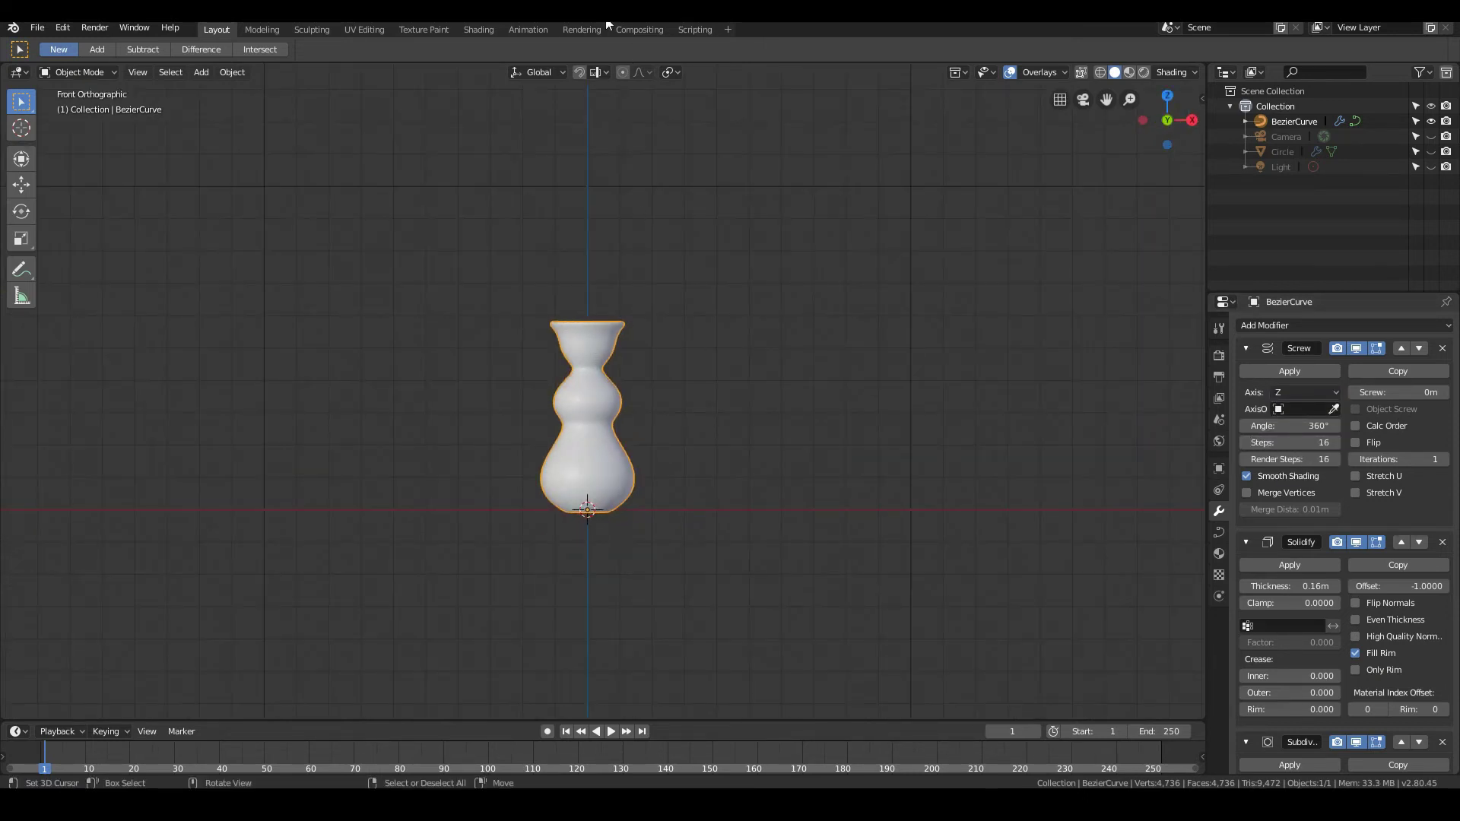
middle_drag(601, 399, 626, 441)
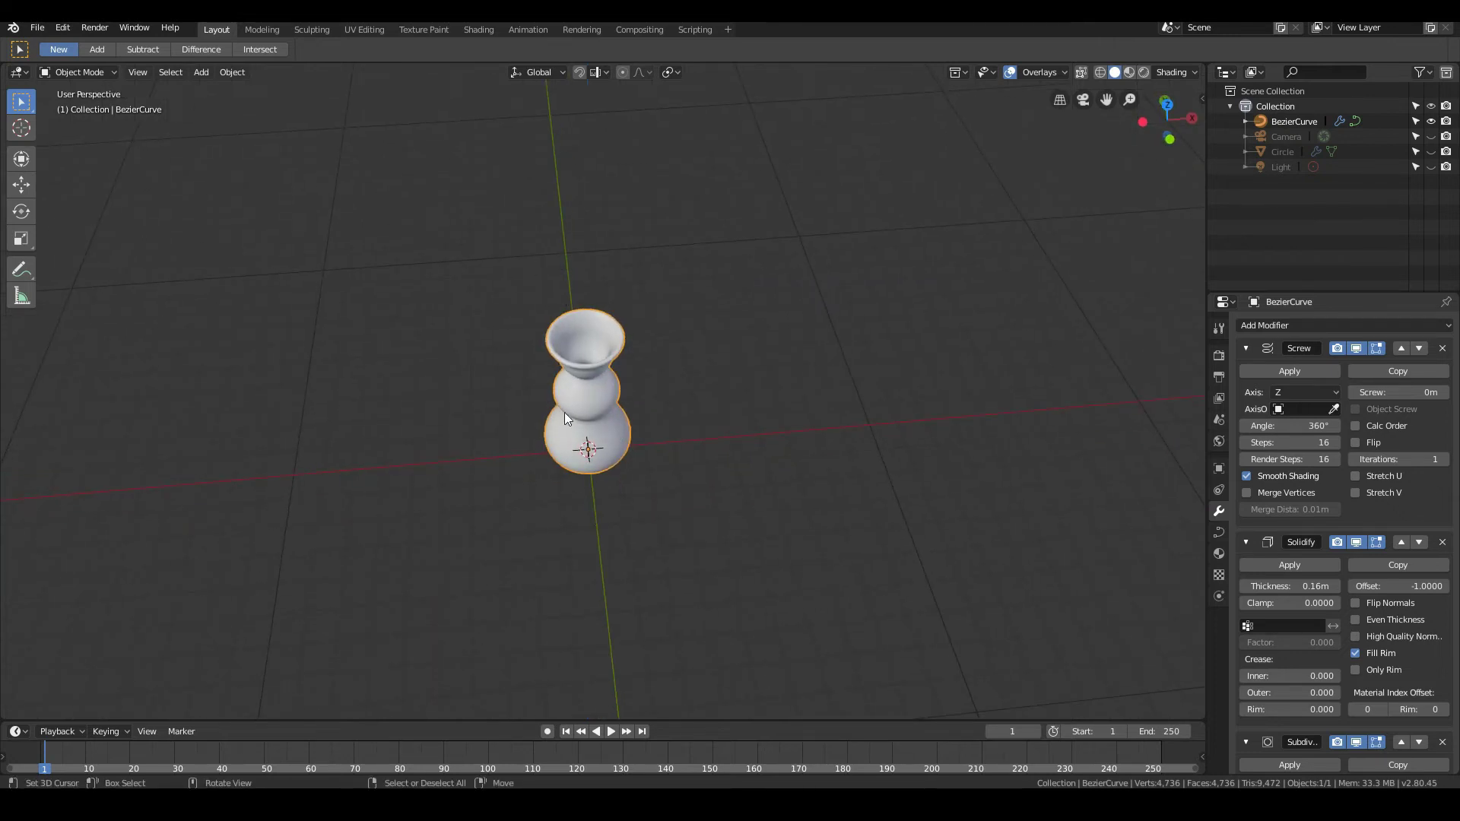
scroll(599, 341, up, 3)
middle_drag(591, 340, 569, 262)
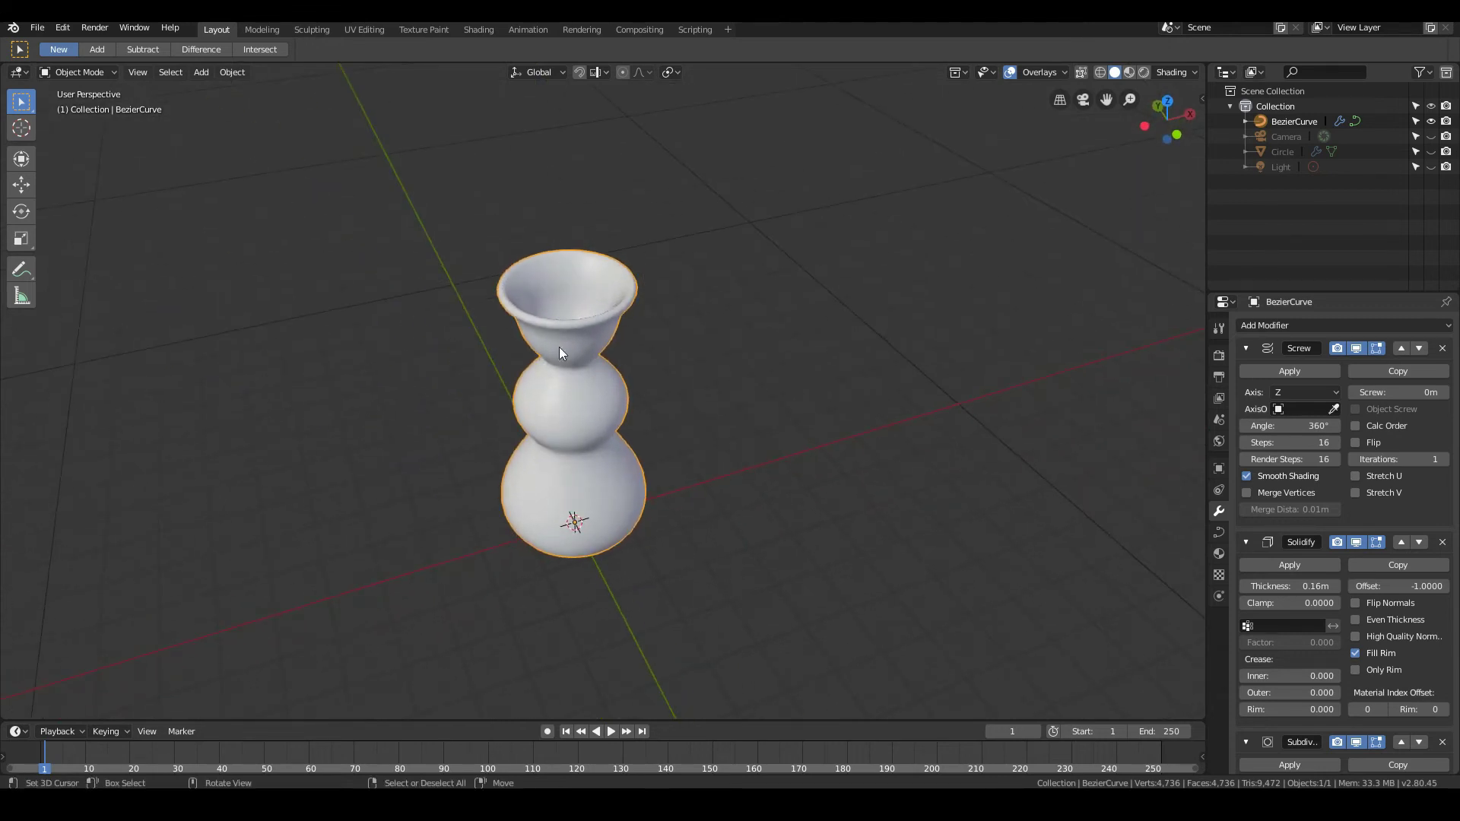
middle_drag(559, 347, 531, 414)
key(KP_1)
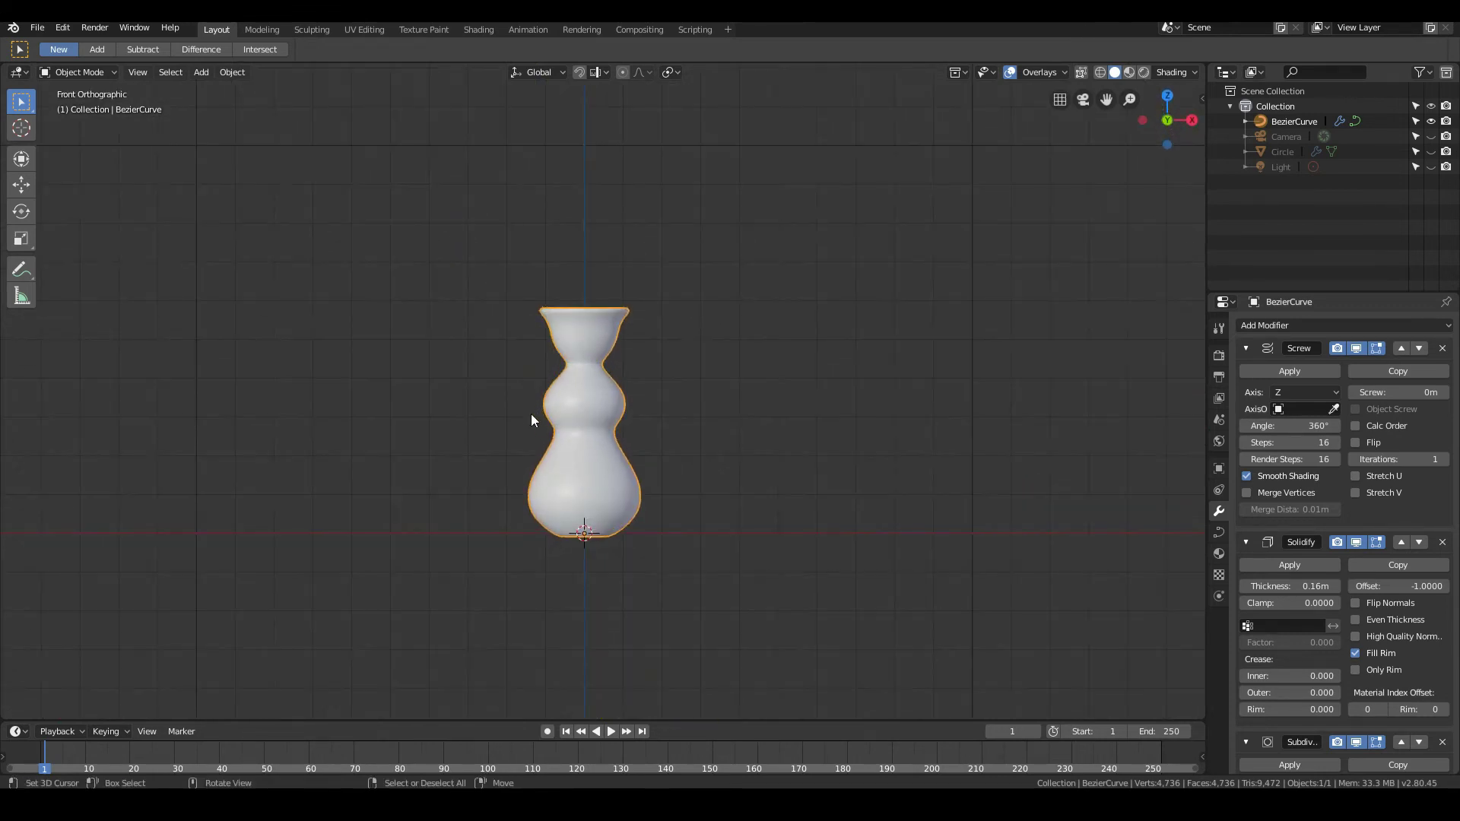
scroll(645, 433, up, 2)
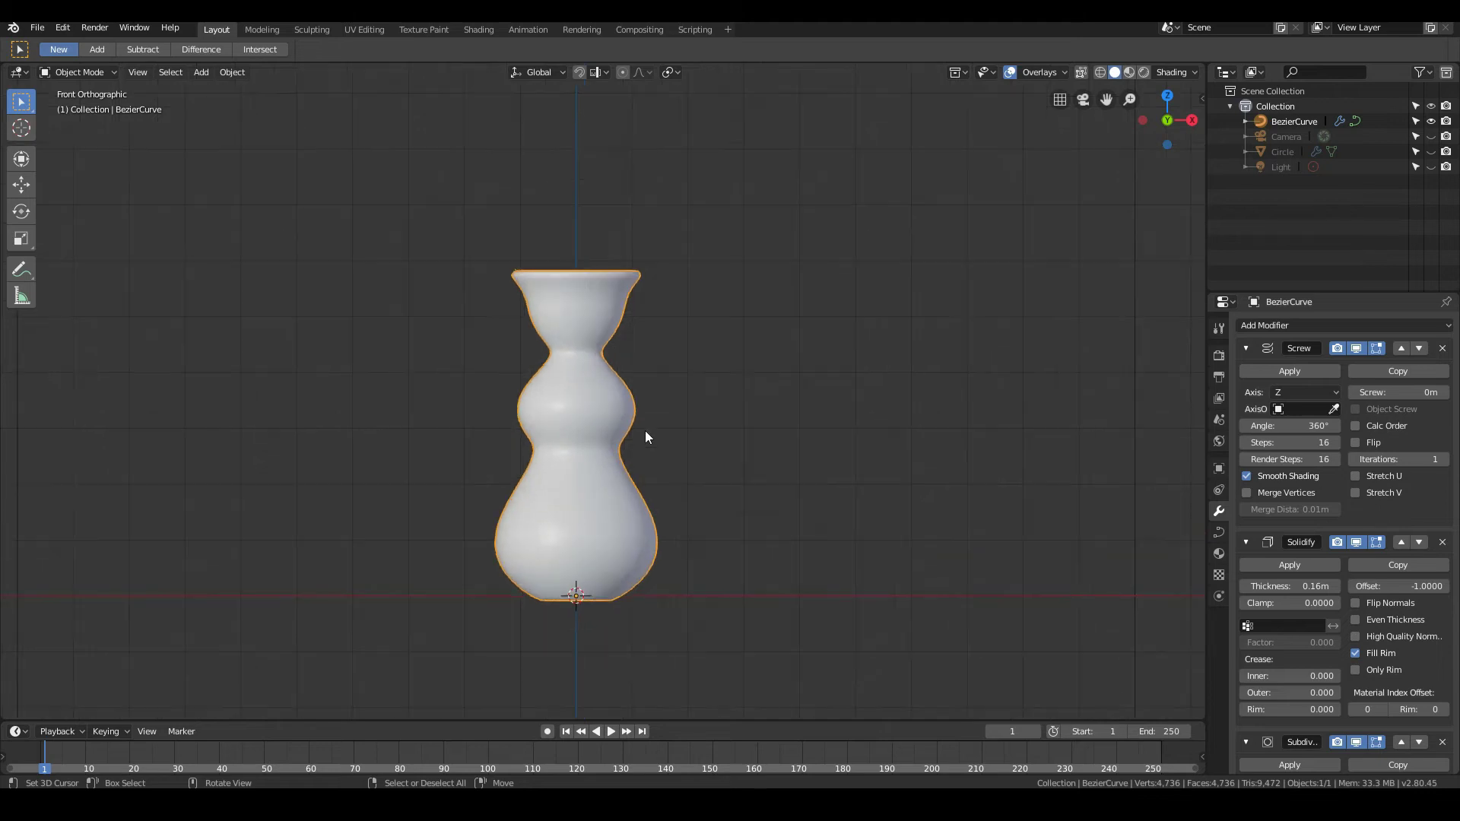
scroll(657, 450, down, 2)
scroll(657, 450, up, 2)
scroll(657, 450, down, 2)
- Duplicate the vase and place the copy to the right of the original
key(shift+d)
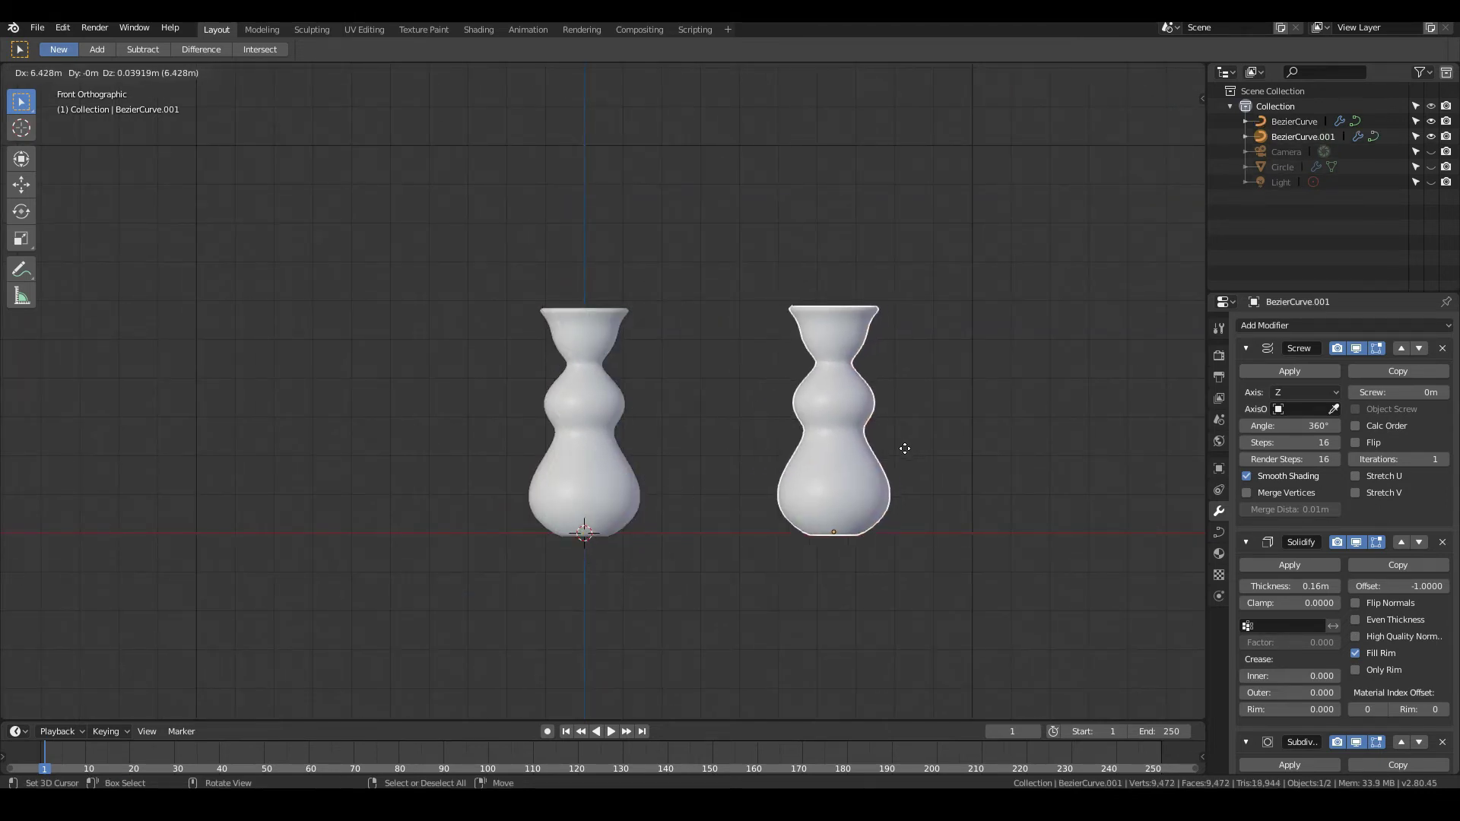
click(870, 449)
scroll(874, 447, up, 2)
- Widen the copy by moving its bottom, upper and top profile points outward
key(Tab)
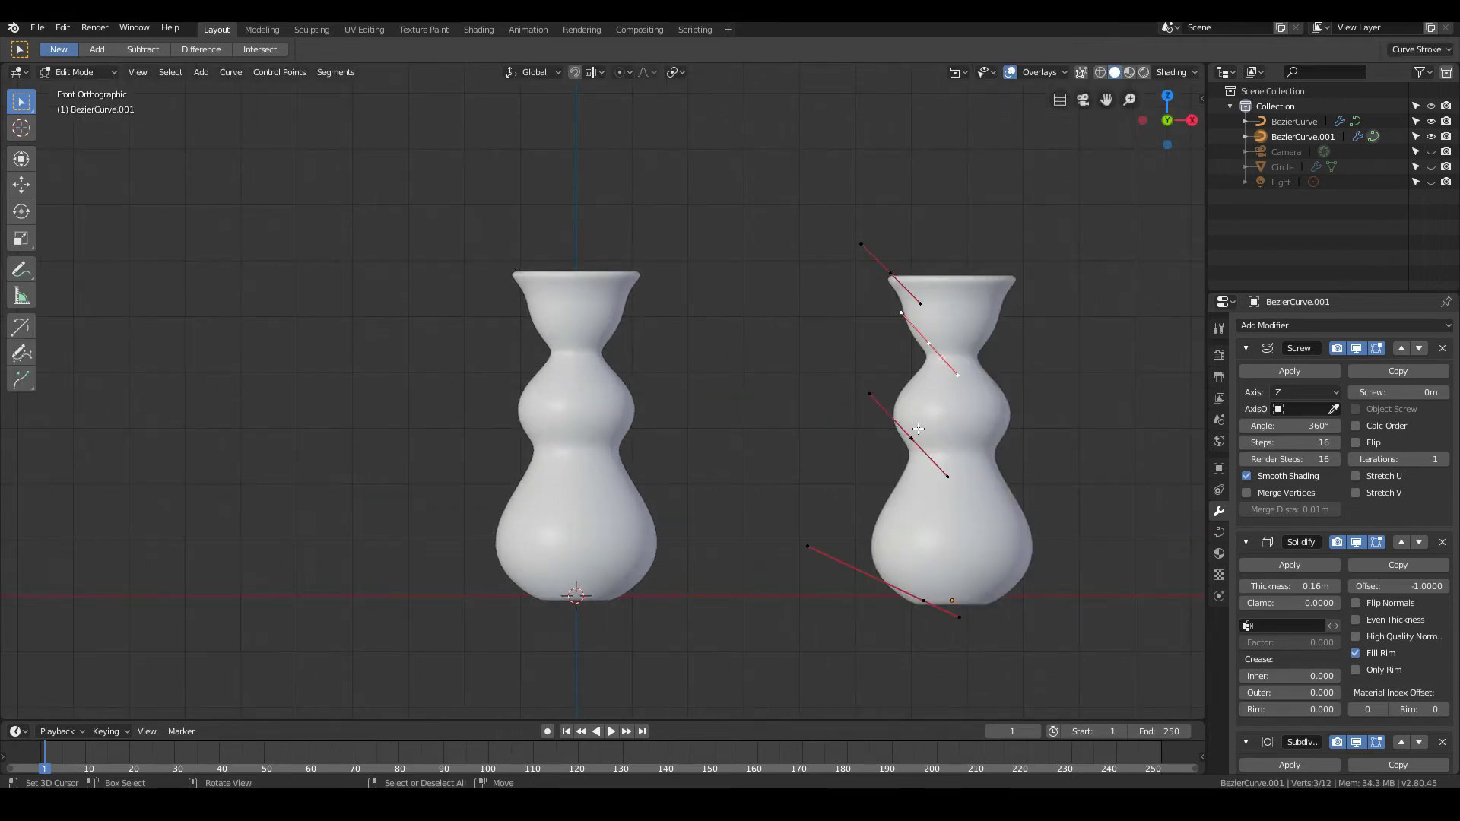
click(912, 435)
key(g)
click(869, 394)
click(929, 343)
key(g)
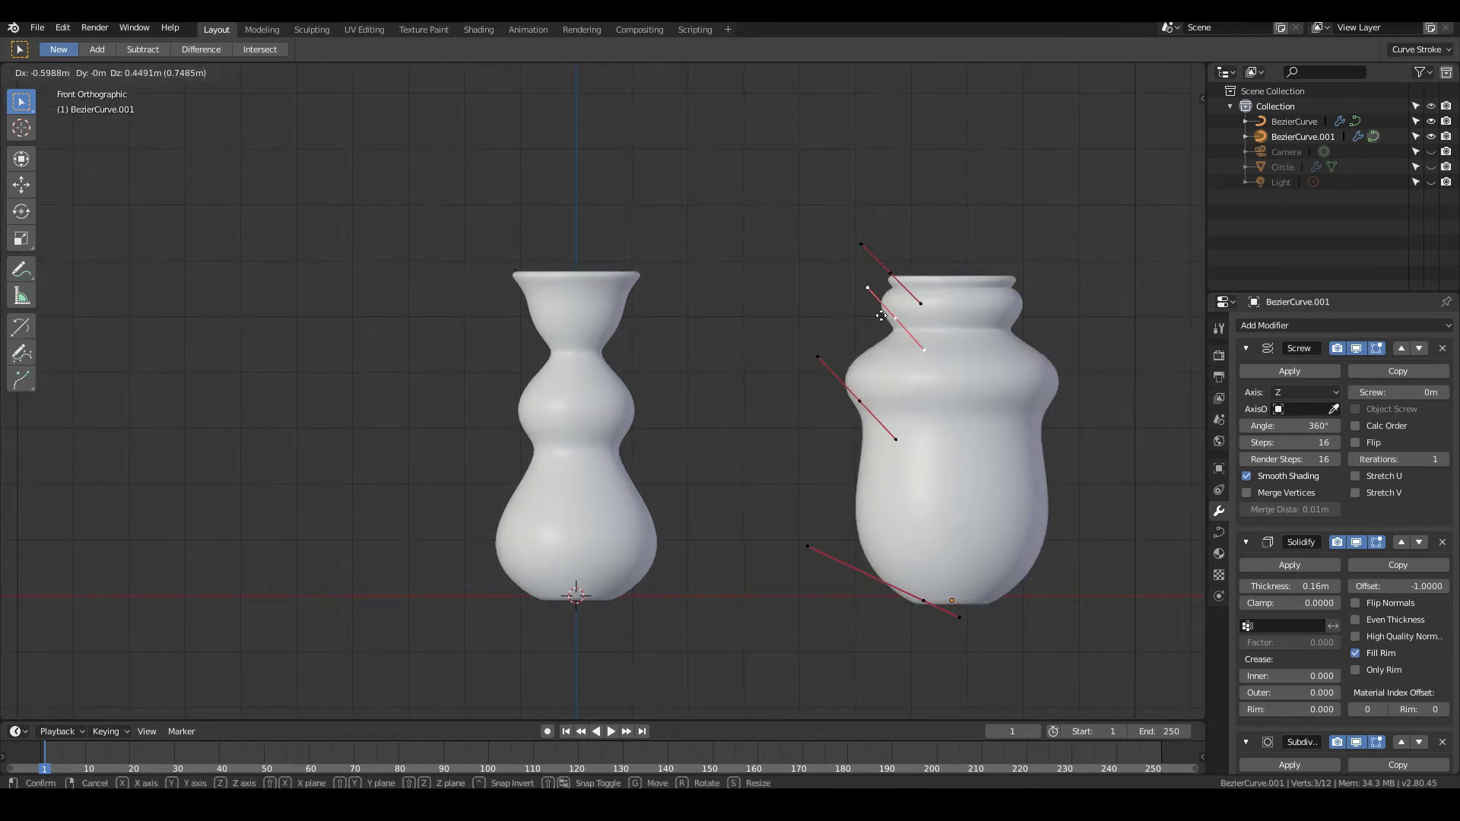
click(843, 329)
click(883, 266)
key(g)
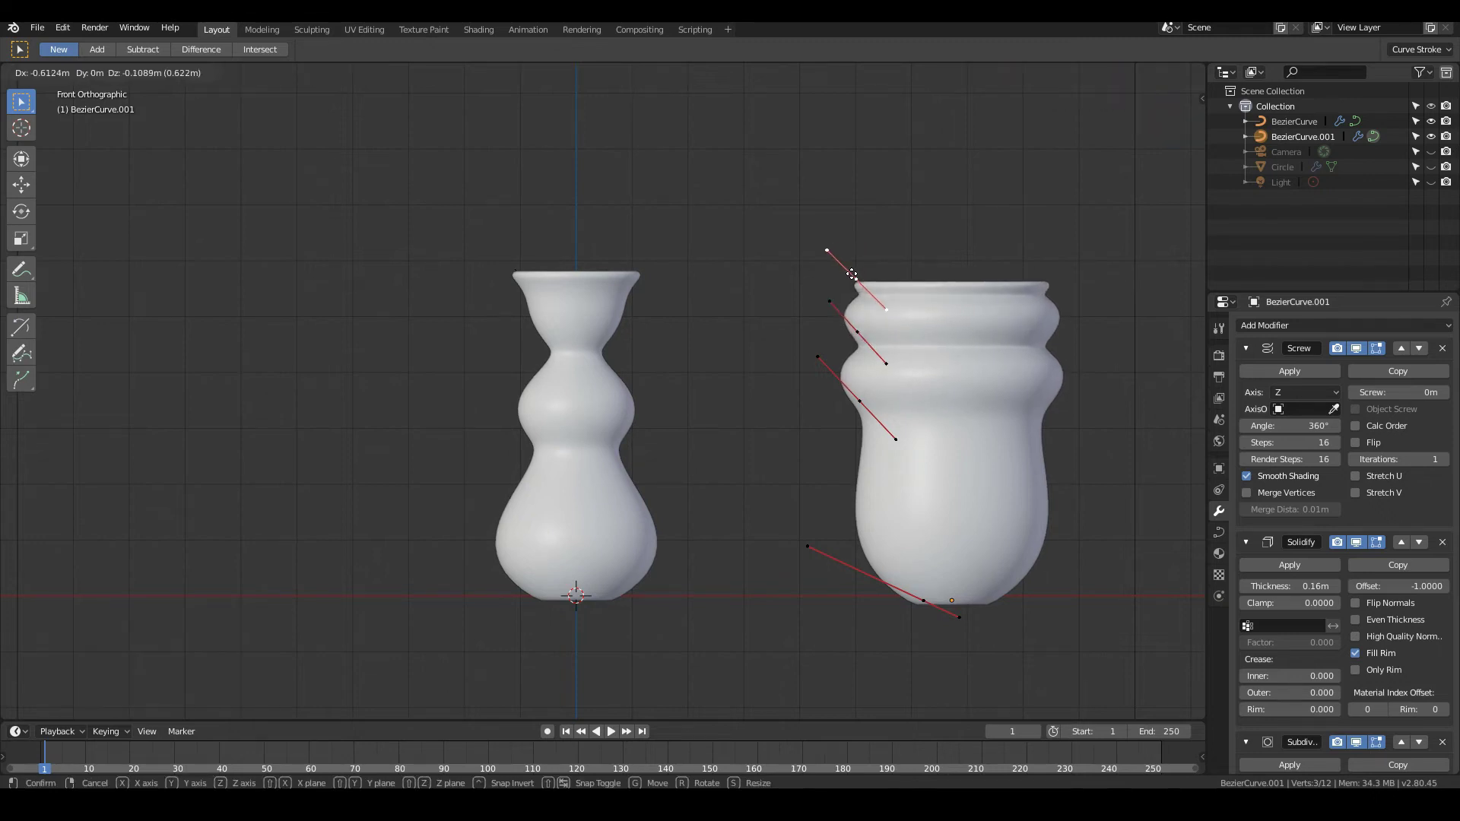
click(852, 267)
middle_drag(987, 312, 850, 421)
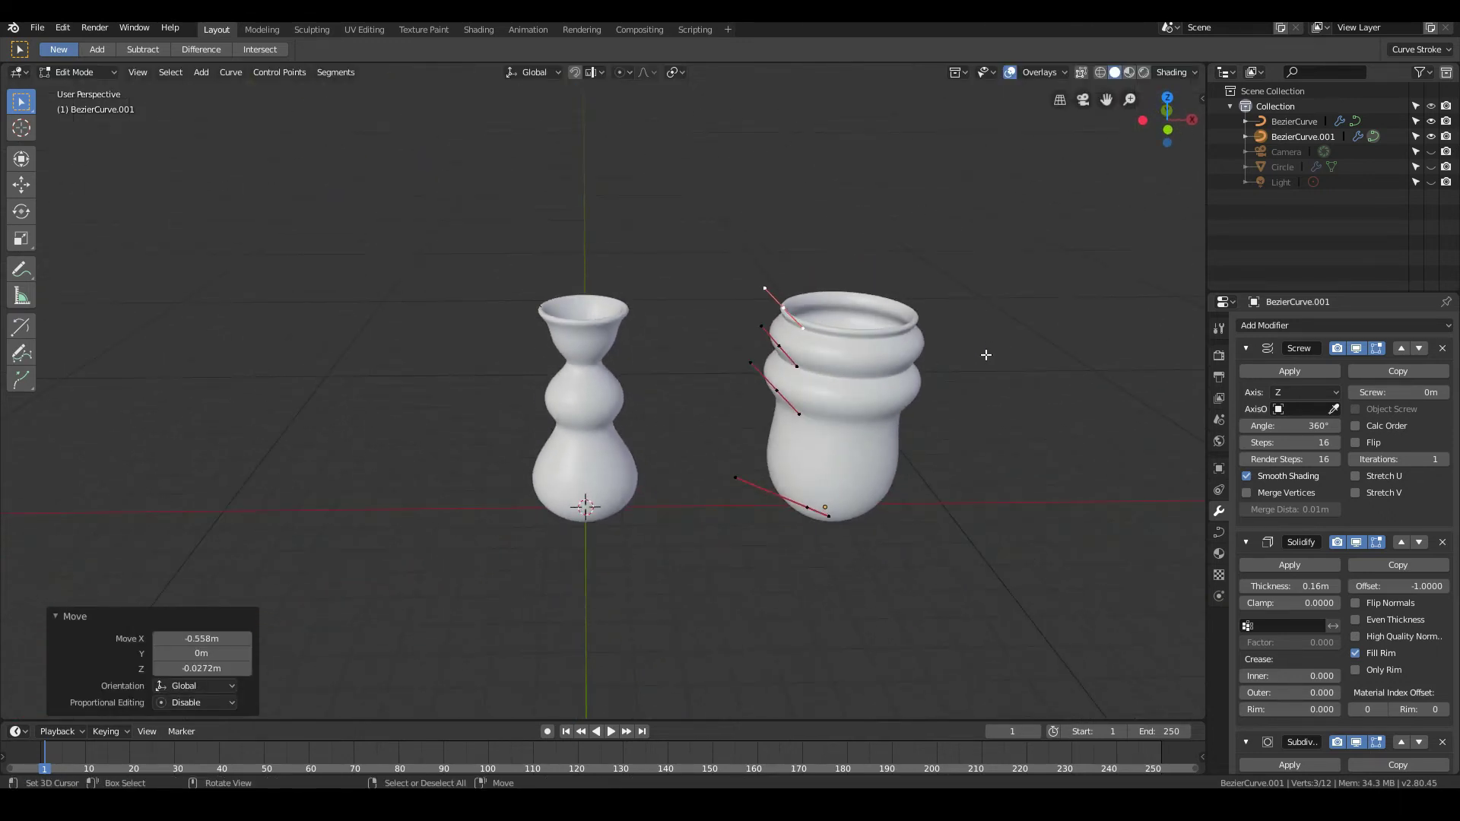
key(Tab)
- Duplicate the reshaped vase along X and place the third copy, BezierCurve.002, to the left
key(shift+d)
key(x)
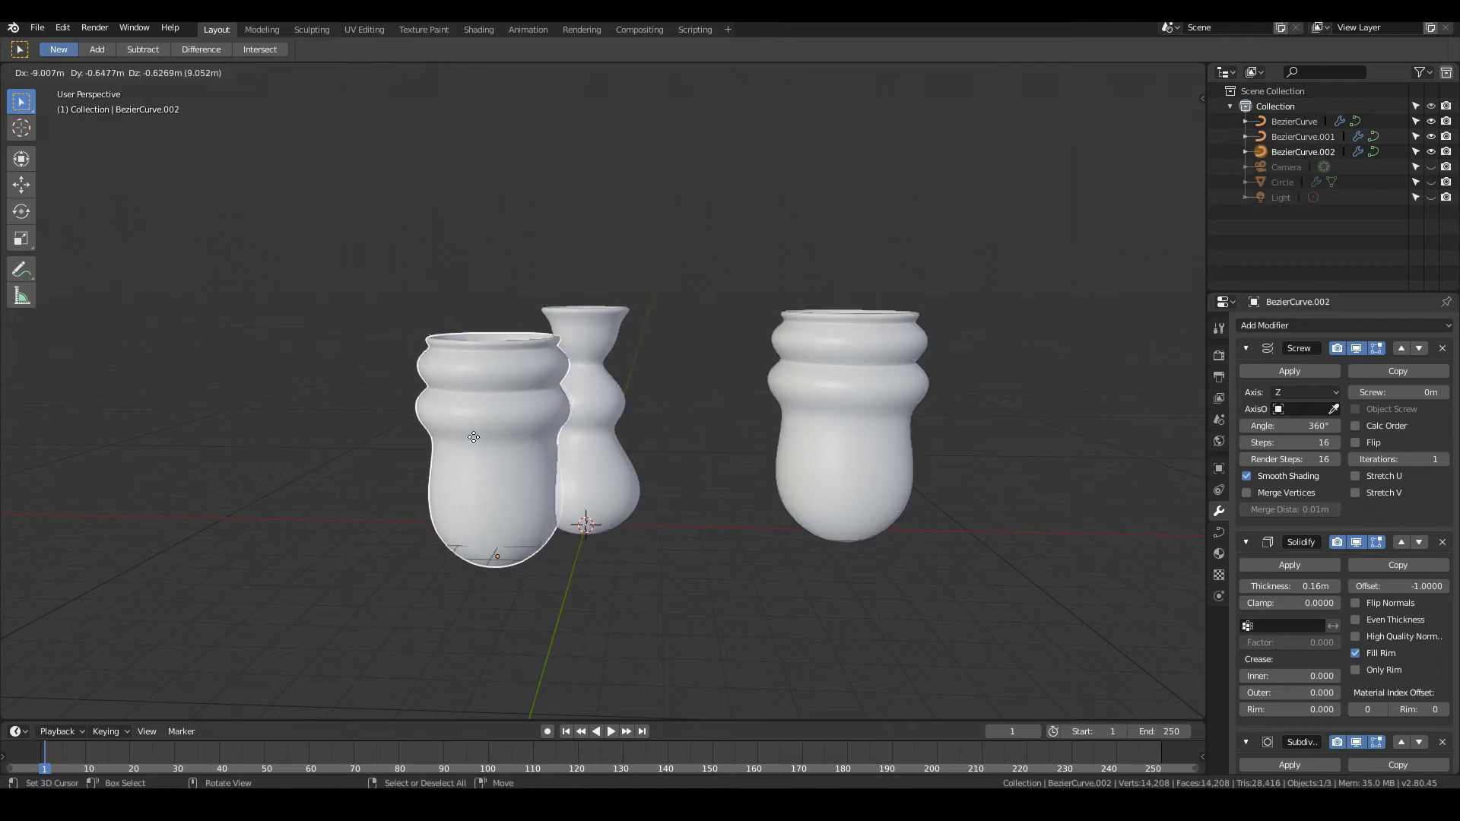
click(413, 427)
- Reshape the third vase's profile by moving a middle control point and lowering the upper point
key(Tab)
middle_drag(426, 456, 546, 468)
click(562, 400)
key(g)
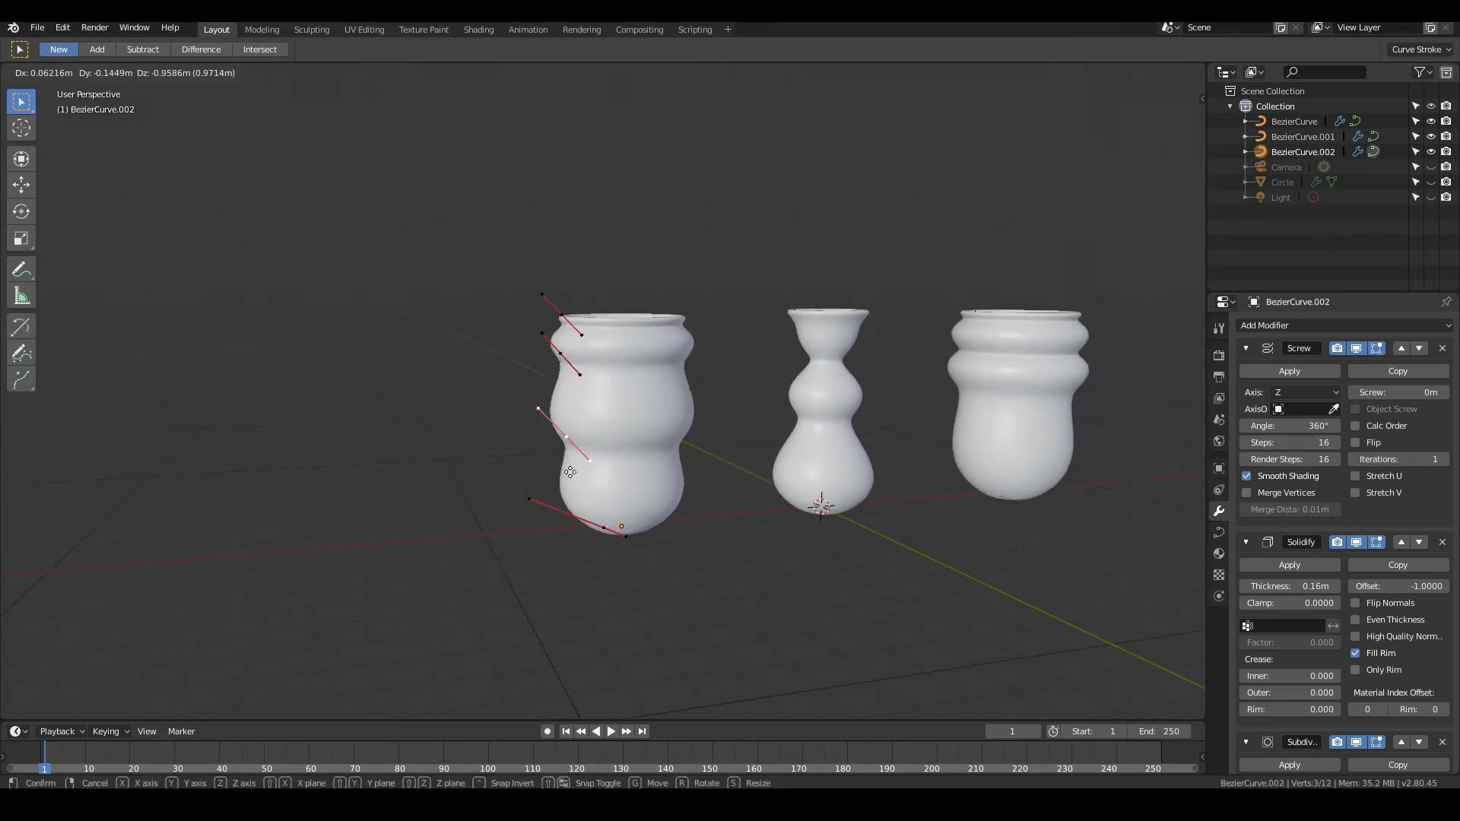
click(579, 480)
click(560, 355)
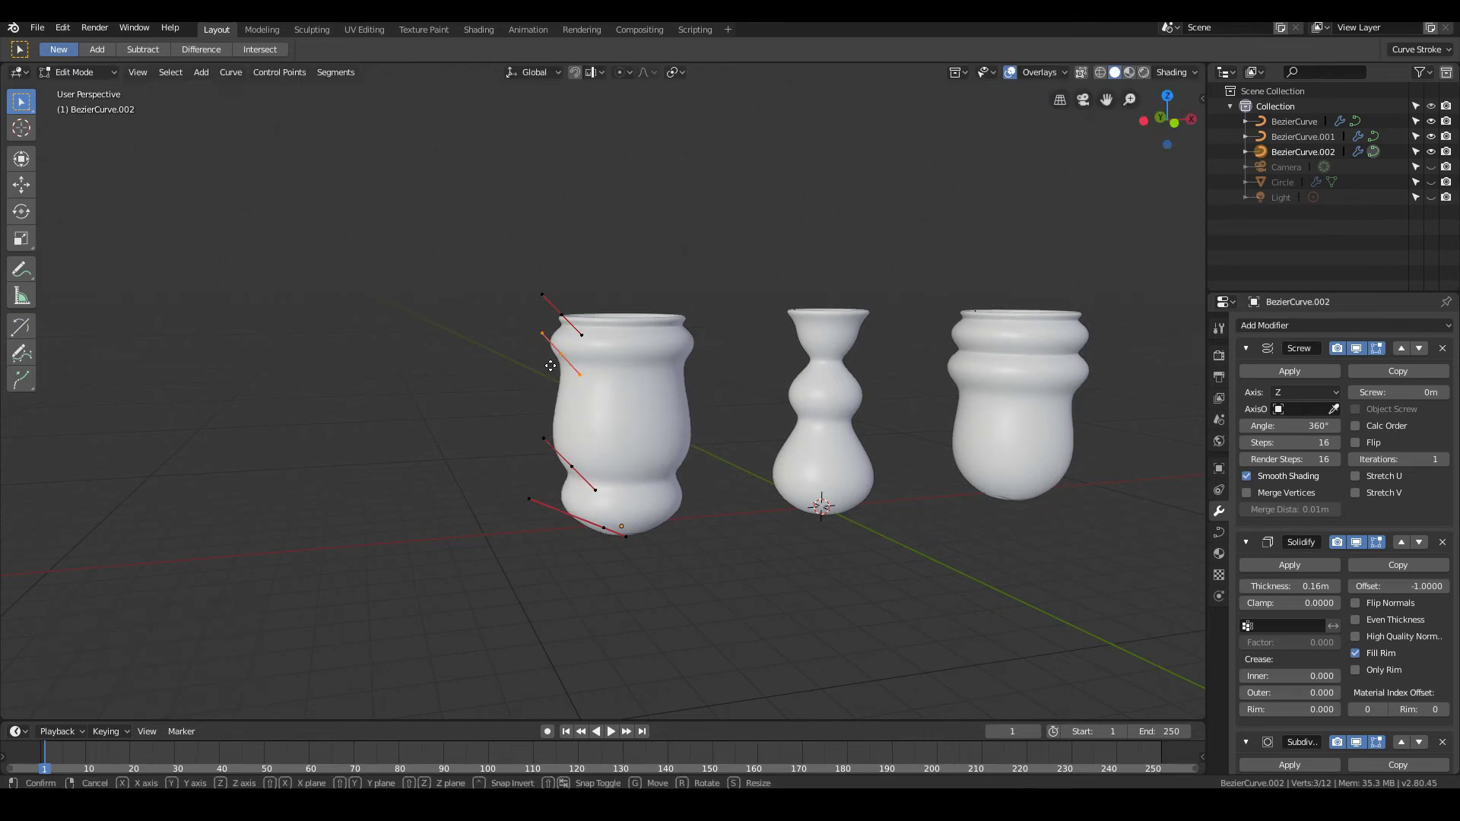
key(g)
click(552, 393)
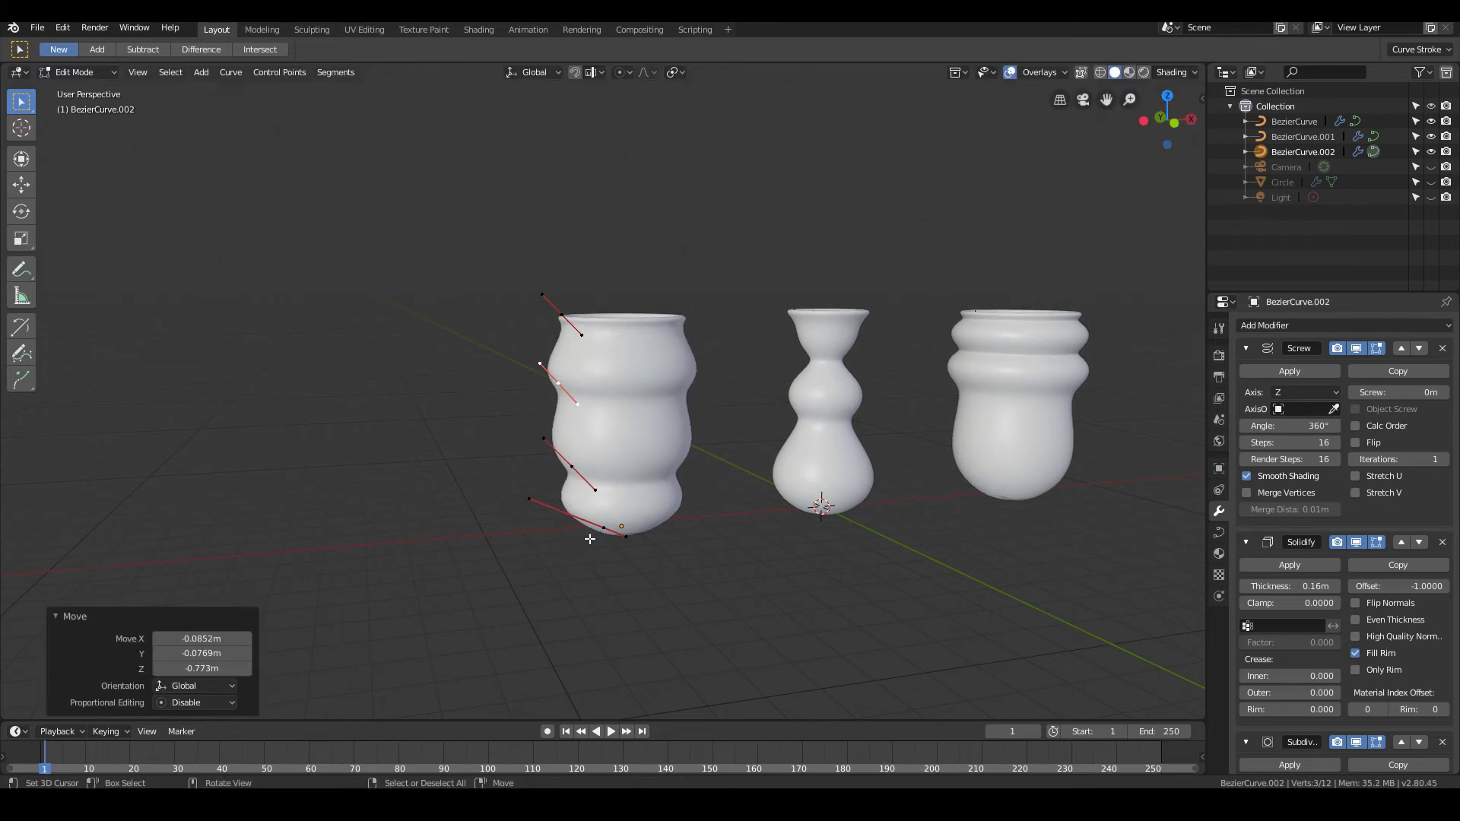
key(g)
key(Escape)
- In front orthographic view, widen the base, flare the top point outward and pull its handle inward
key(KP_5)
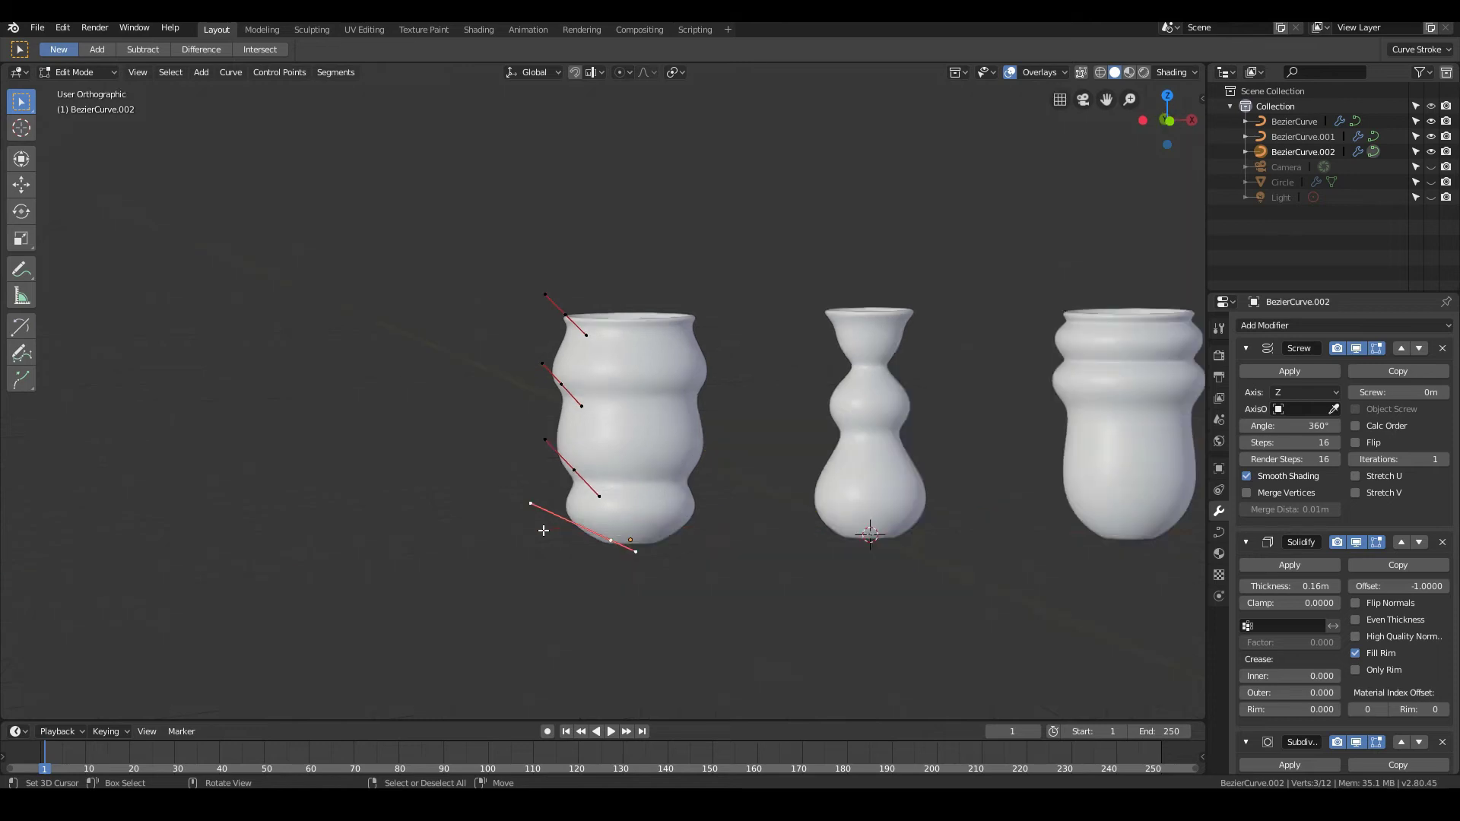
key(KP_1)
key(g)
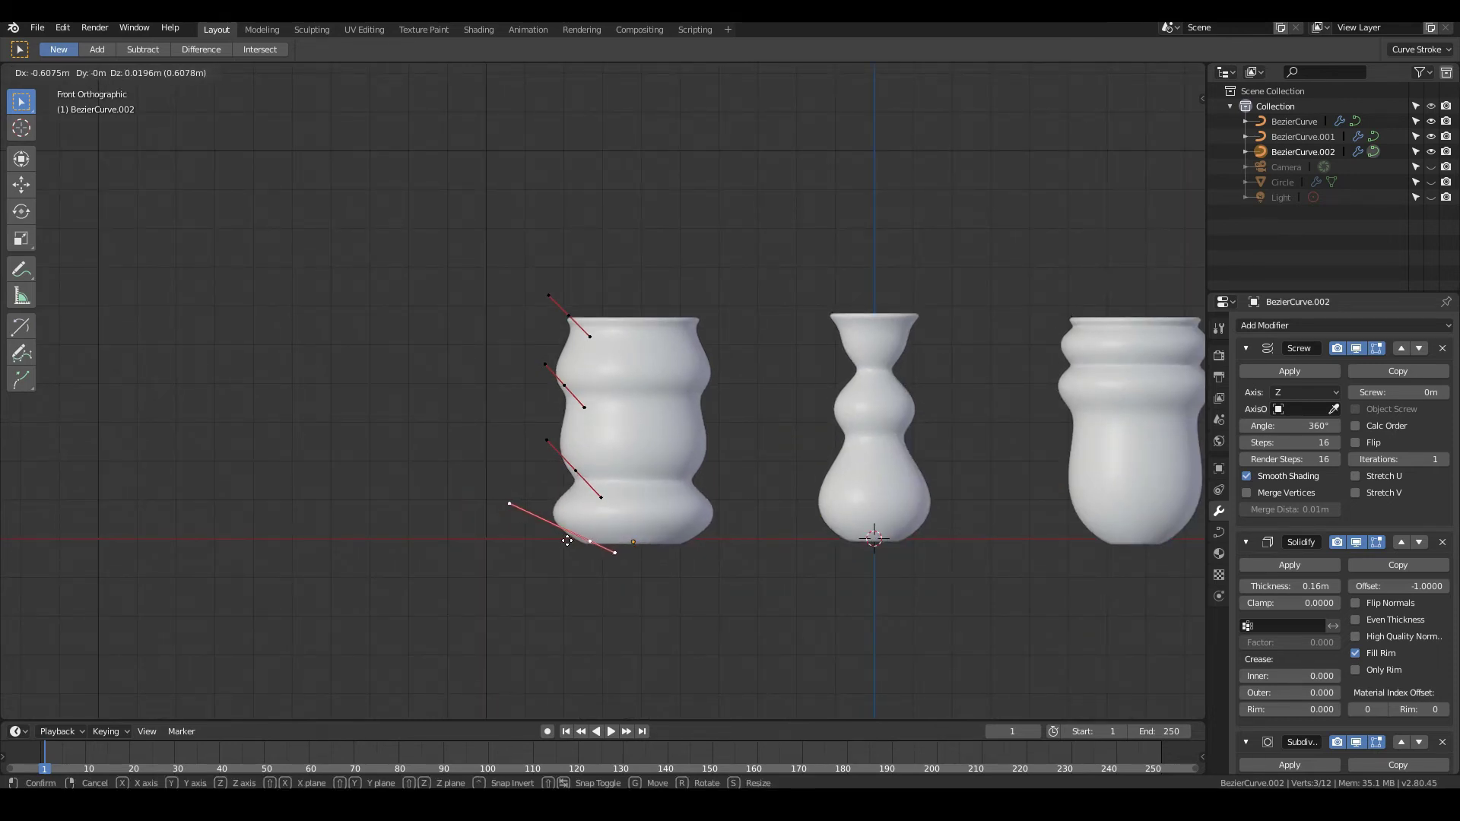
click(567, 540)
click(569, 316)
key(g)
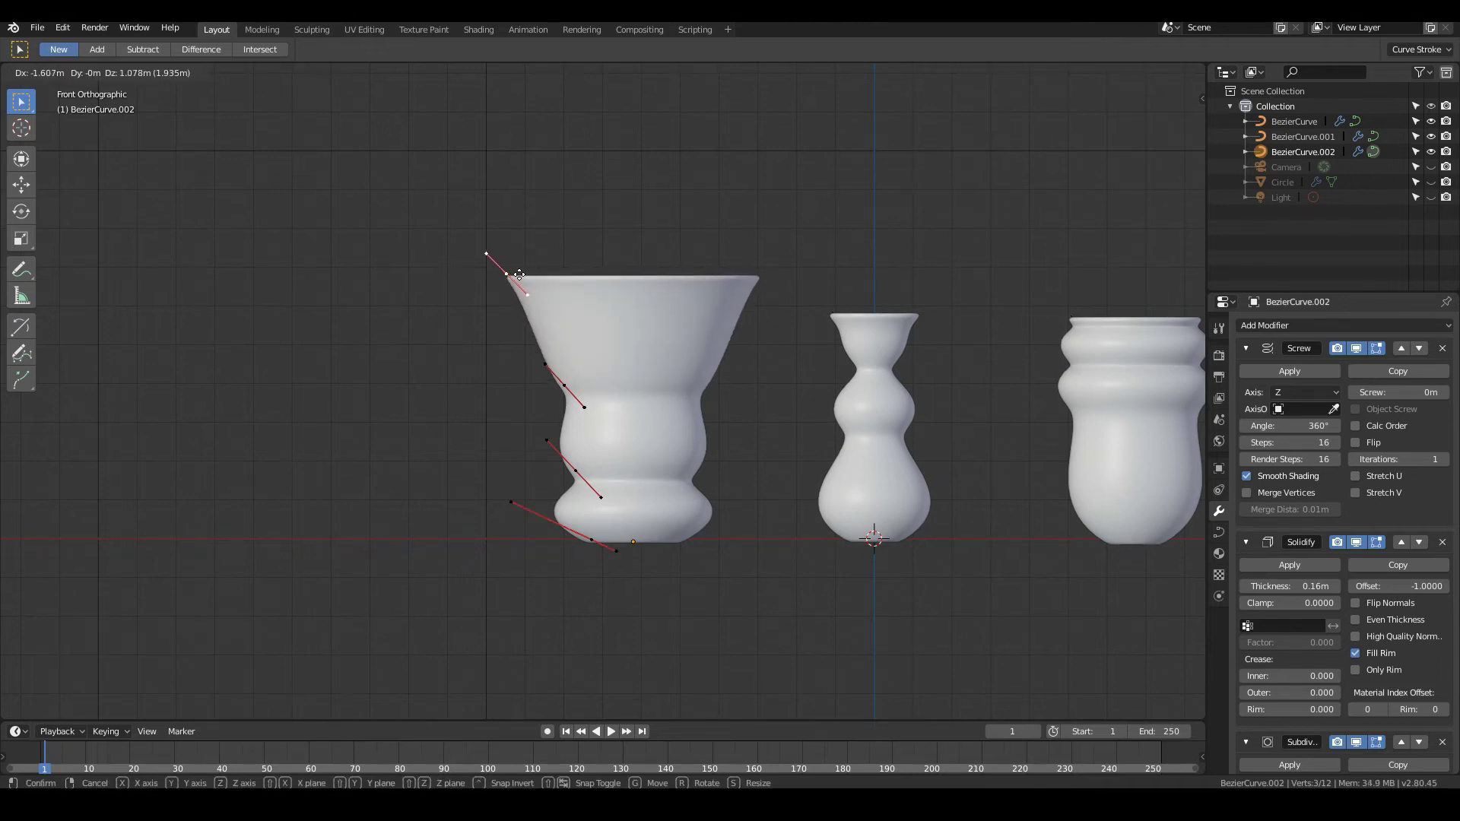
click(520, 259)
click(529, 277)
key(g)
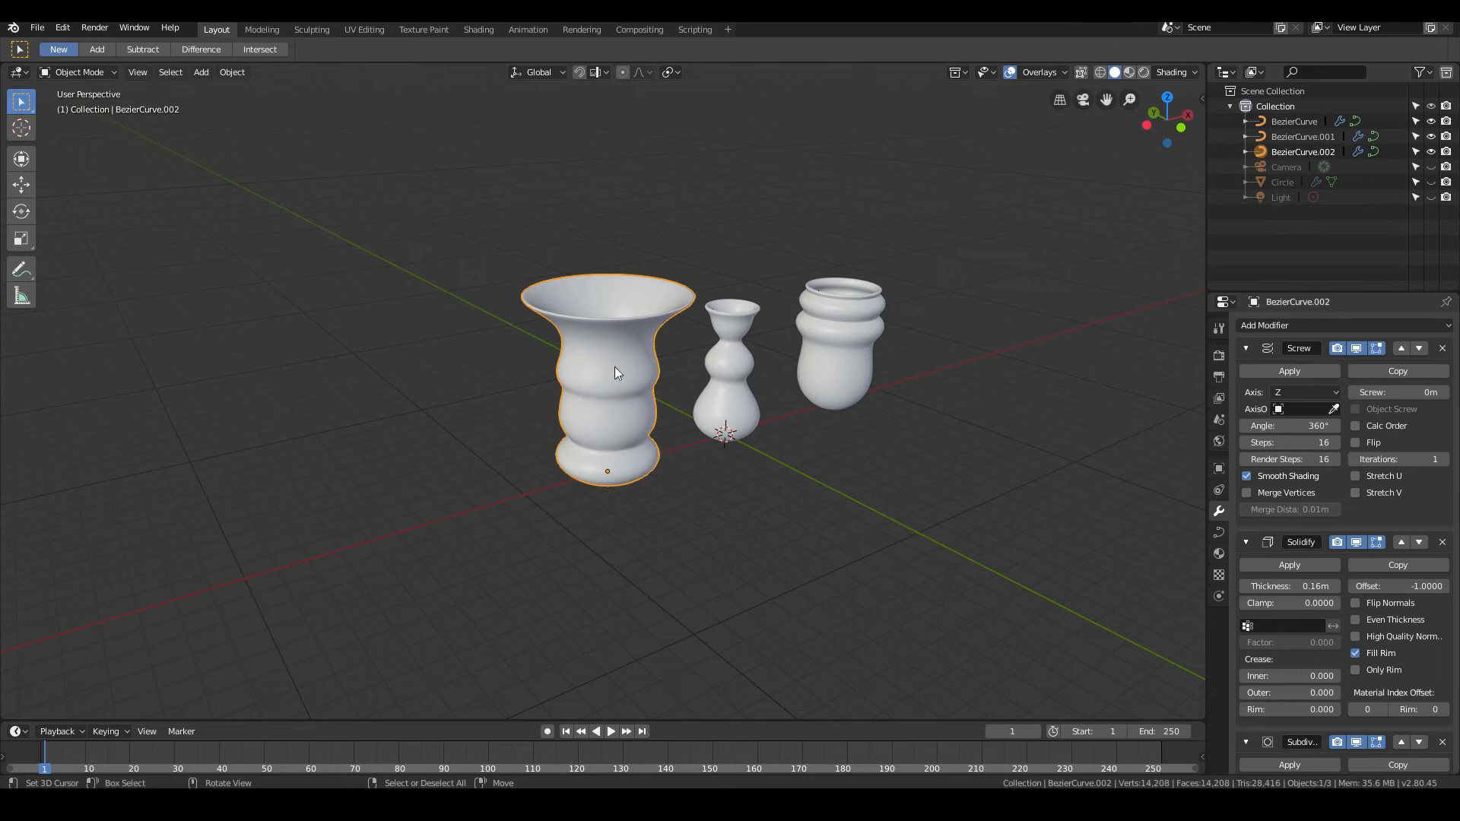
scroll(619, 400, up, 1)
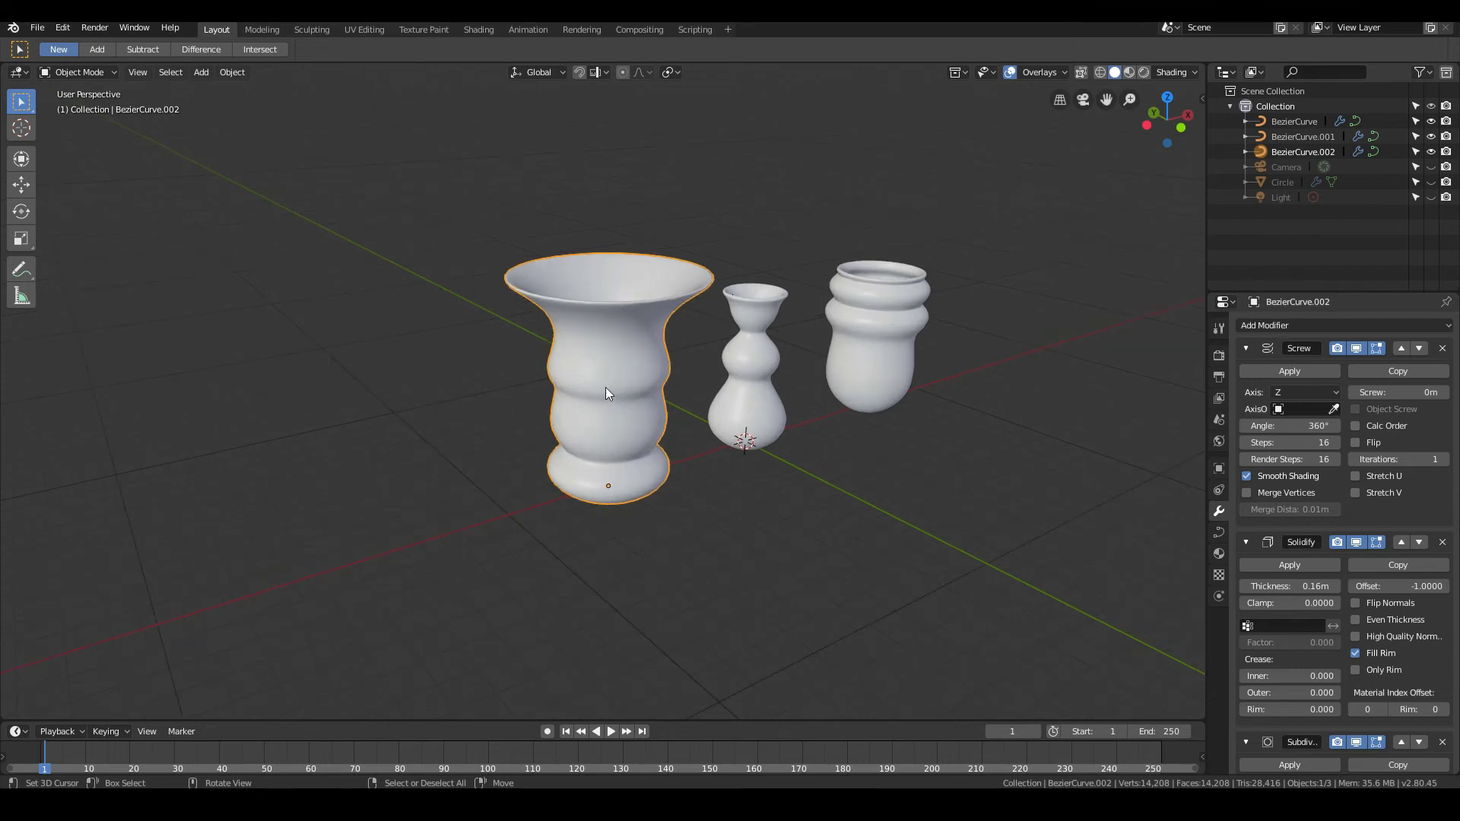
scroll(660, 382, up, 1)
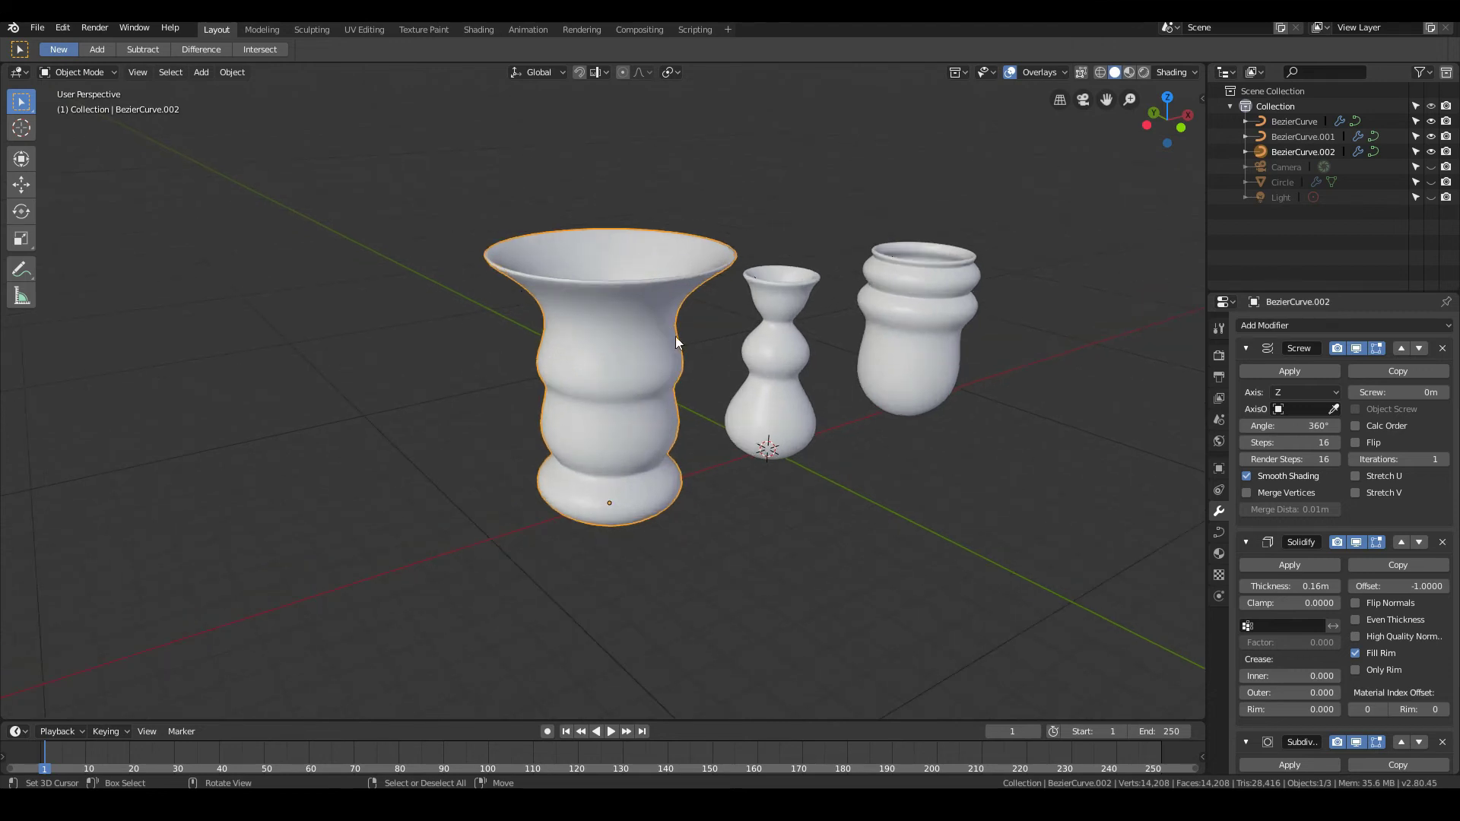
scroll(624, 456, up, 1)
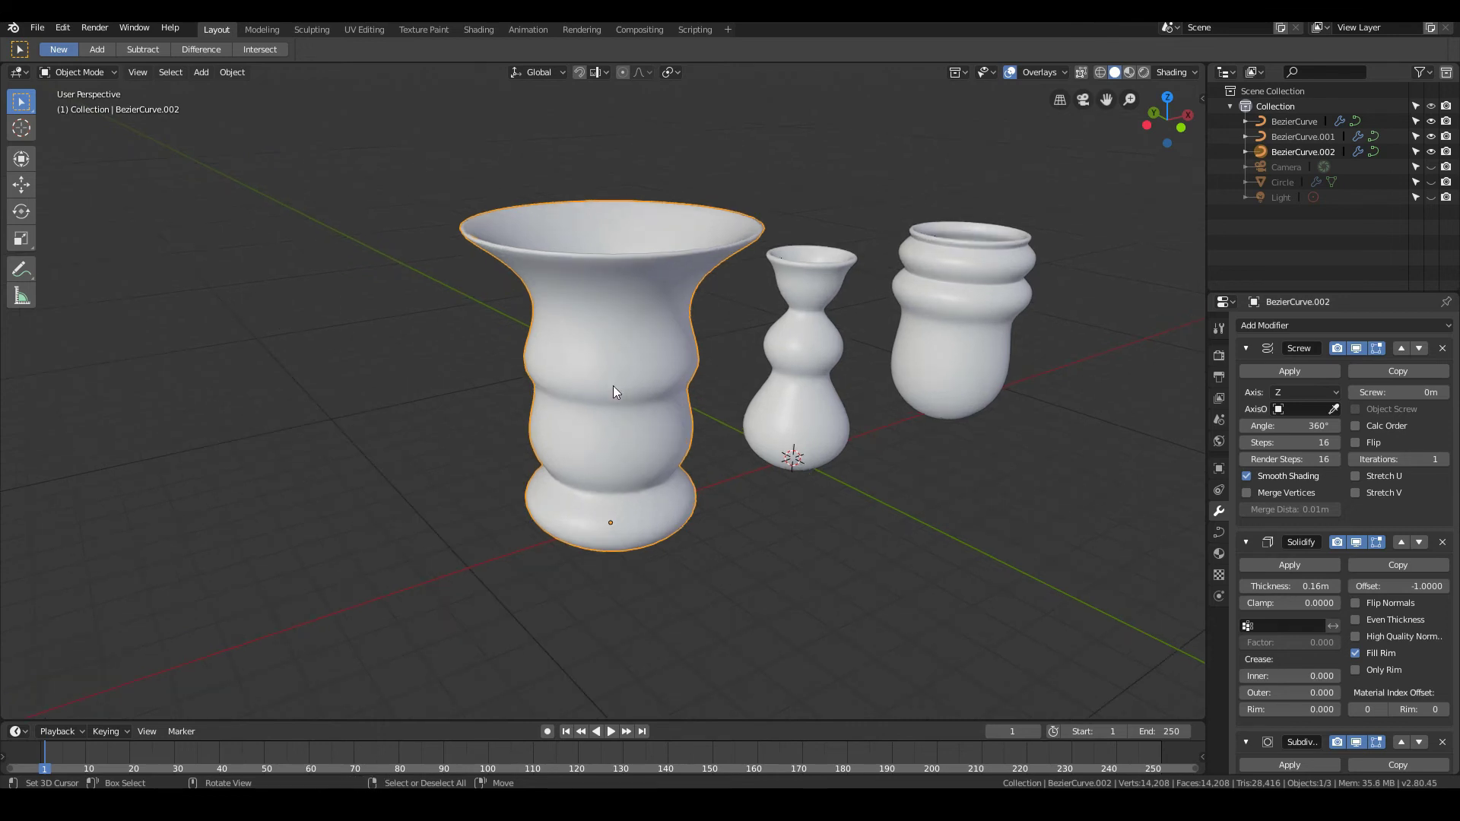
middle_drag(603, 385, 560, 381)
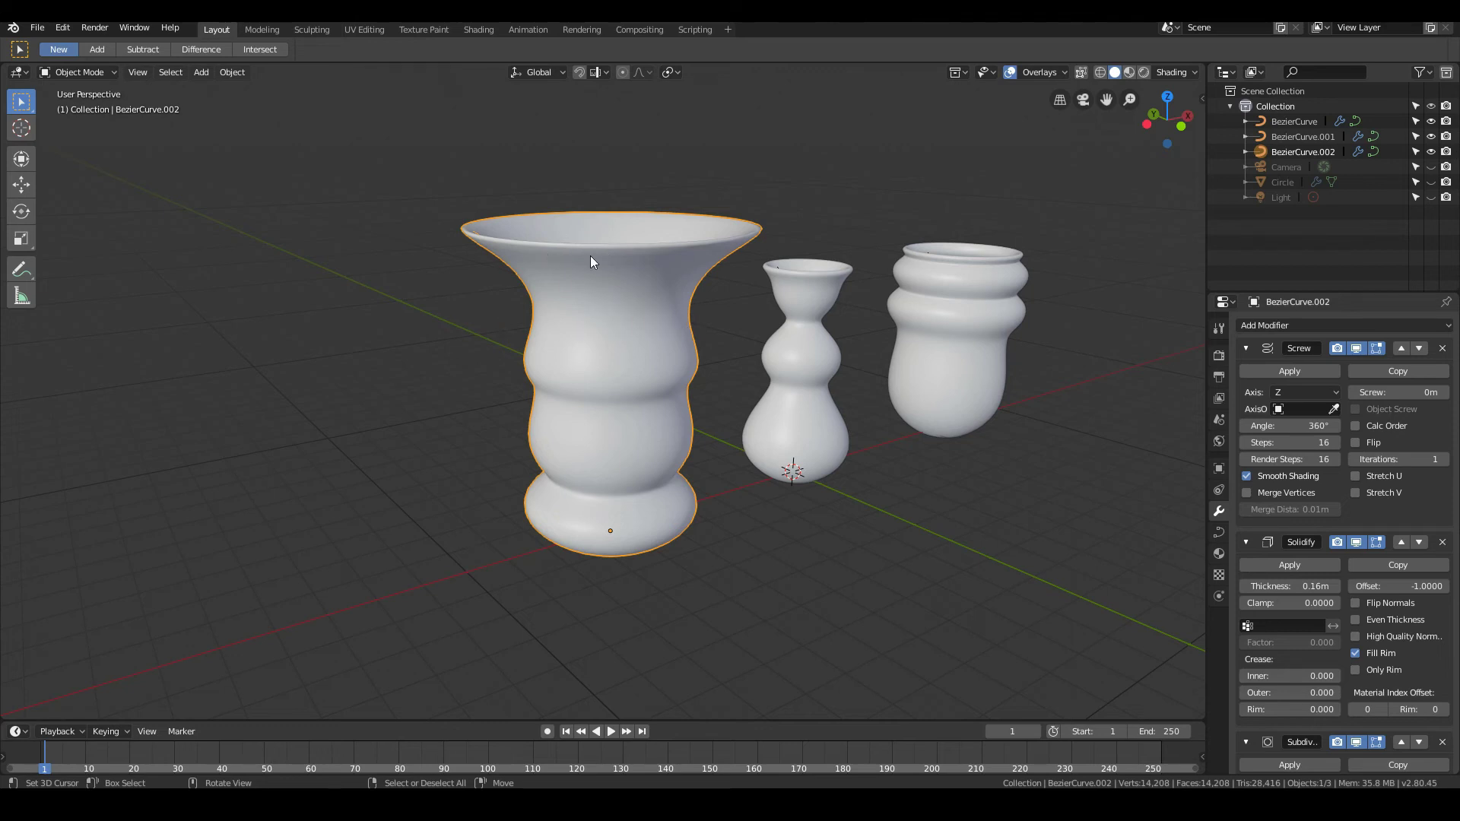
key(Tab)
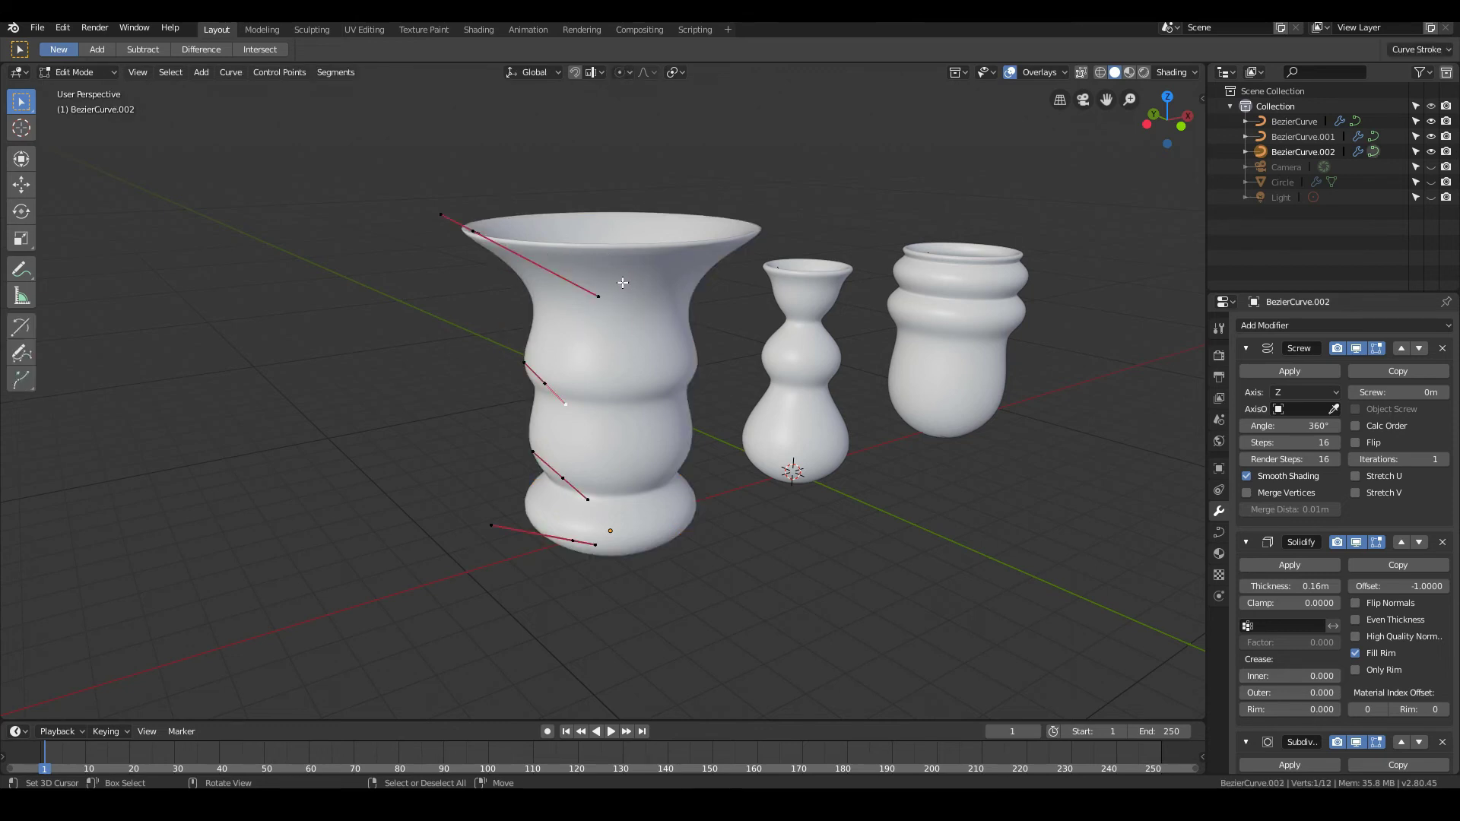
middle_drag(631, 305, 608, 329)
key(Tab)
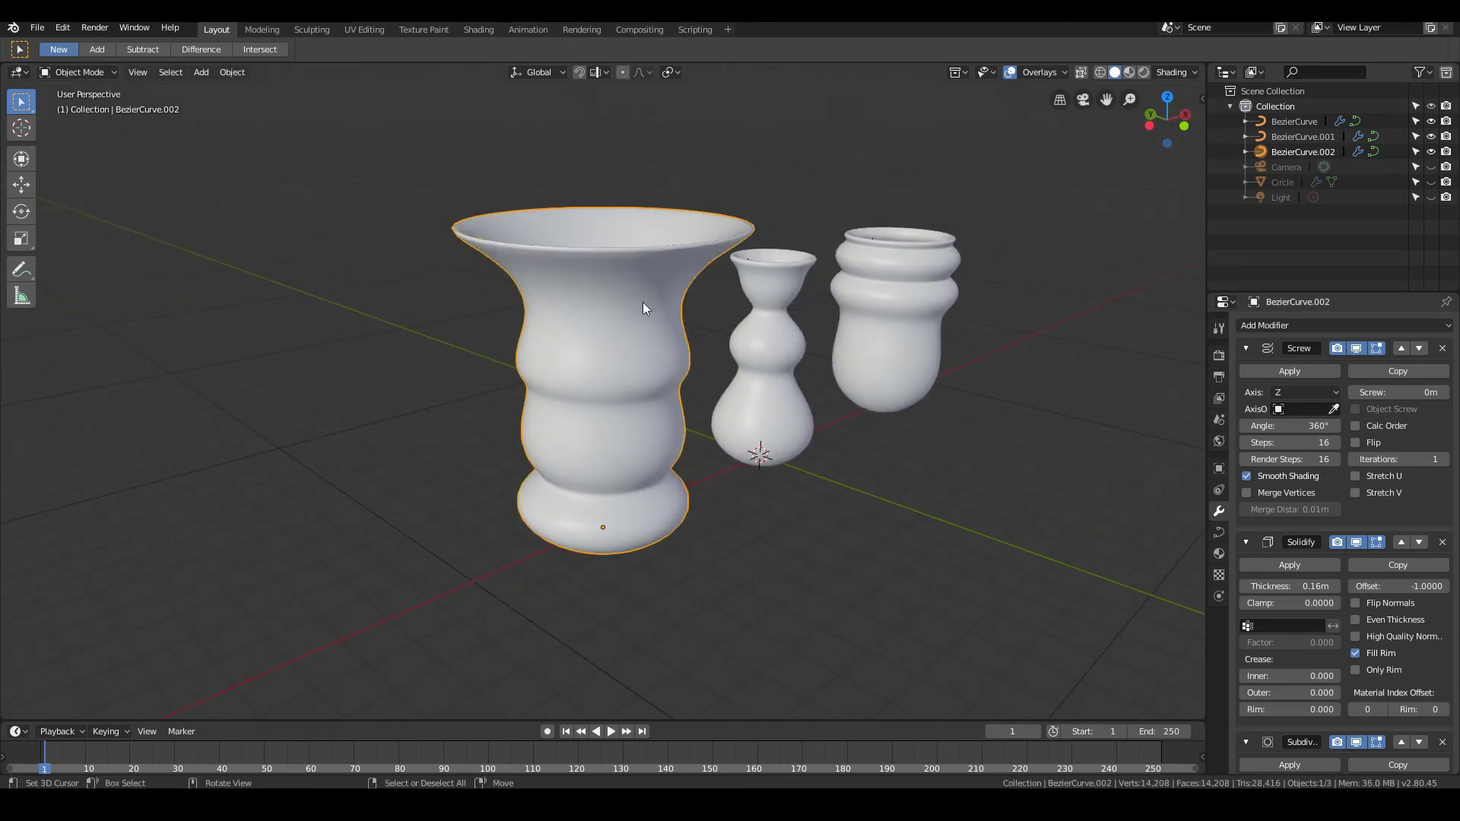
click(1311, 368)
- Convert the left vase to a mesh with Convert to > Mesh and check its wireframe
key(F3)
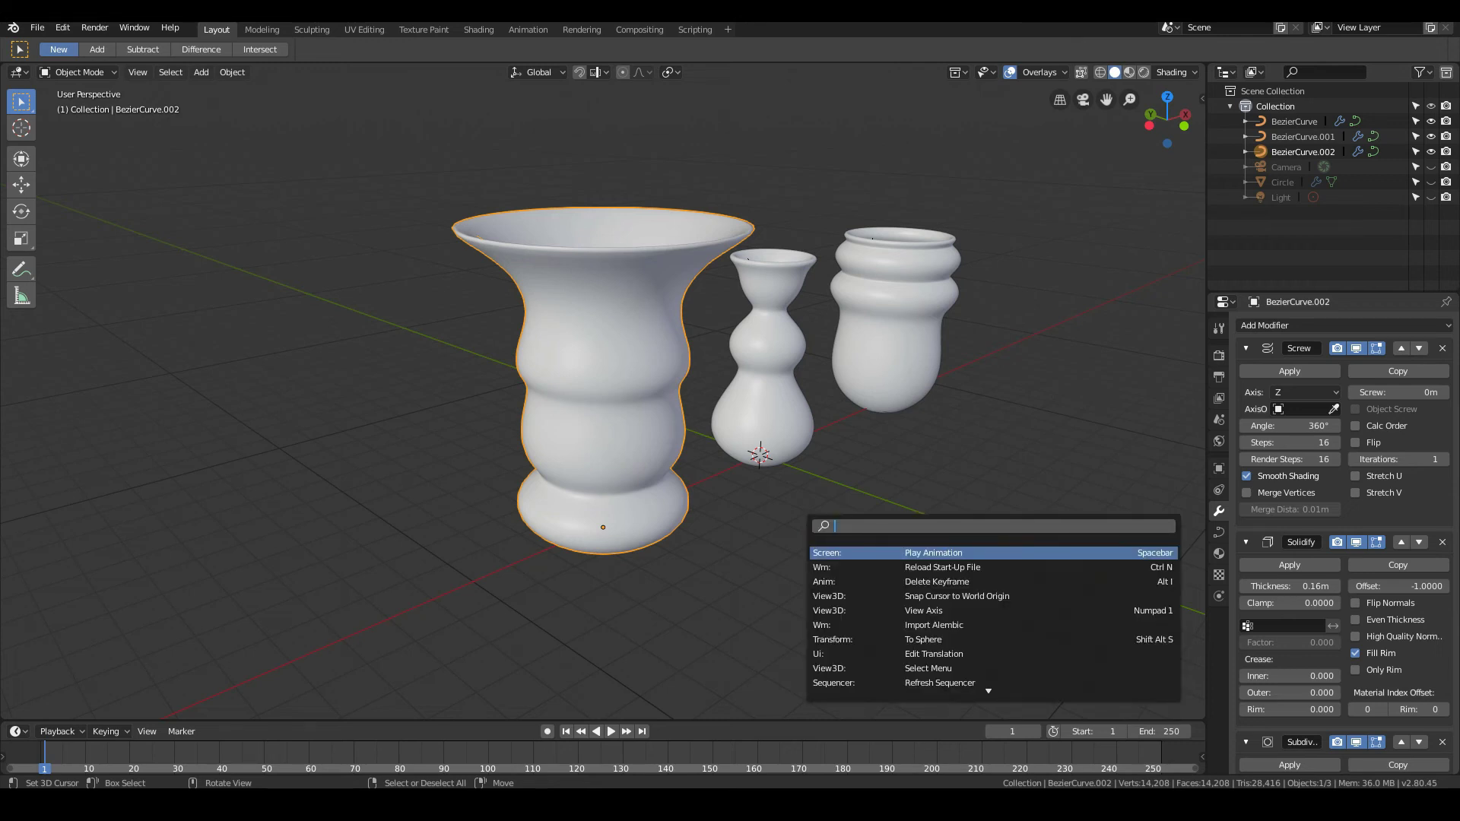
text(convert)
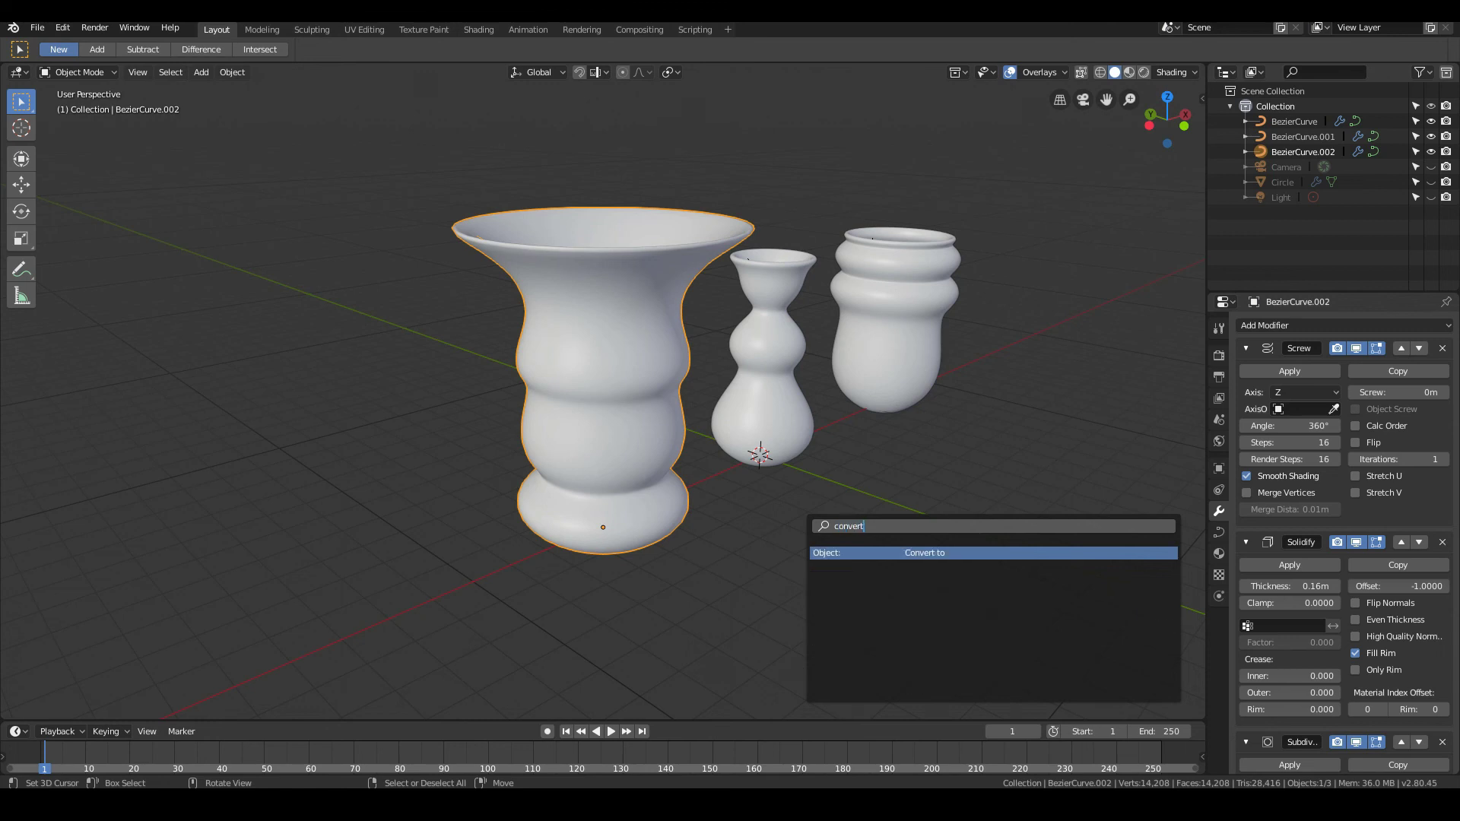
click(912, 554)
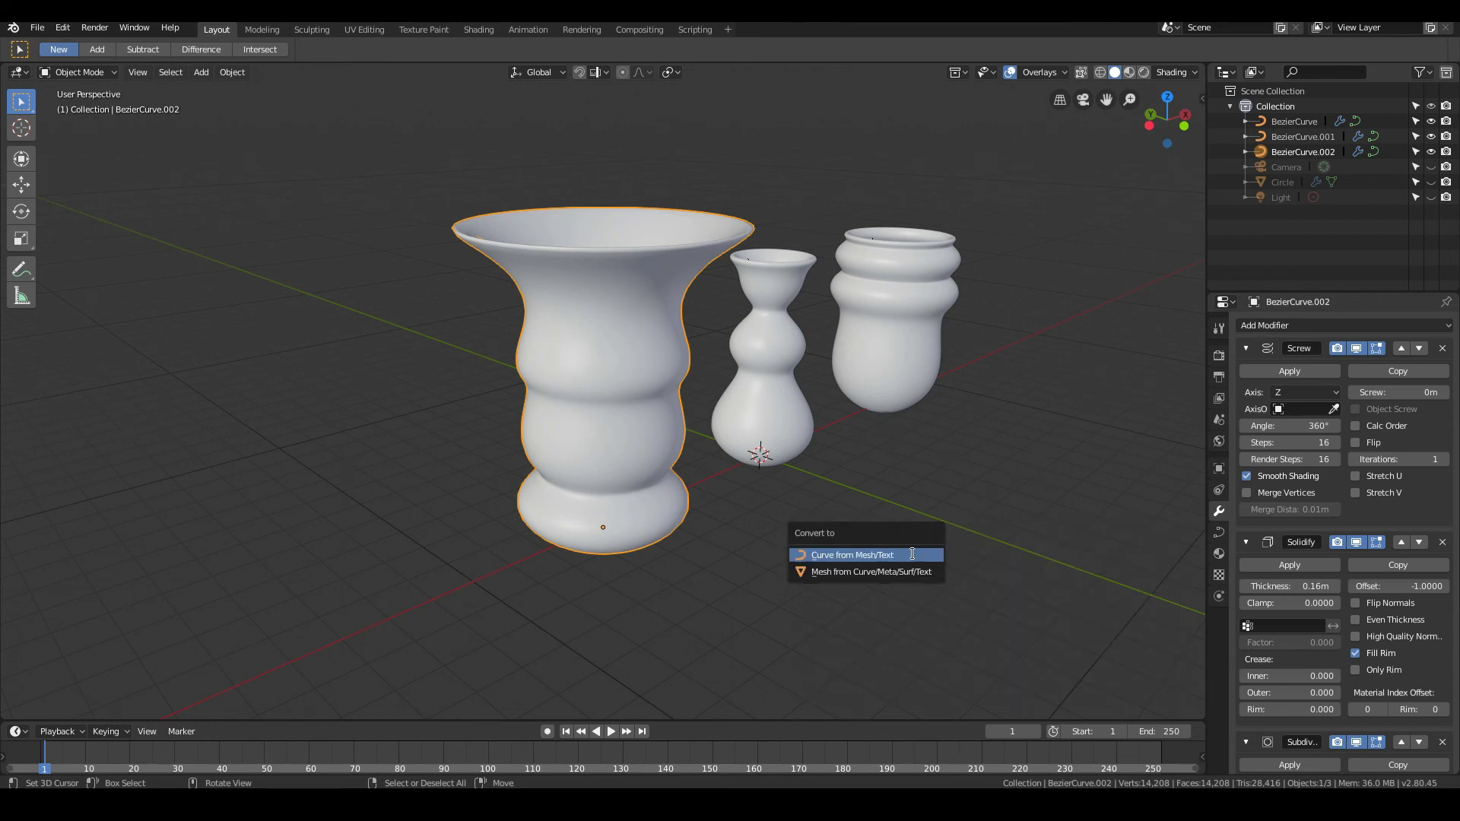
click(865, 571)
key(Tab)
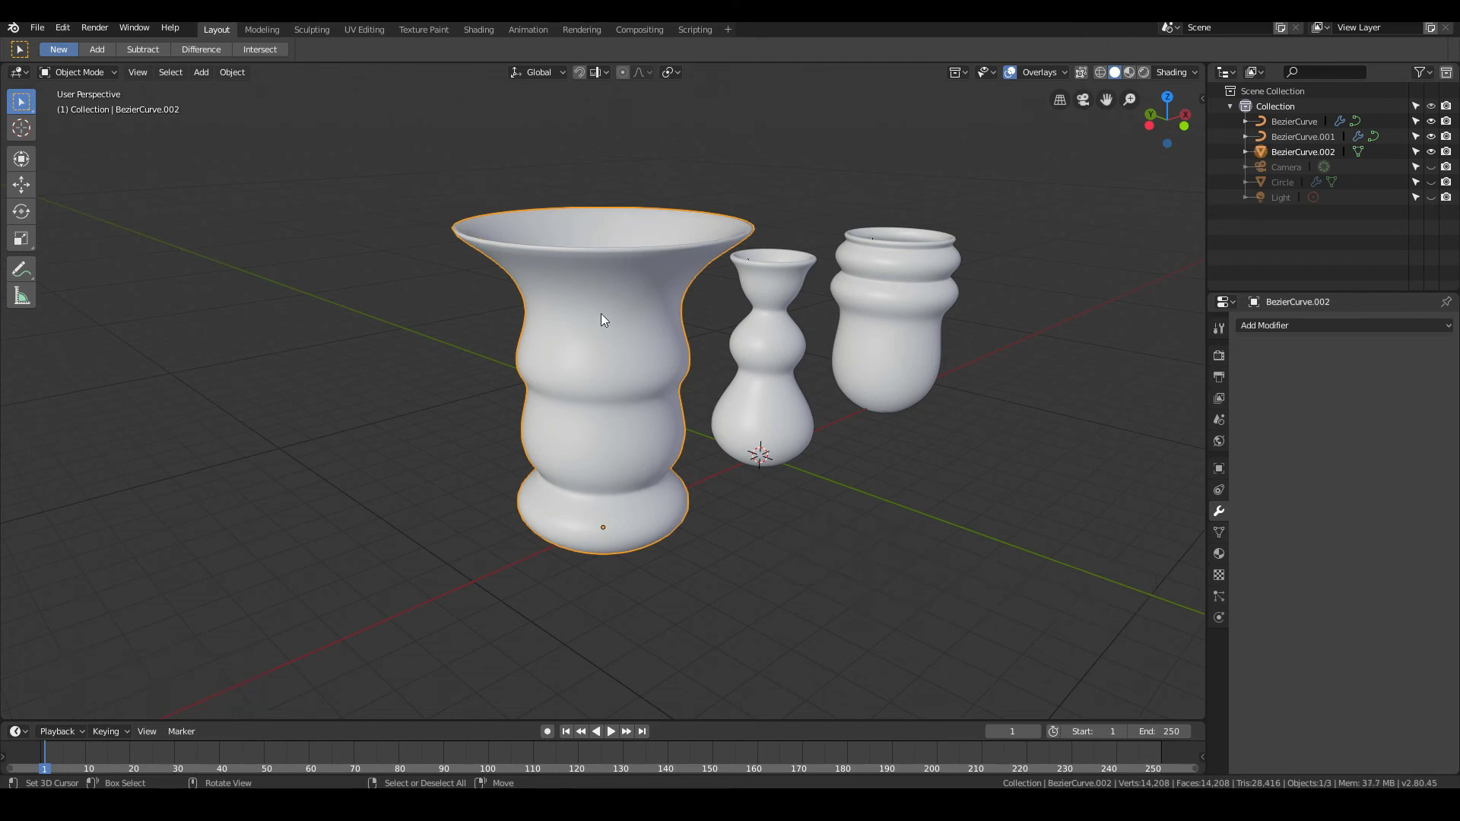
key(Tab)
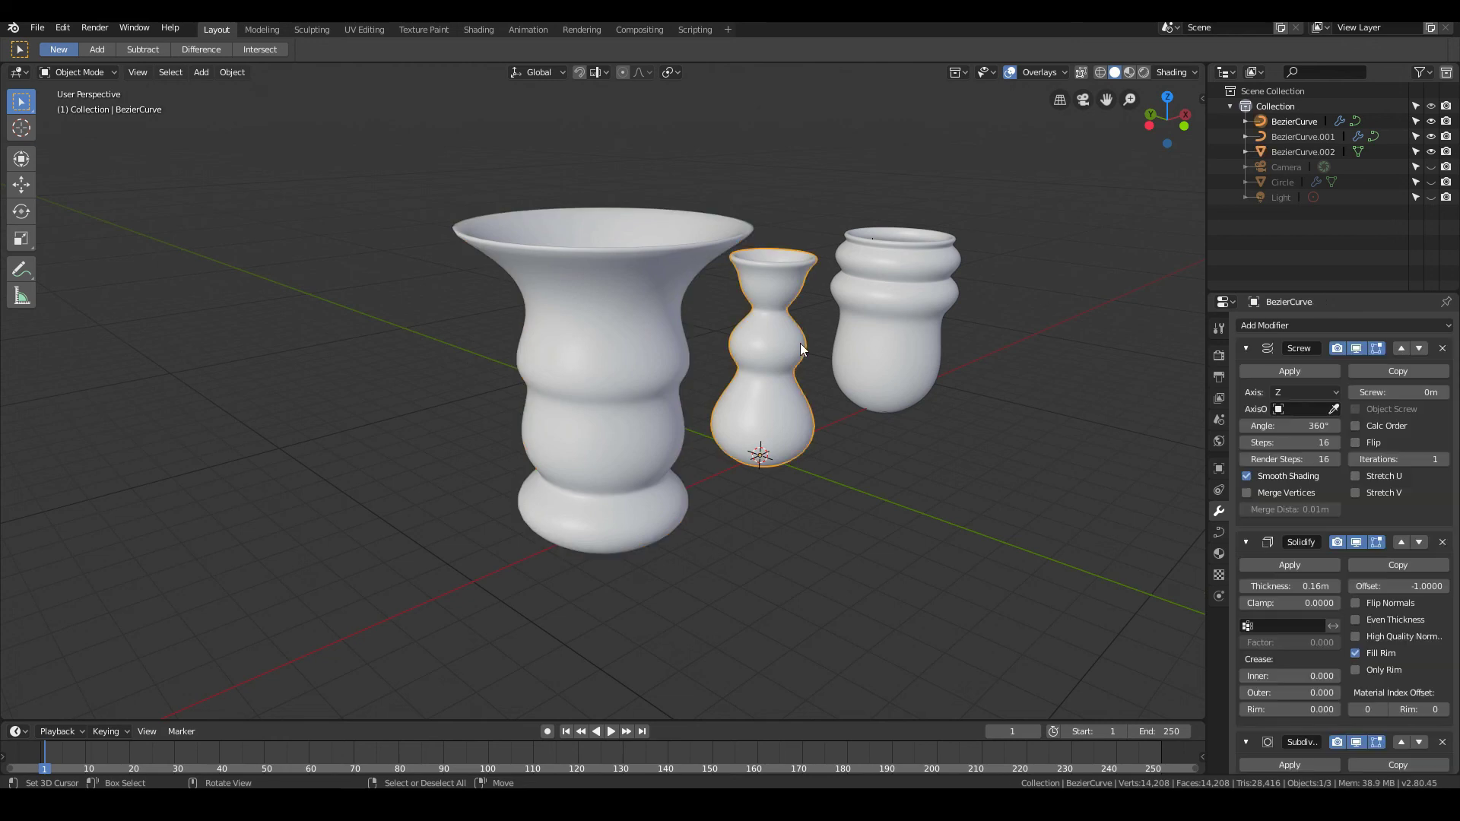
- Convert the middle vase to a mesh
middle_drag(800, 344, 873, 386)
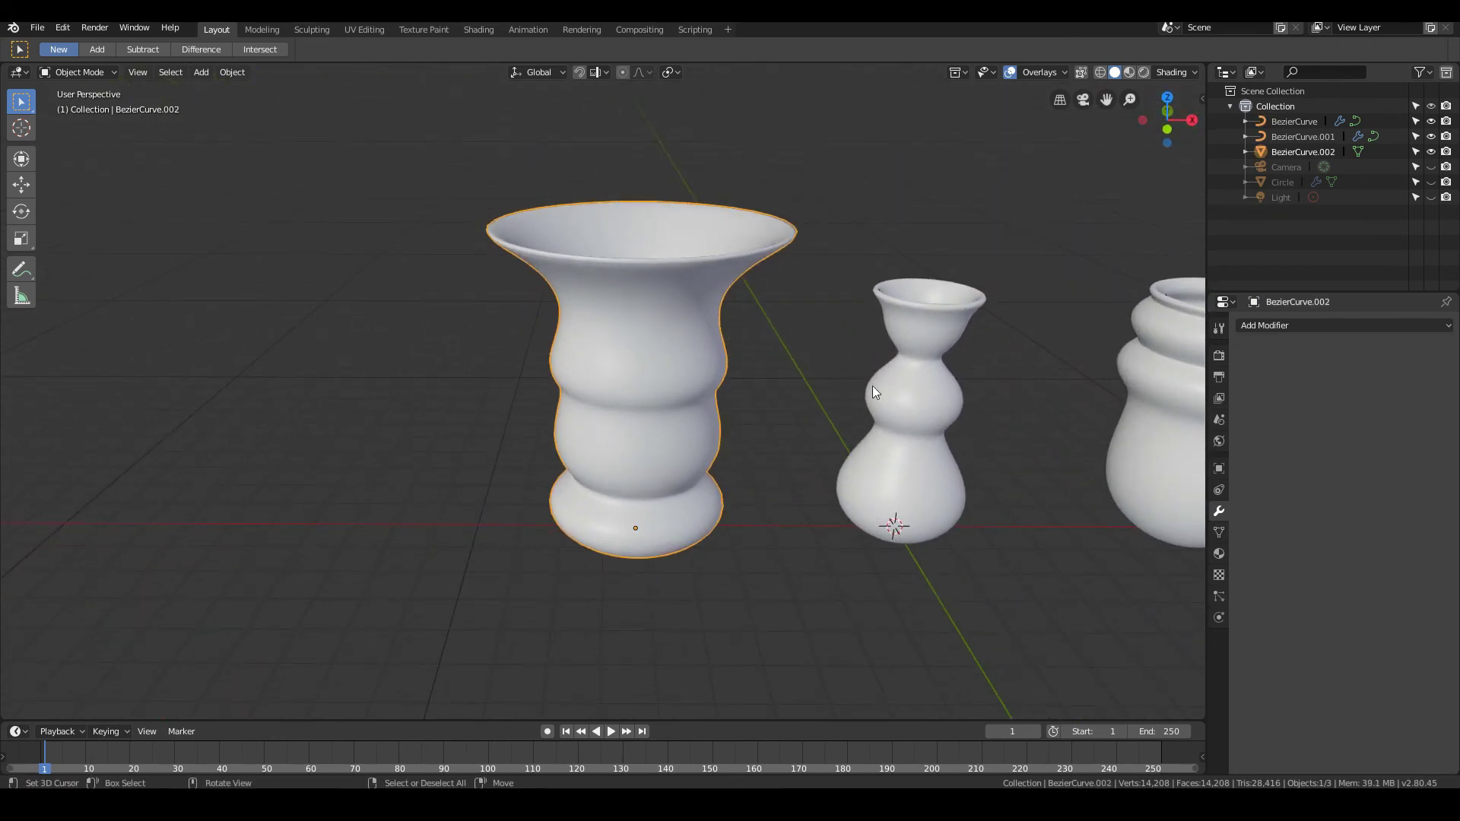
click(873, 385)
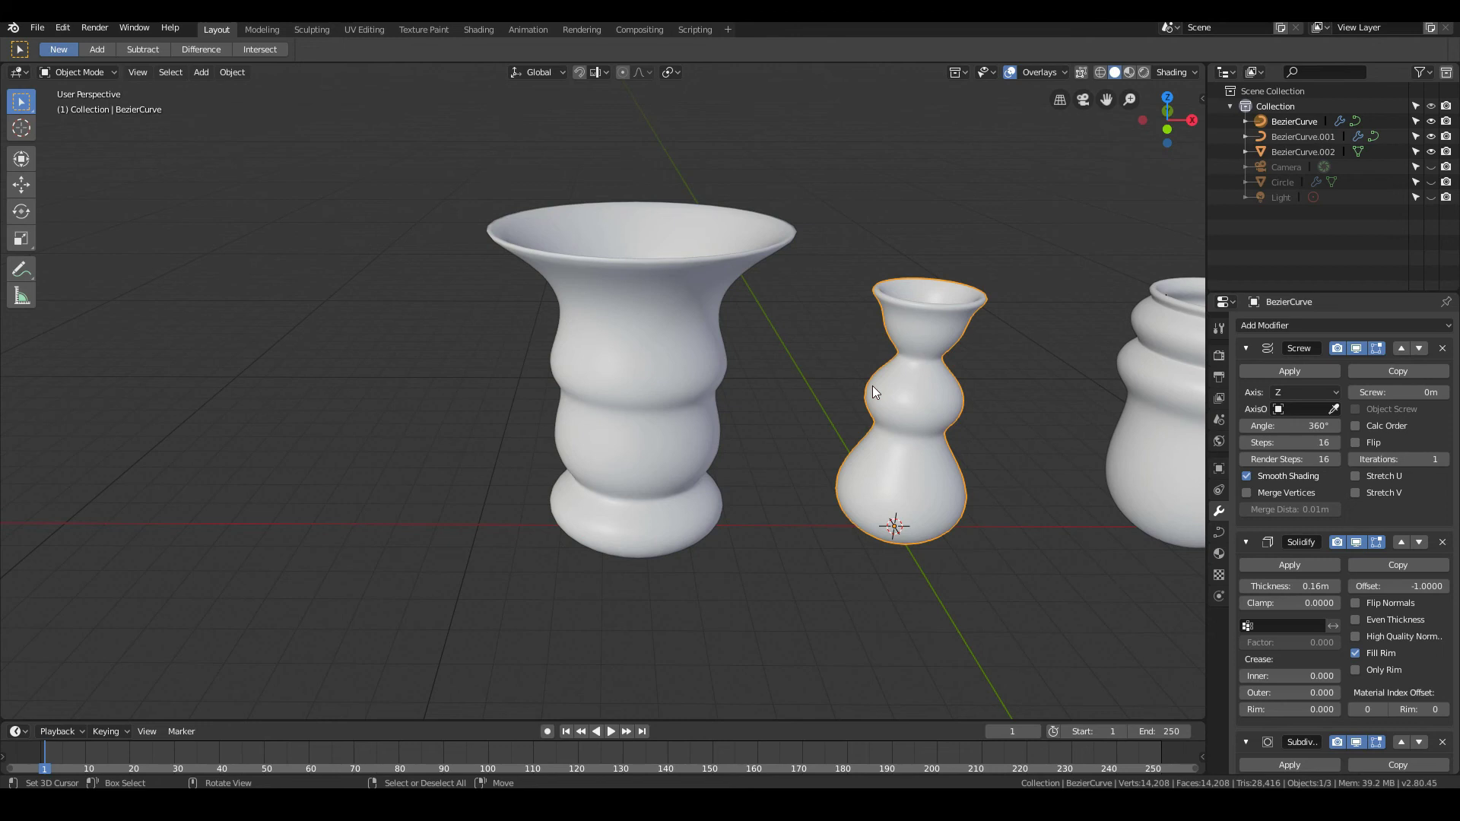
key(F3)
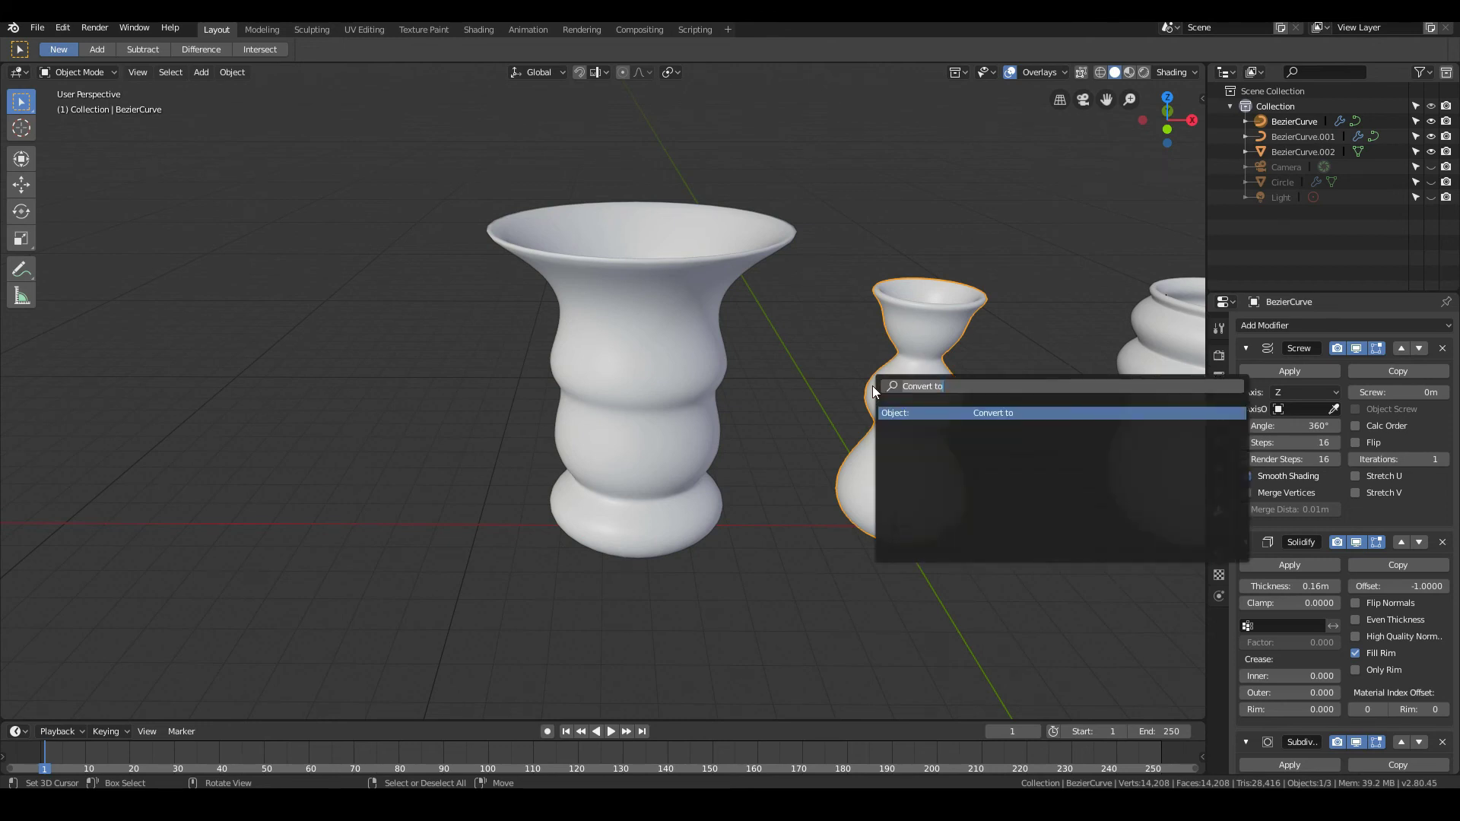
key(Escape)
key(alt+c)
click(875, 386)
- Convert the right vase to a mesh
scroll(875, 385, down, 2)
click(1098, 385)
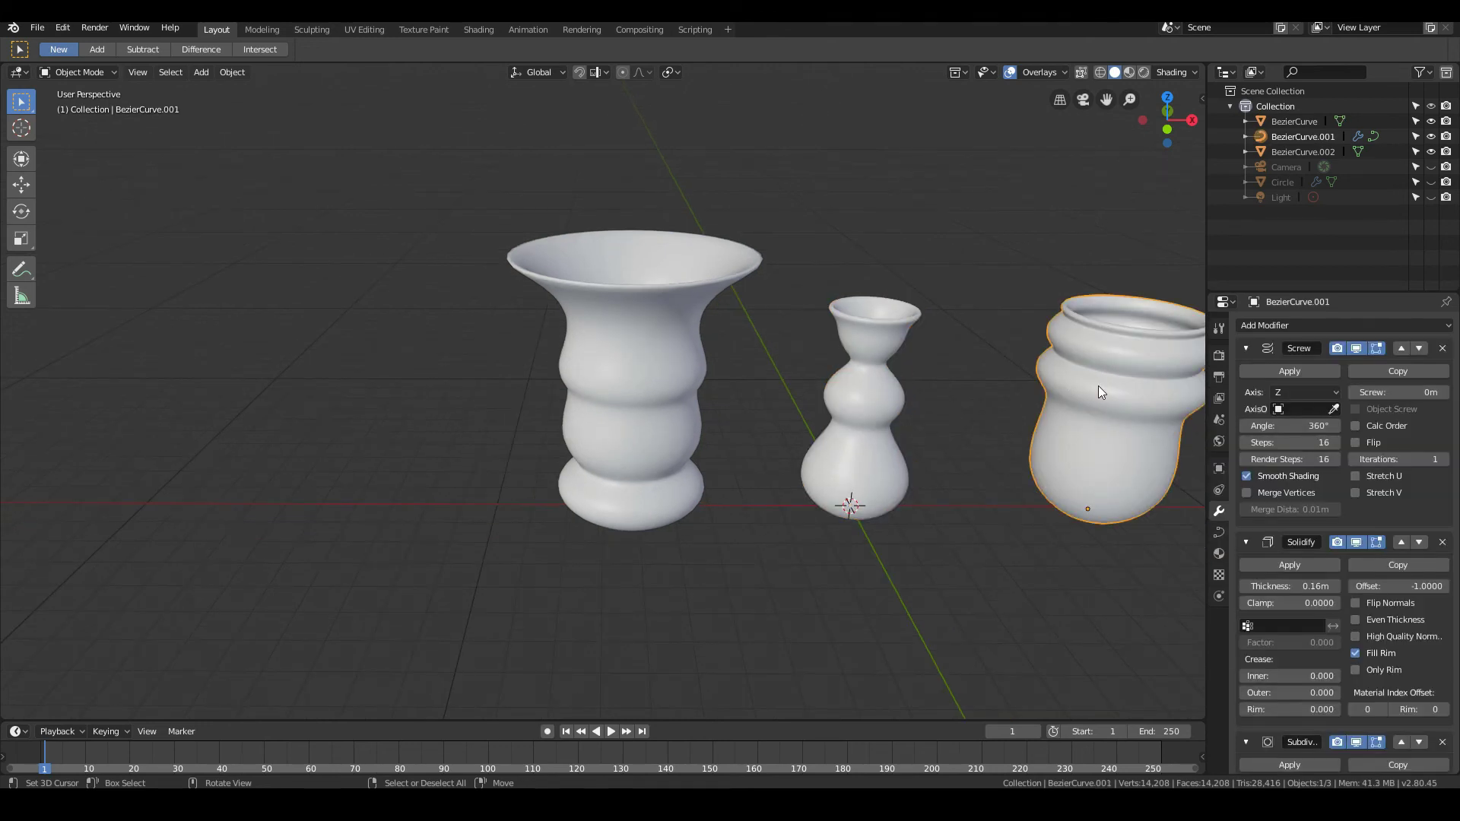
key(F3)
key(Return)
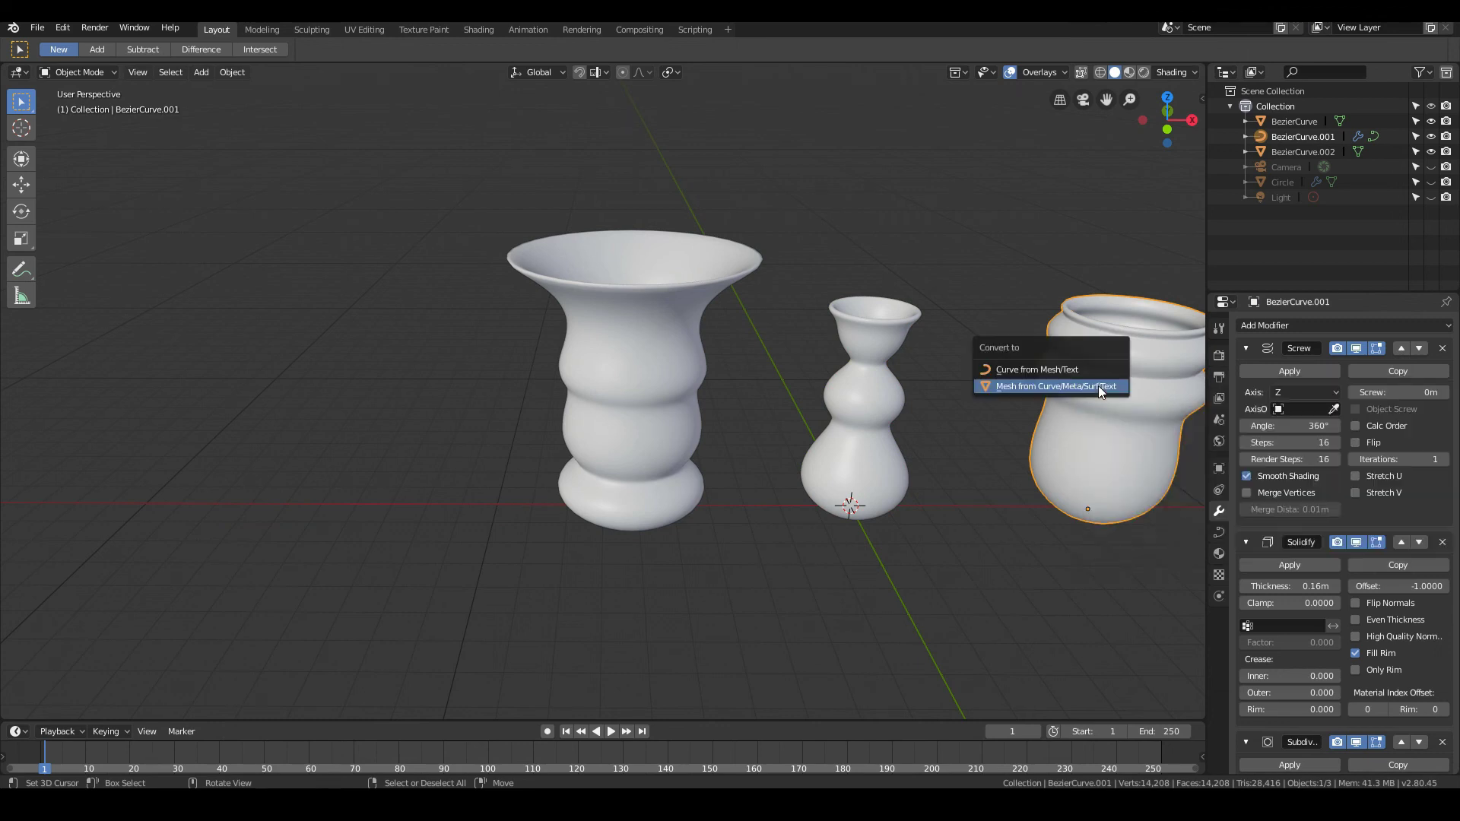
click(1098, 385)
- Inspect the right and middle vases' converted meshes in Edit Mode, then select the left vase
scroll(841, 179, down, 2)
key(Tab)
key(Tab)
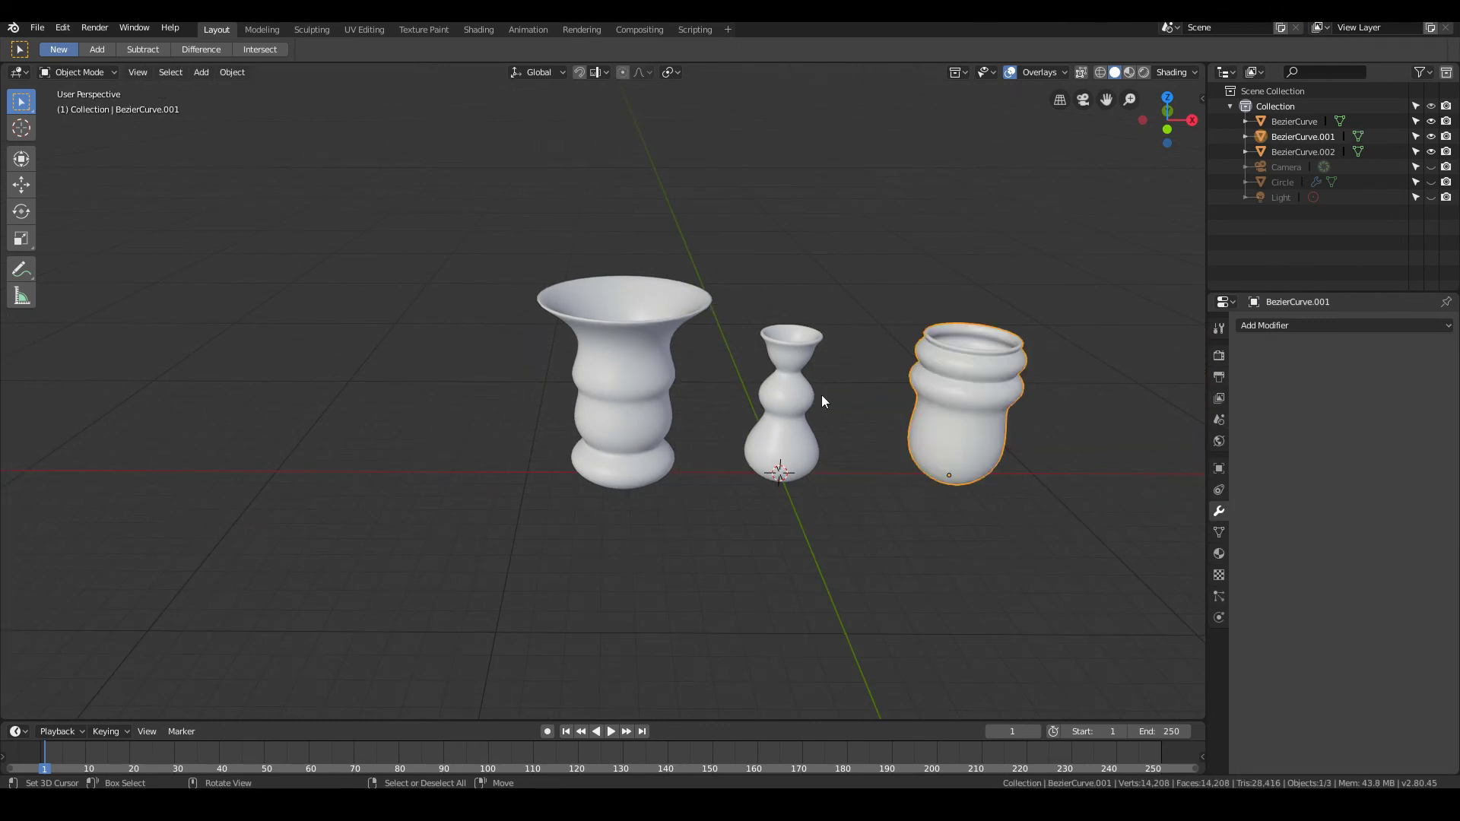
scroll(821, 396, up, 1)
click(821, 396)
key(Tab)
key(Tab)
scroll(822, 395, up, 3)
click(676, 396)
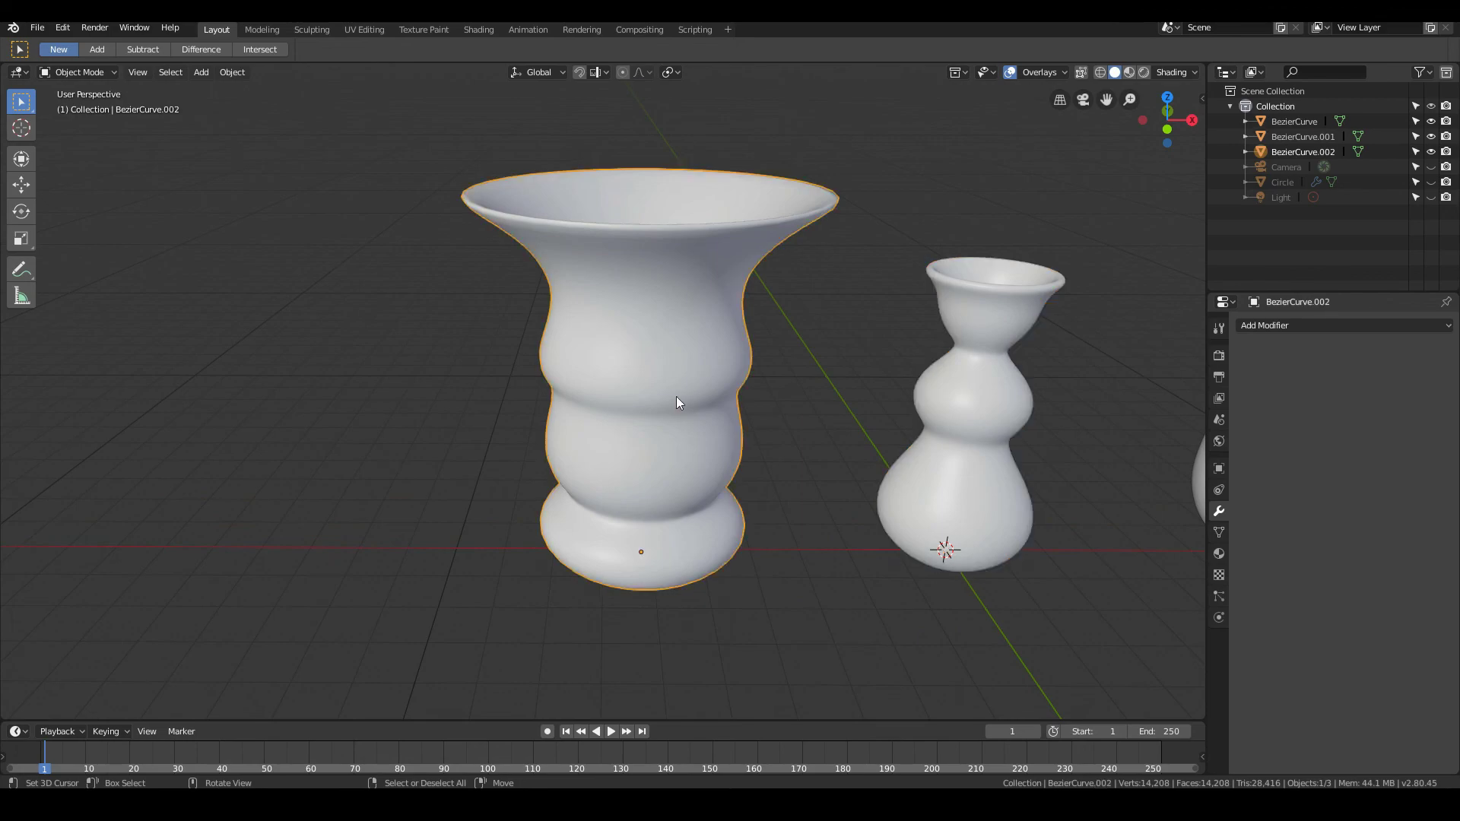
key(Tab)
key(Tab)
- Delete the inner edge loop at the left vase's bottom opening
middle_drag(600, 383, 771, 598)
key(Tab)
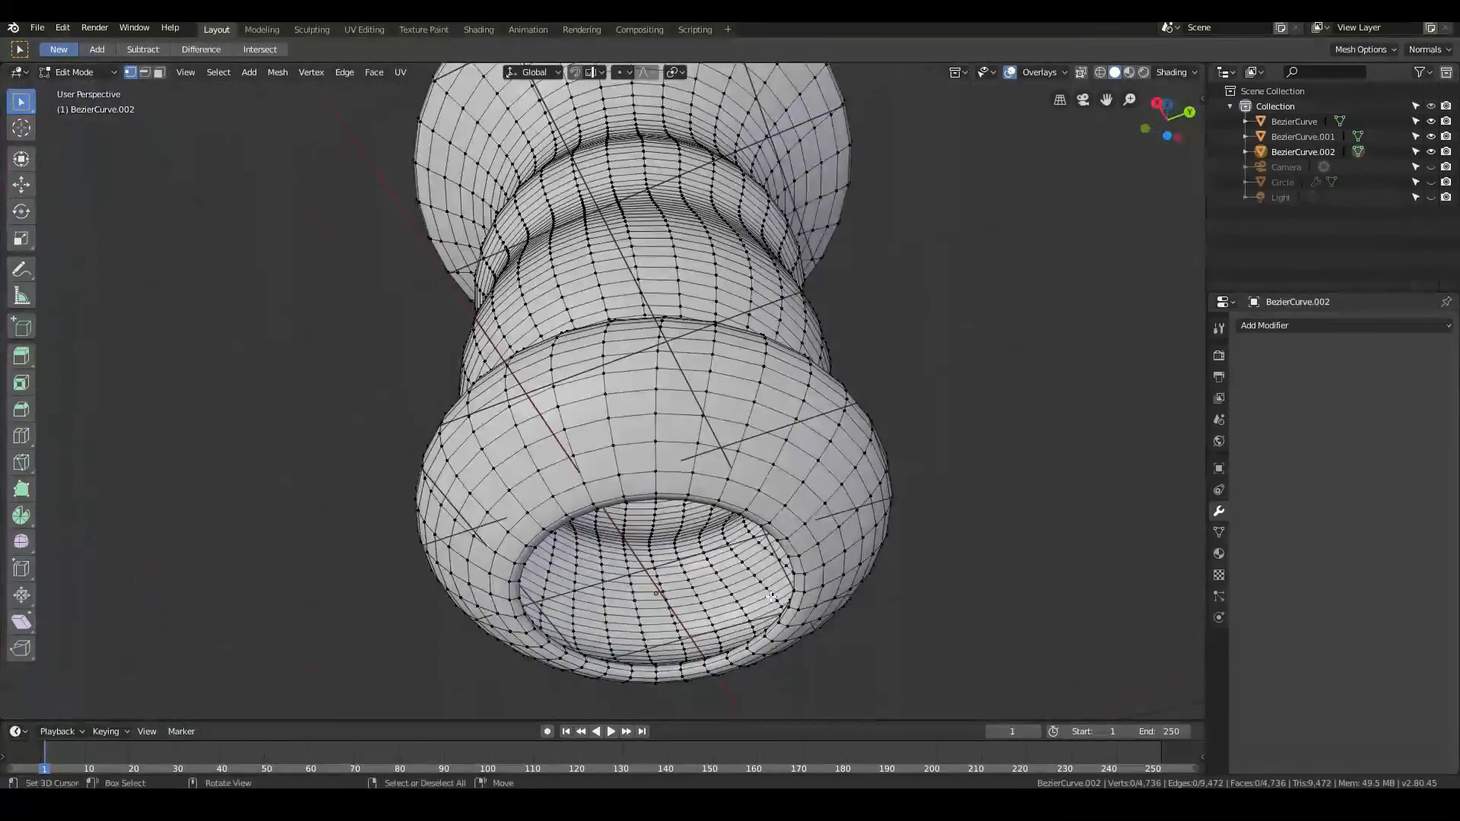
click(730, 660)
middle_drag(730, 660, 615, 492)
alt+click(655, 340)
key(x)
click(627, 401)
- Close the underside with two extruded, scaled-in rim rings and a filled face
middle_drag(647, 597, 659, 534)
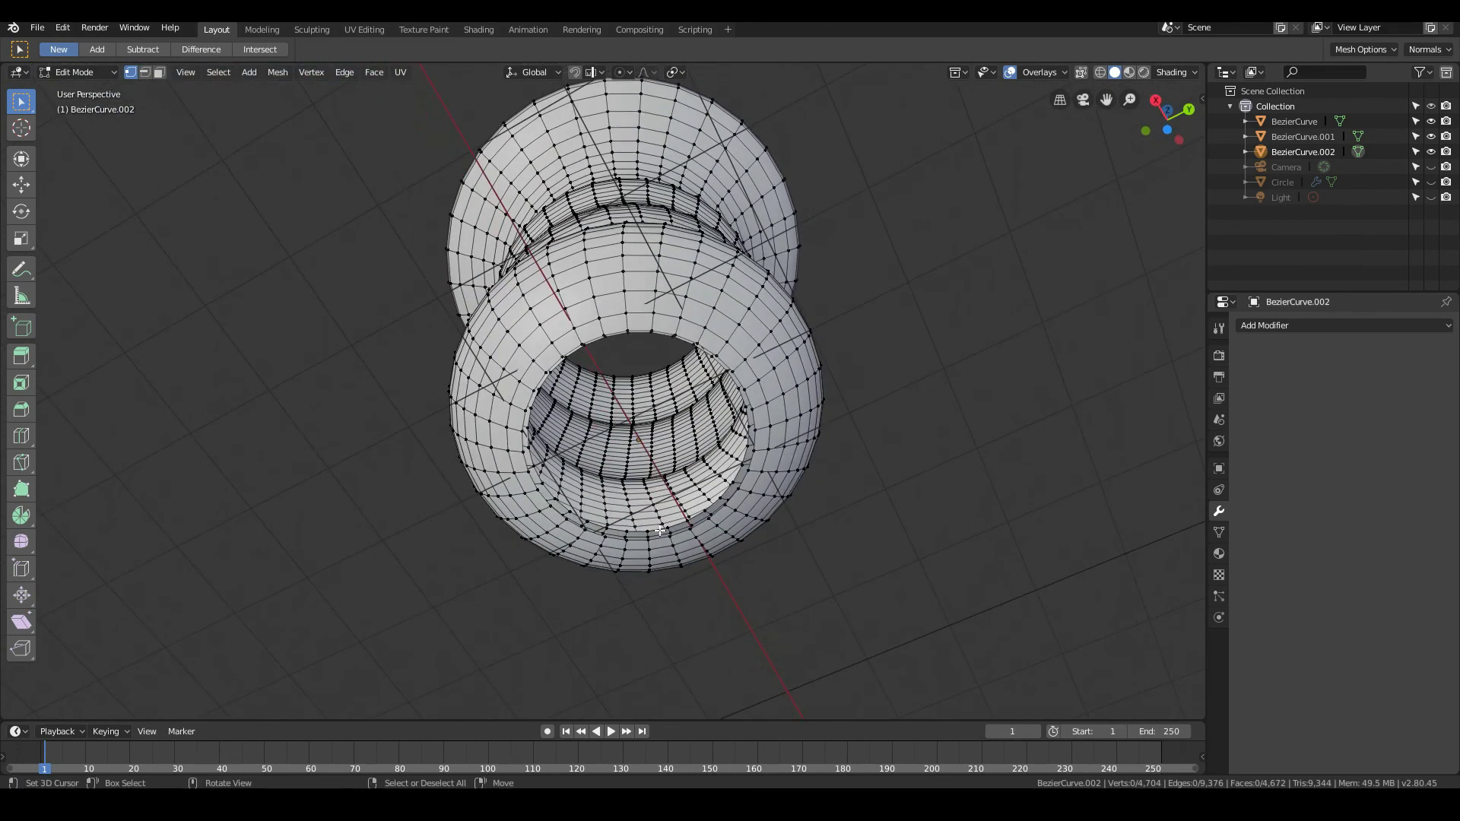
alt+click(702, 527)
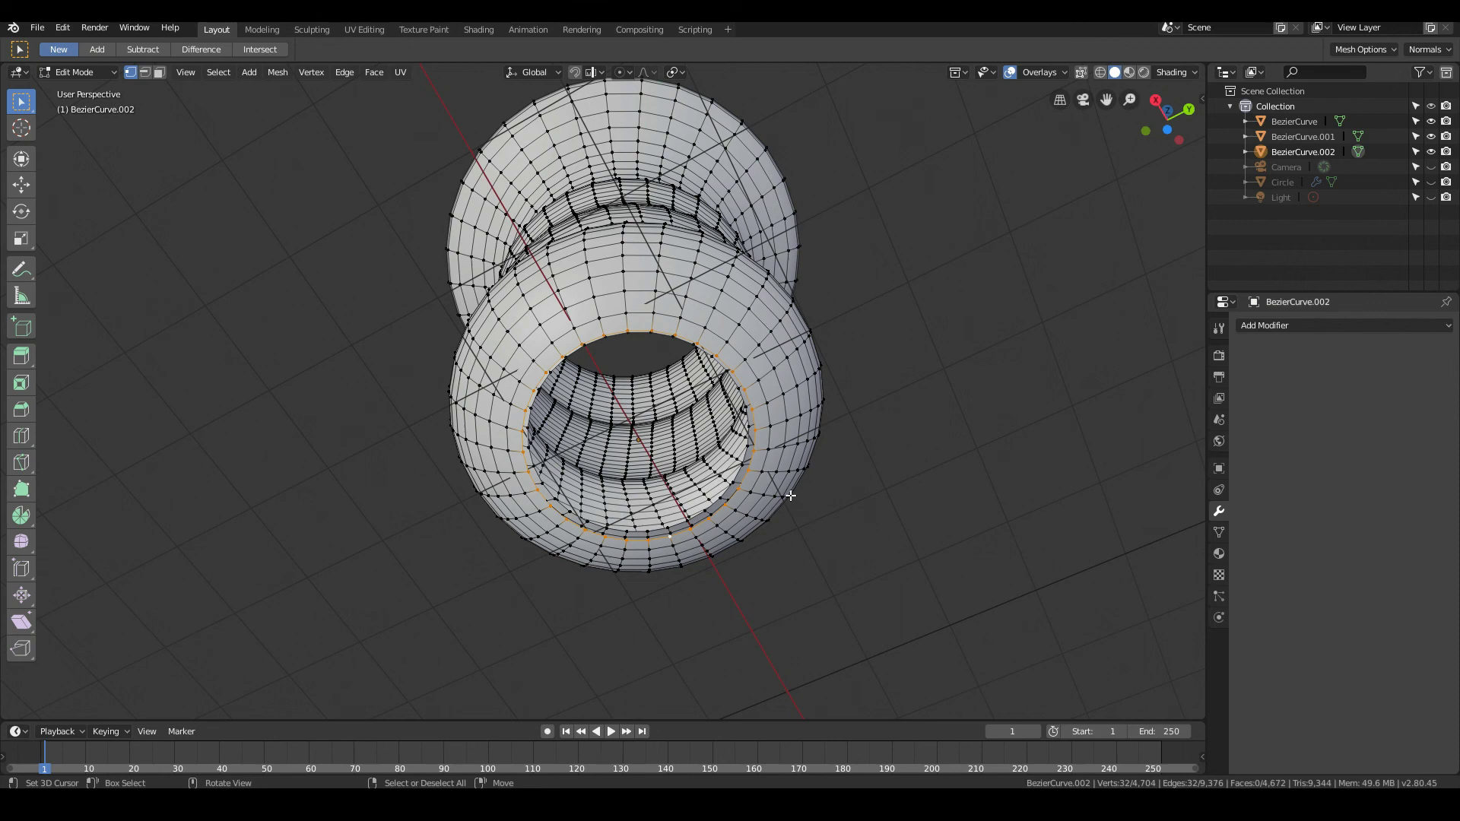
key(e)
right_click(841, 497)
key(s)
click(836, 498)
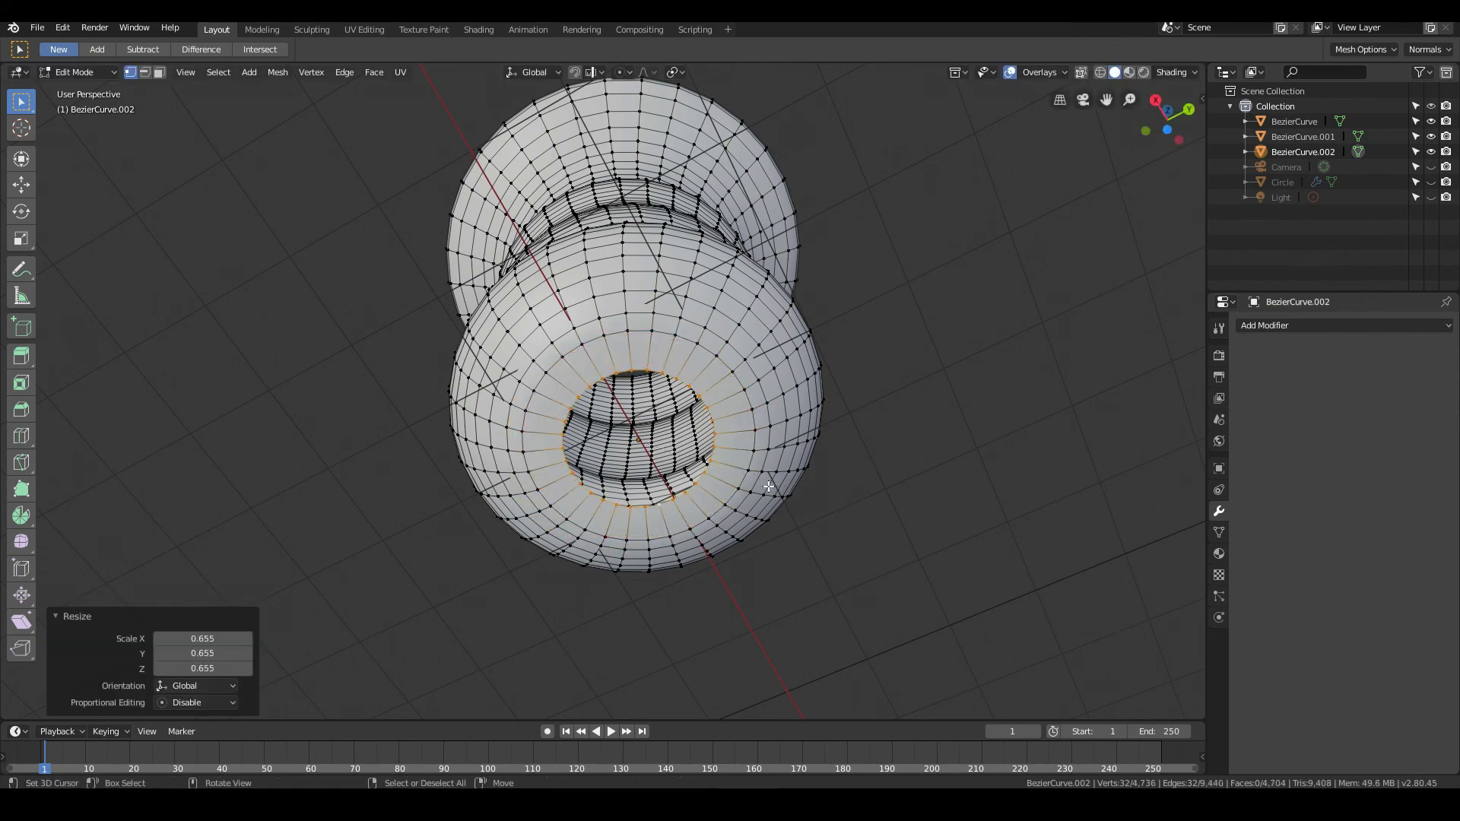
key(e)
right_click(819, 499)
key(s)
click(711, 483)
key(f)
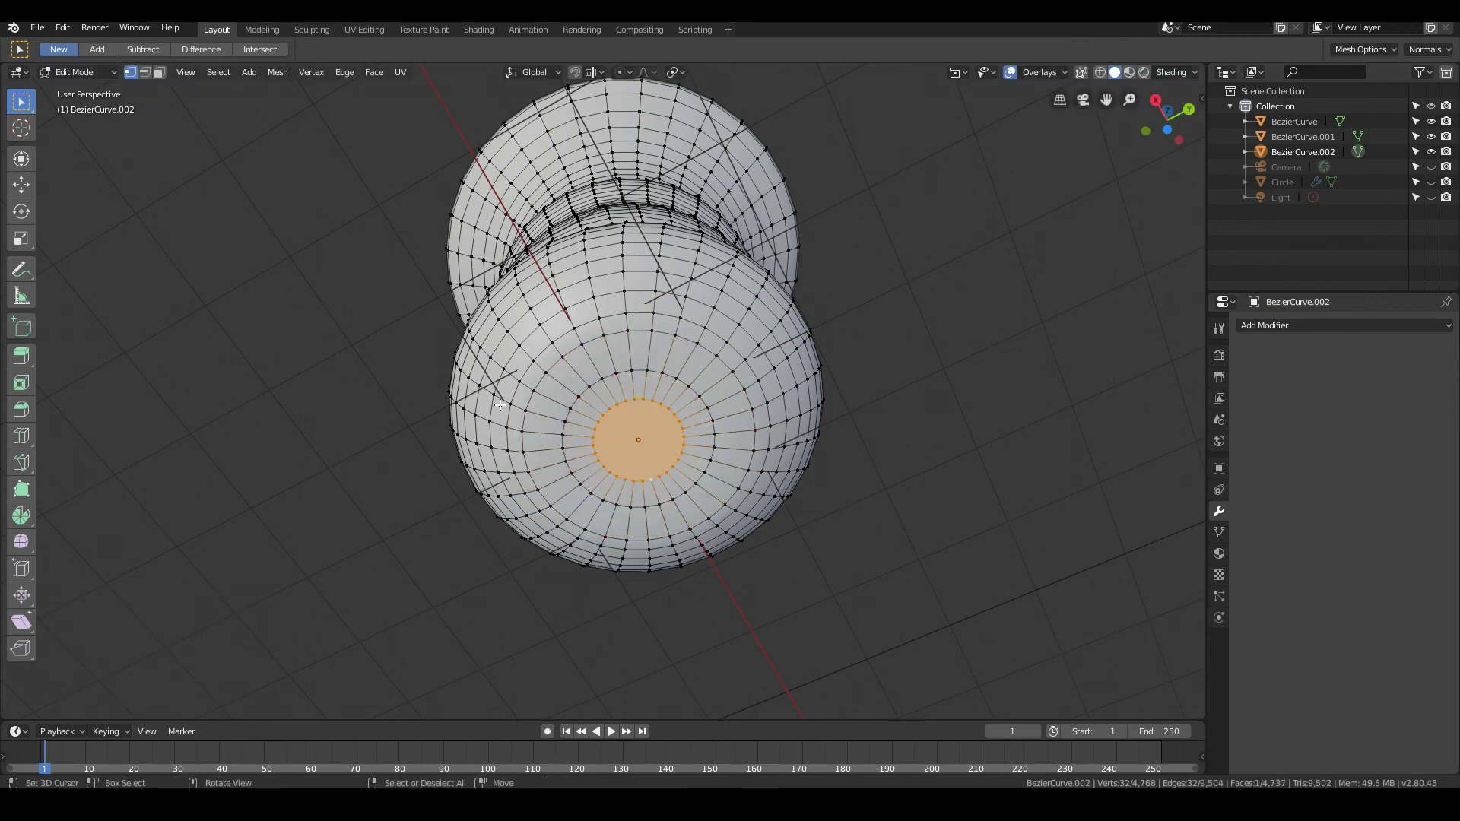
middle_drag(711, 482, 707, 699)
scroll(698, 512, up, 6)
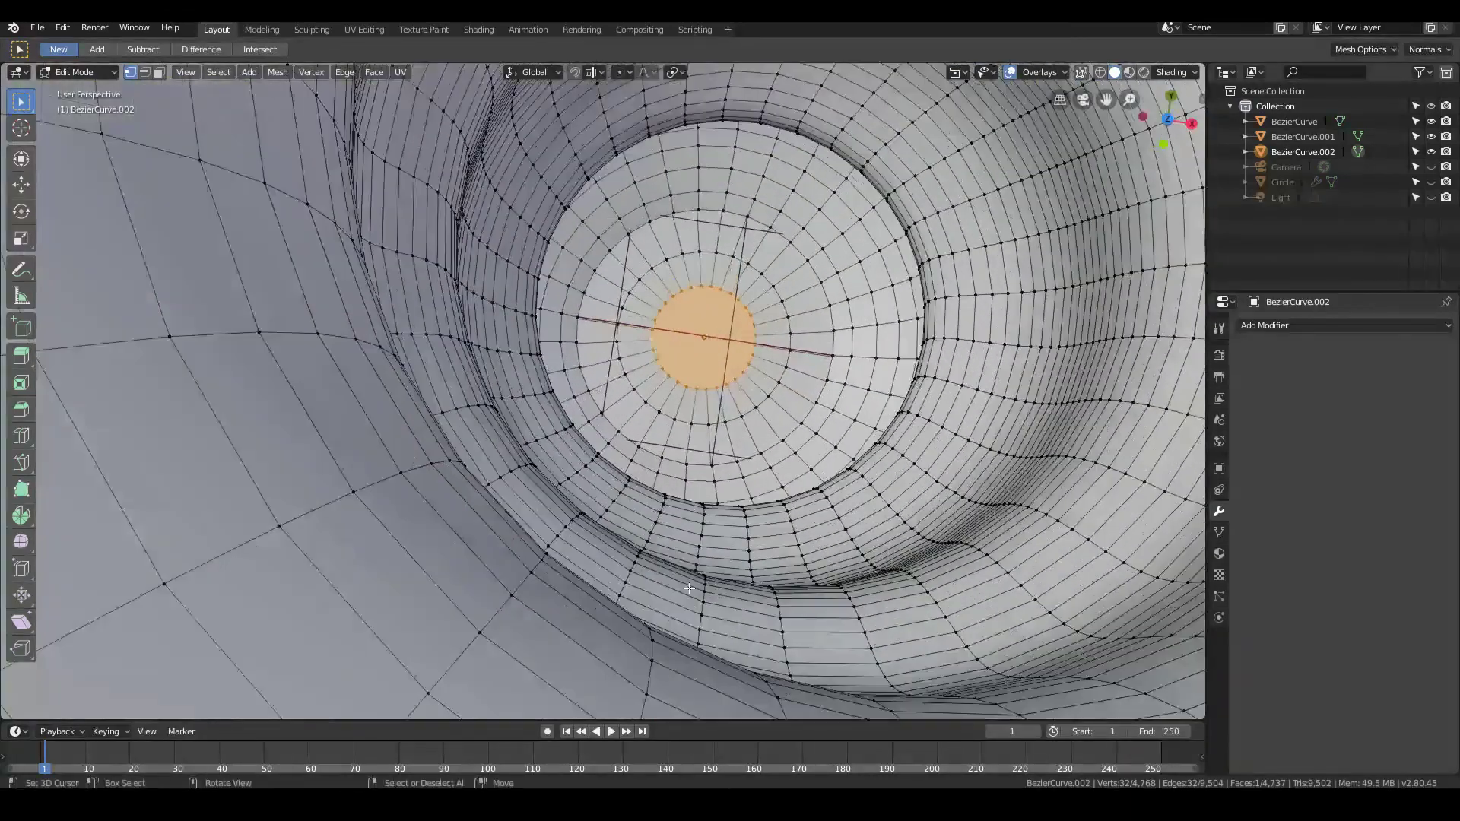
key(ctrl+z)
- Close the cup's inside with two inner rings, the first at 0.70 scale, and a filled face
middle_drag(904, 426, 911, 576)
scroll(911, 575, down, 5)
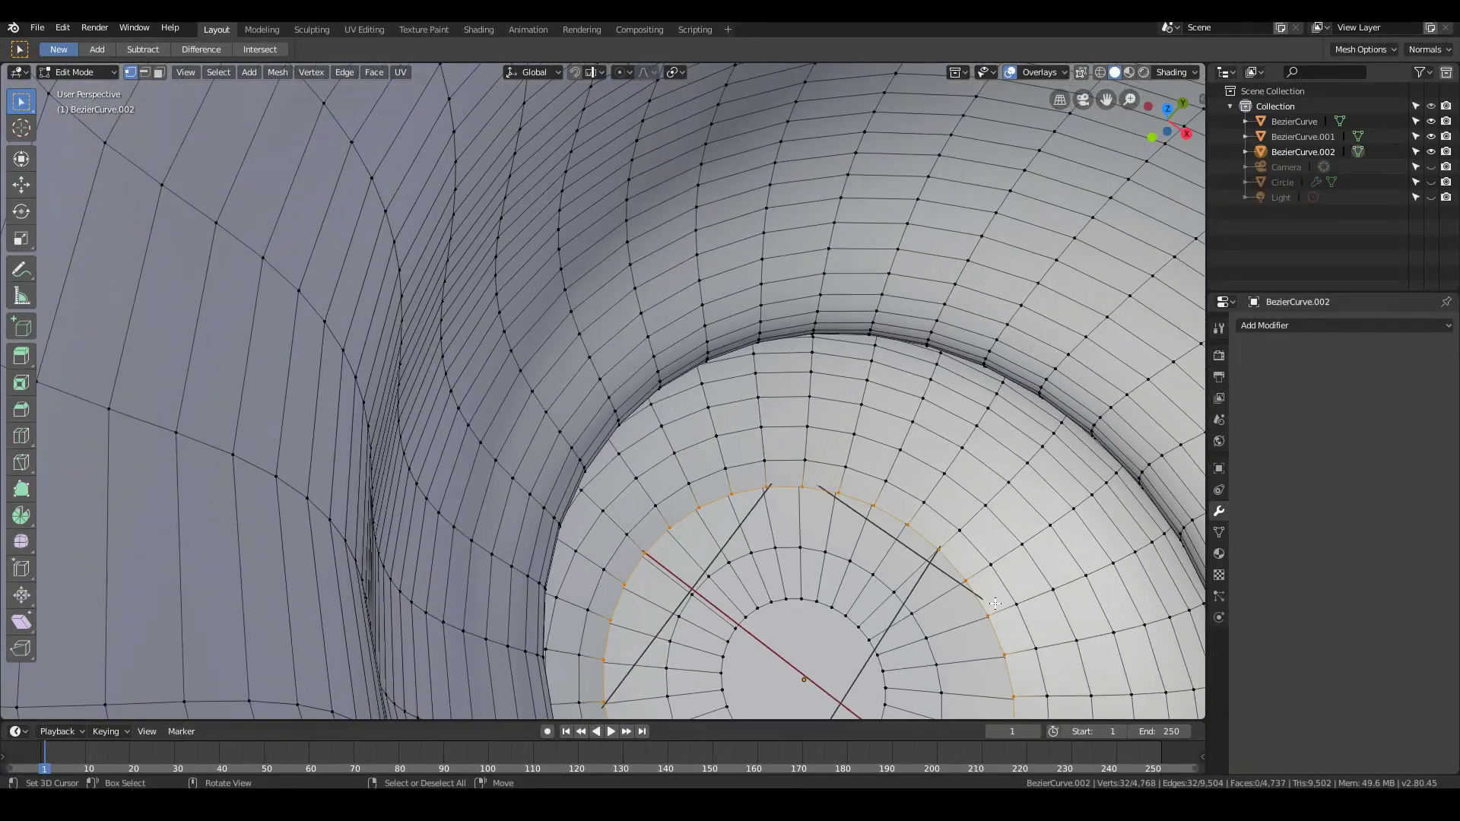
key(e)
key(Escape)
key(s)
click(920, 611)
key(e)
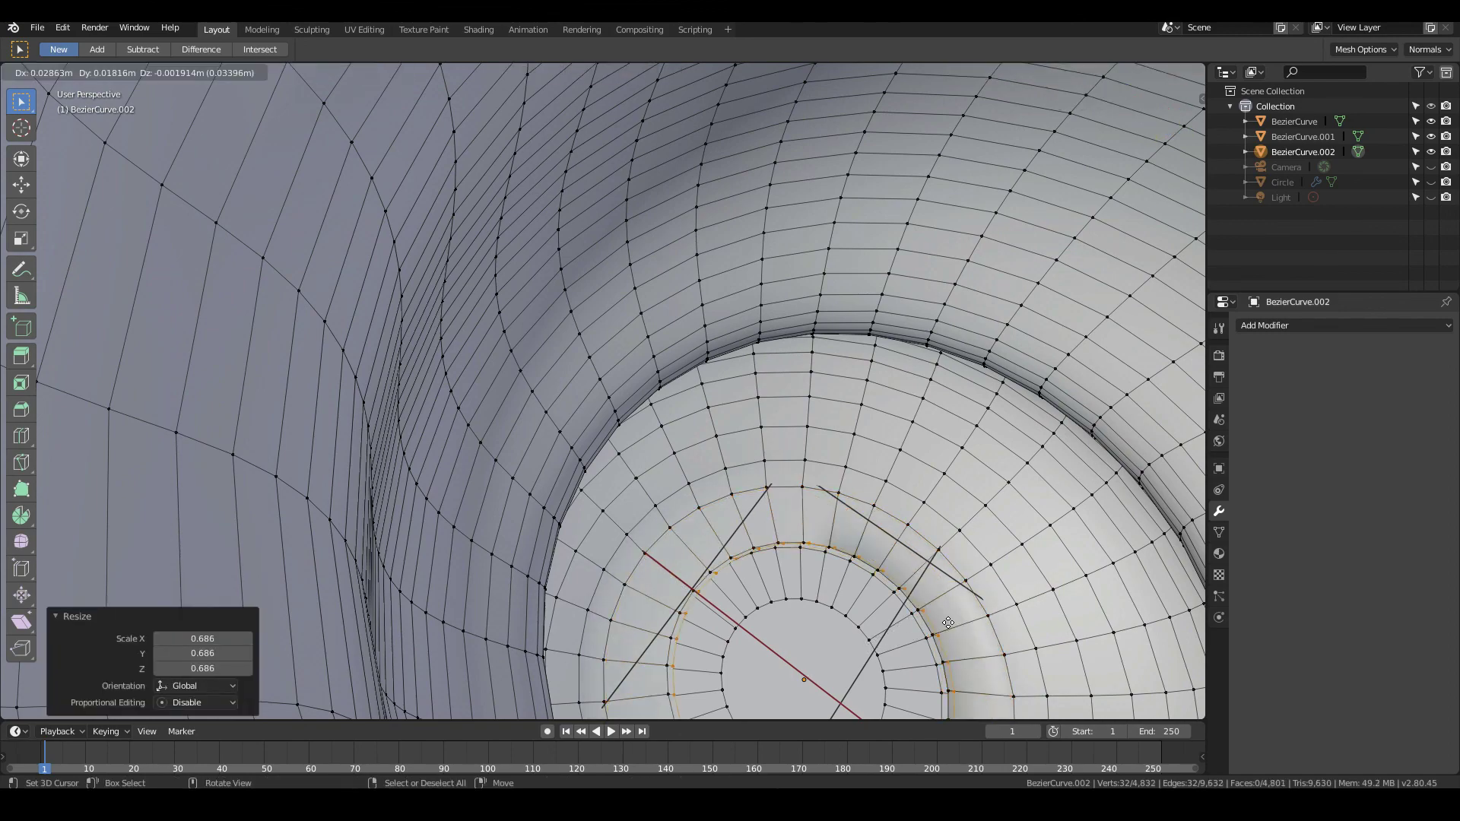
key(Escape)
key(s)
click(864, 635)
key(f)
middle_drag(864, 634, 800, 430)
key(Tab)
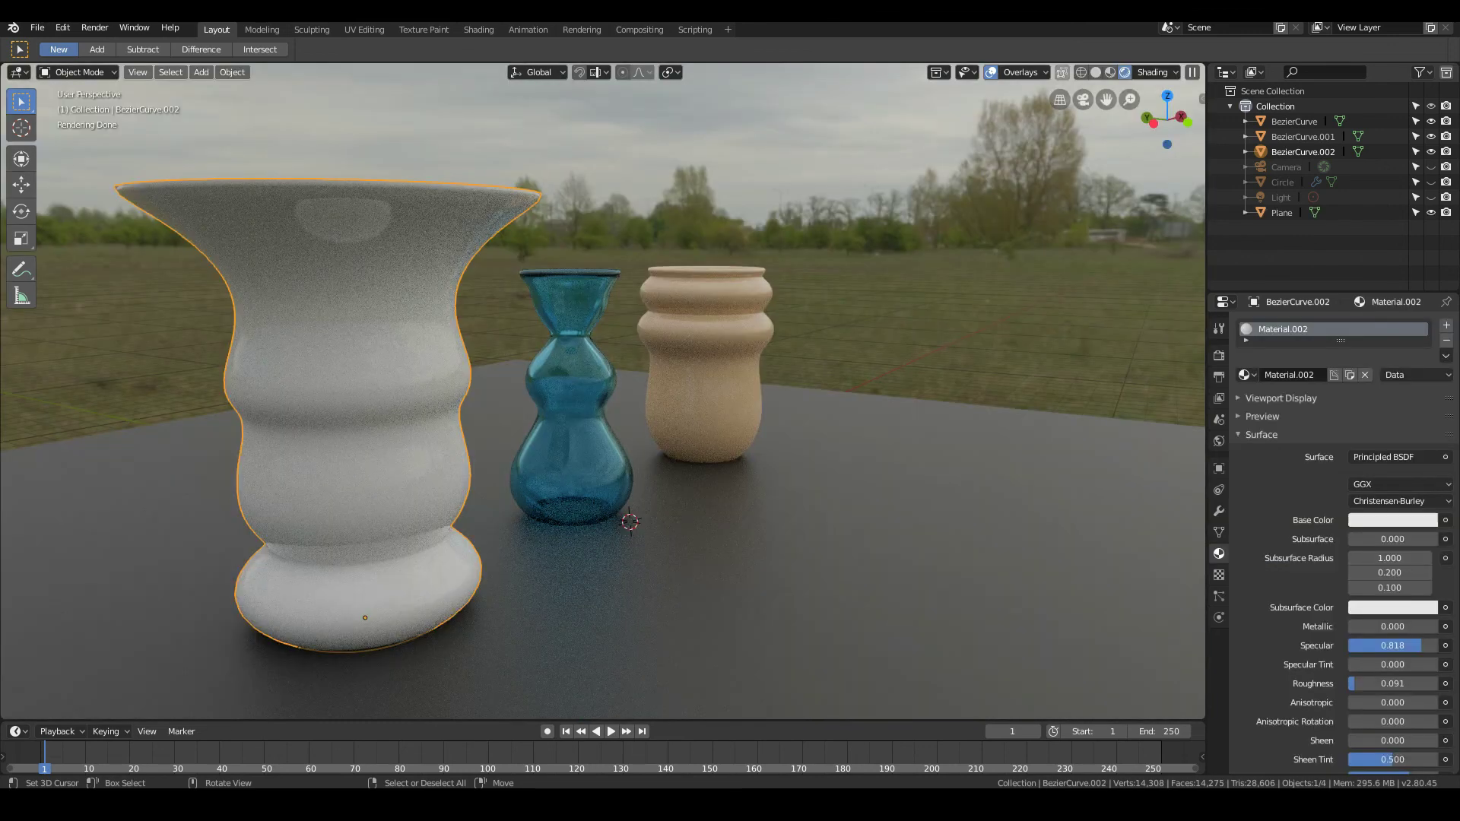